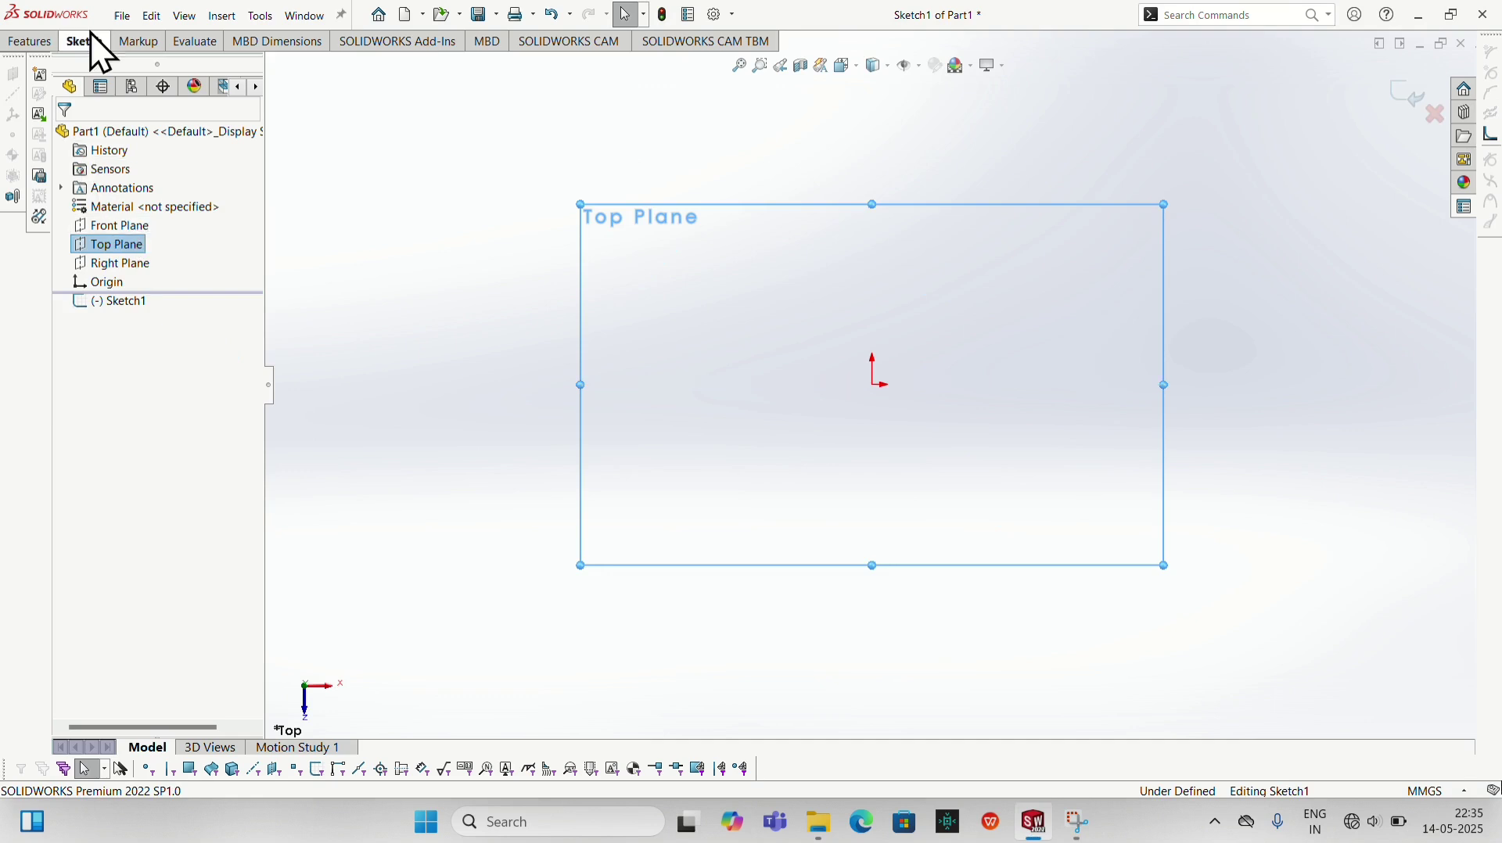
click(92, 43)
click(162, 64)
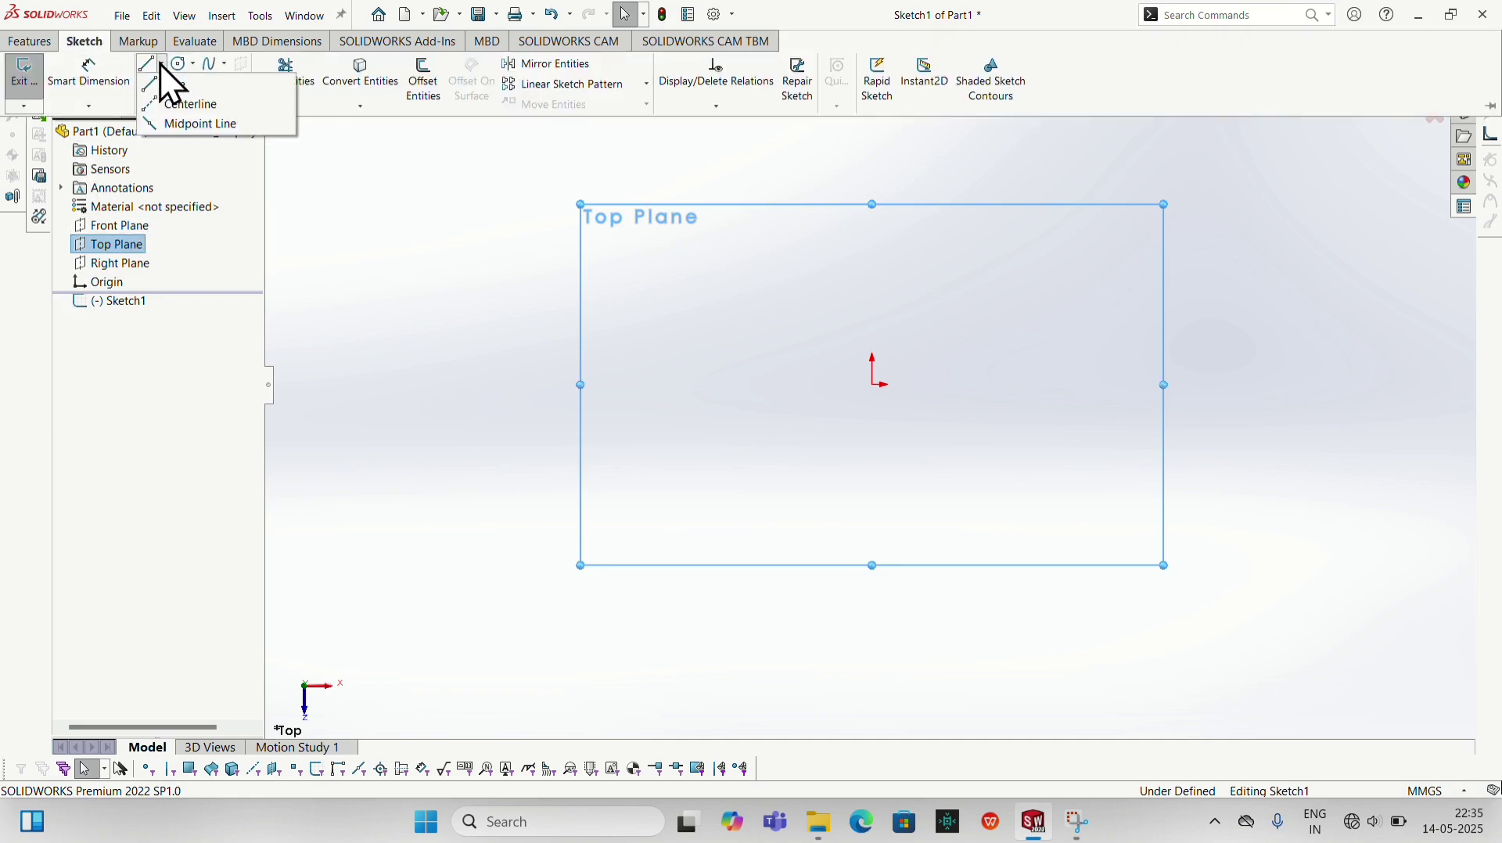
click(162, 83)
click(162, 64)
click(172, 104)
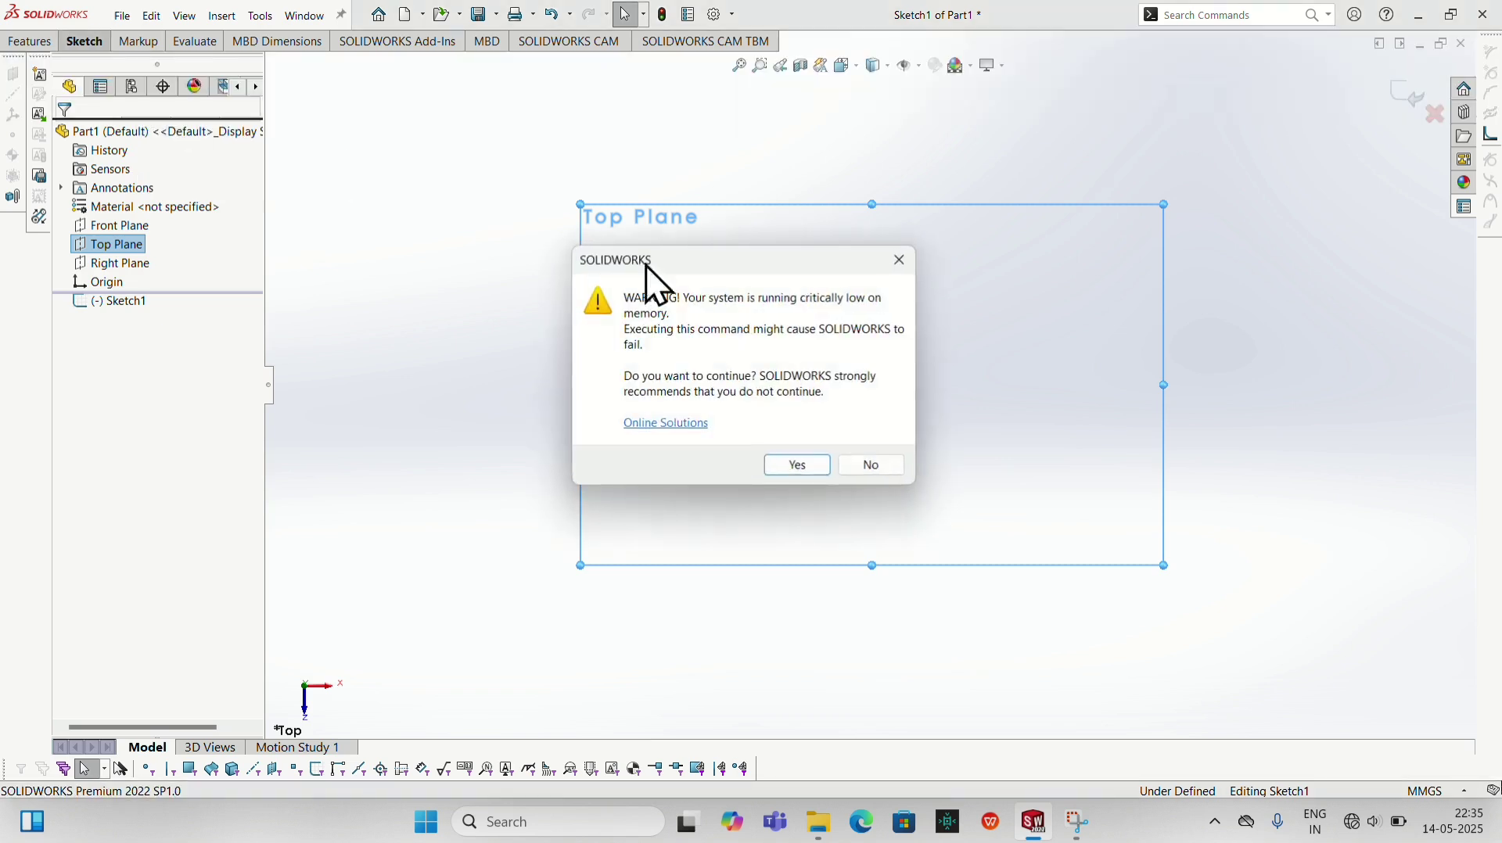
click(805, 468)
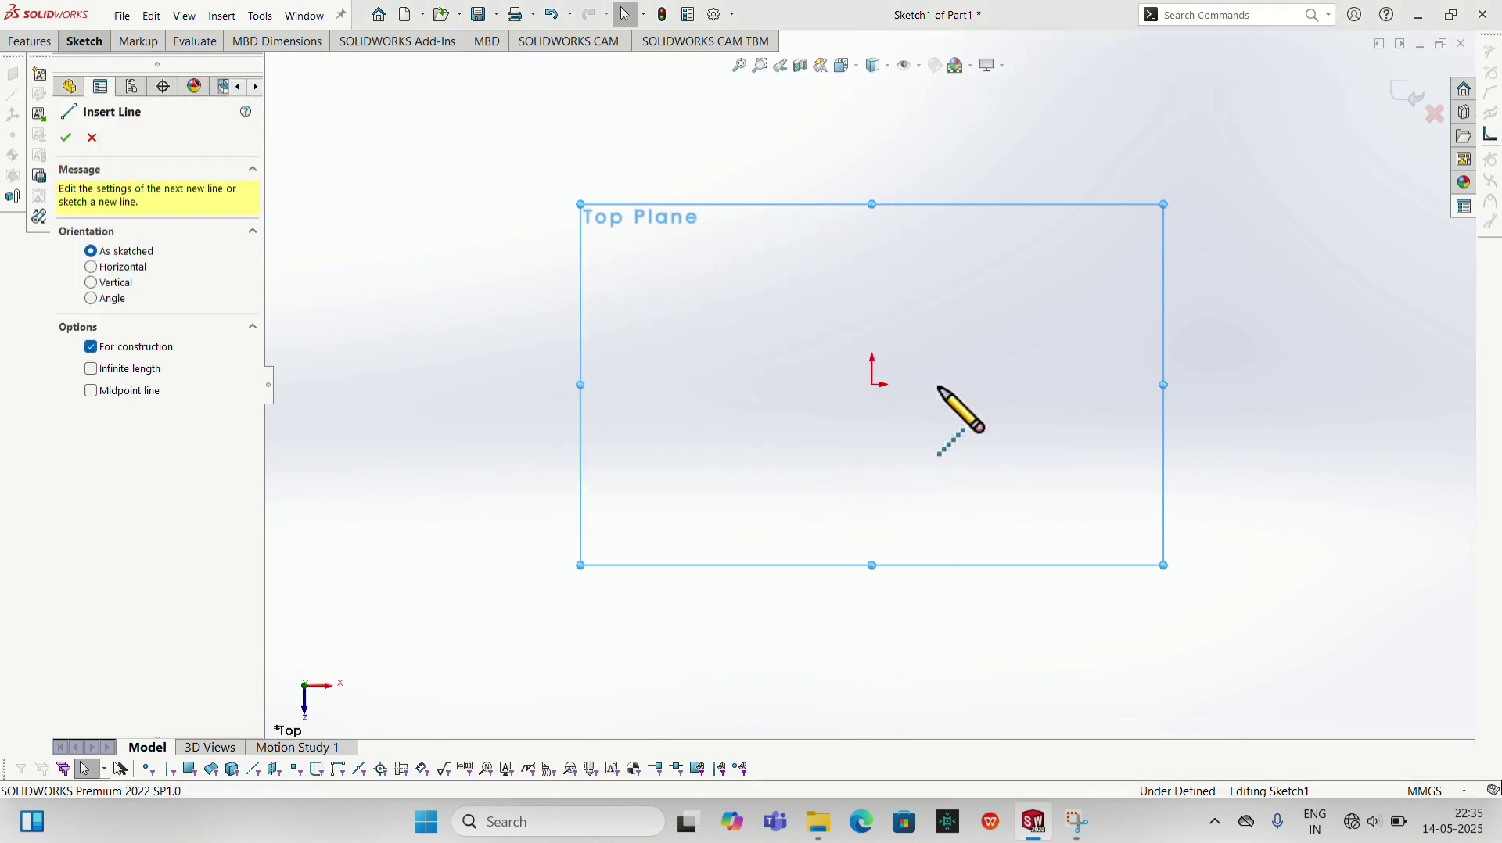
click(873, 387)
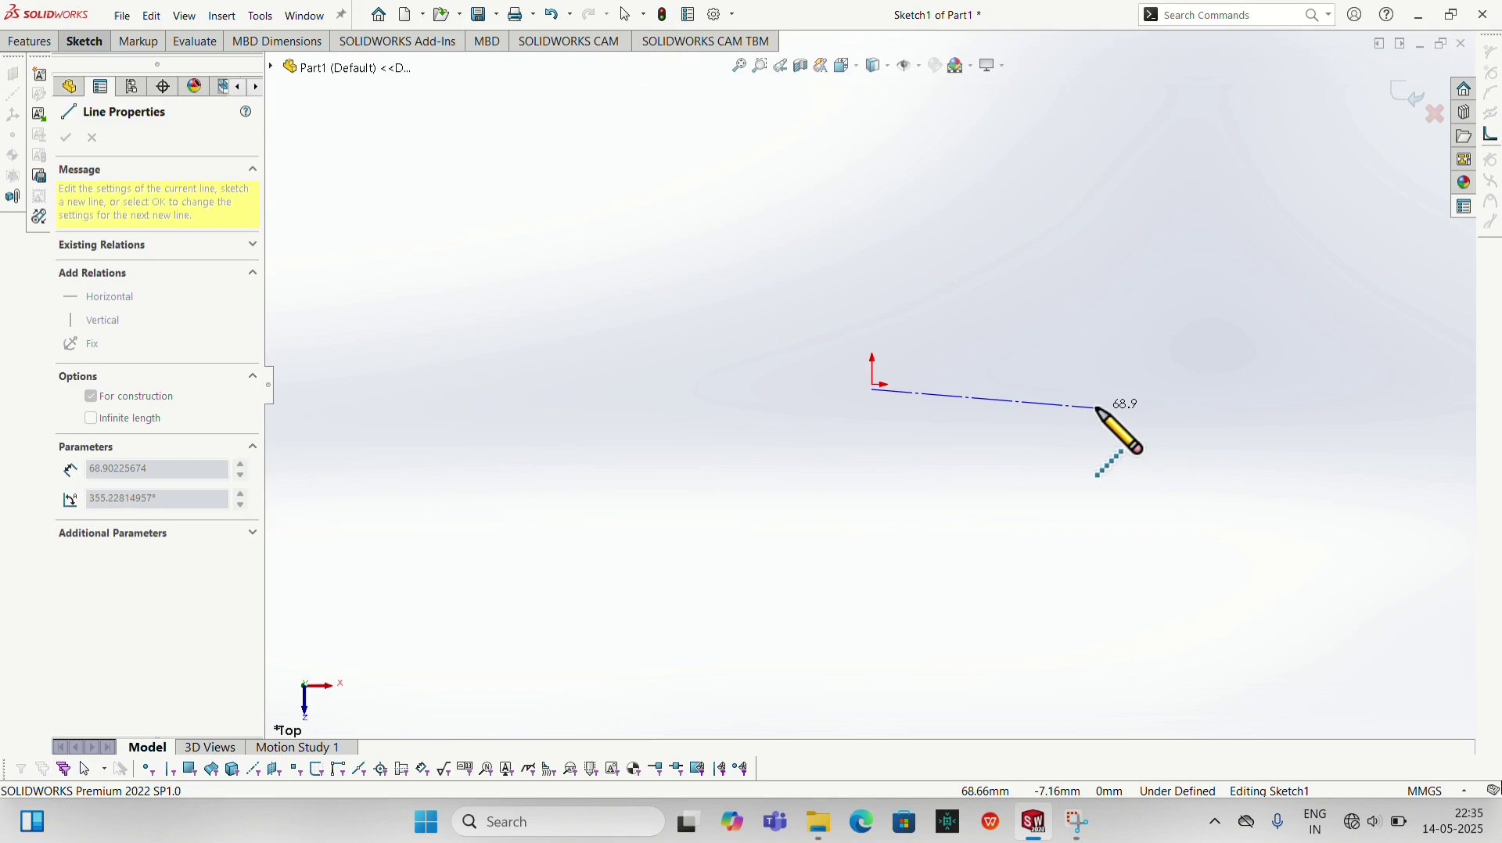
key(Escape)
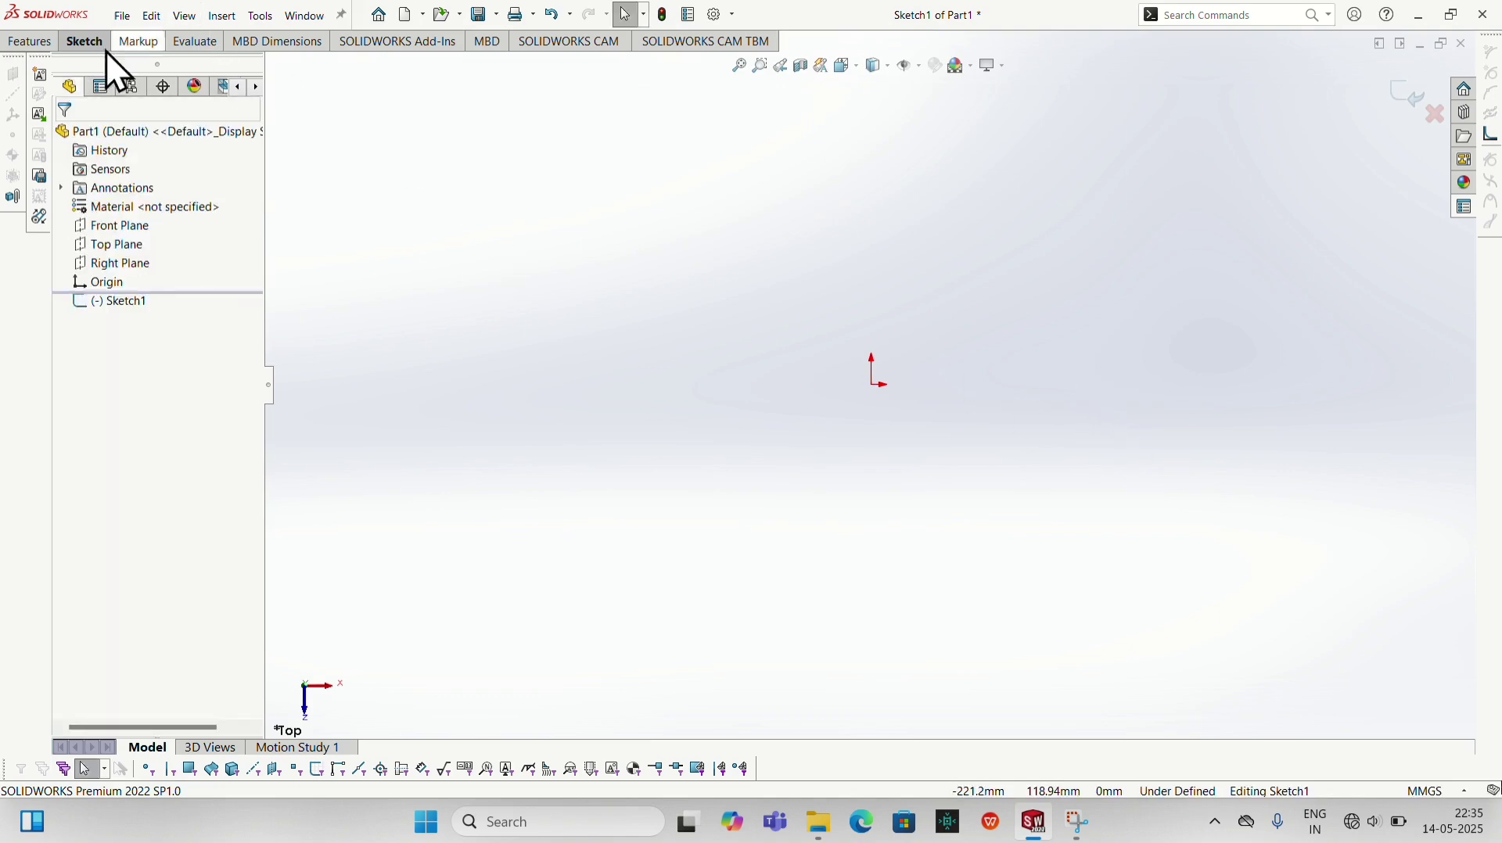
Sketch a slightly inclined centerline about 137 mm long from the origin toward positive X
click(85, 43)
click(166, 69)
click(164, 107)
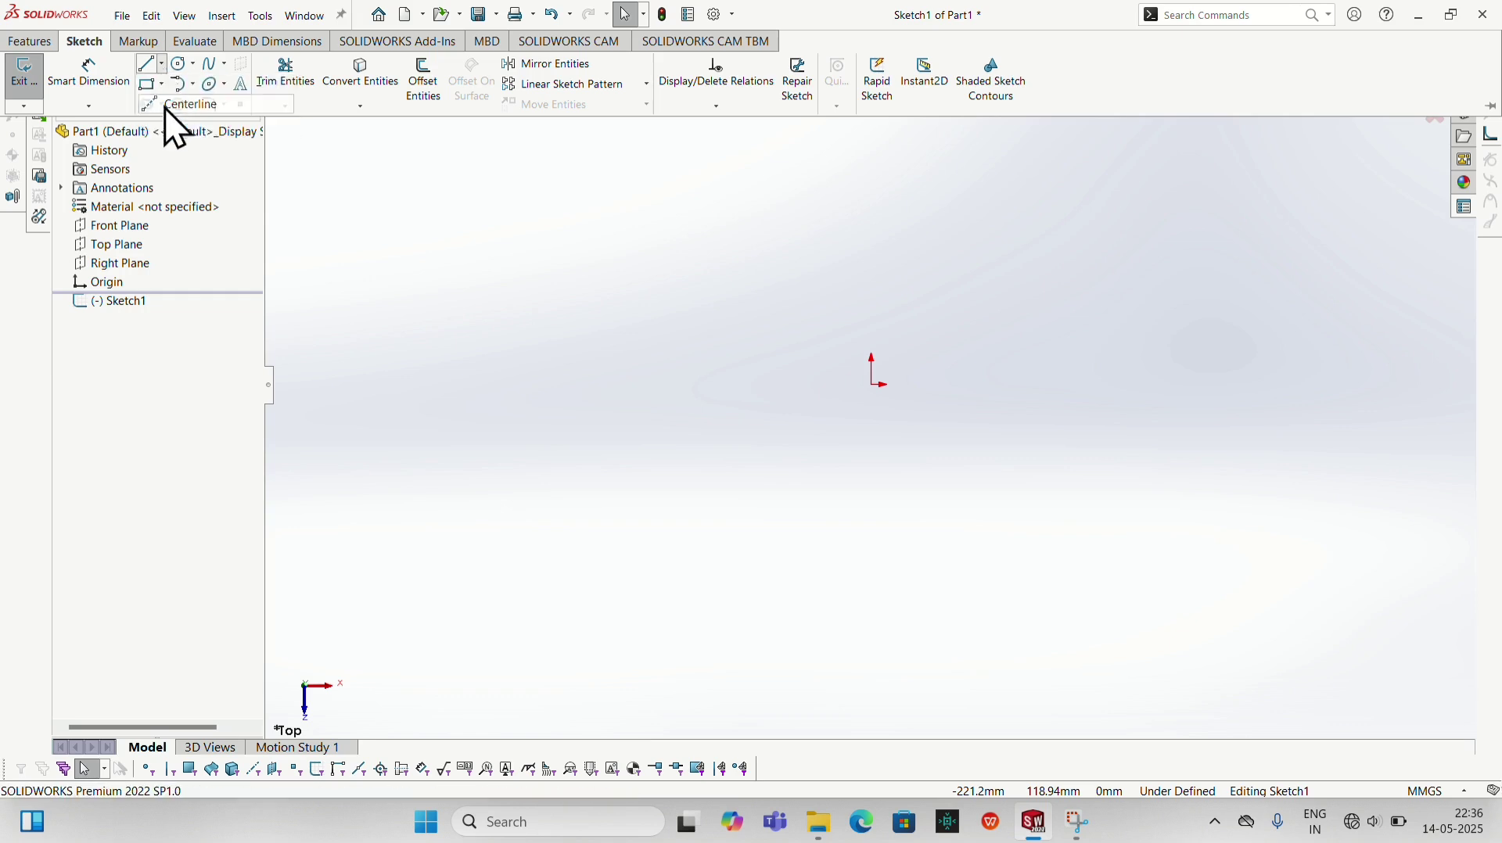
click(872, 385)
click(1247, 370)
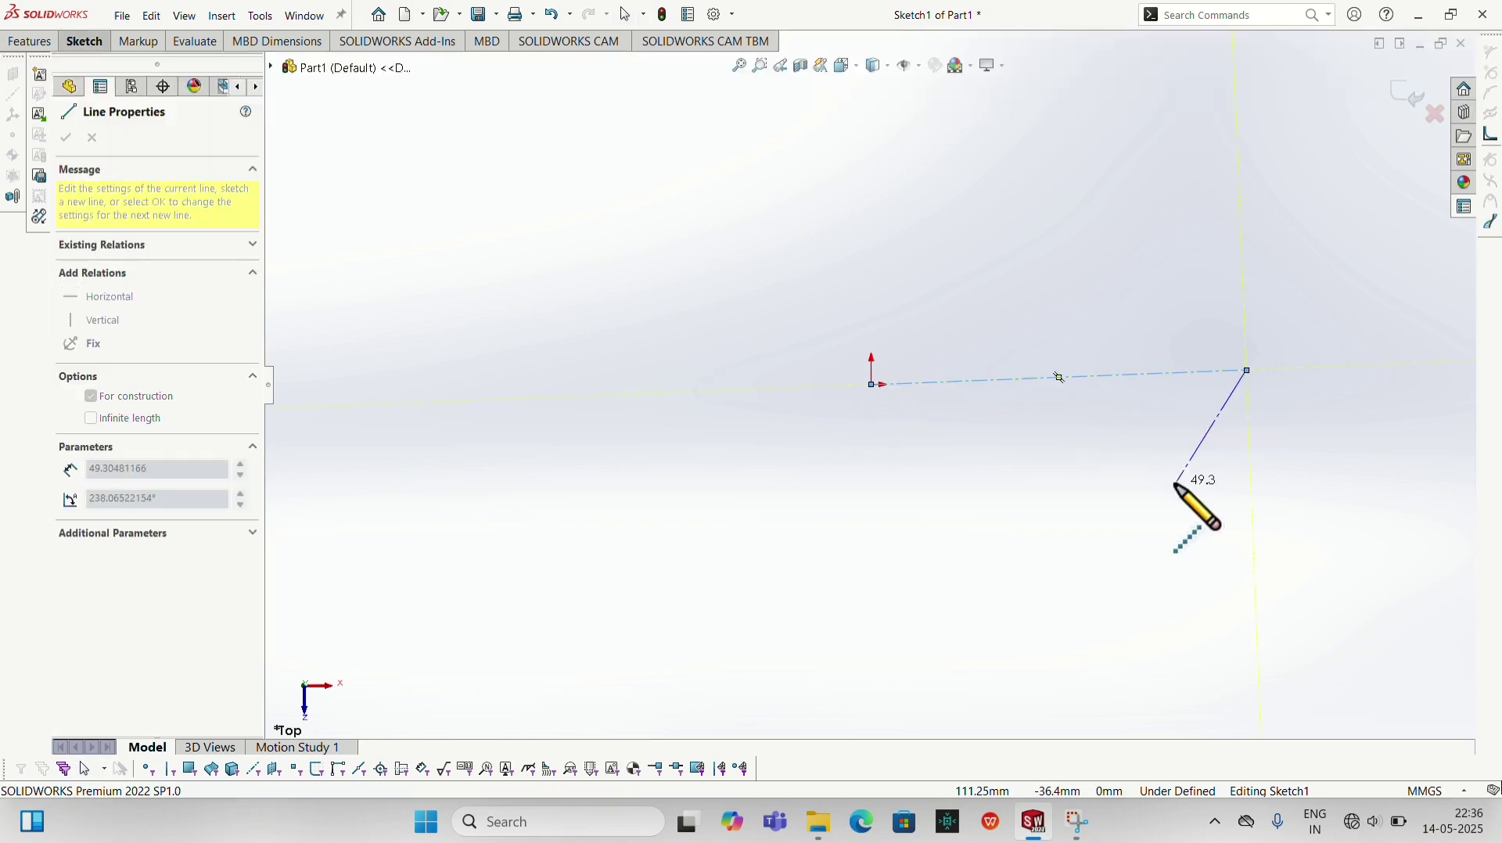
key(Escape)
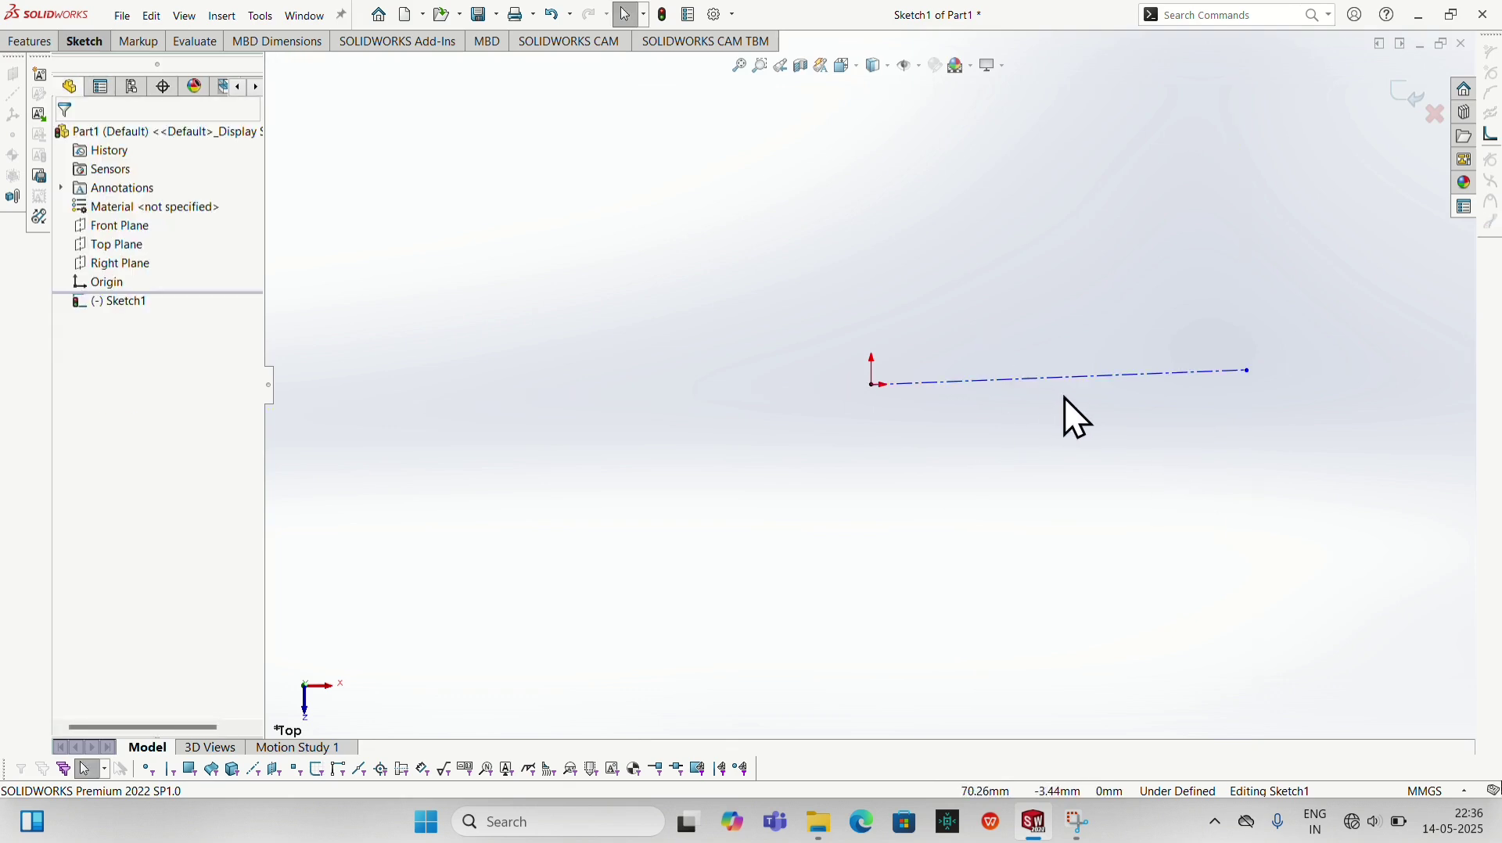
Apply a Horizontal relation to the centerline that starts at the origin
click(1064, 378)
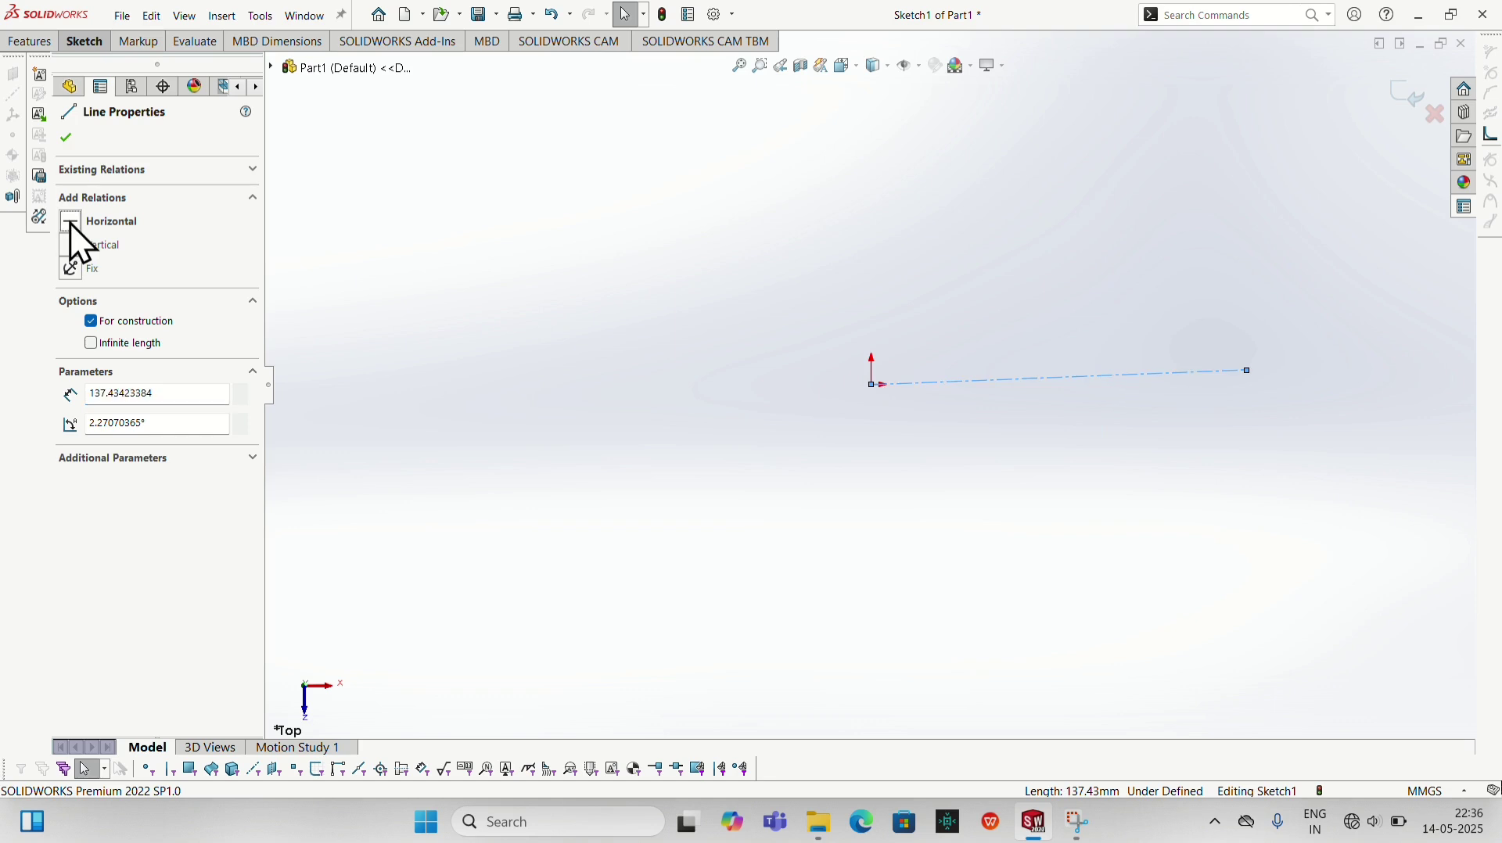
click(65, 137)
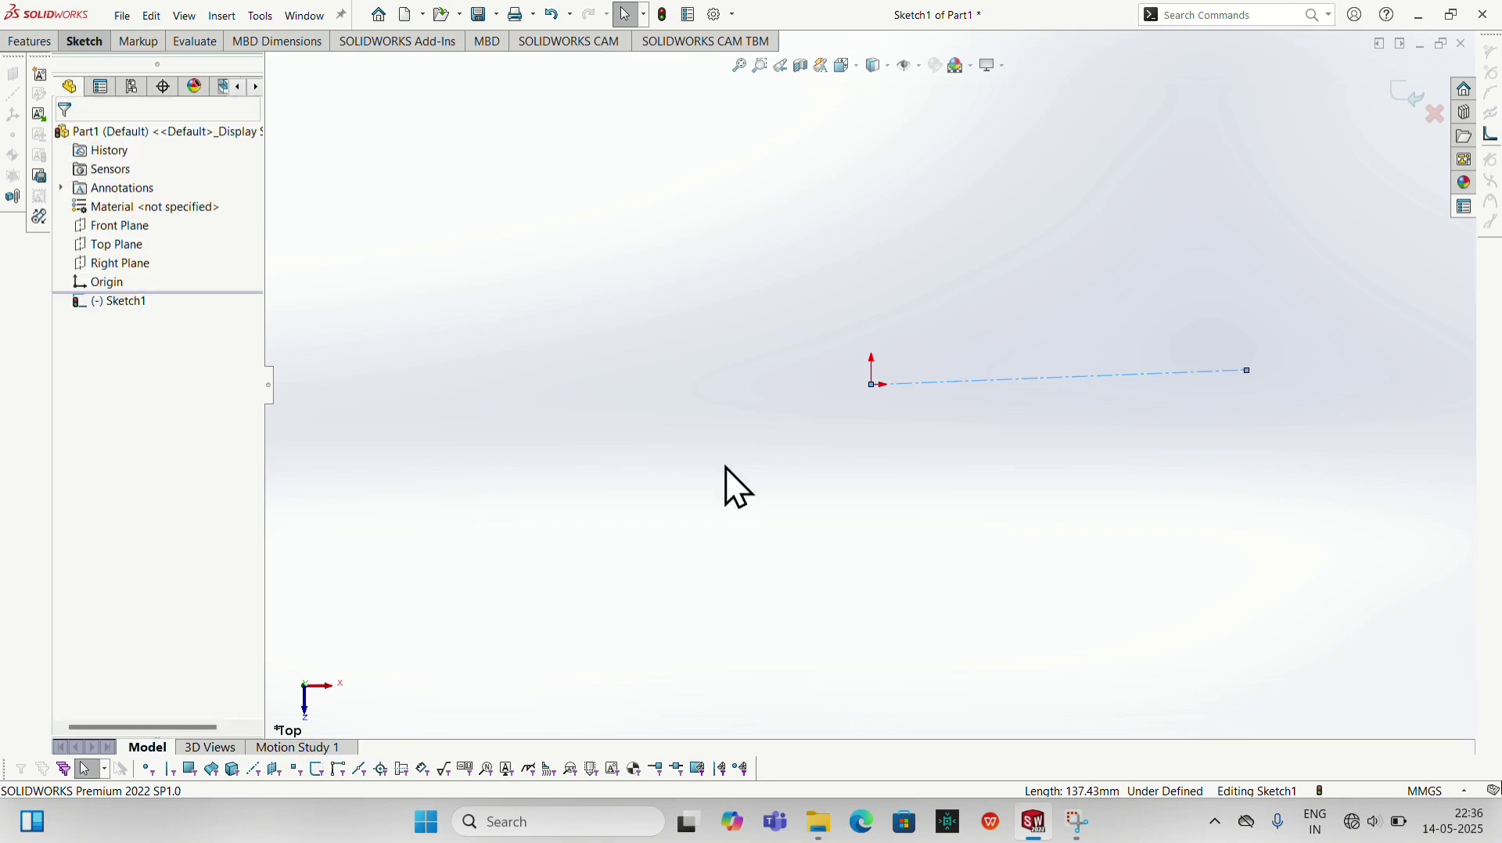
click(1163, 375)
click(72, 222)
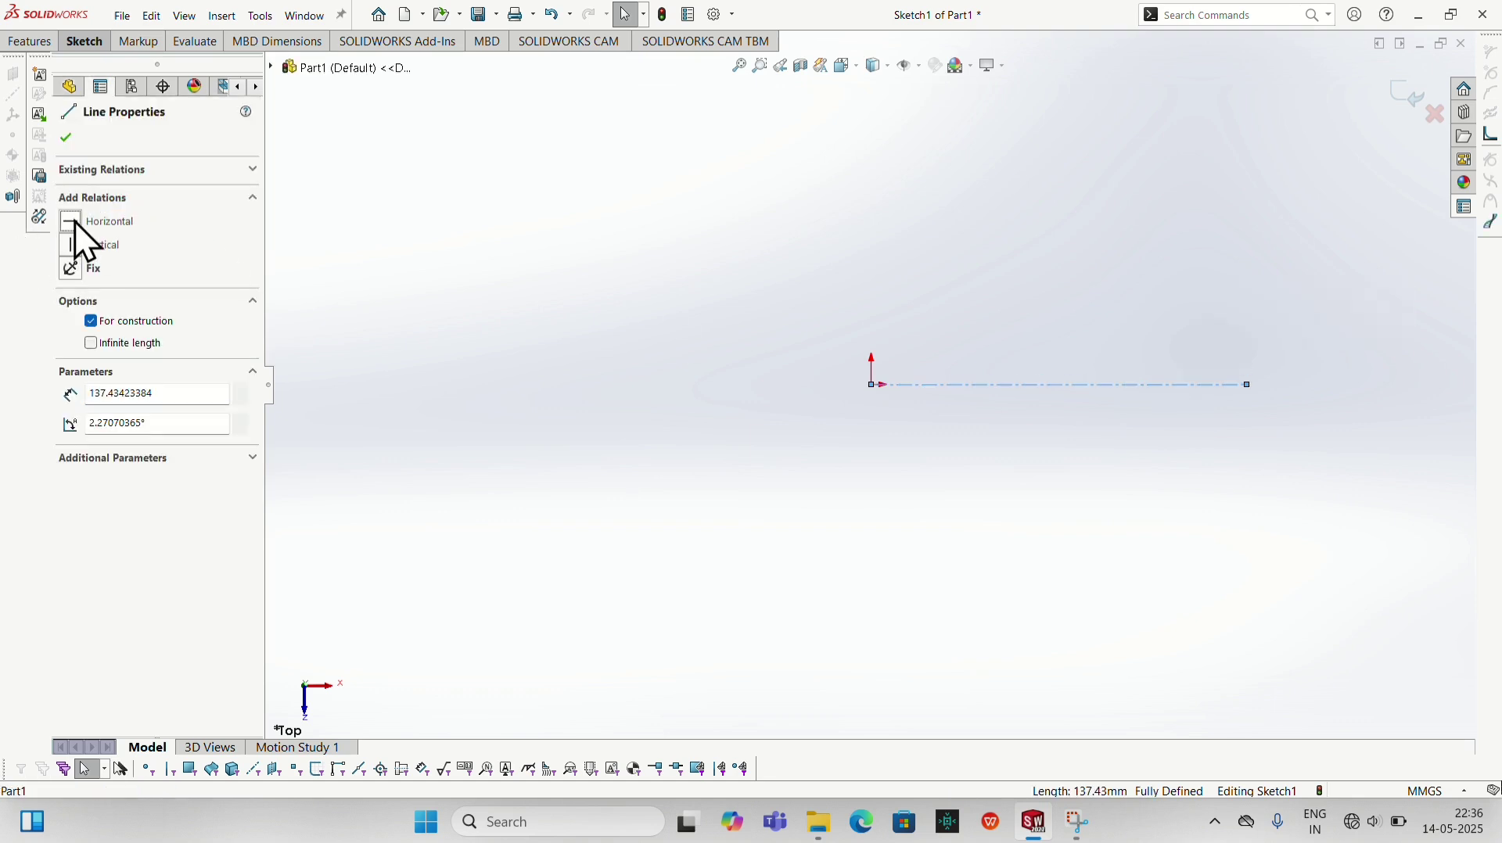
click(66, 138)
click(635, 348)
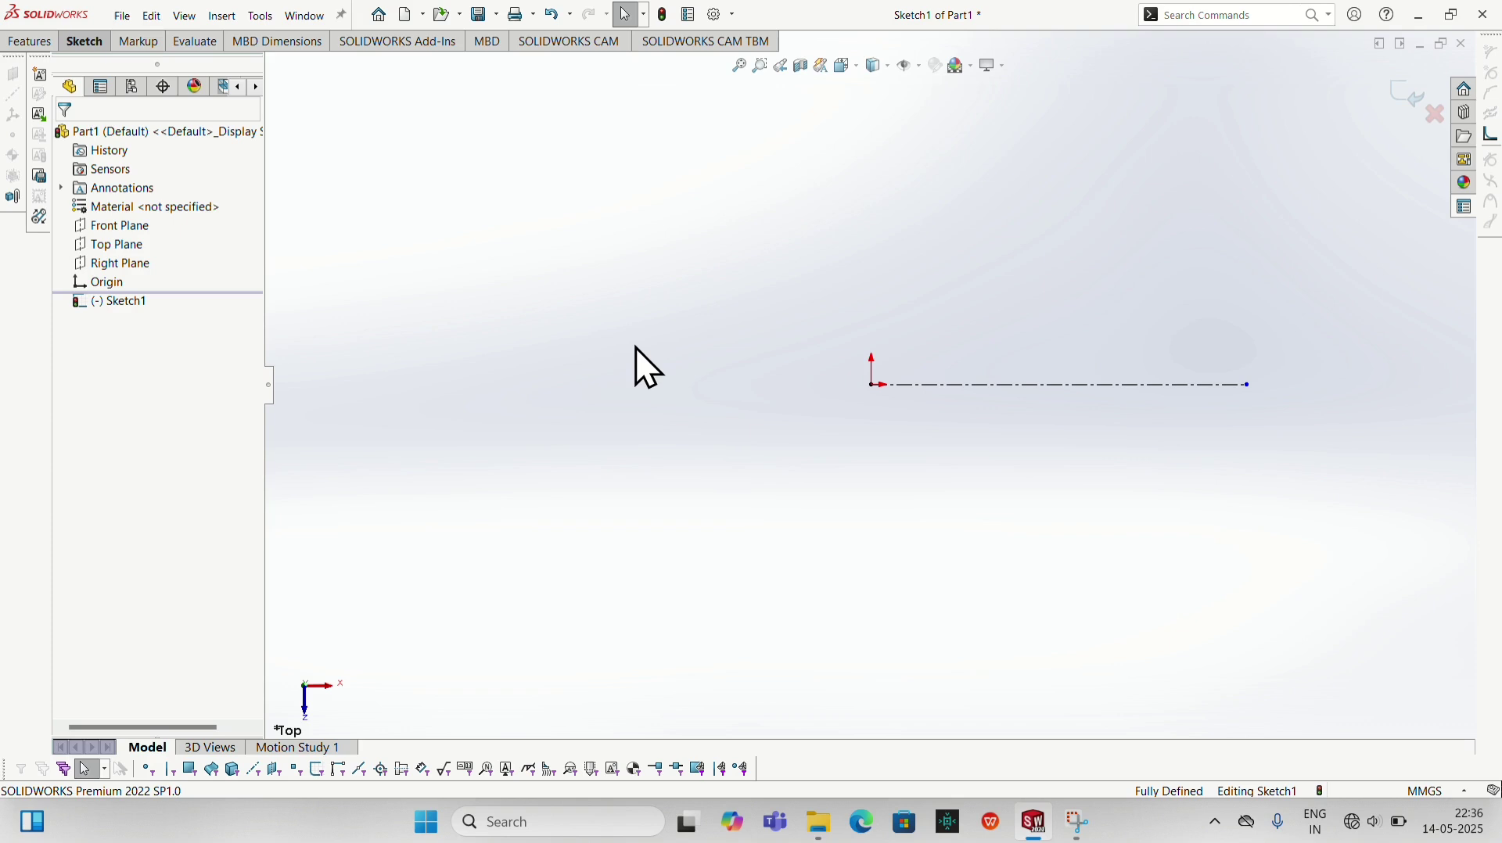
Dimension the centerline's length at 1463.34 mm, placing the dimension below it
click(97, 39)
click(105, 82)
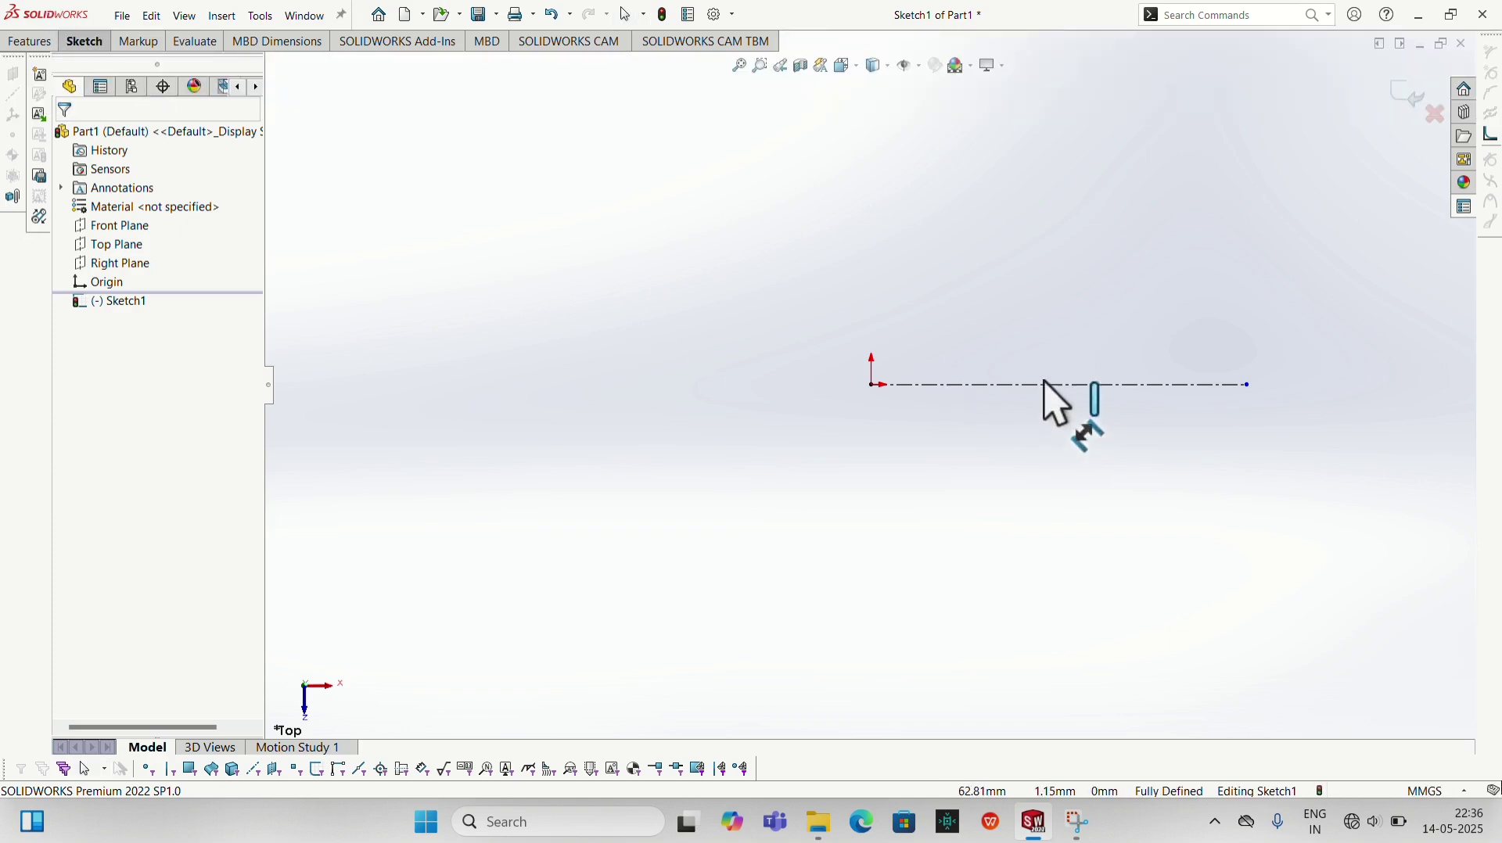
click(1043, 385)
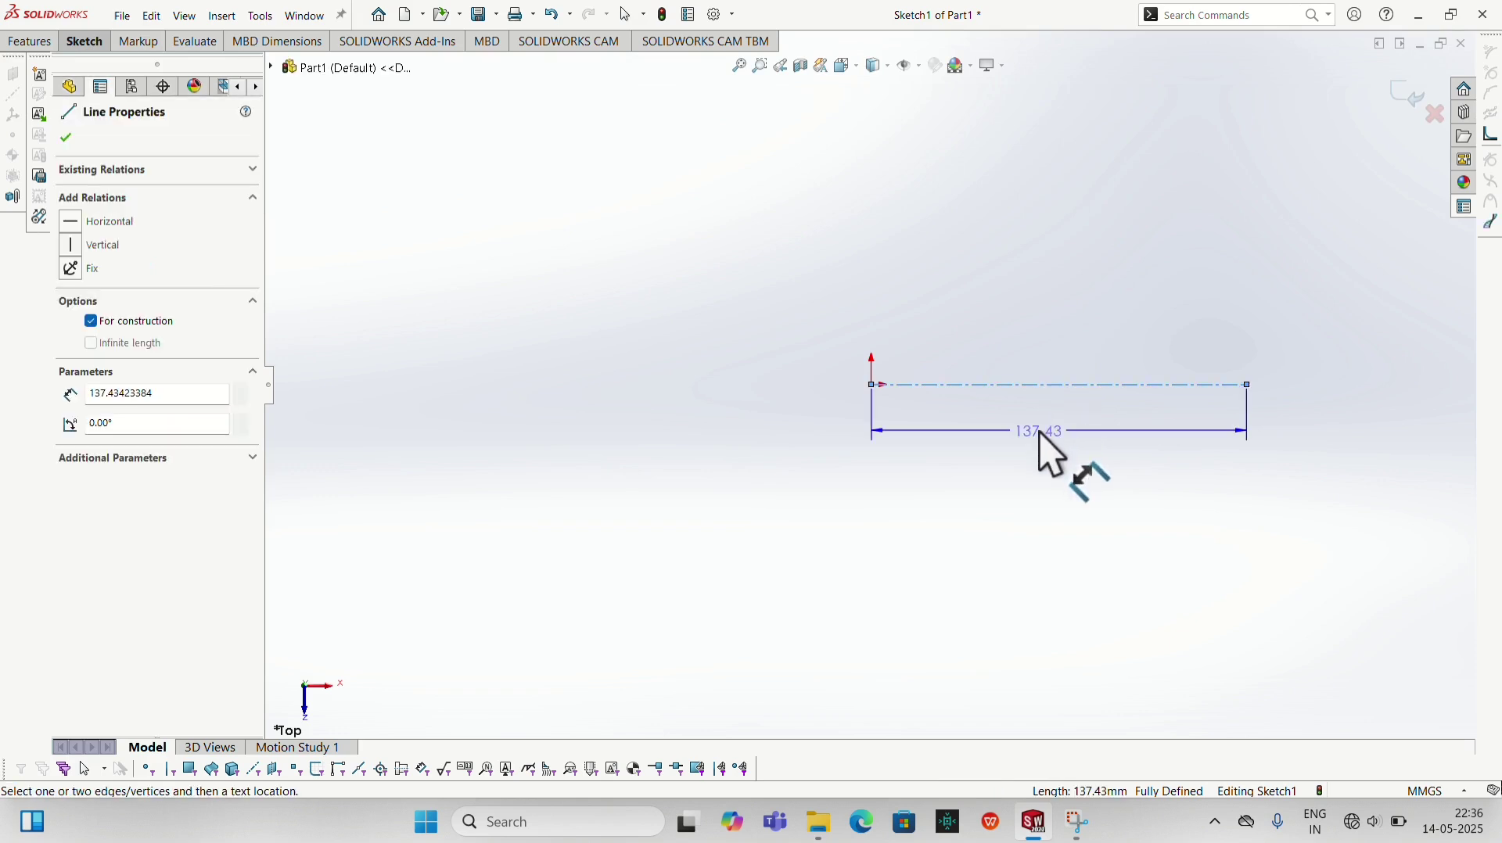
click(1043, 435)
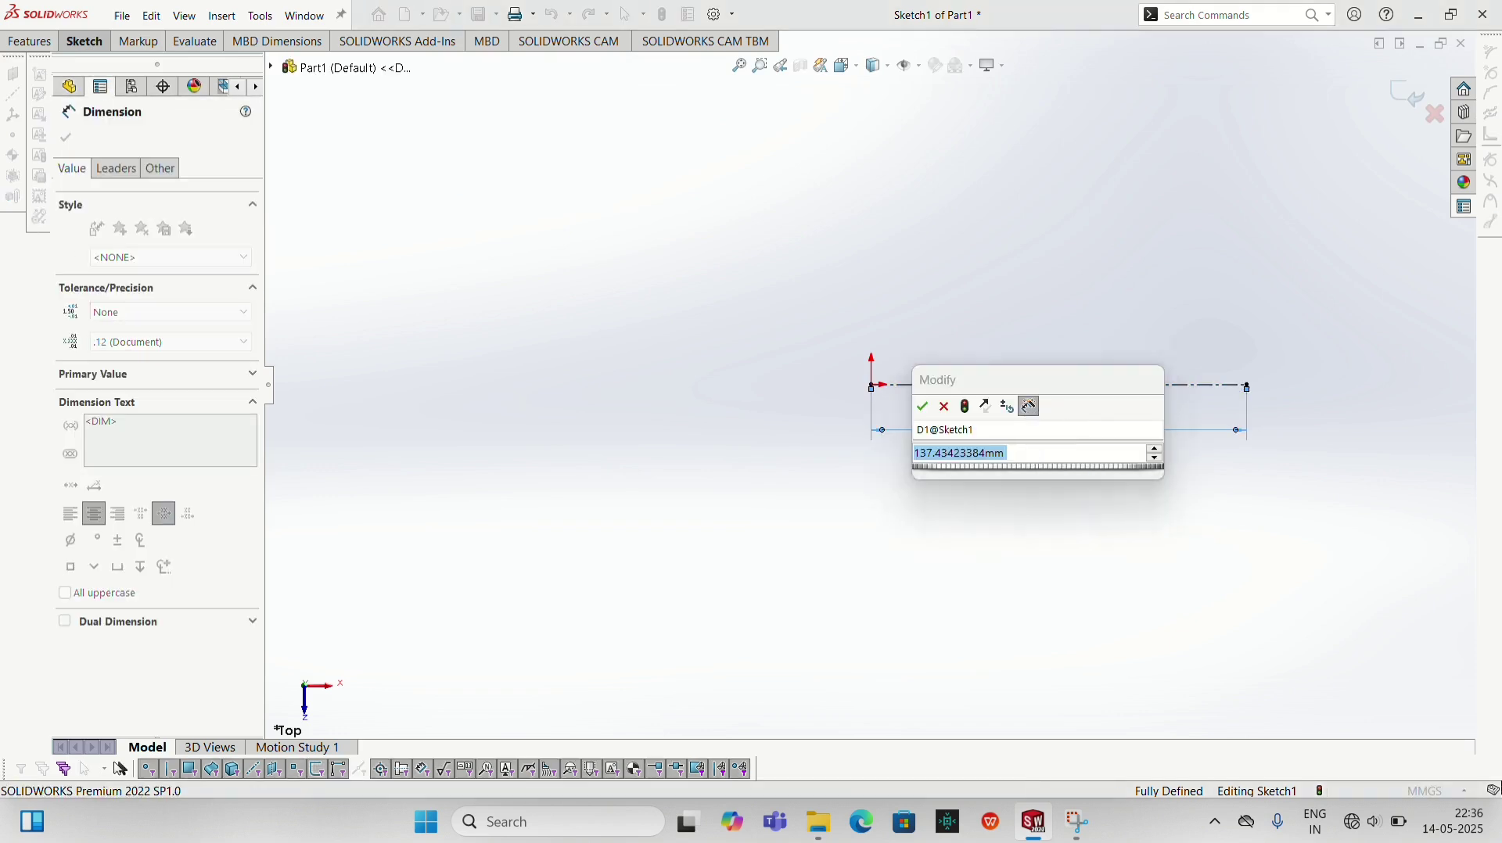
text(1463.34)
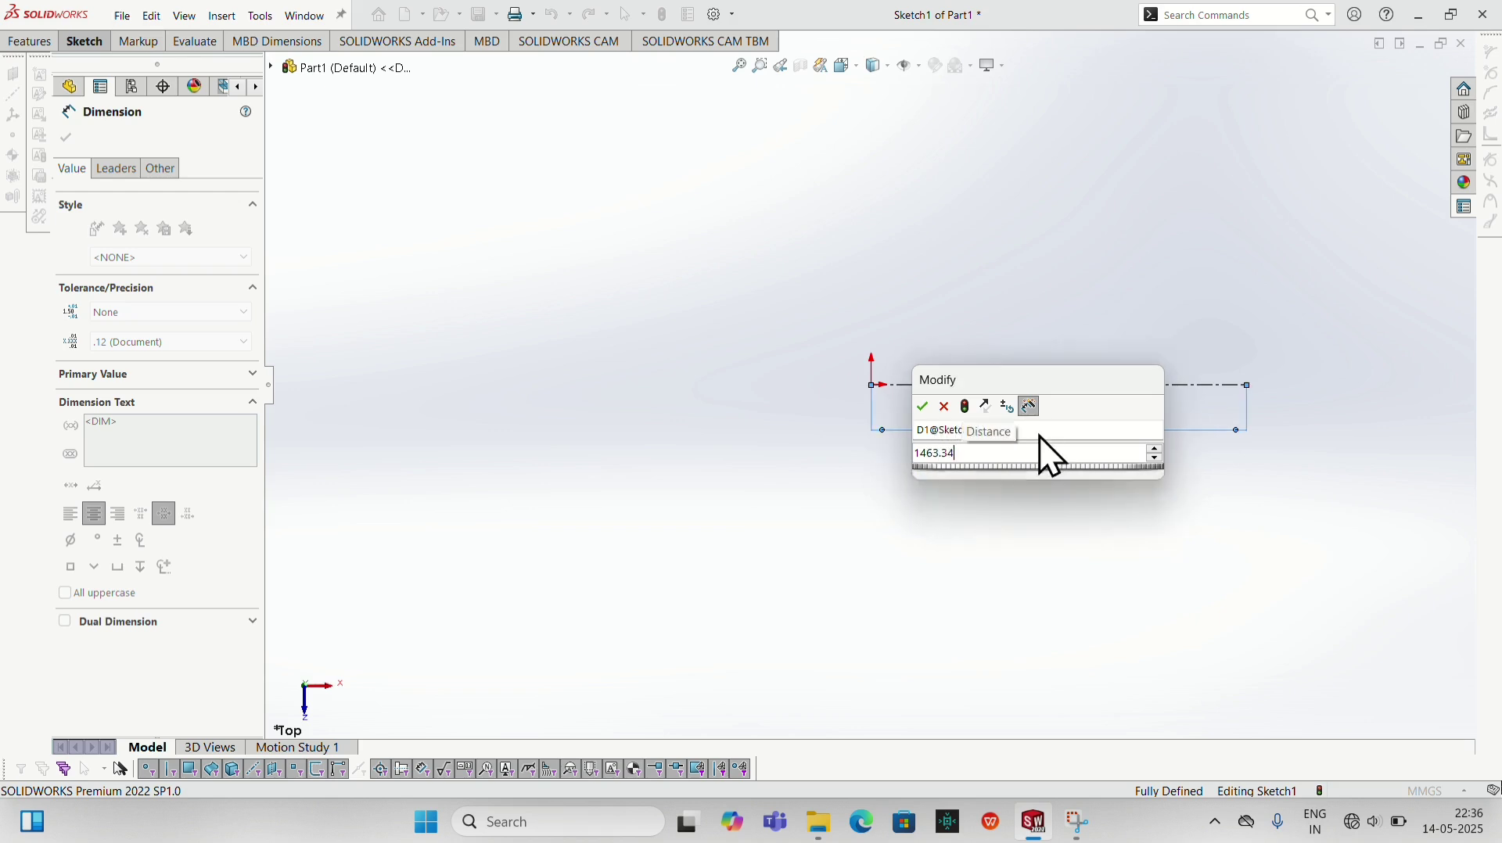
key(Return)
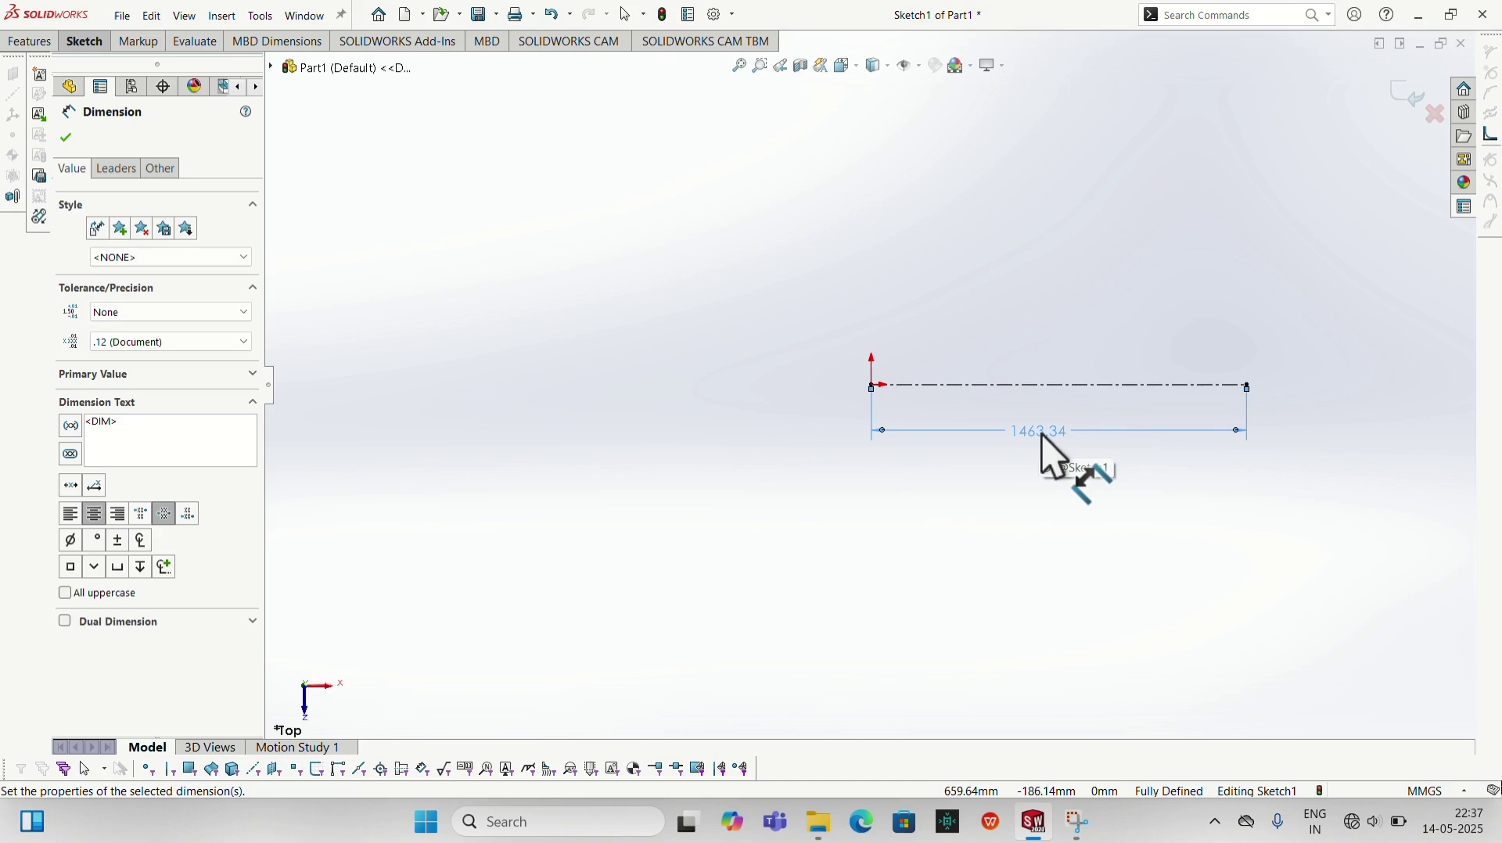
Sketch a two-point spline from about 131 mm above the centerline's far end, rising about 200 mm back toward the origin, and bow it upward
click(94, 44)
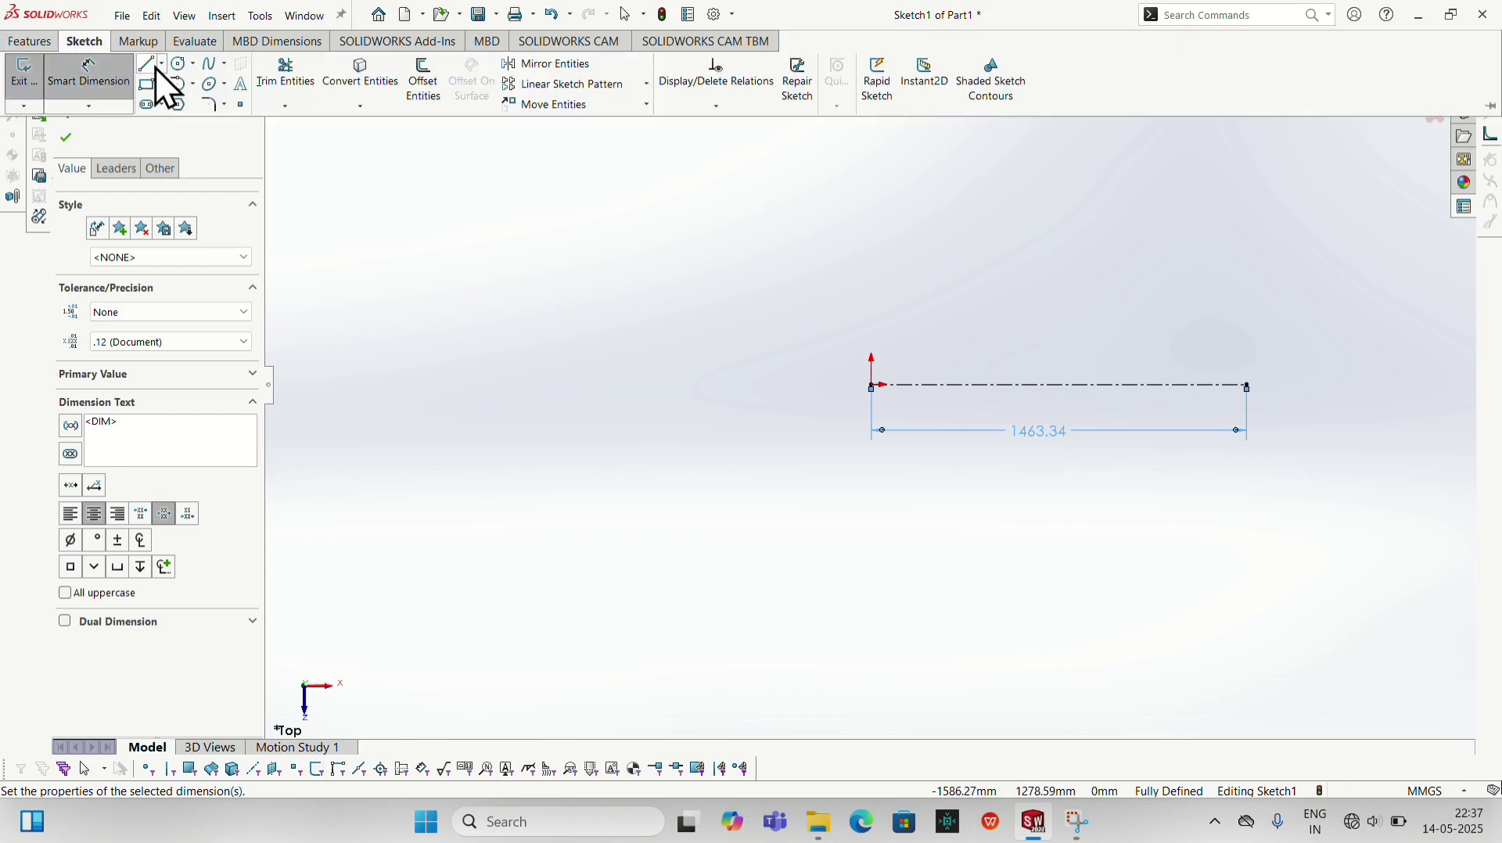
click(205, 71)
scroll(1290, 356, down, 2)
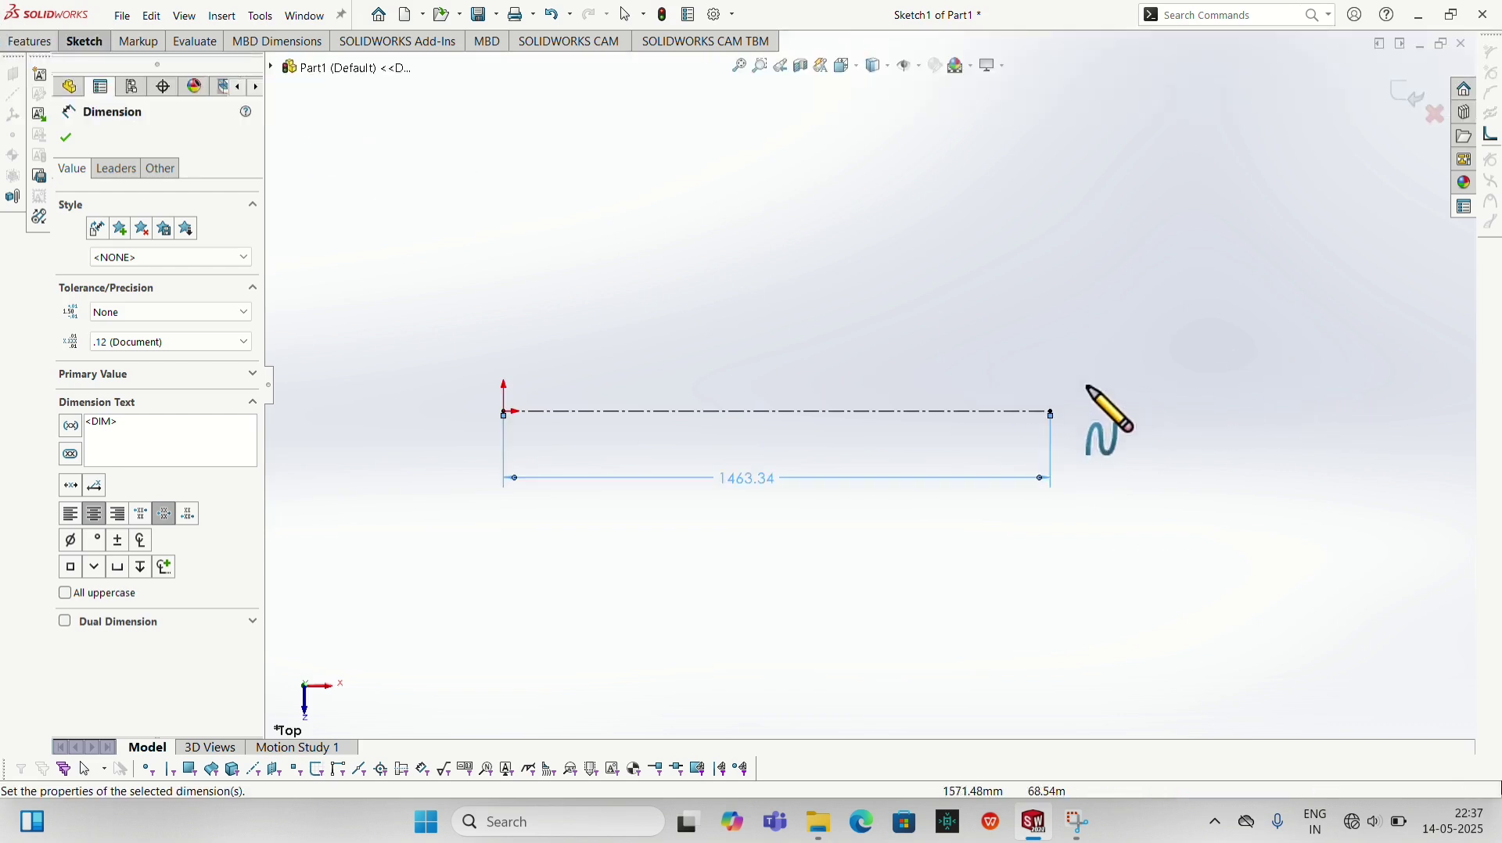
click(1052, 362)
click(978, 326)
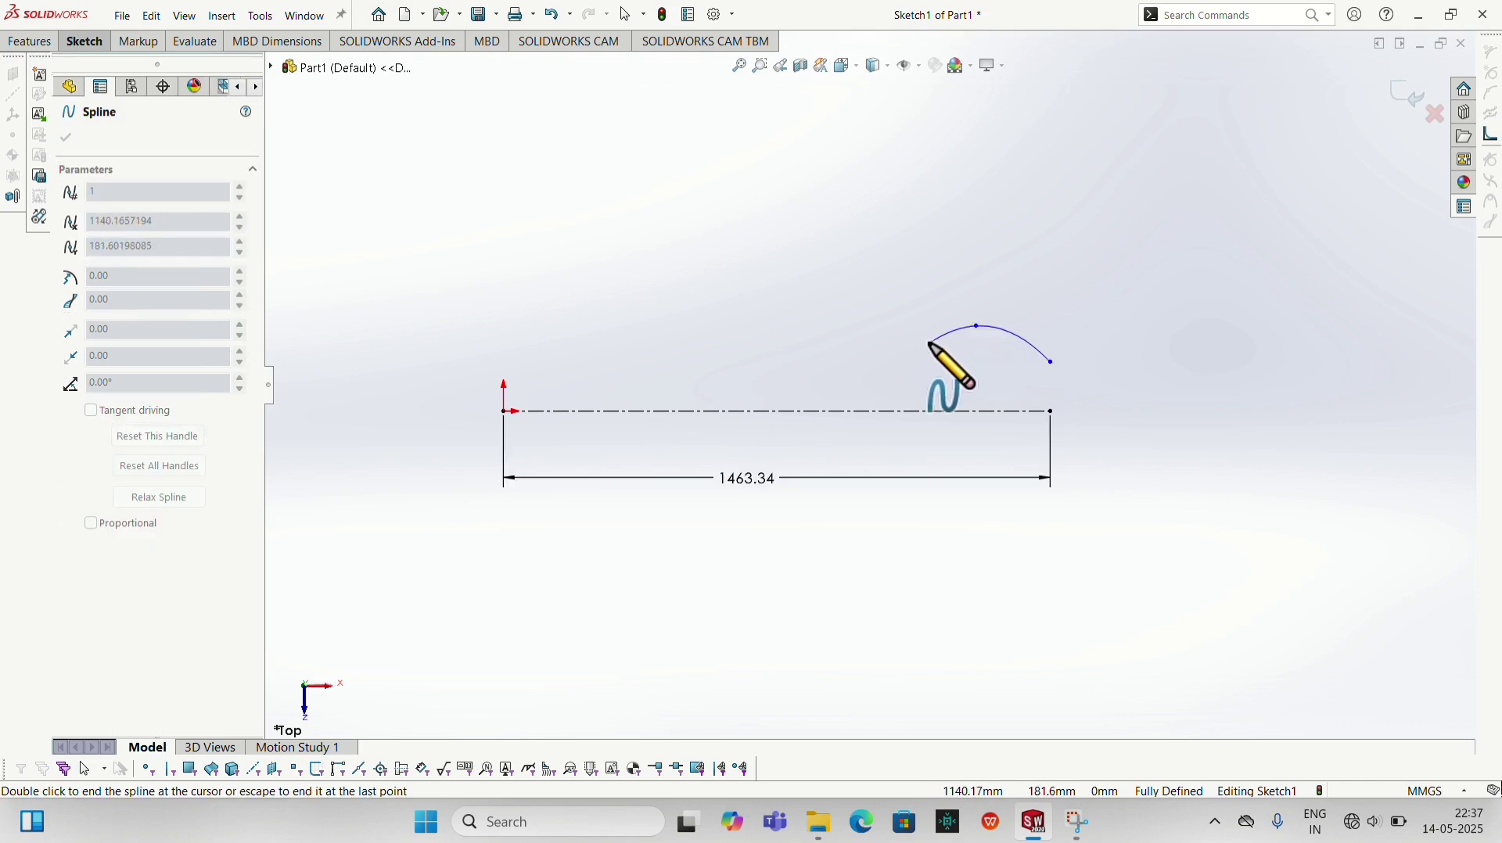
key(Escape)
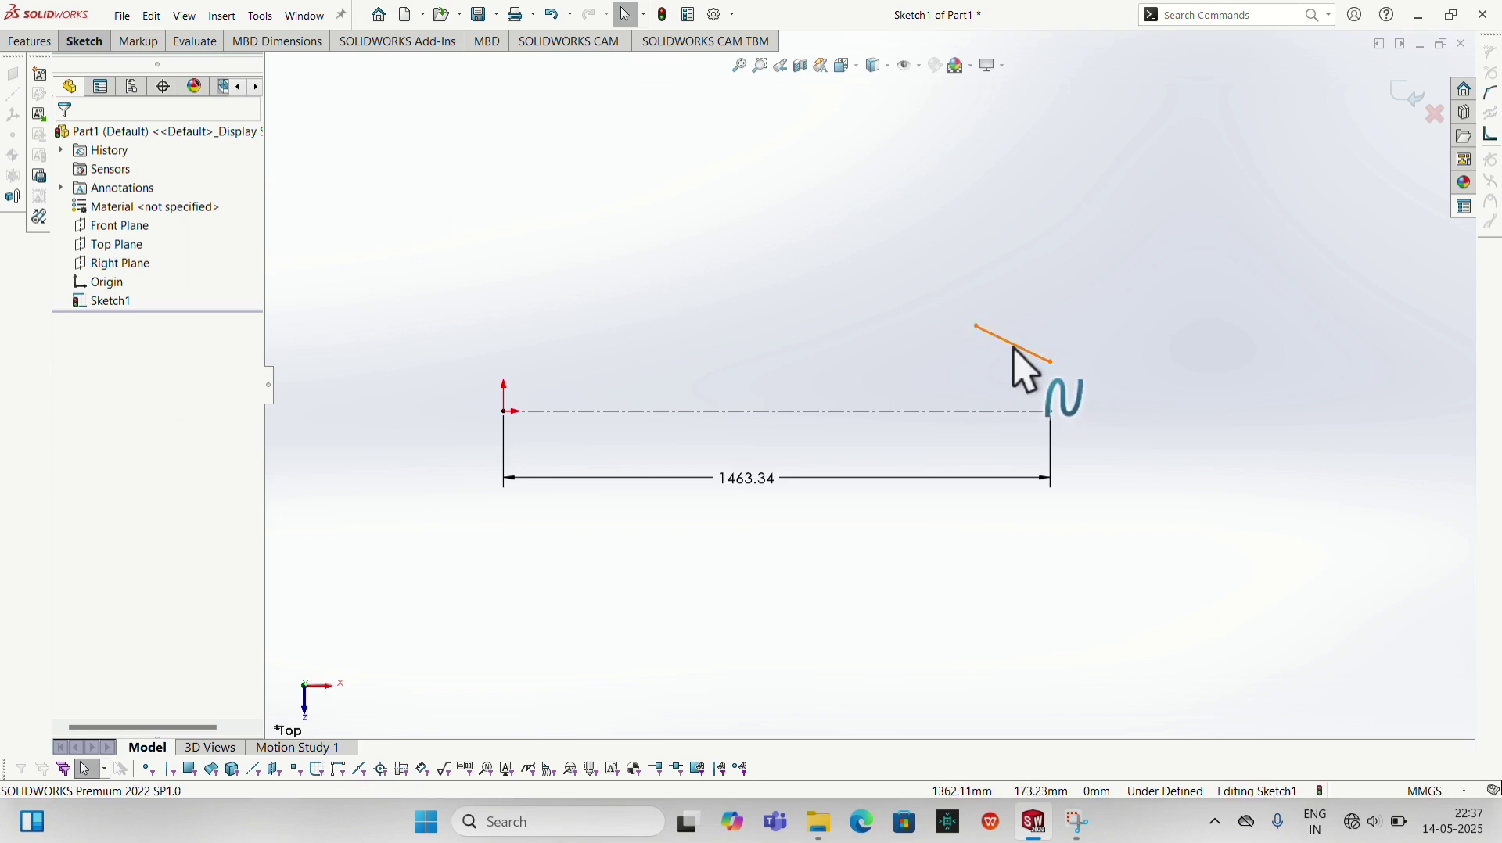
click(997, 342)
drag(997, 344, 1026, 323)
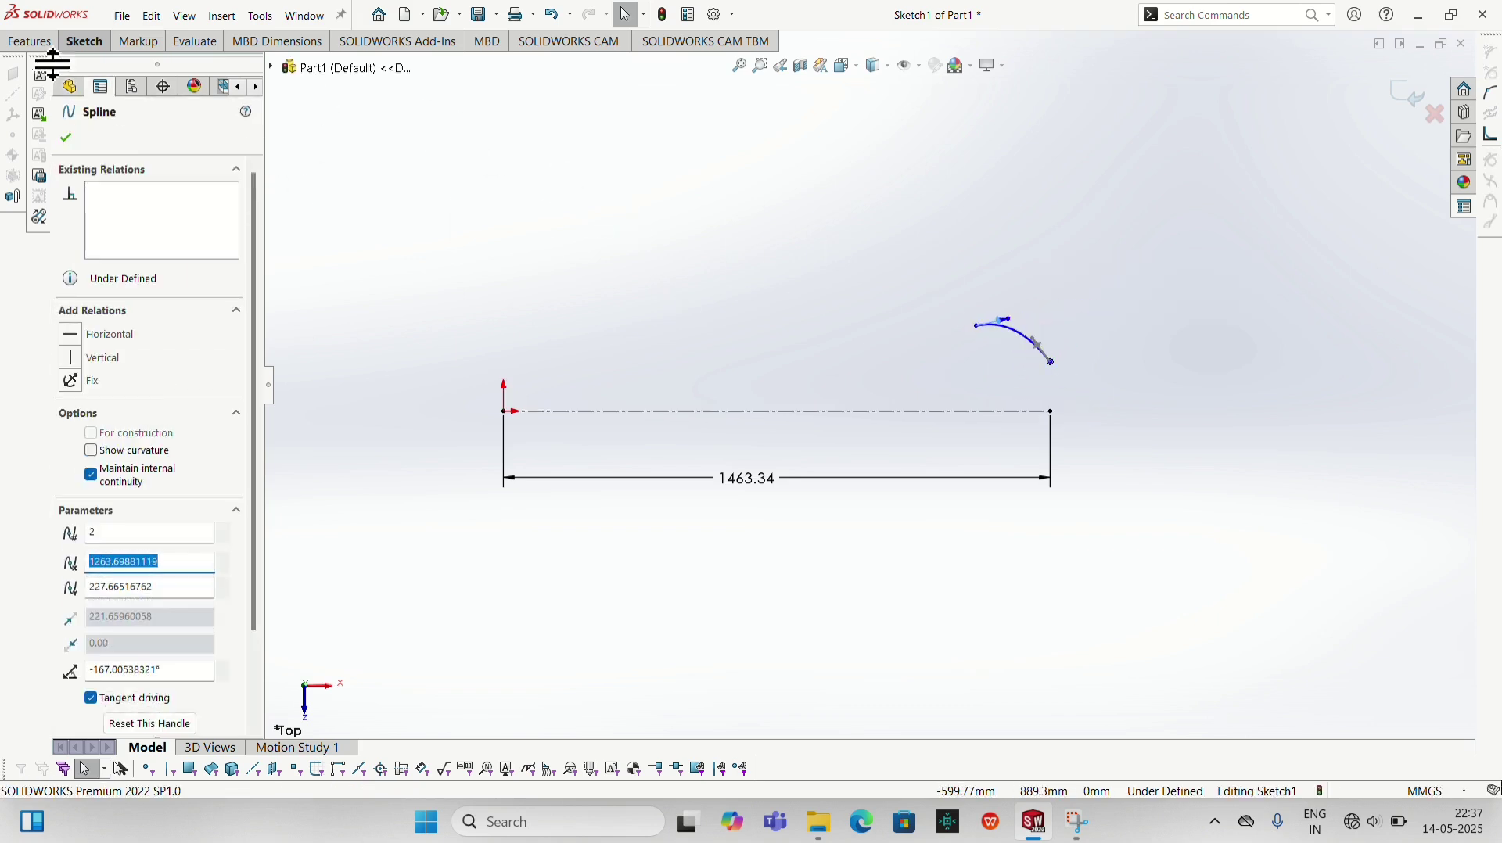
Dimension the vertical distance between the centerline's far end and the spline's lower endpoint at 103.16 mm
click(85, 41)
click(87, 76)
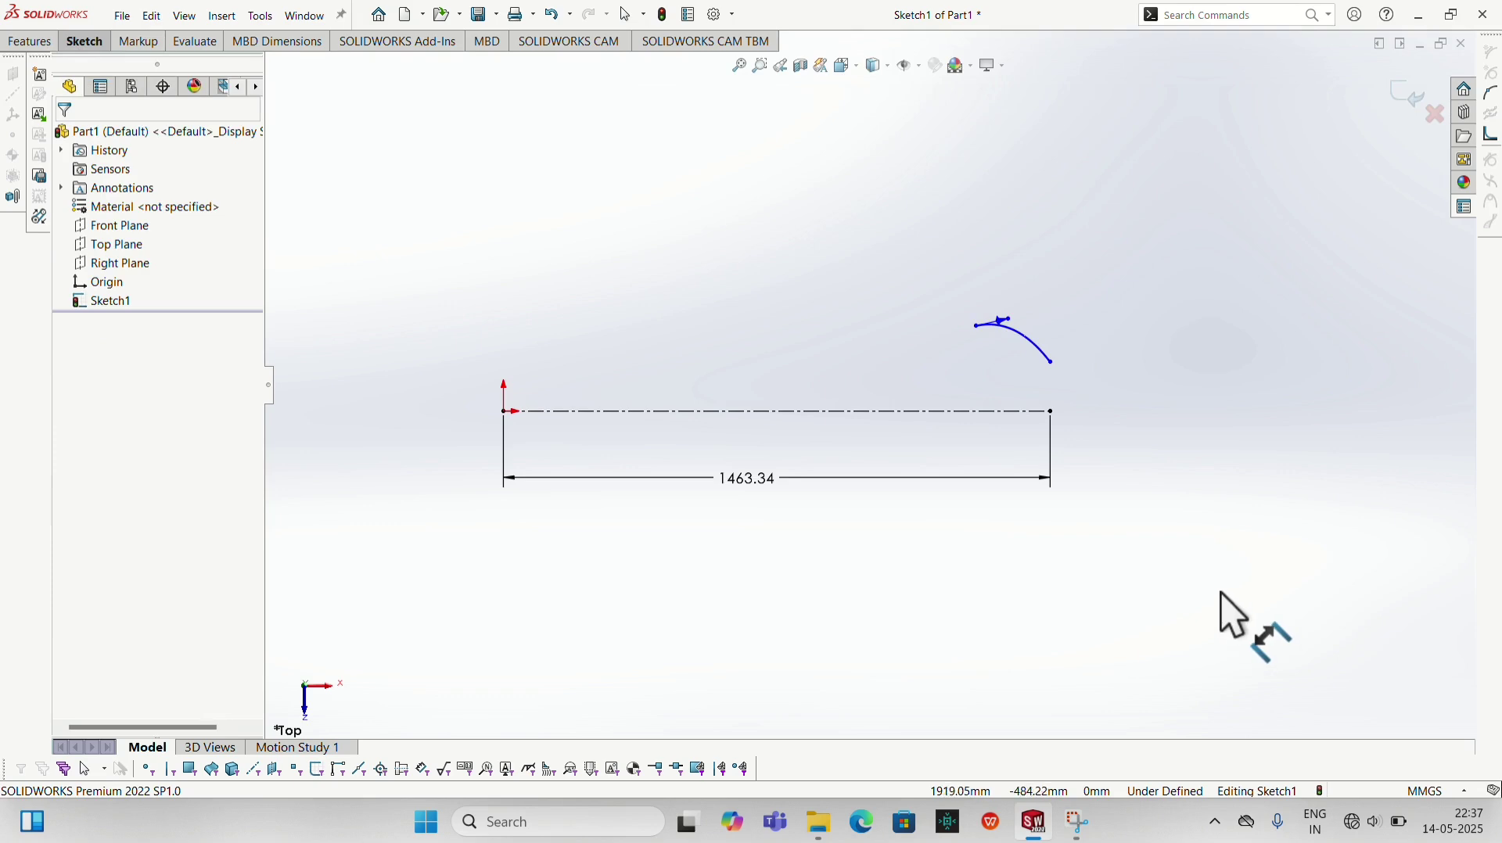
click(1052, 411)
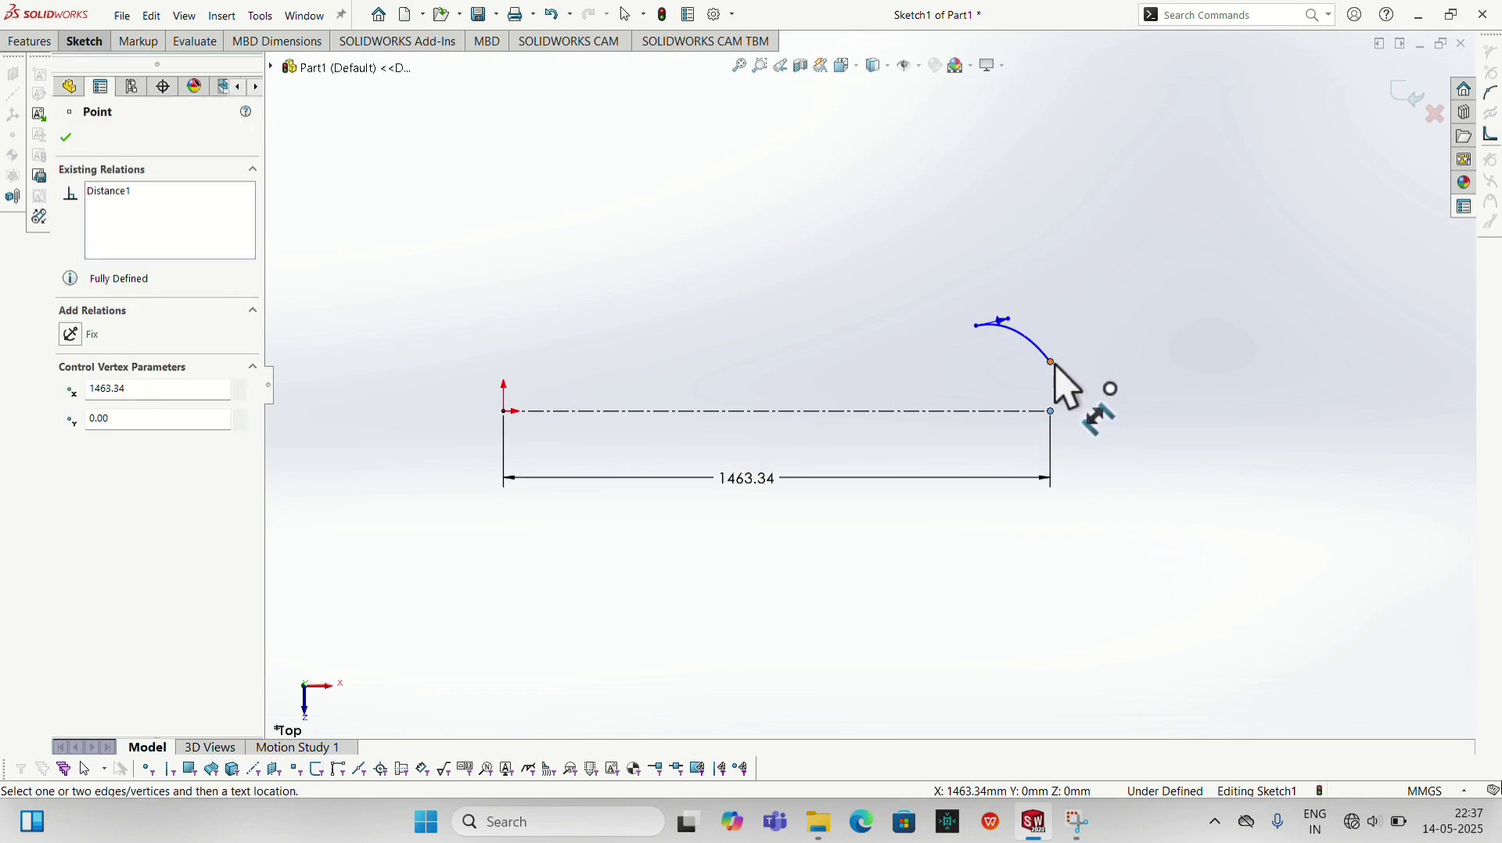
click(1053, 361)
click(1128, 383)
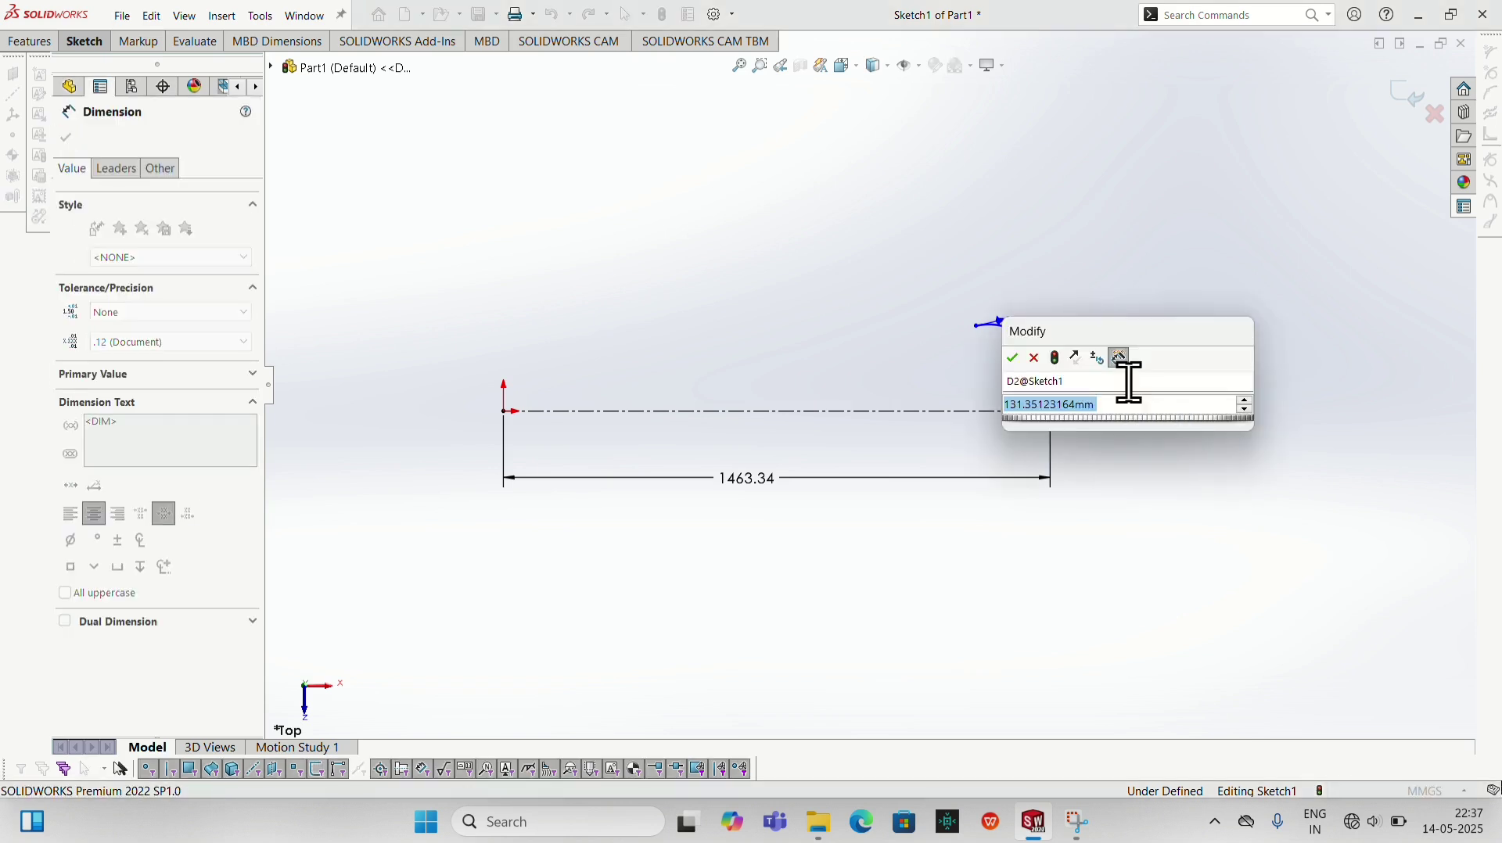
text(103.16)
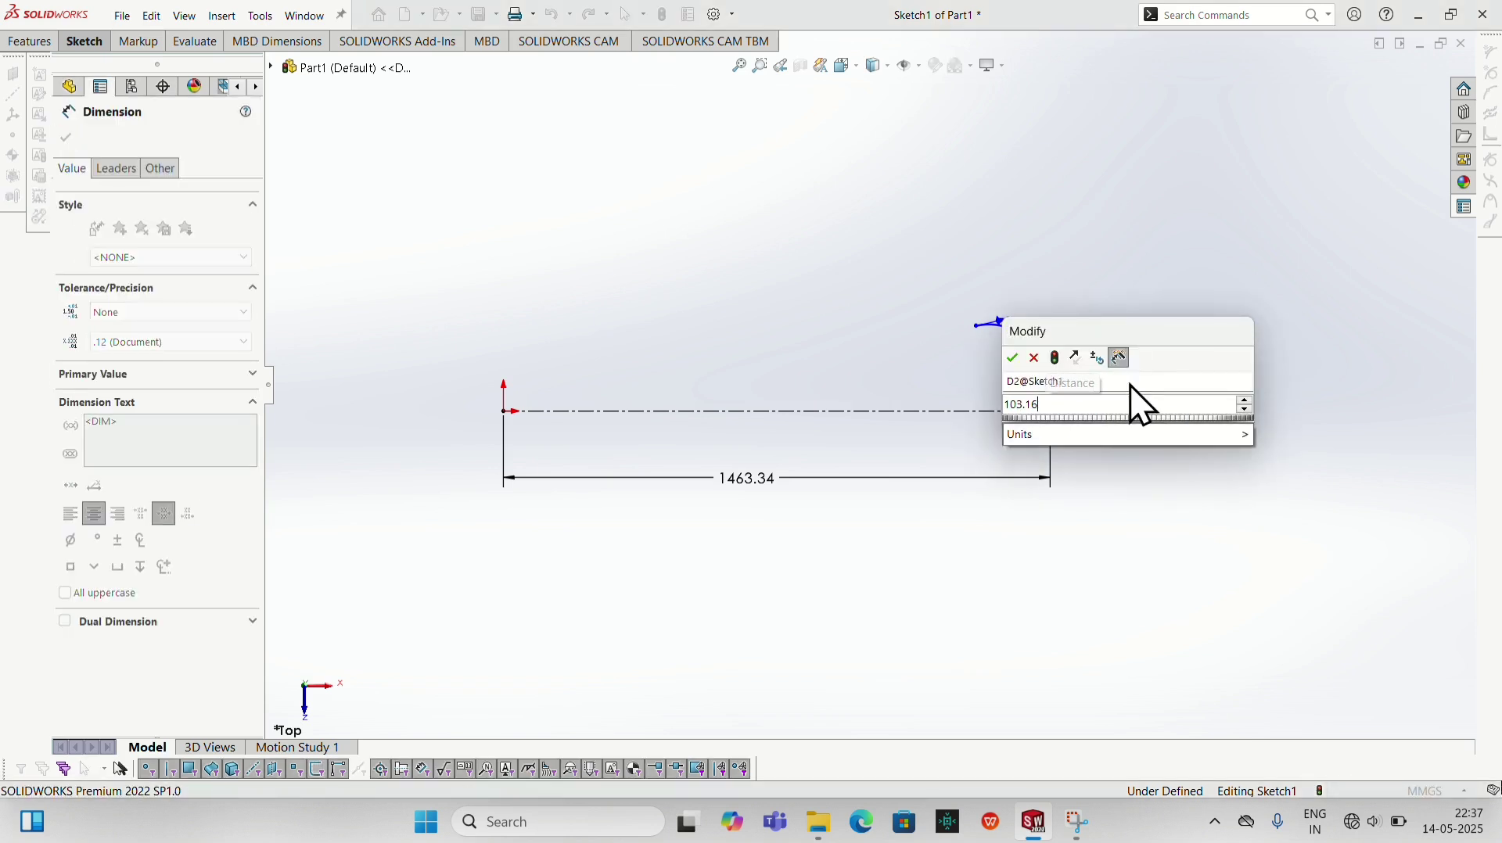
click(1013, 359)
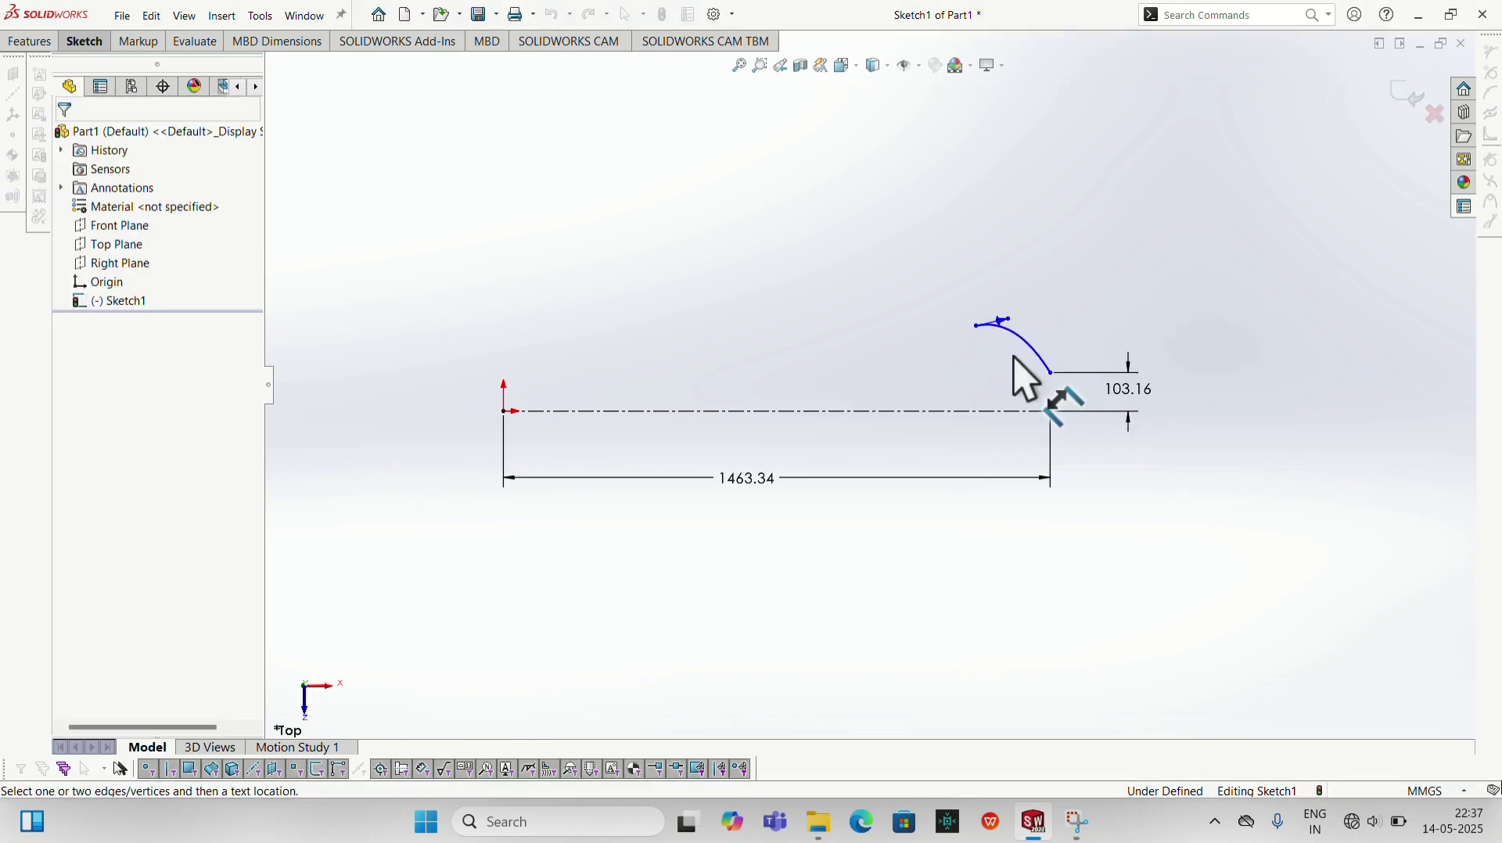
Dimension the horizontal distance between the spline's two endpoints at 174.31 mm, placing it above the curve
click(977, 327)
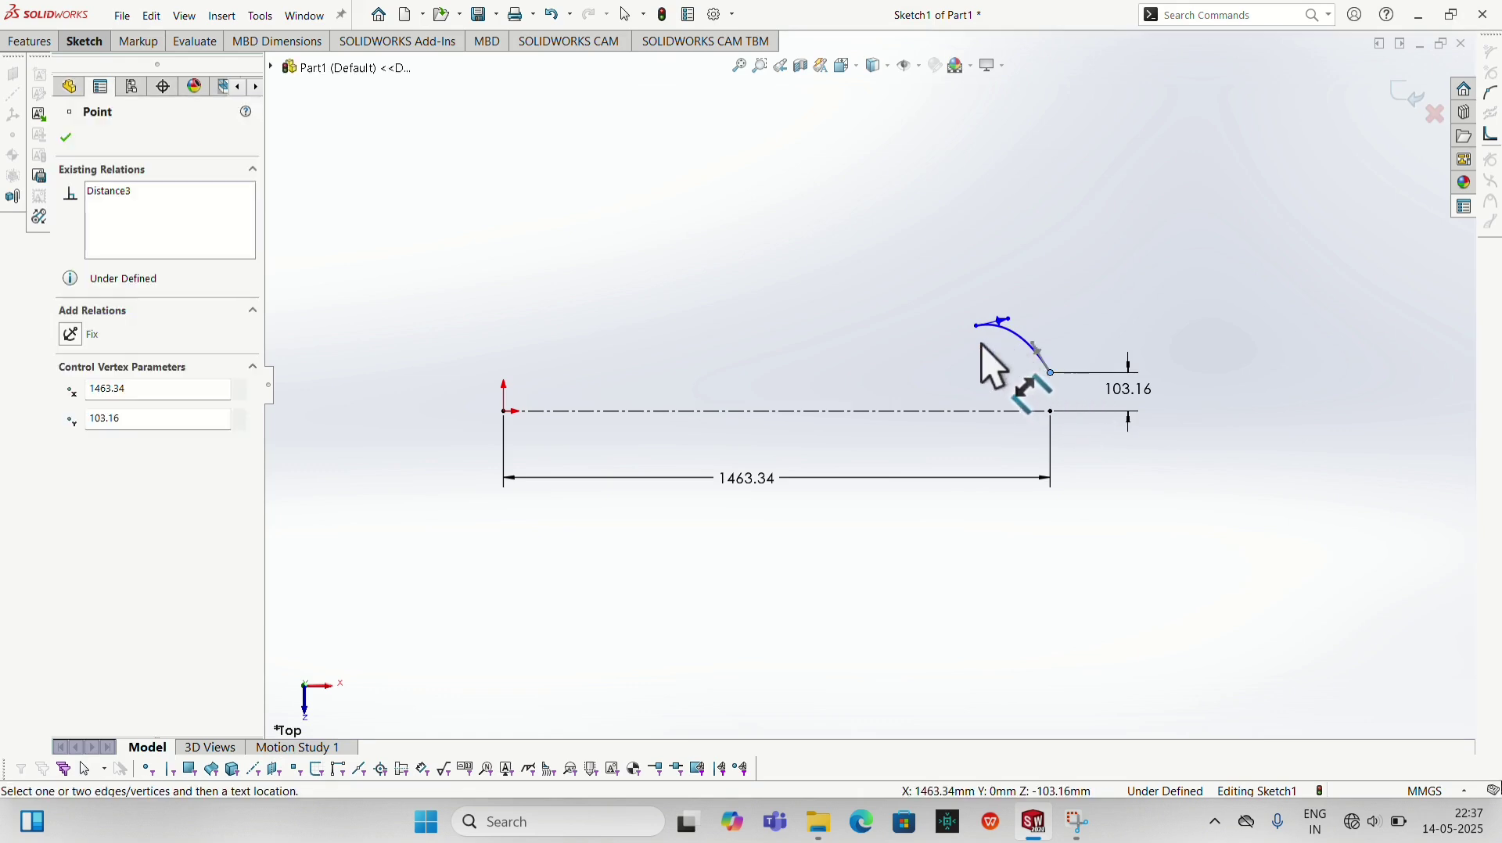
click(1021, 234)
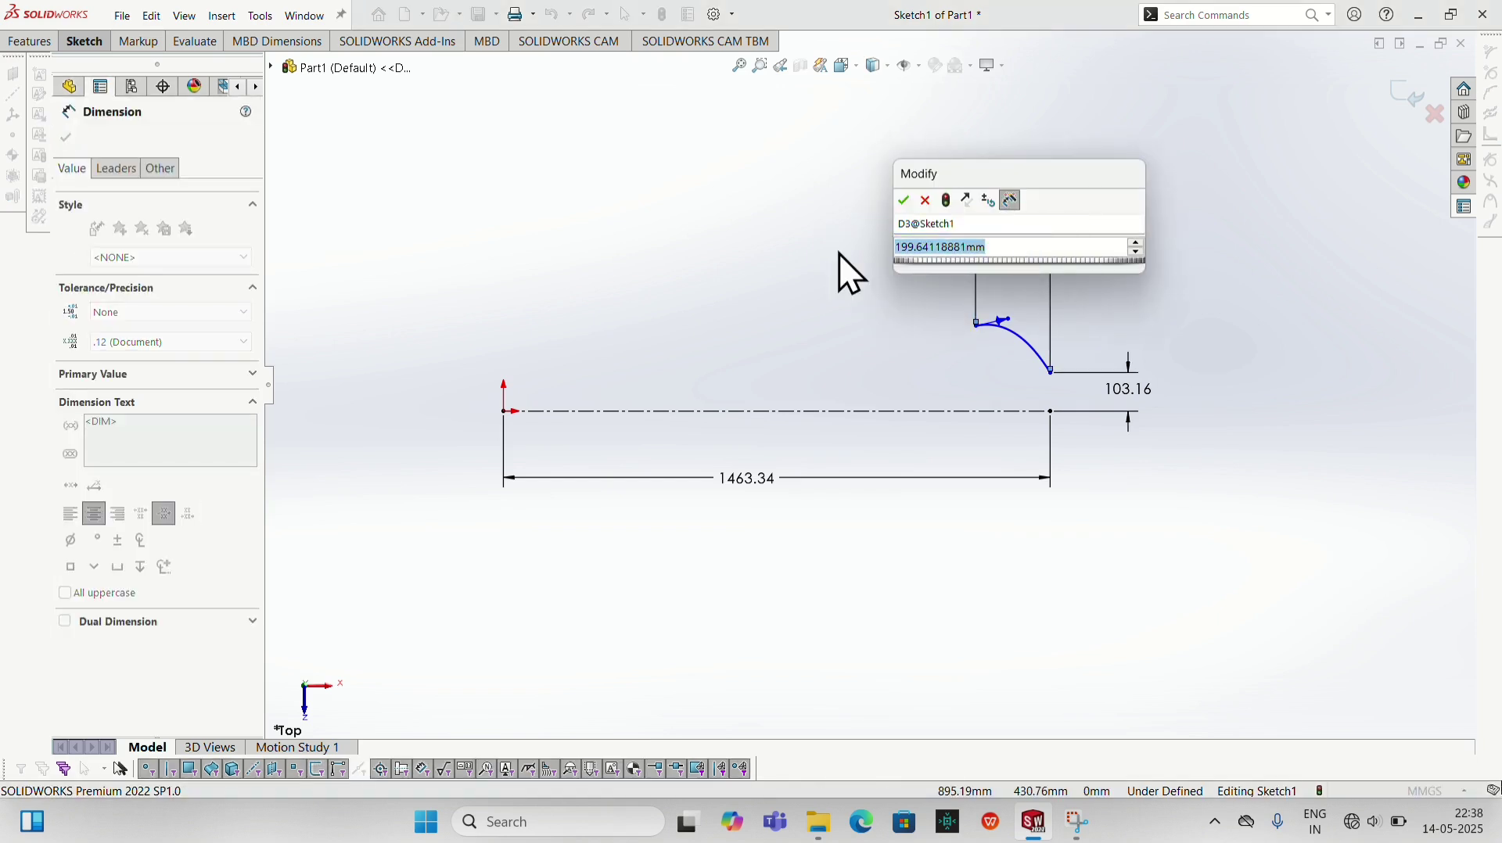
text(17)
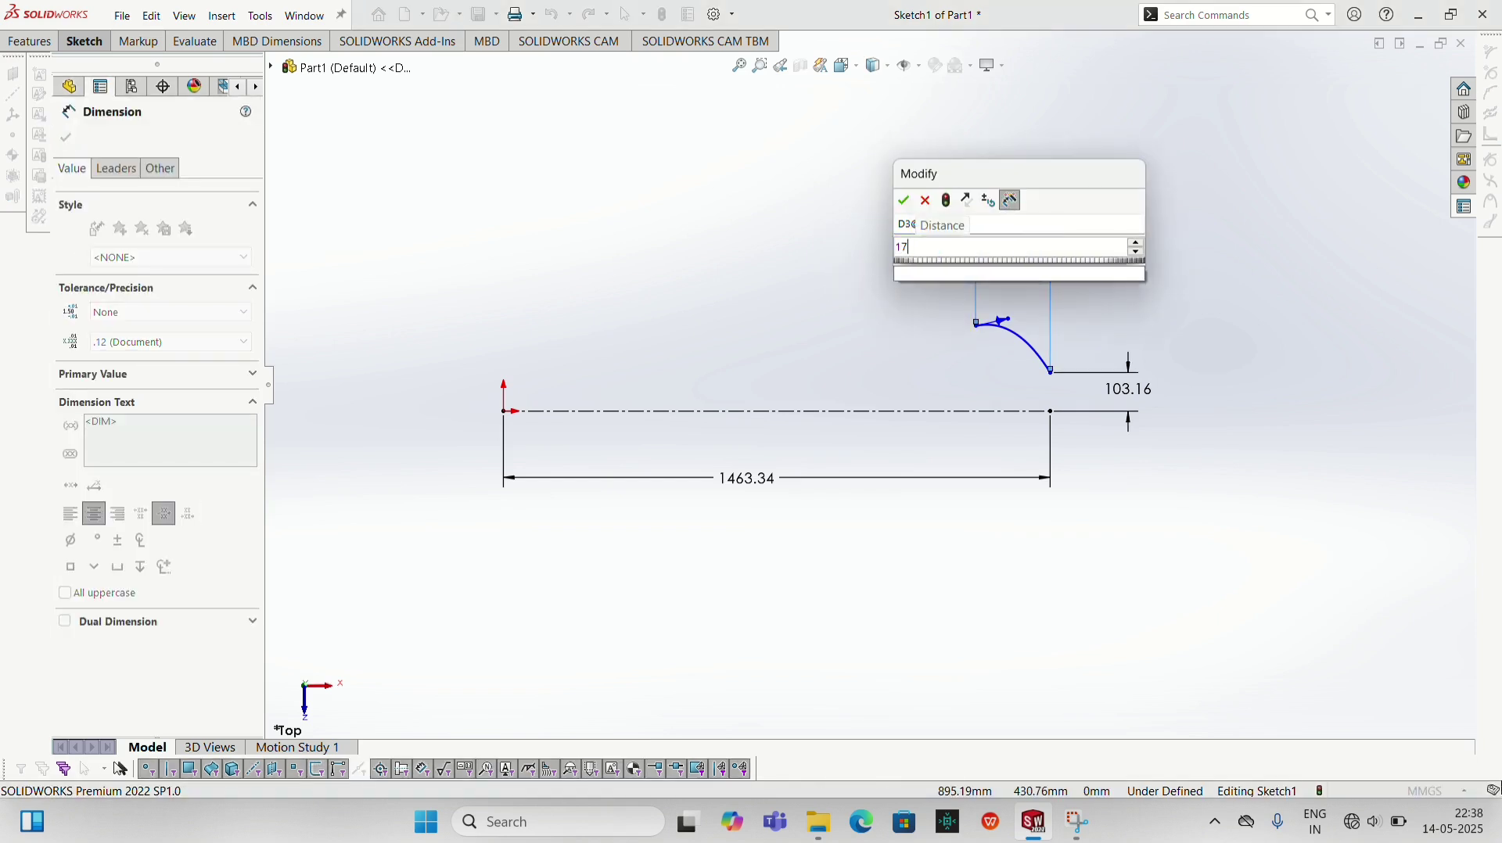
text(4.31)
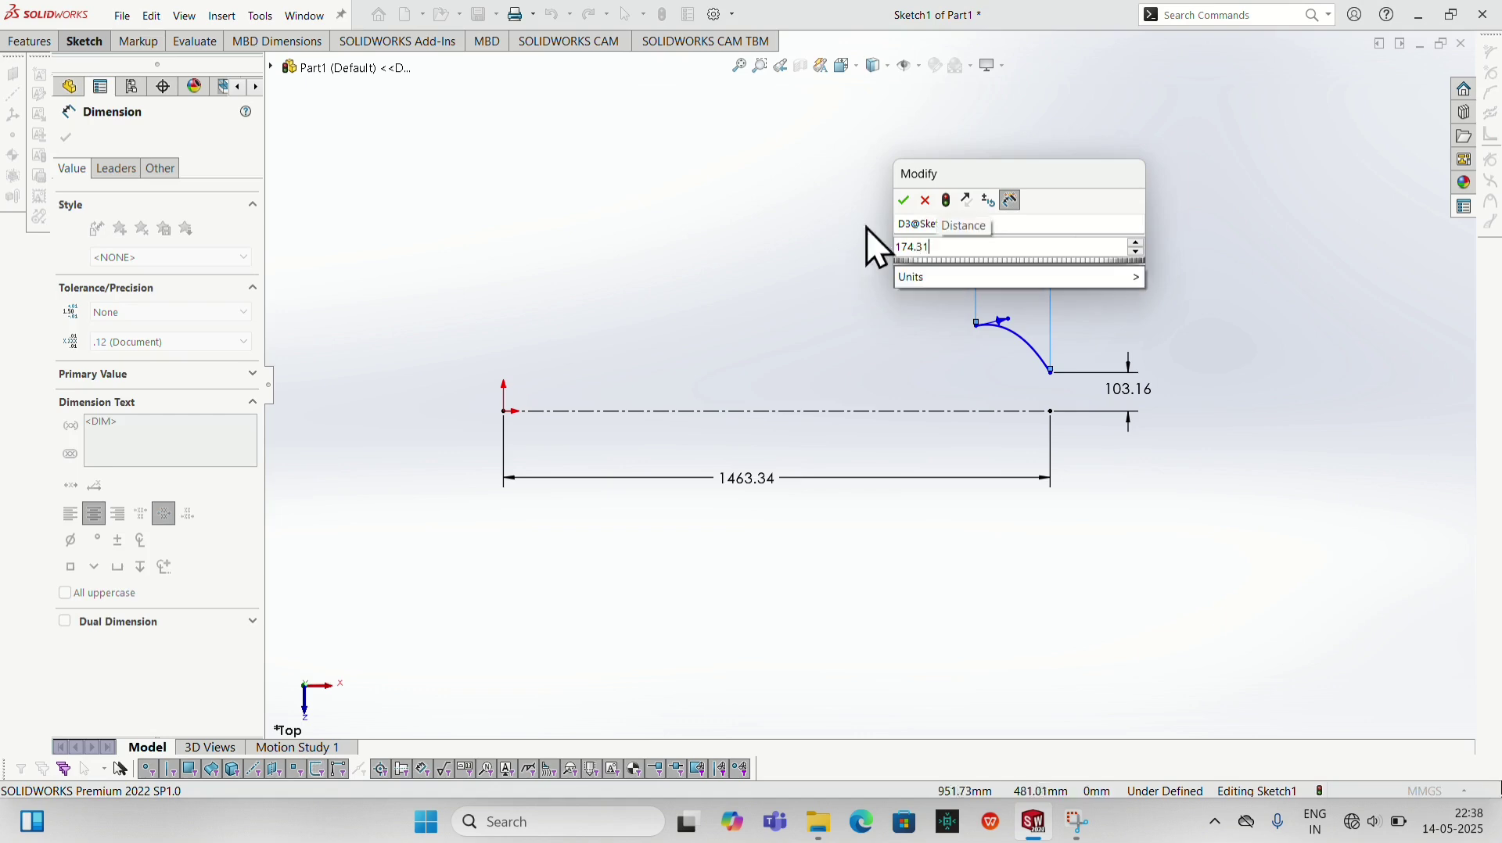
click(907, 200)
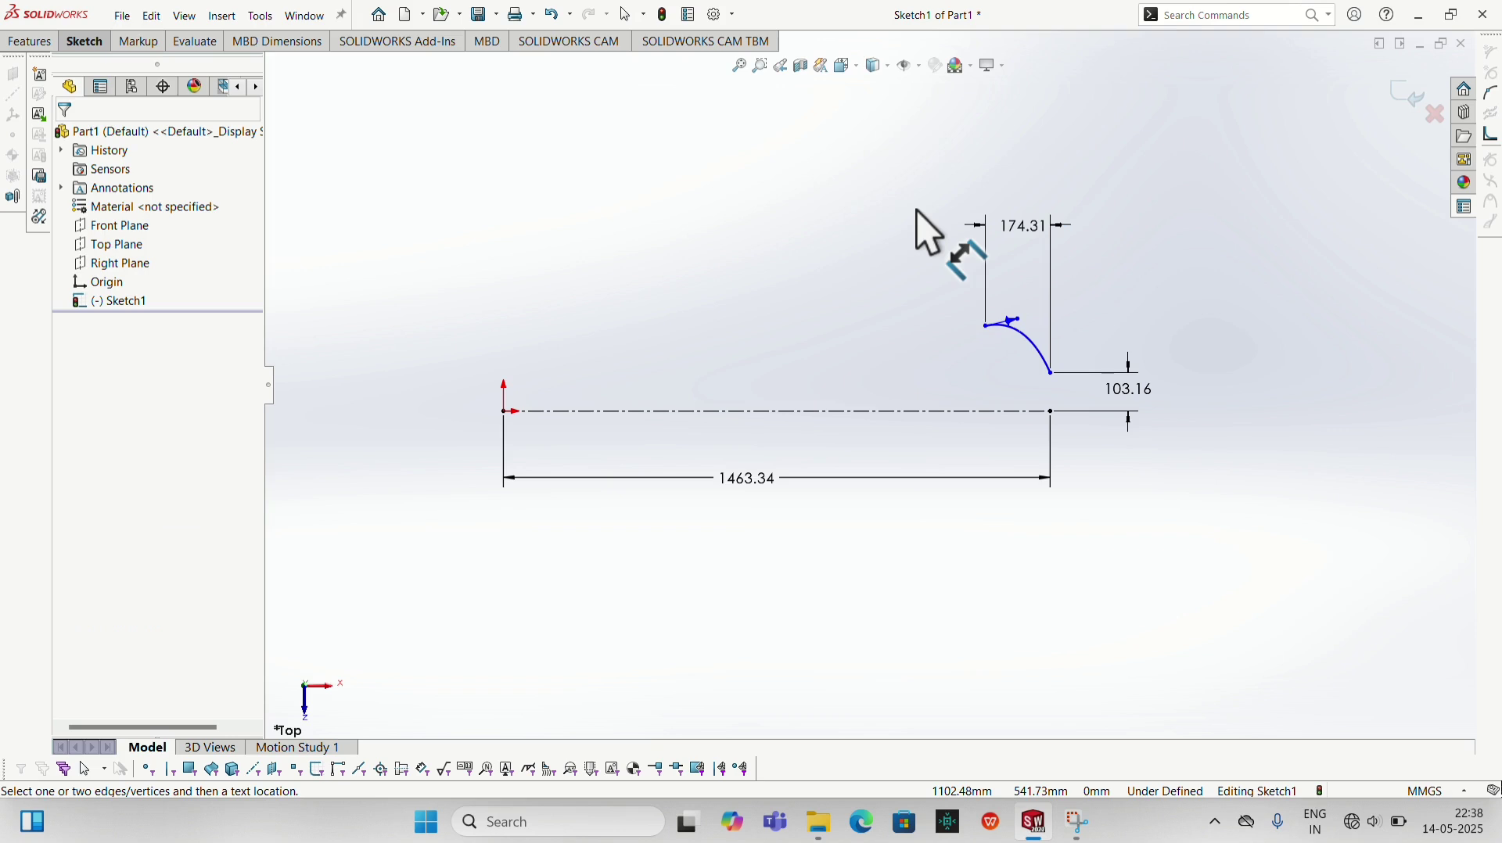
Turn the tangent handle at the spline's upper endpoint to about 164° so the curve slopes down toward its lower end
click(1030, 343)
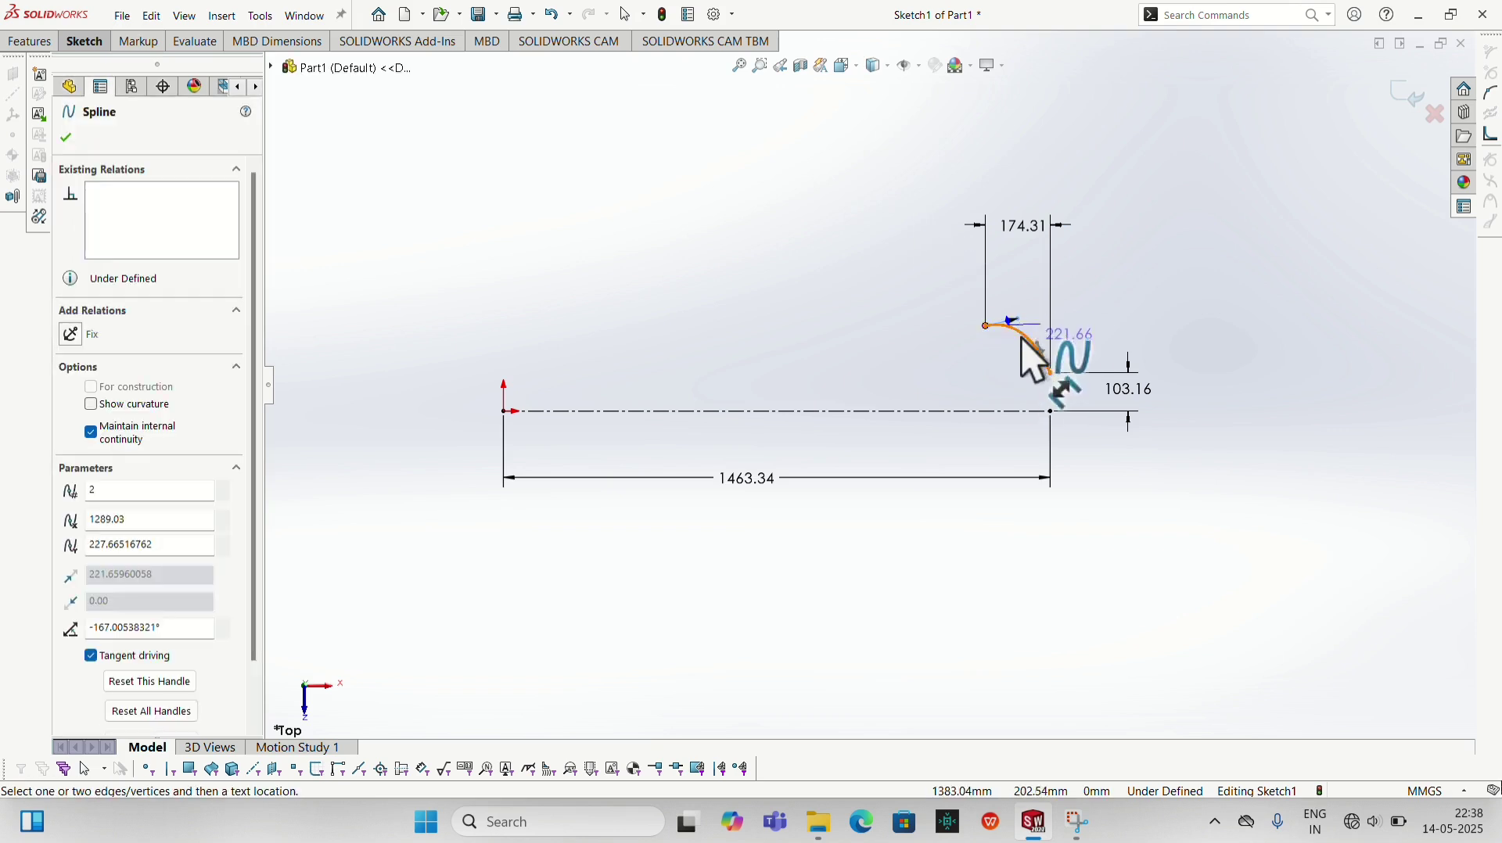
key(Escape)
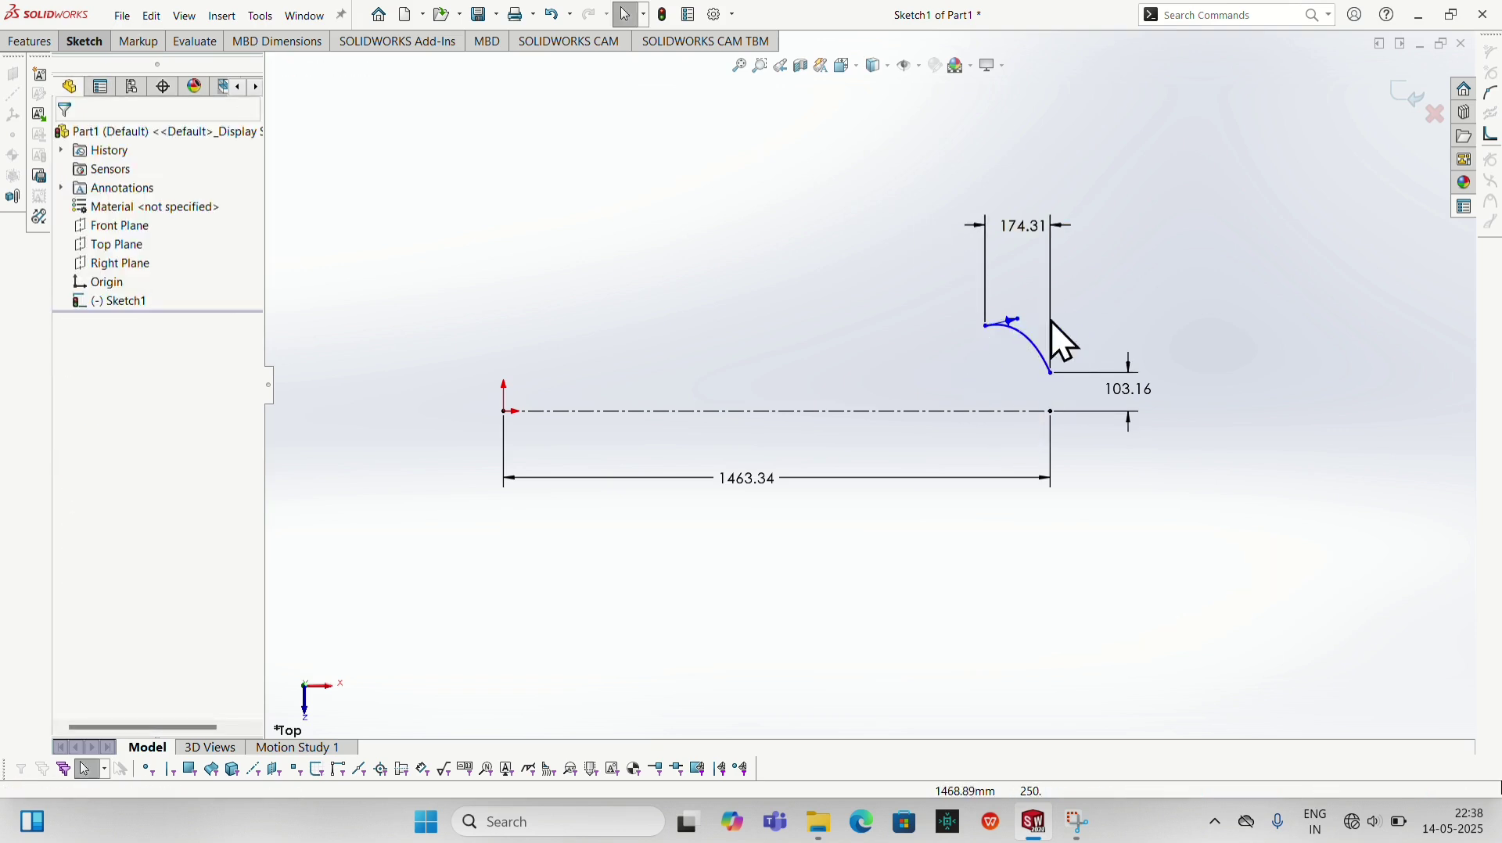
click(1021, 321)
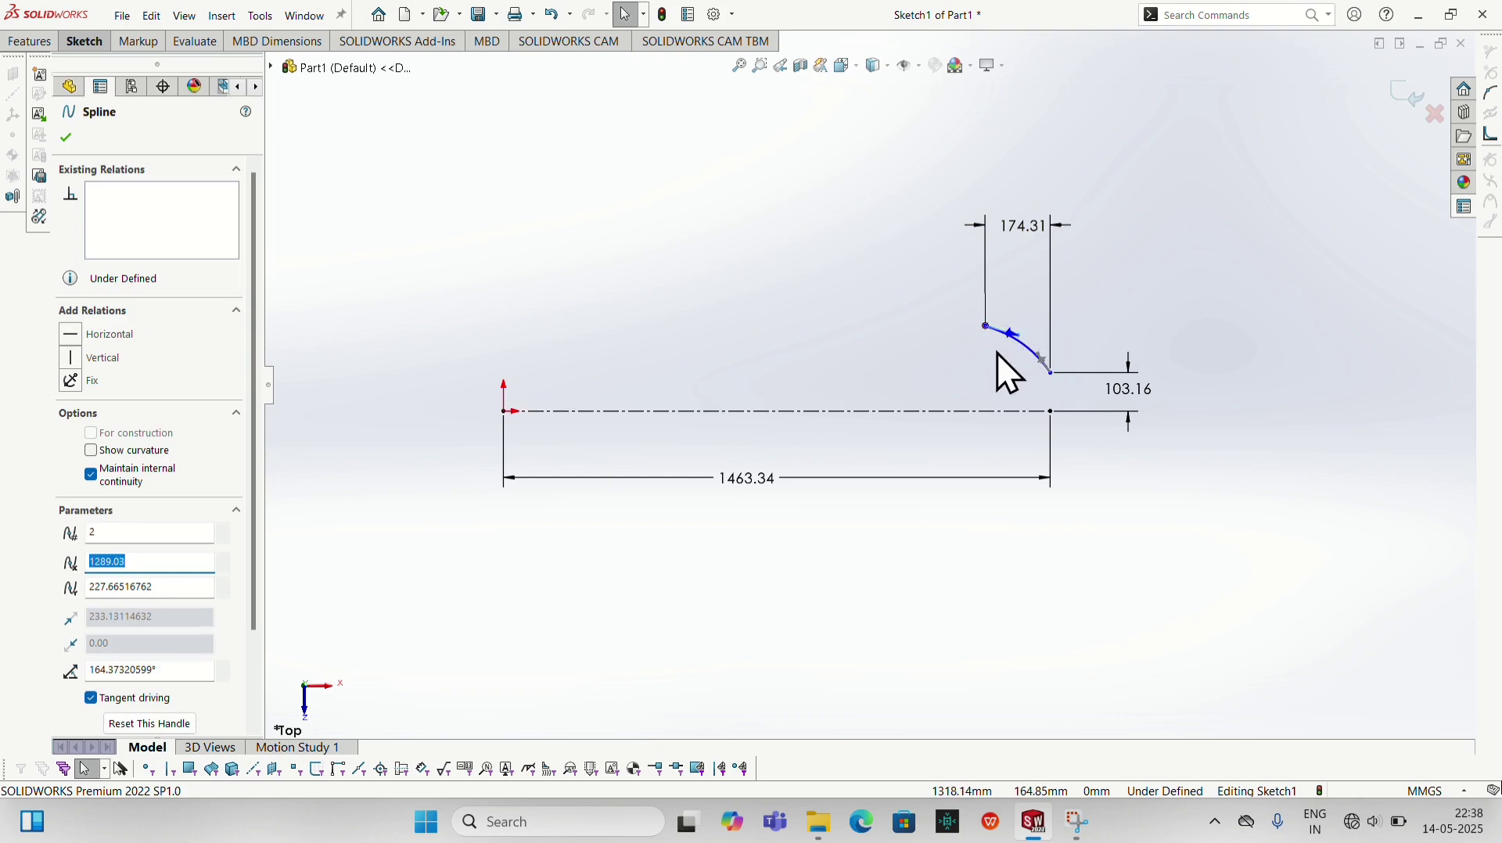
Sketch a horizontal line about 385 mm long from the spline's upper endpoint back toward the origin side
click(83, 42)
click(159, 70)
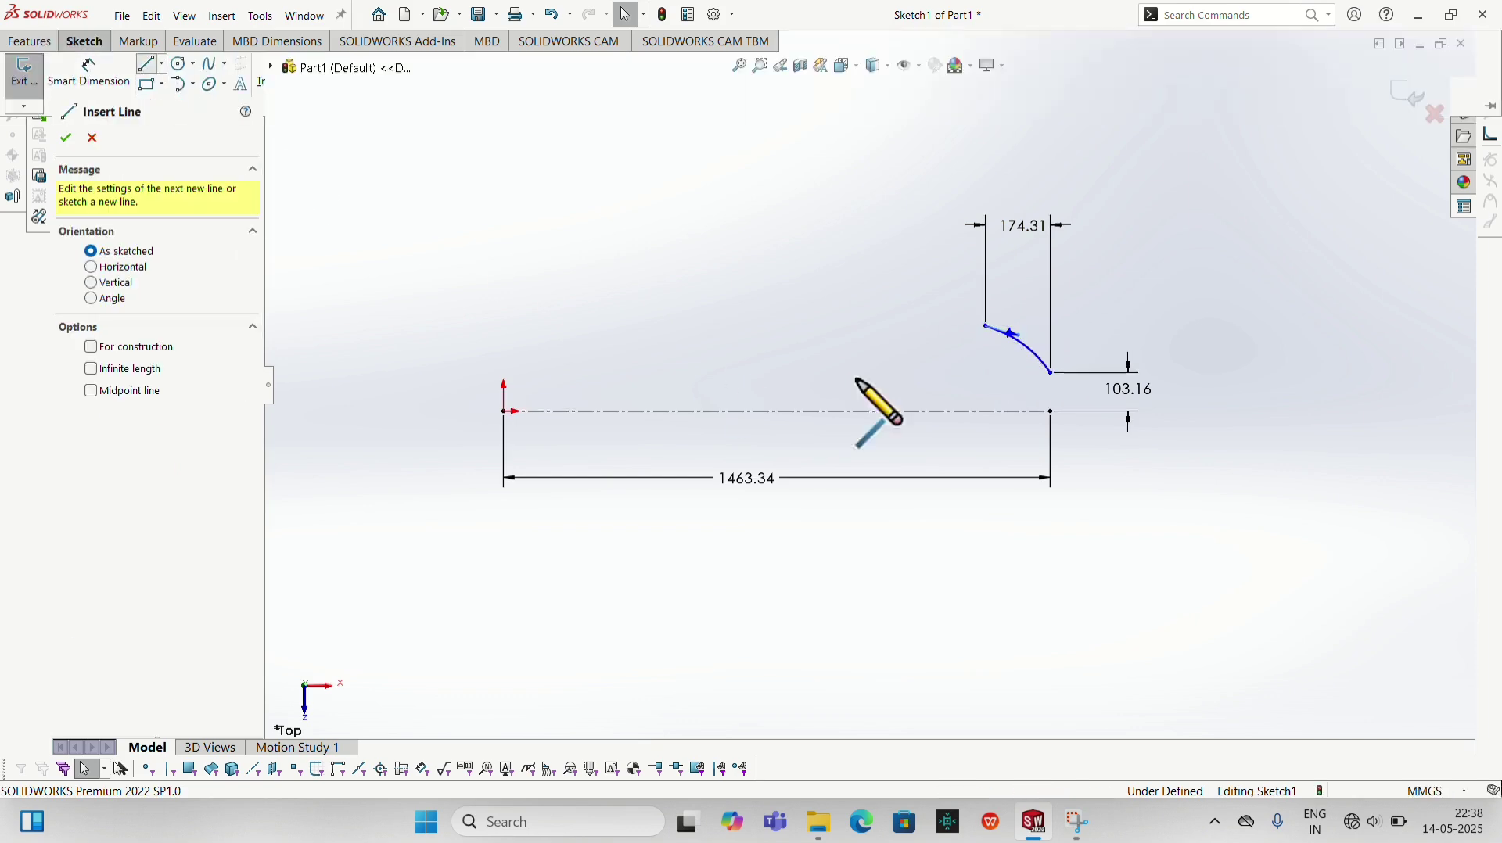
click(987, 326)
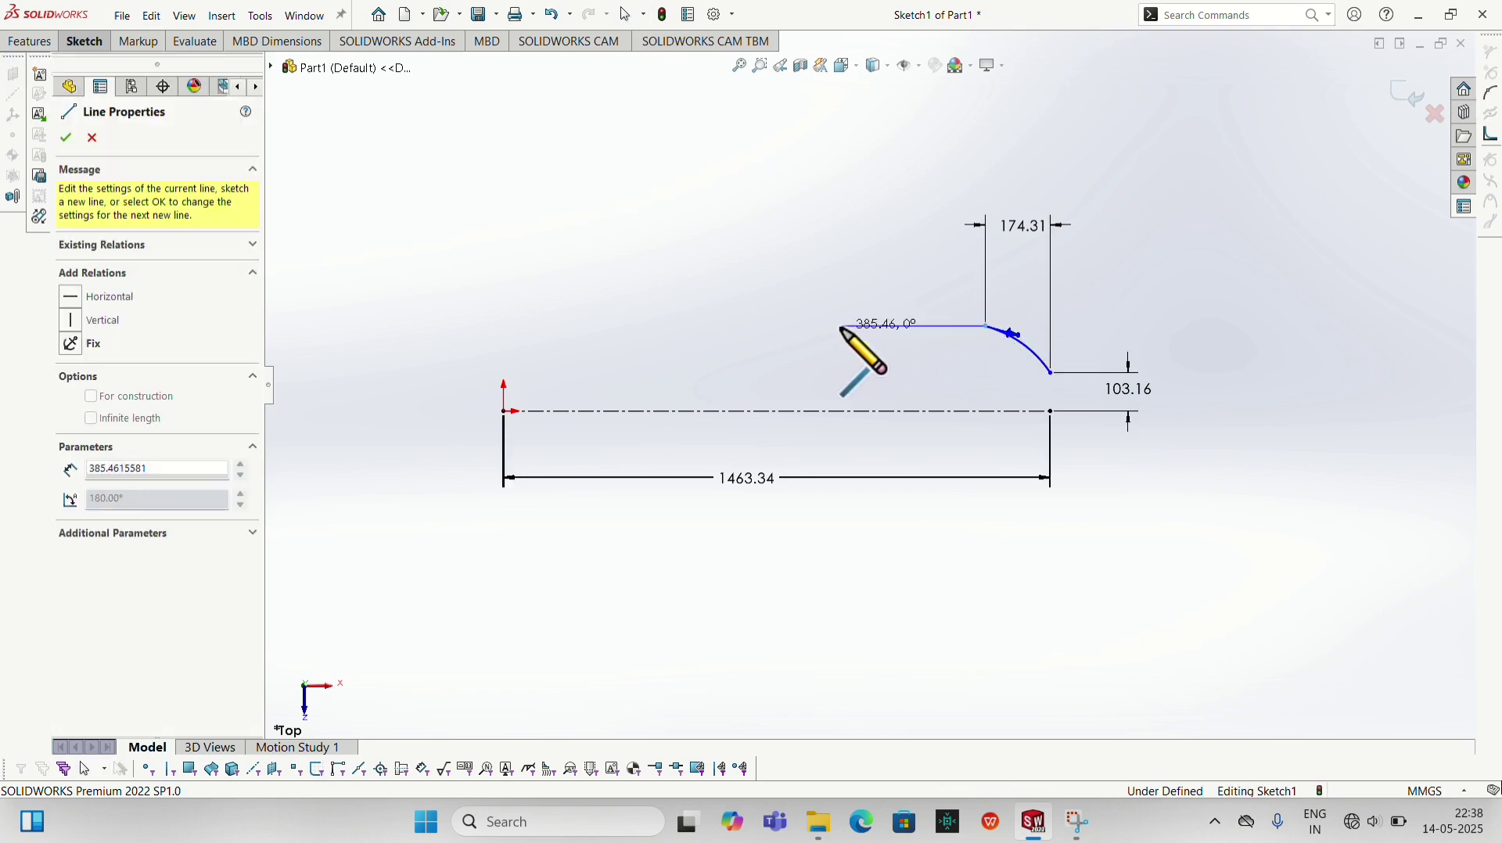
click(842, 325)
key(Escape)
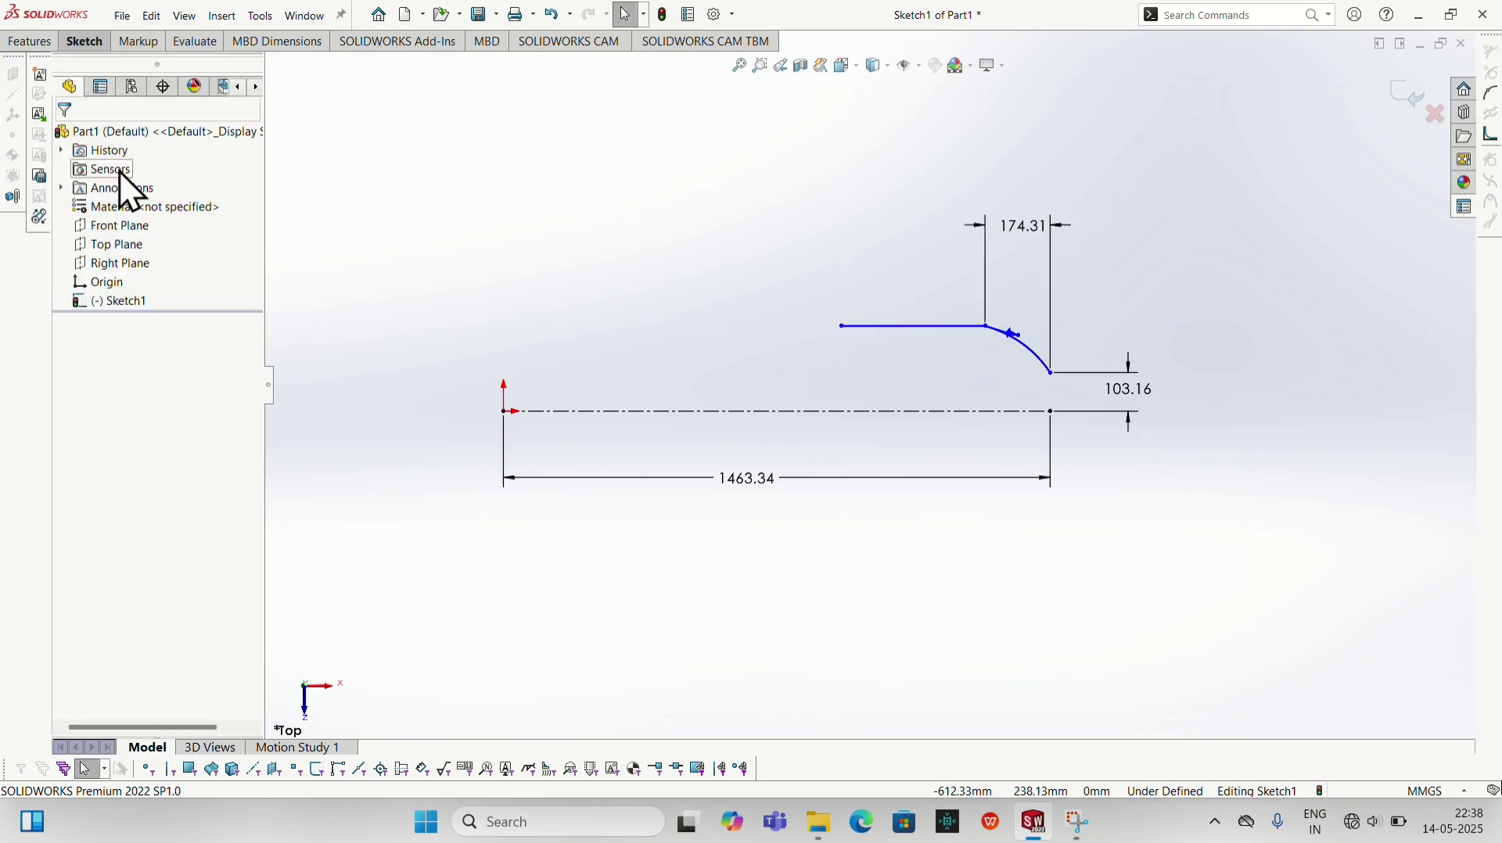
Dimension the horizontal line's length at 250 mm, placing the dimension above the line
click(89, 45)
click(78, 78)
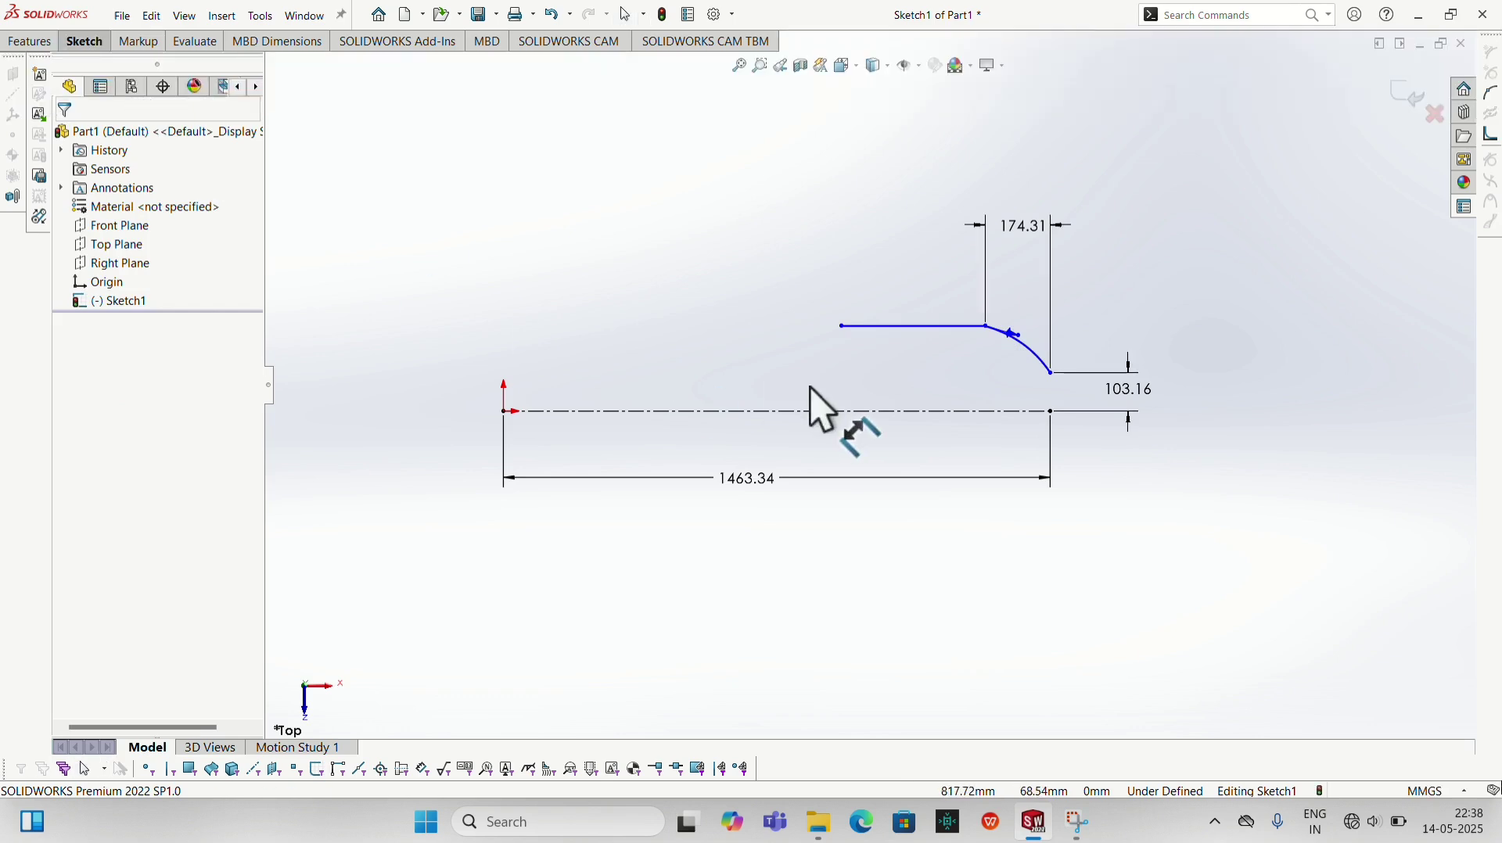
click(899, 326)
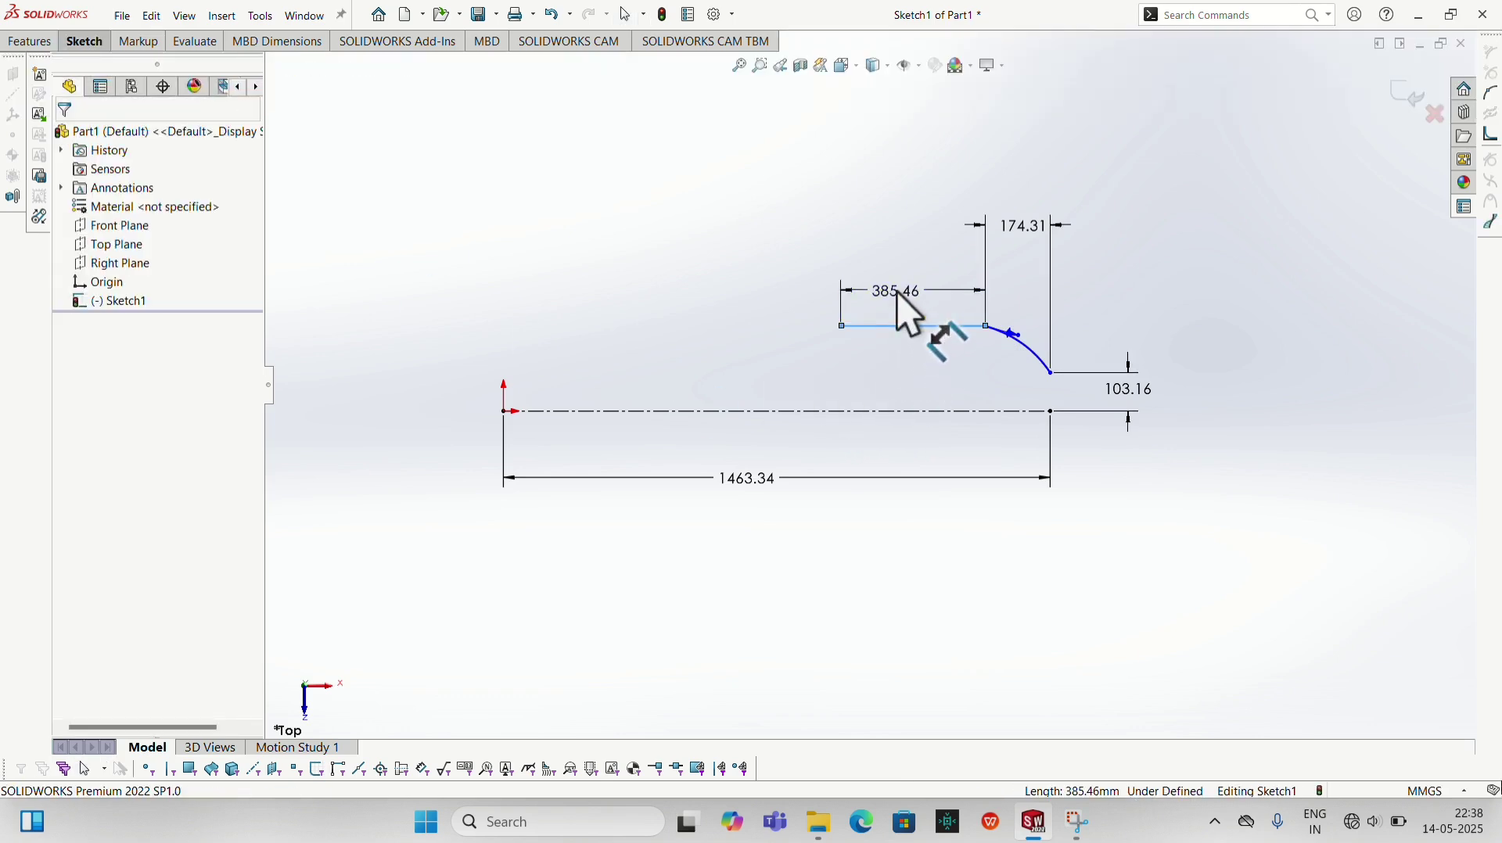
click(898, 294)
text(250)
key(Return)
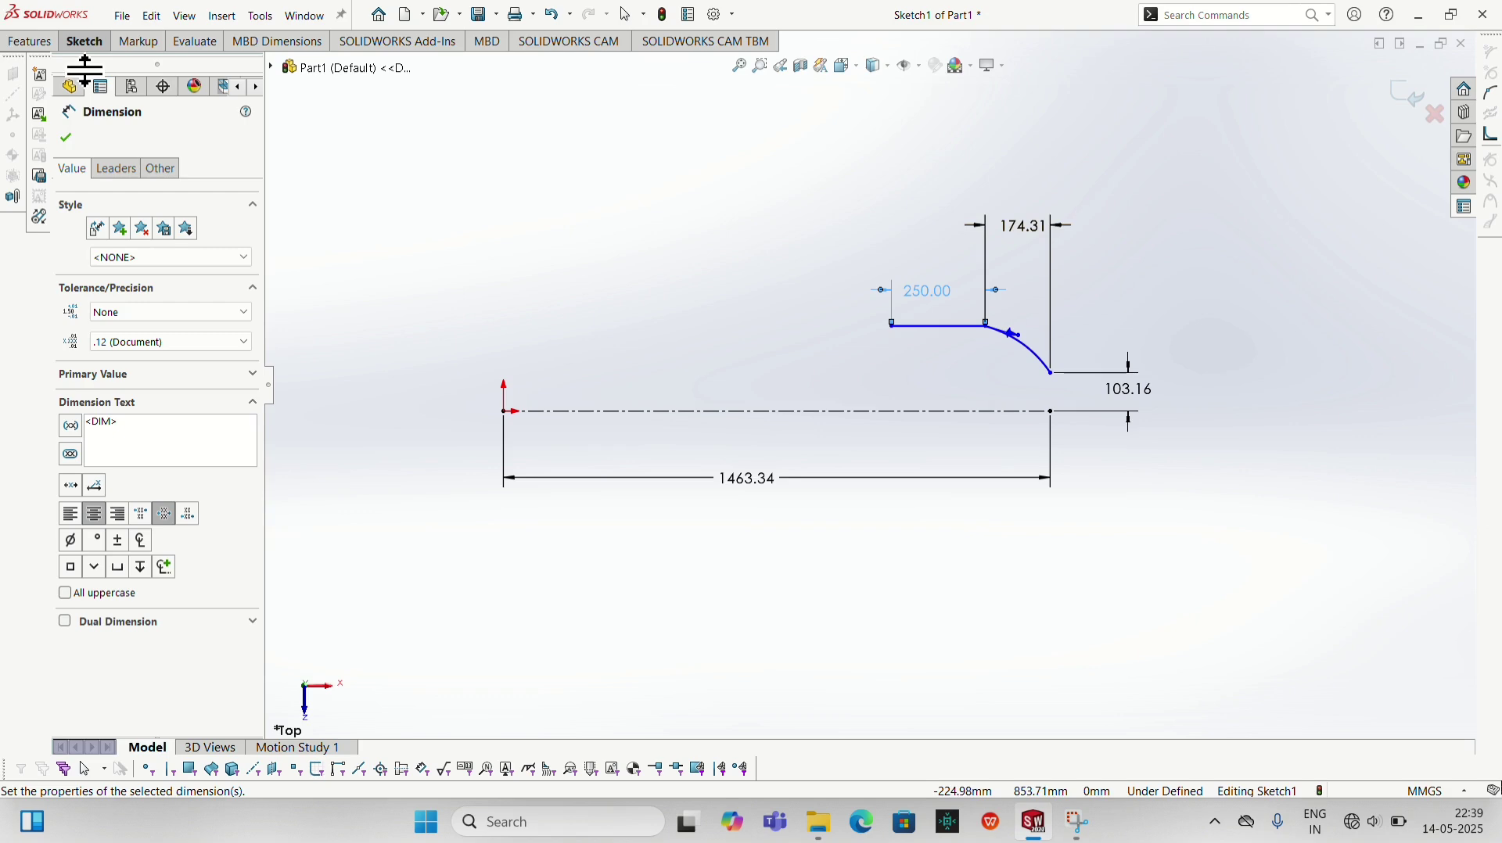
Try to sketch a circle of about 12 mm radius just below the horizontal line's free end, and undo it
click(84, 41)
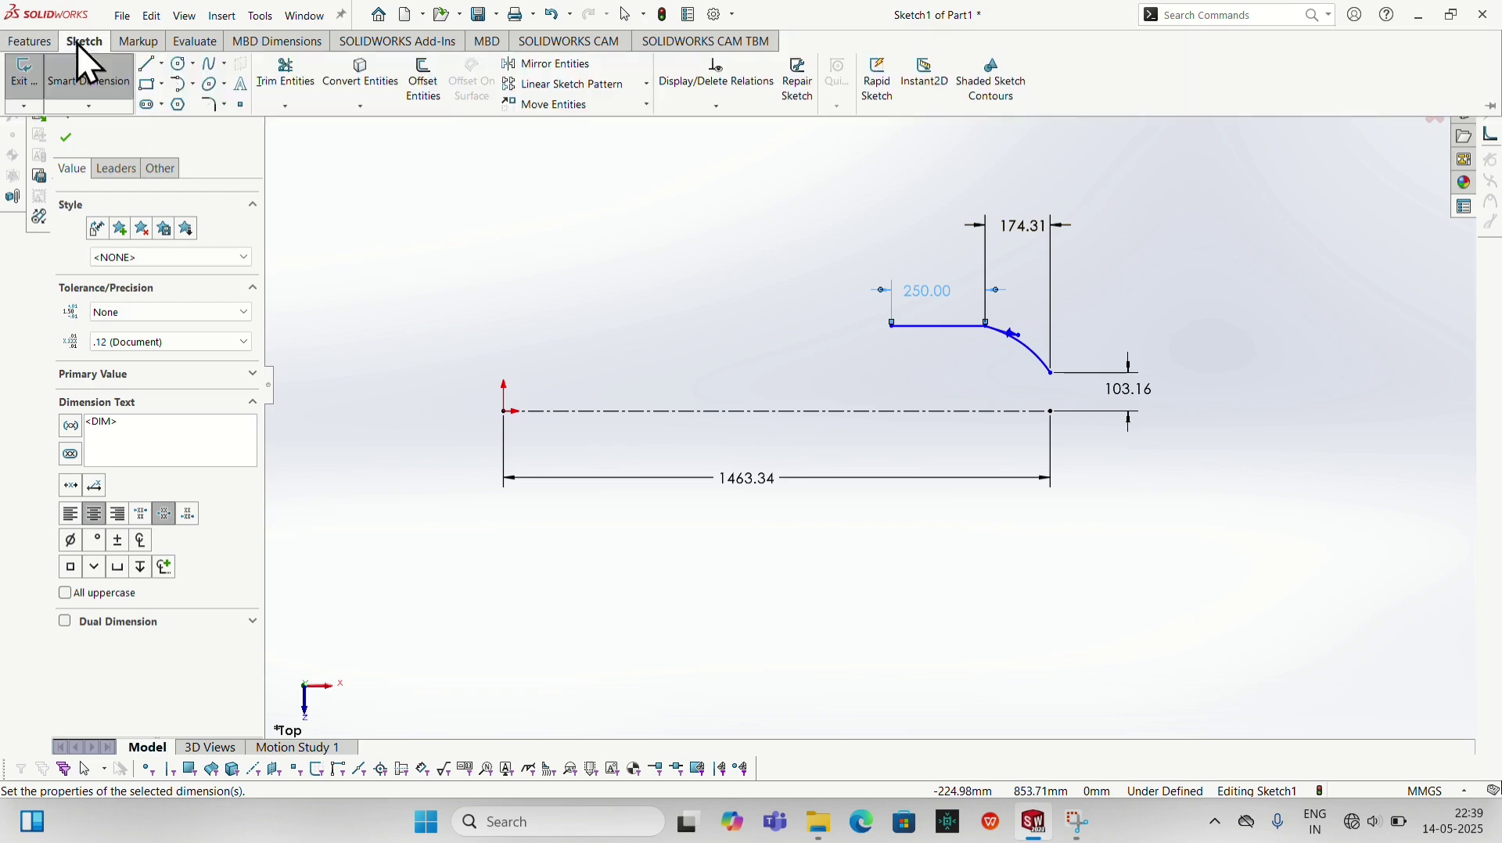
click(191, 86)
scroll(899, 332, down, 1)
scroll(898, 336, down, 8)
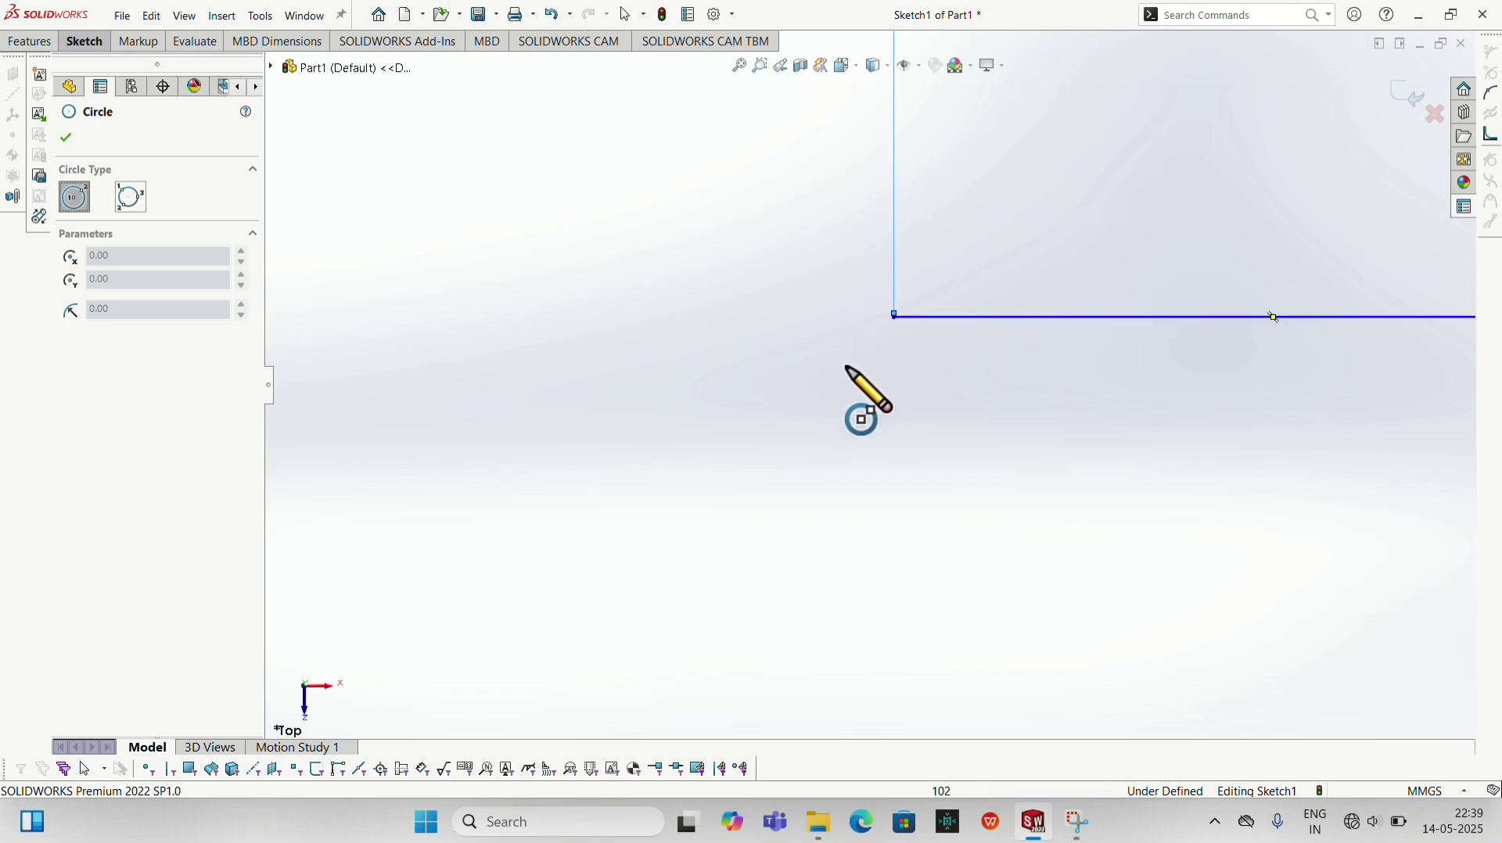
click(867, 342)
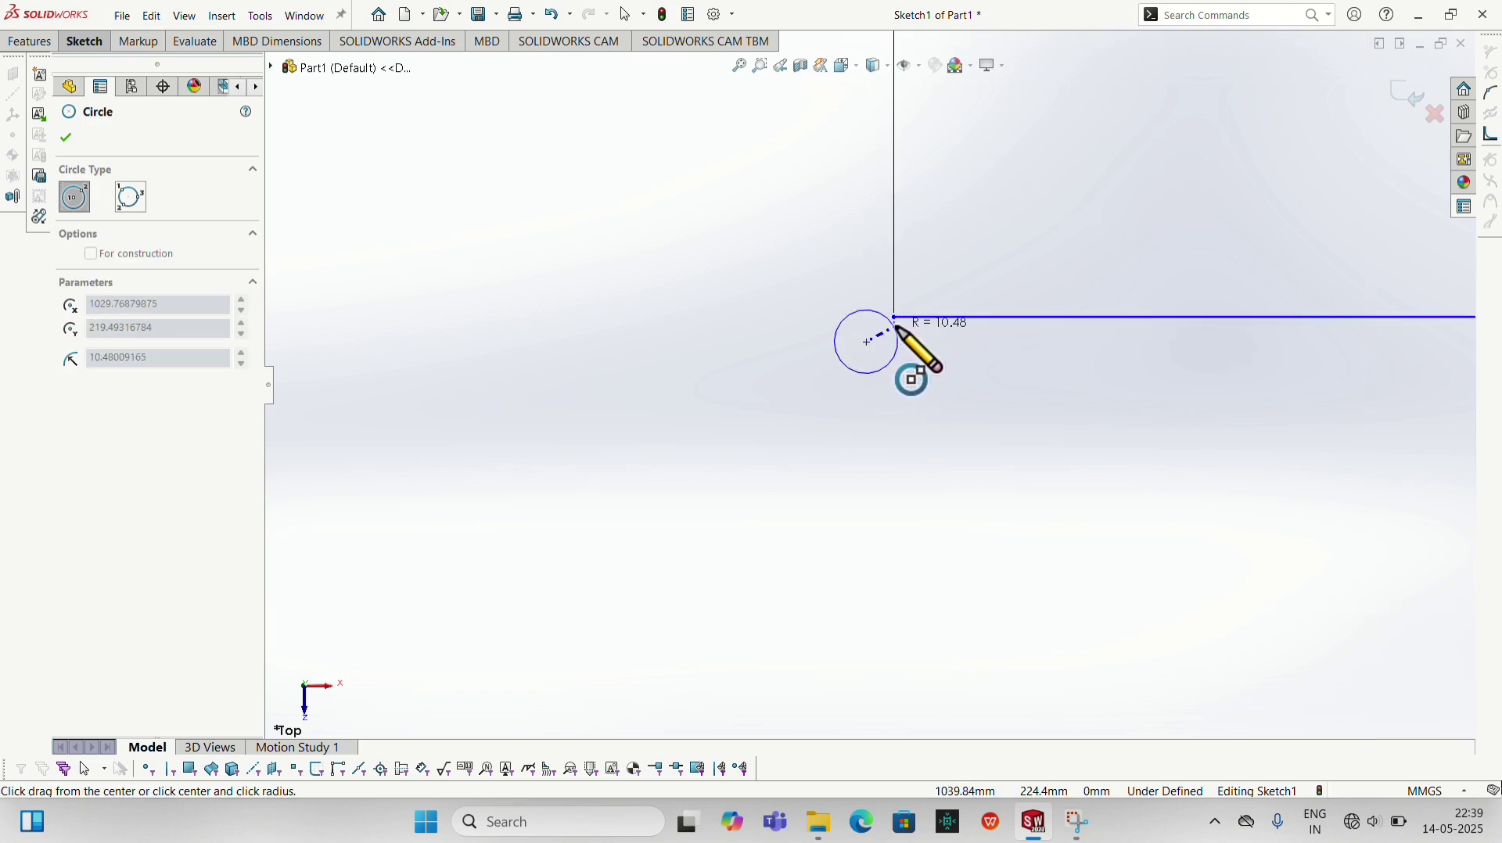
click(896, 362)
scroll(899, 360, up, 1)
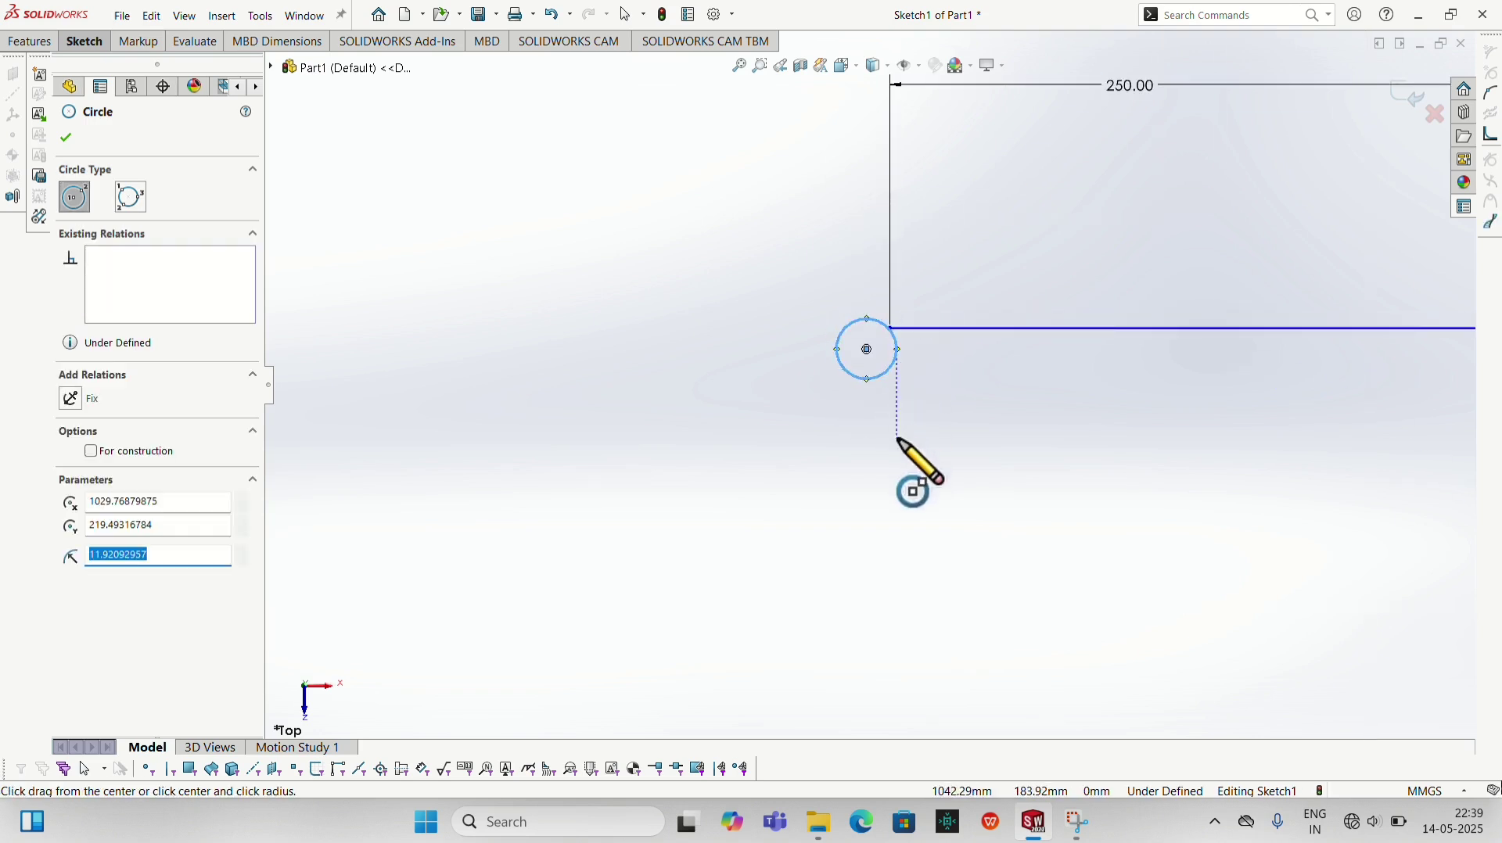
key(Escape)
key(ctrl+z)
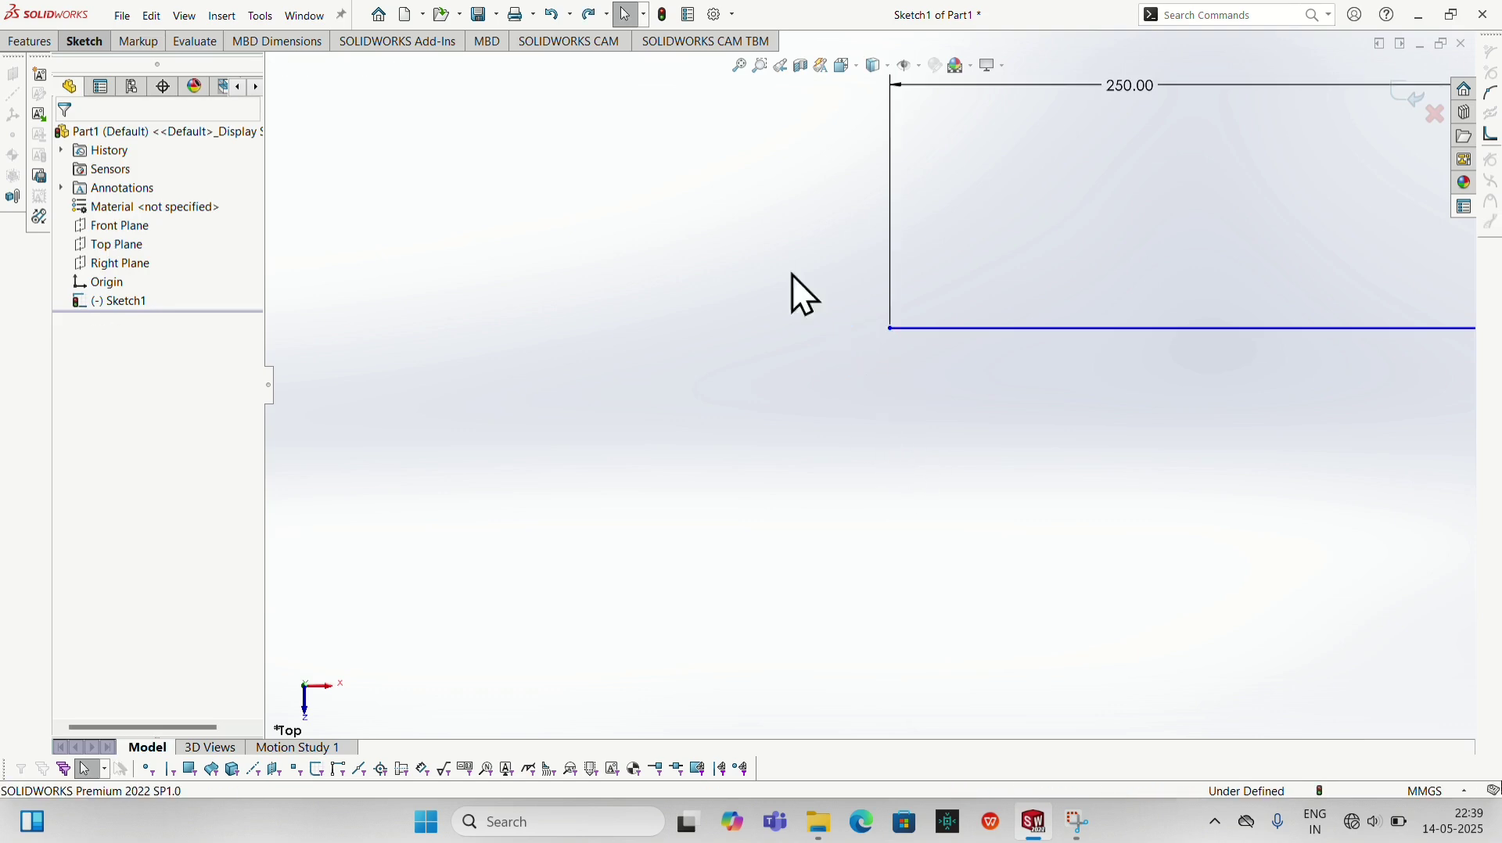
Sketch a circle of about 14 mm radius centered below the horizontal line's free end and passing through that endpoint
click(75, 45)
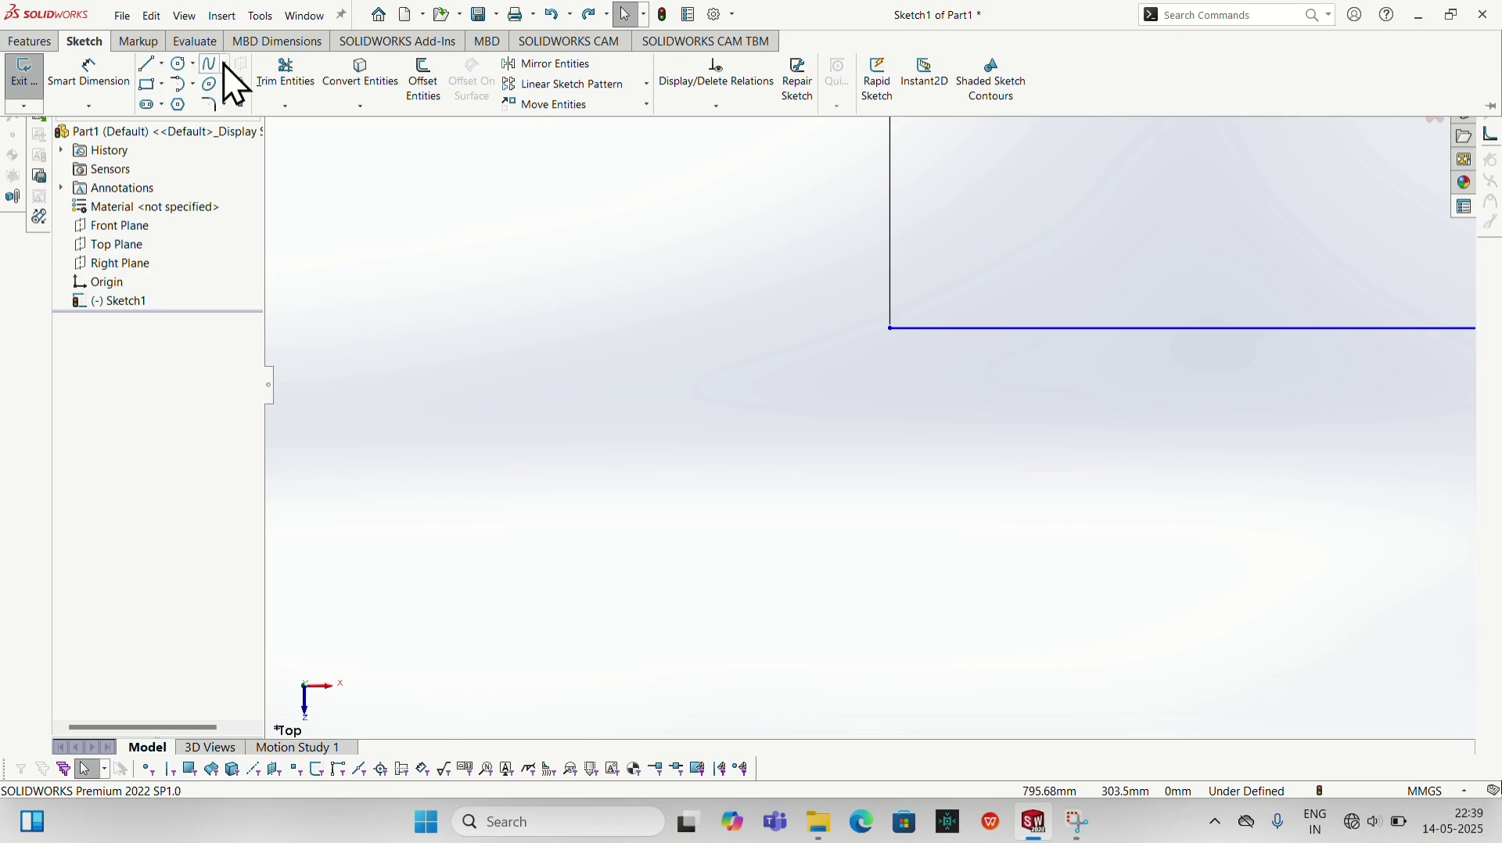
click(170, 64)
click(868, 357)
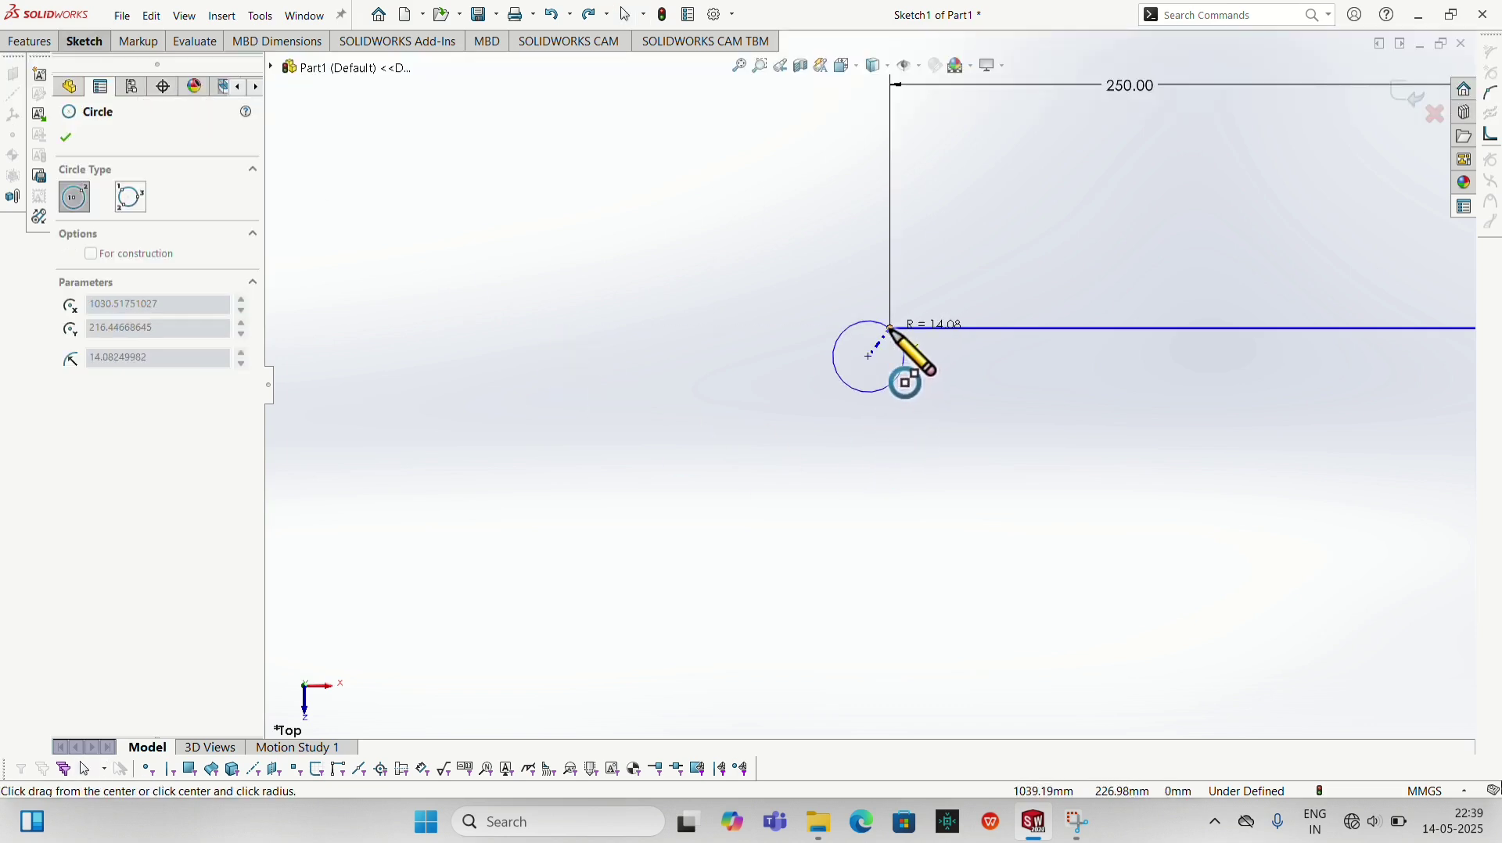
click(894, 332)
Dimension the circle's diameter at 60 mm
click(73, 41)
click(94, 79)
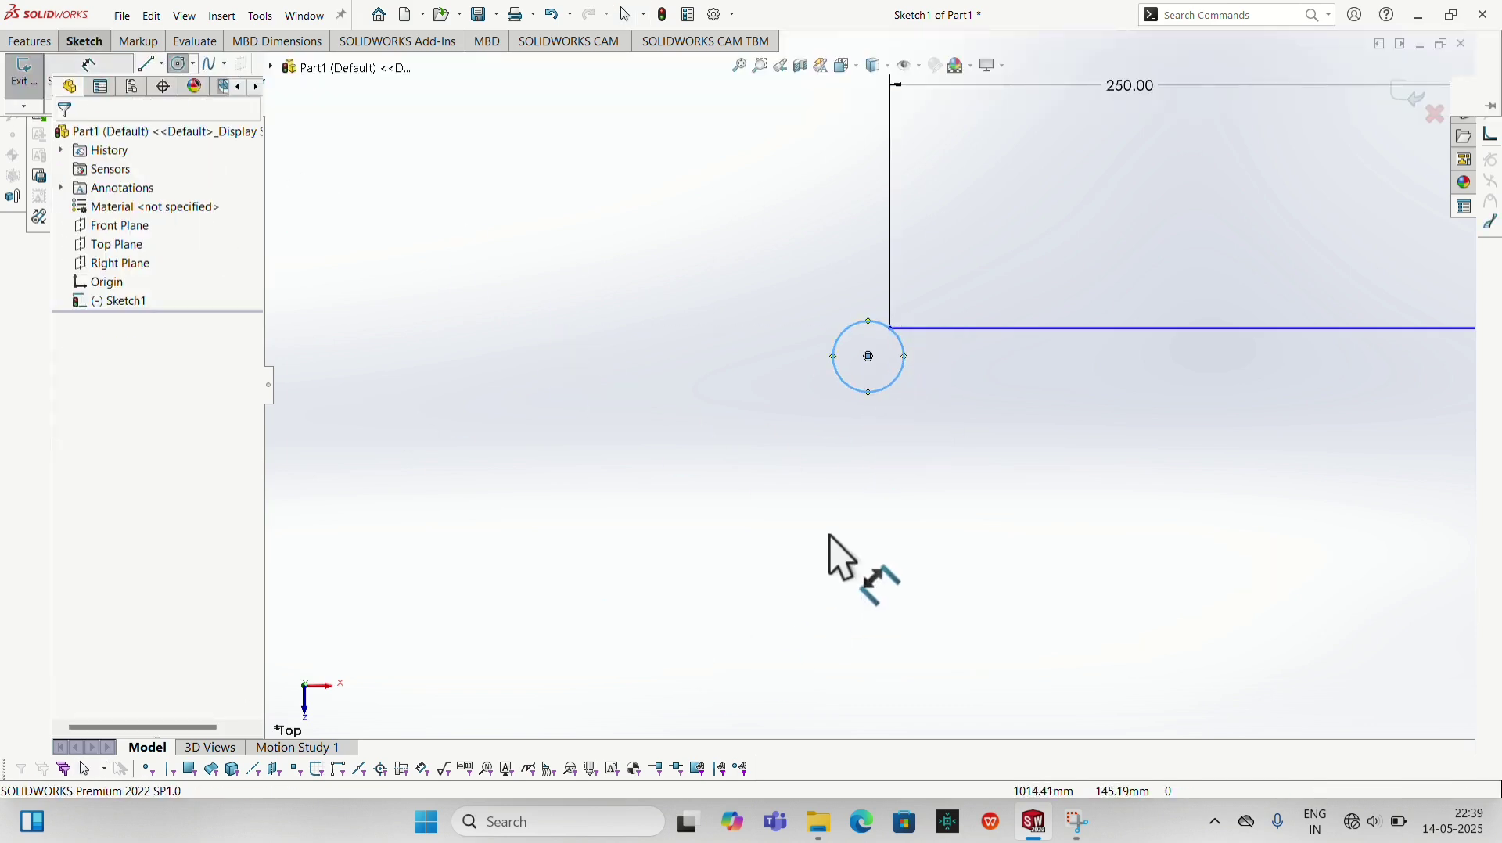
click(884, 388)
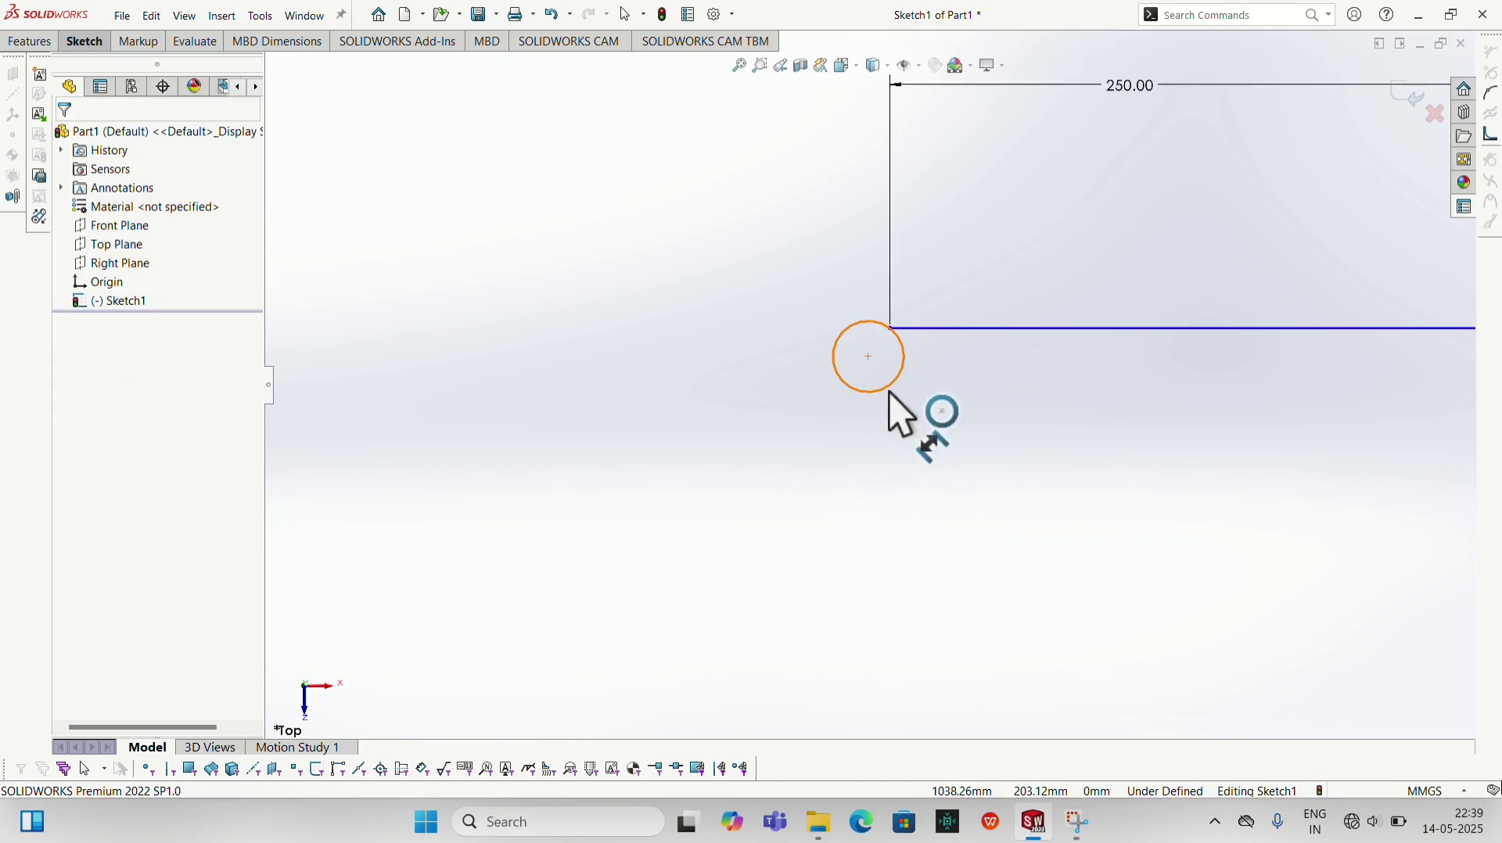
click(923, 443)
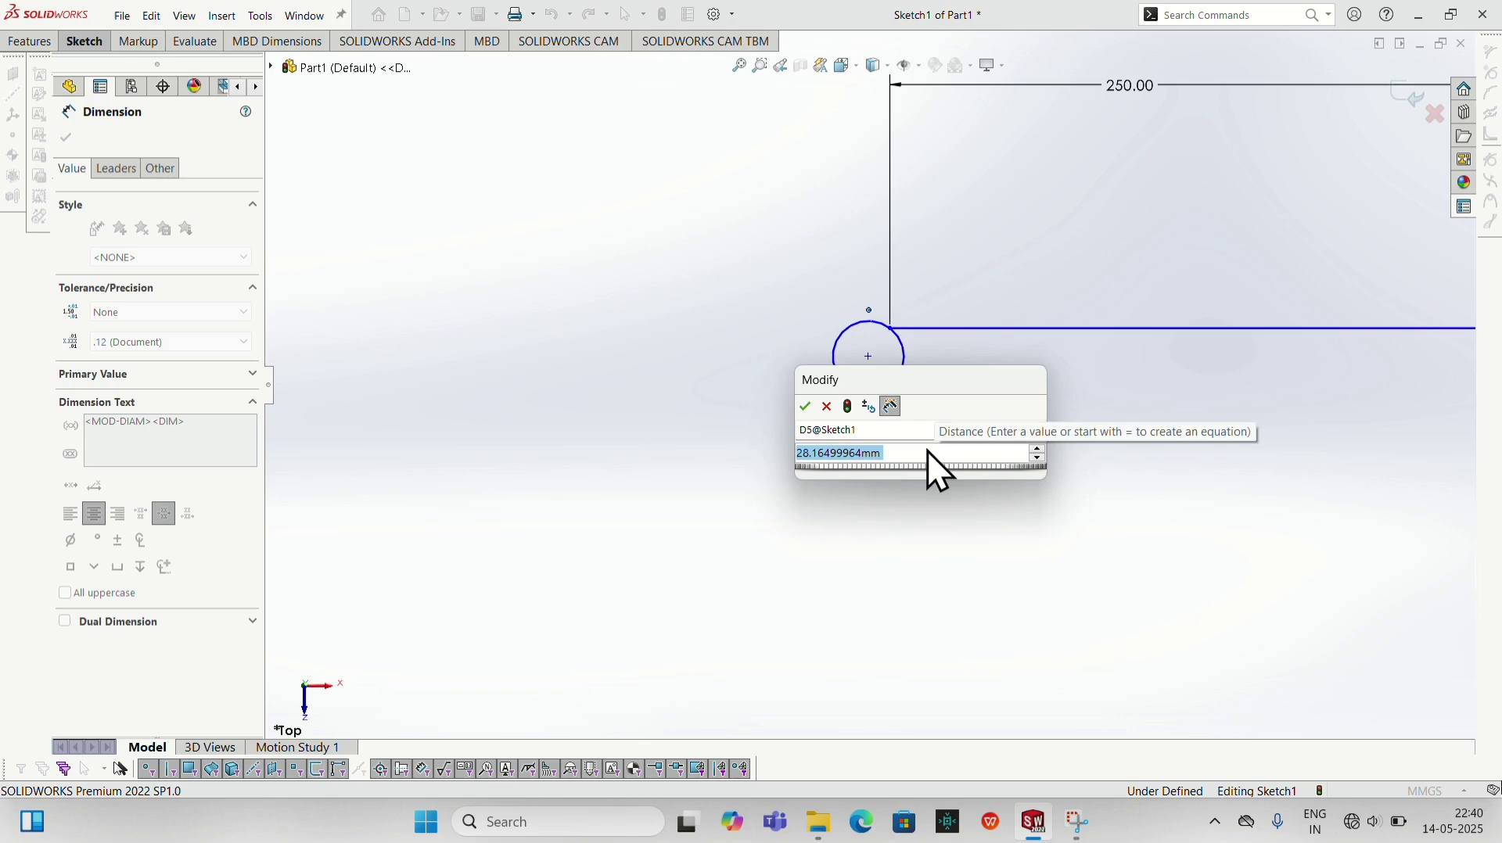
text(60)
key(Return)
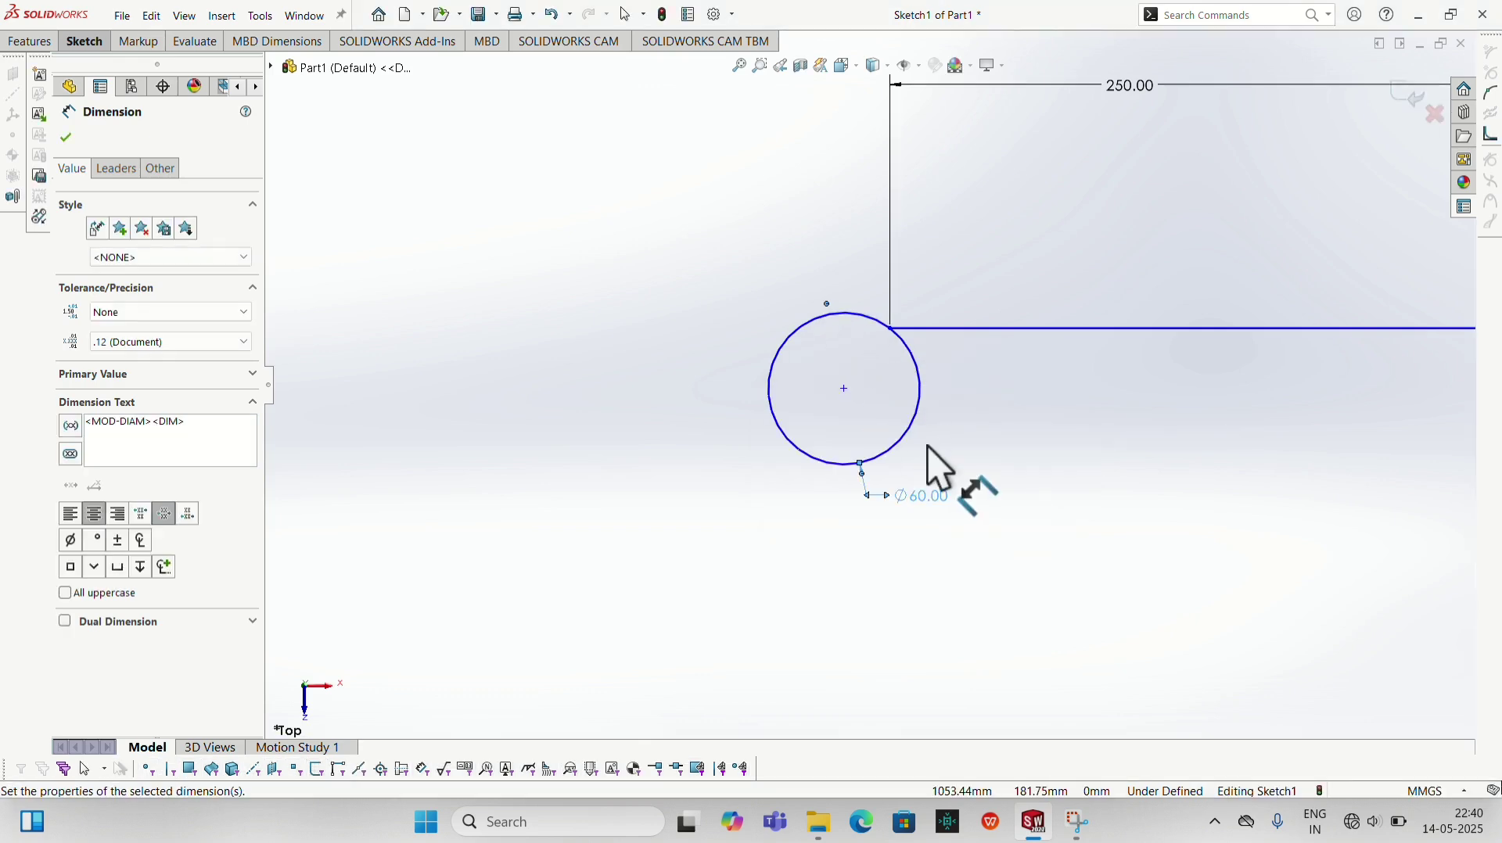
Dimension the vertical distance between the circle's center and the horizontal line at 30 mm
click(78, 49)
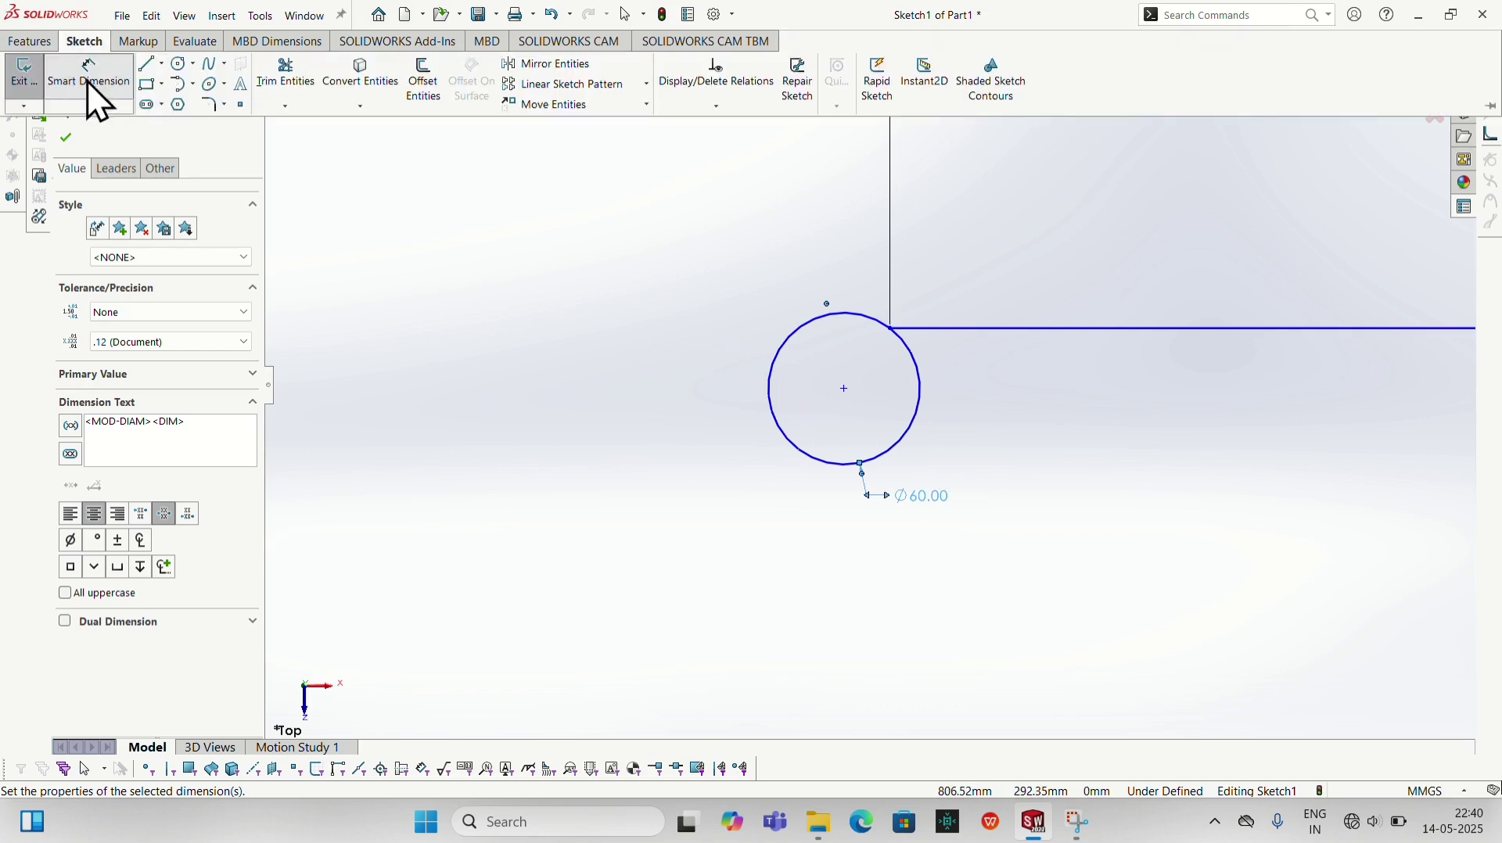
click(843, 389)
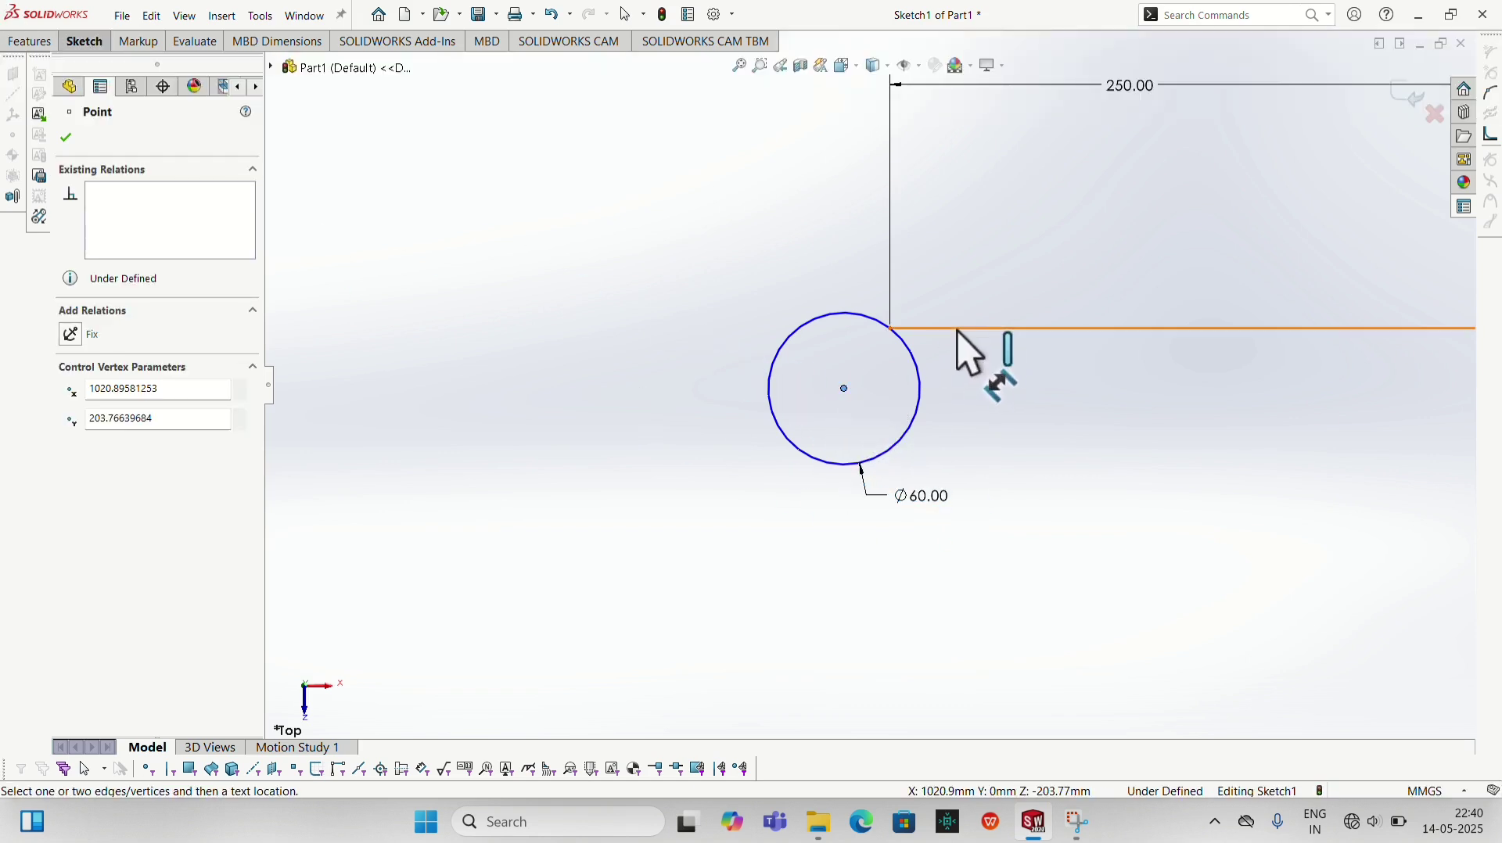
click(957, 330)
click(813, 361)
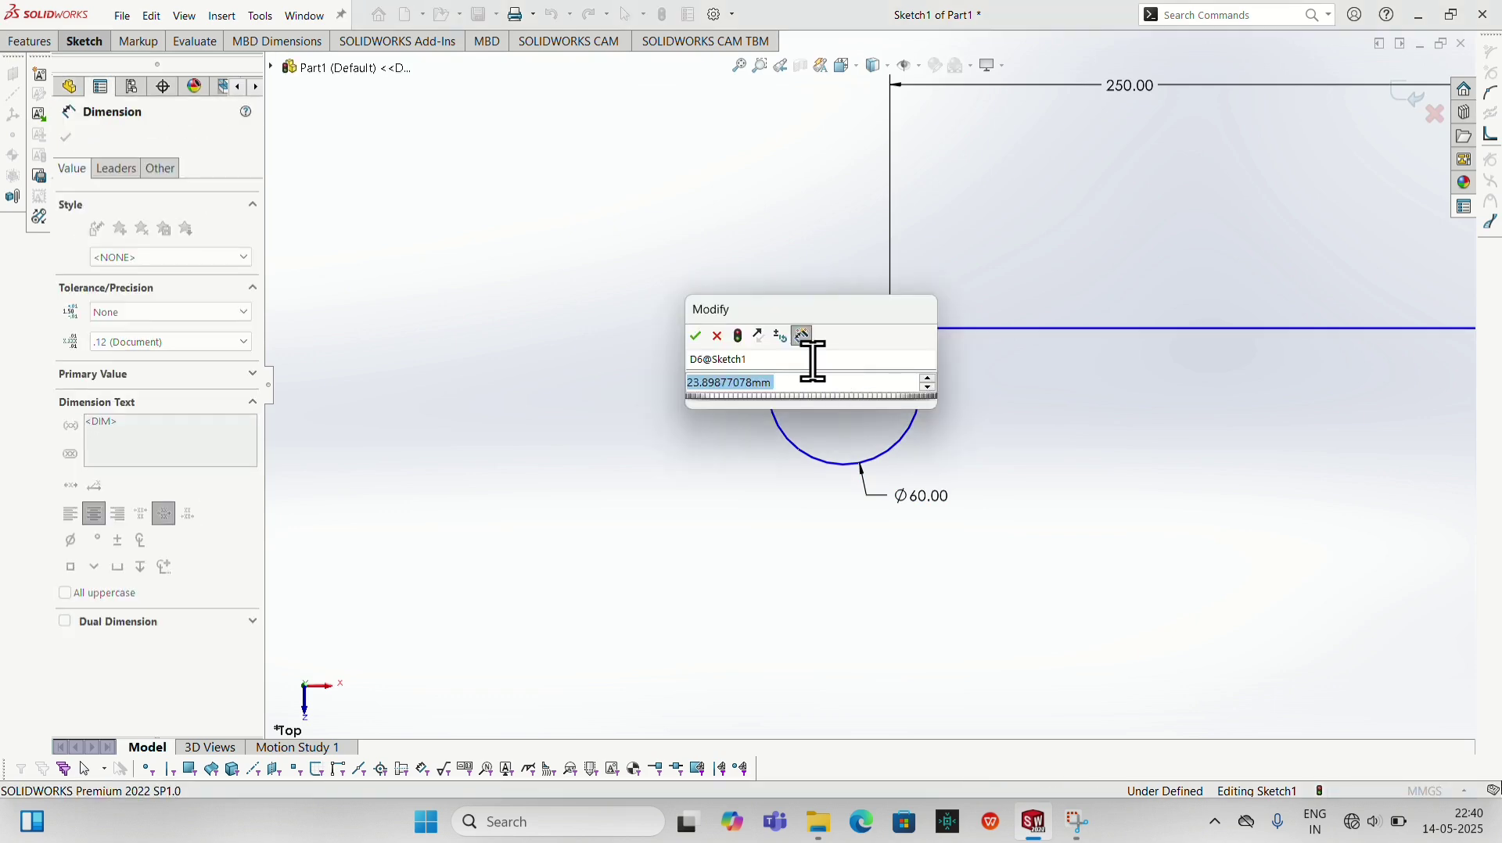
text(30)
key(Return)
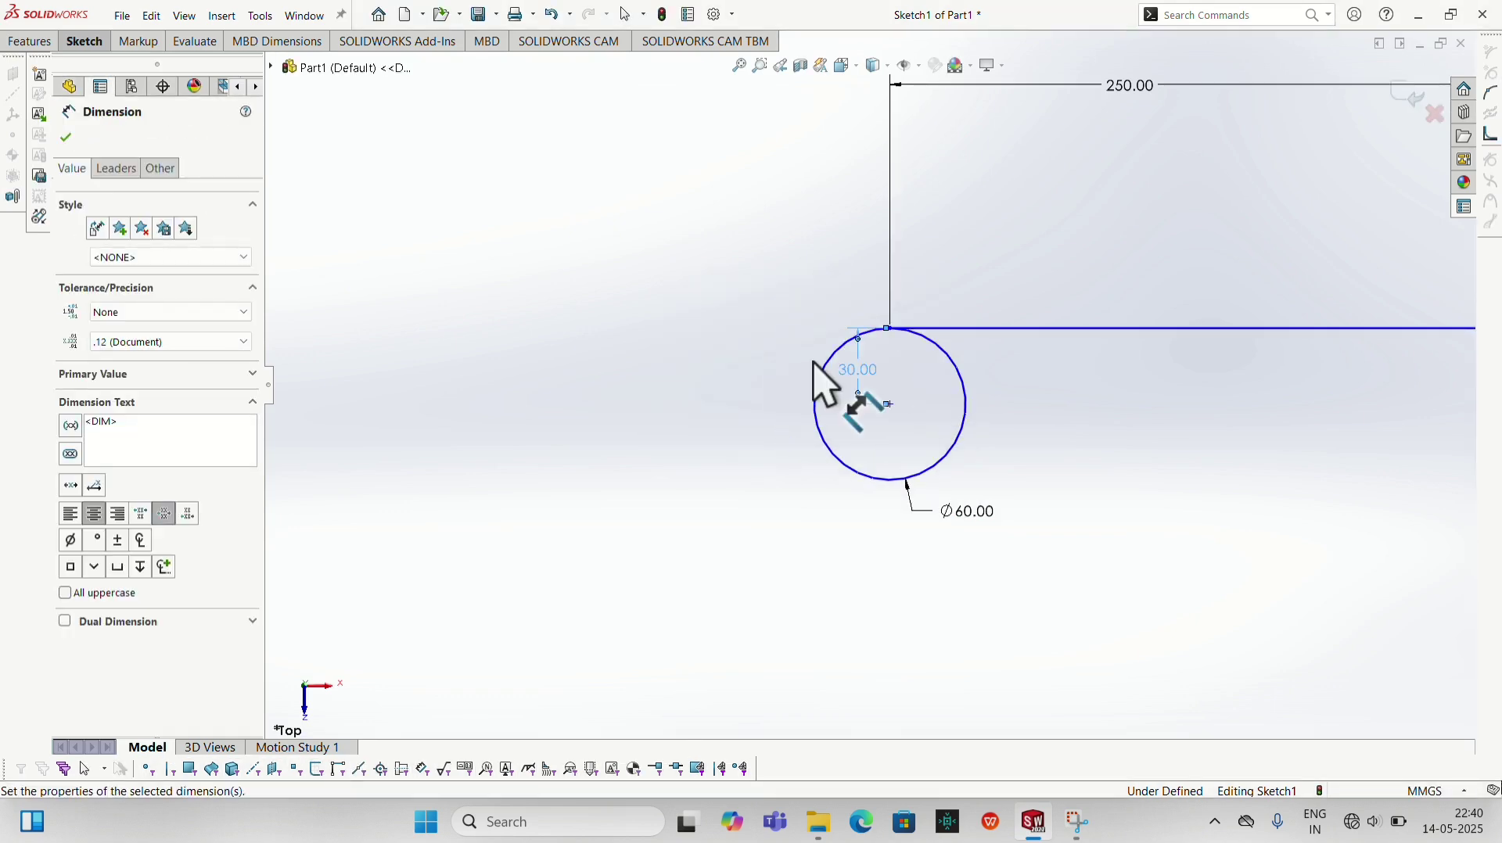
Sketch a line about 130 mm long, tangent to the circle's upper origin-side edge and sloping down toward the origin
click(87, 49)
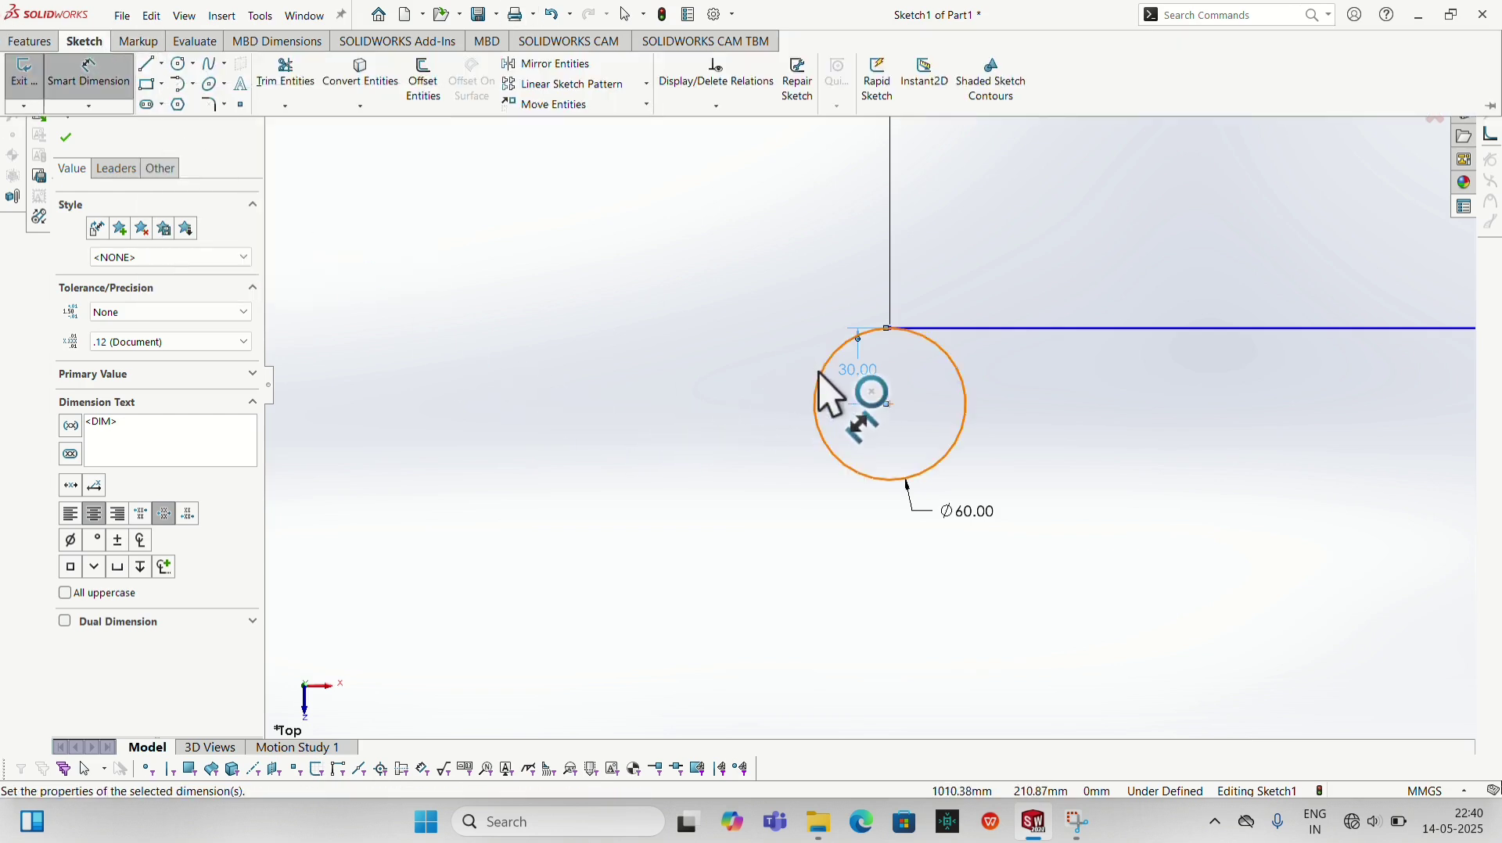
click(154, 66)
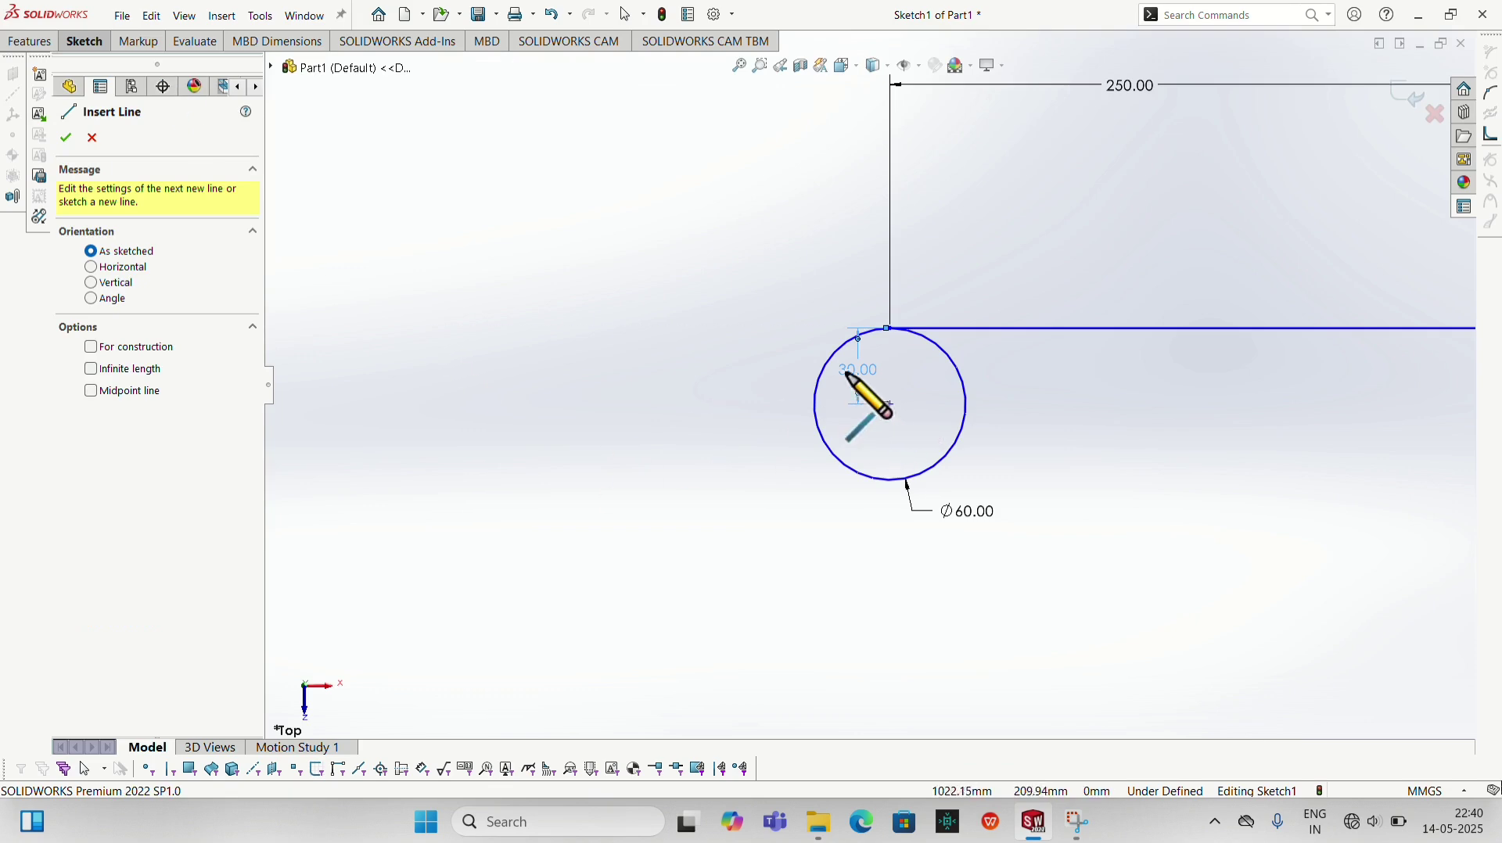
click(851, 340)
scroll(641, 445, down, 2)
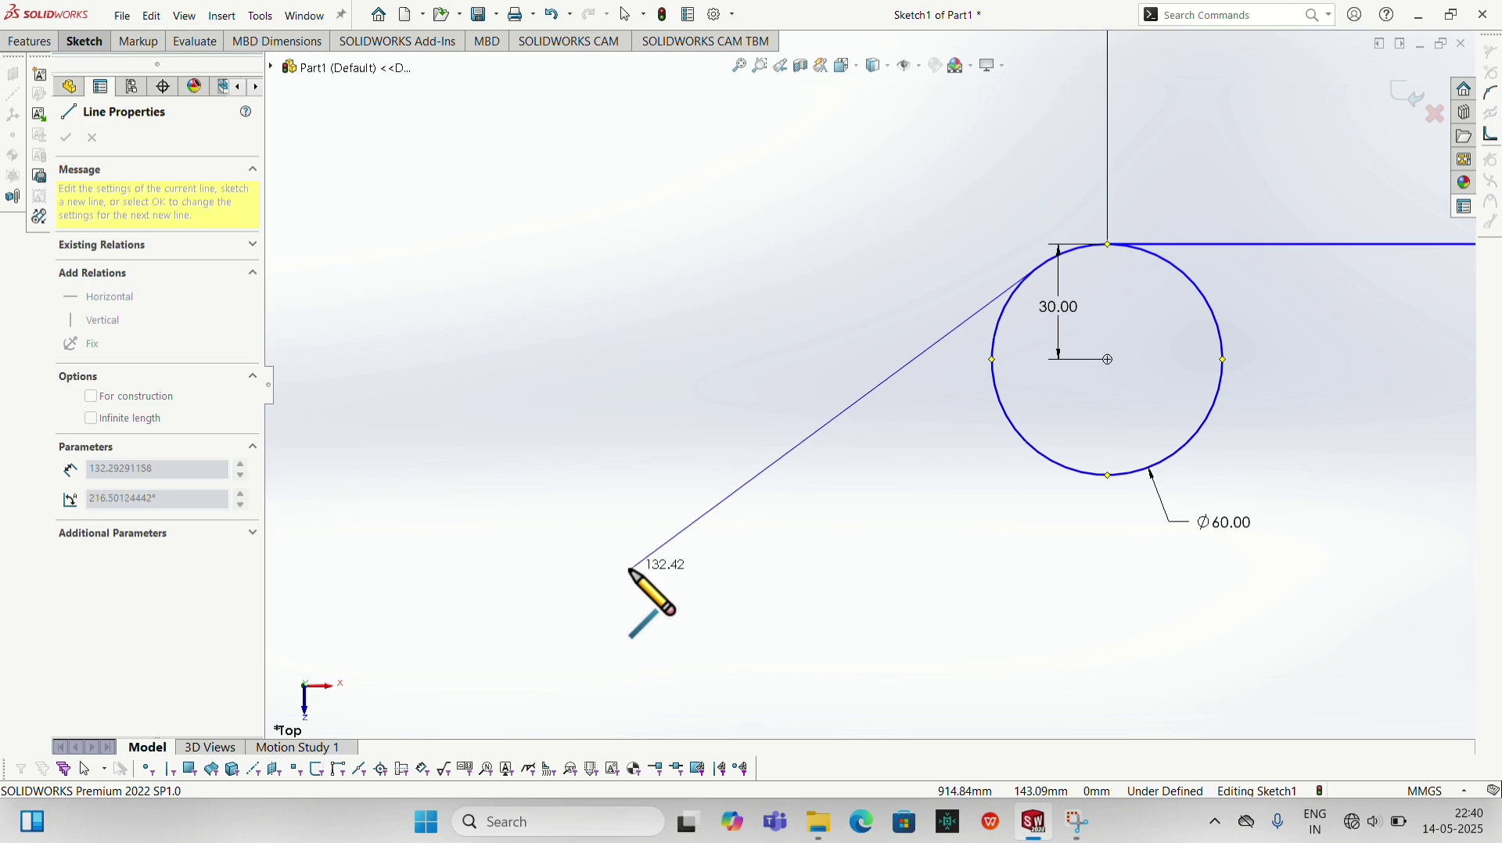
click(620, 516)
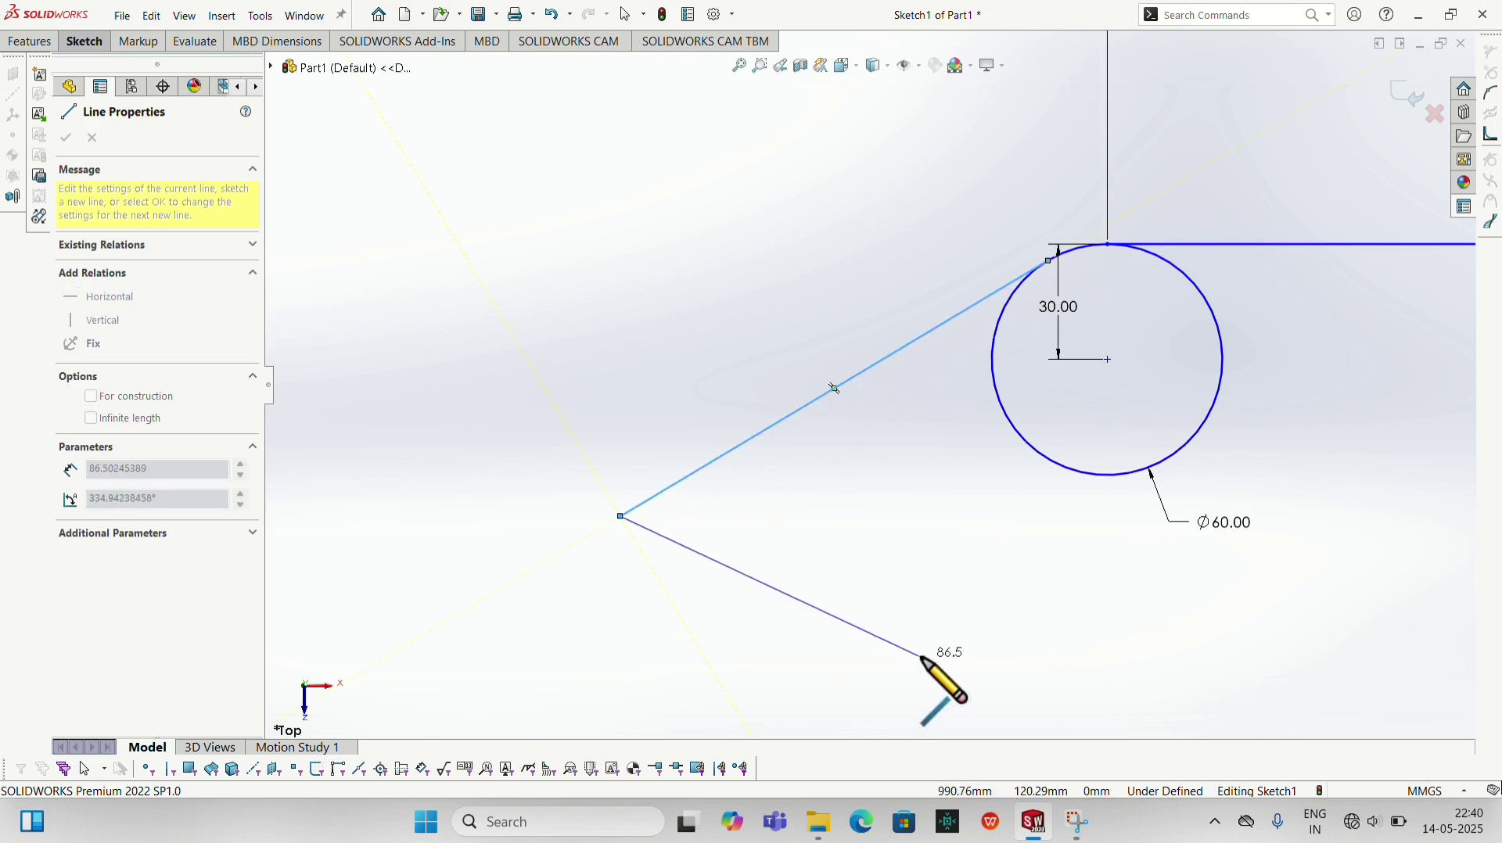
key(Escape)
Trim the circle with Power trim, keeping only the short arc between the sloped line and the horizontal line
click(76, 47)
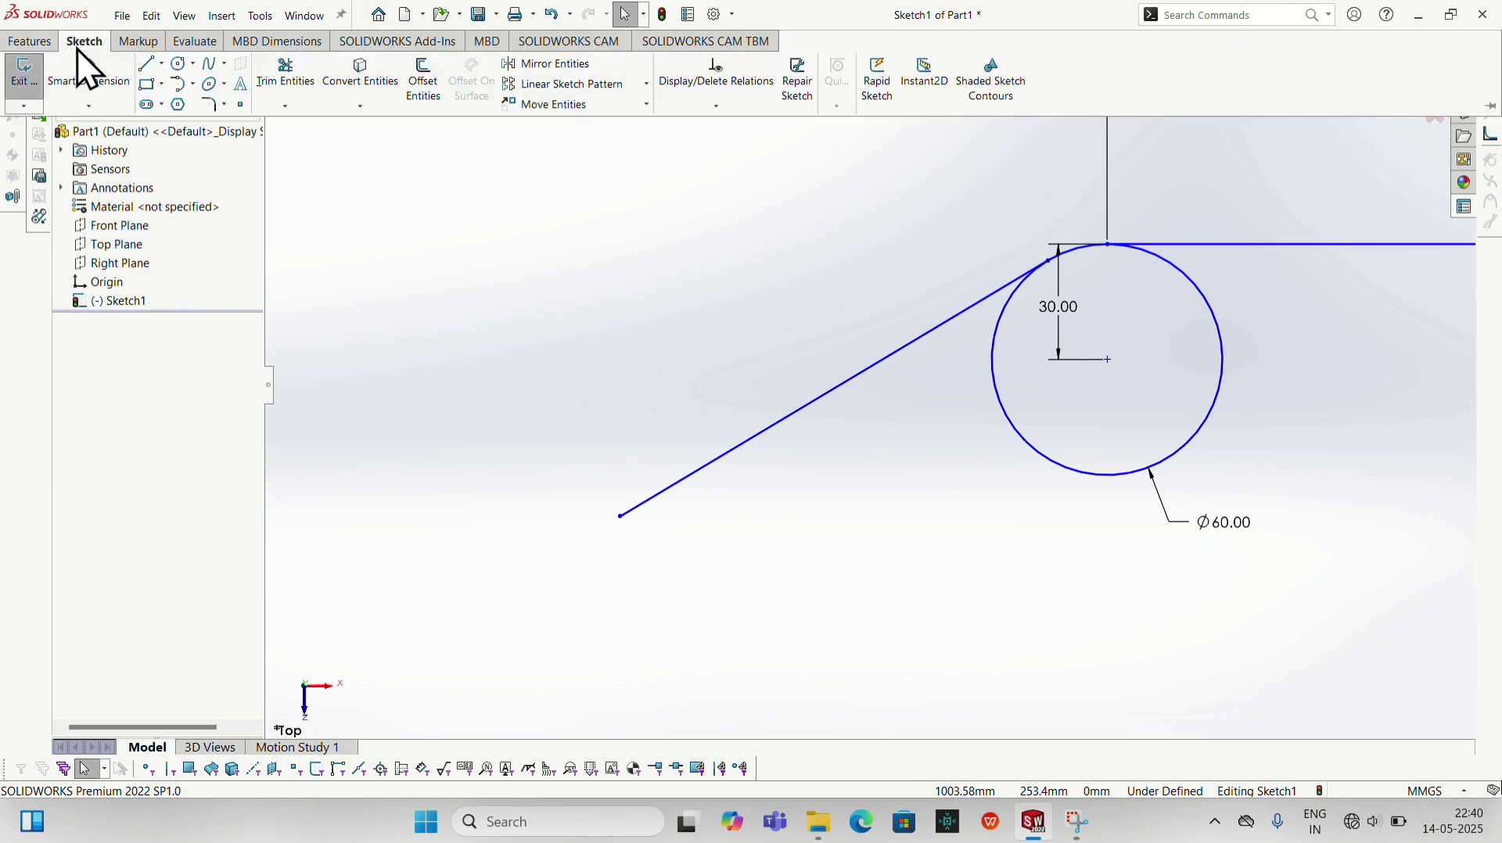
click(86, 43)
click(286, 84)
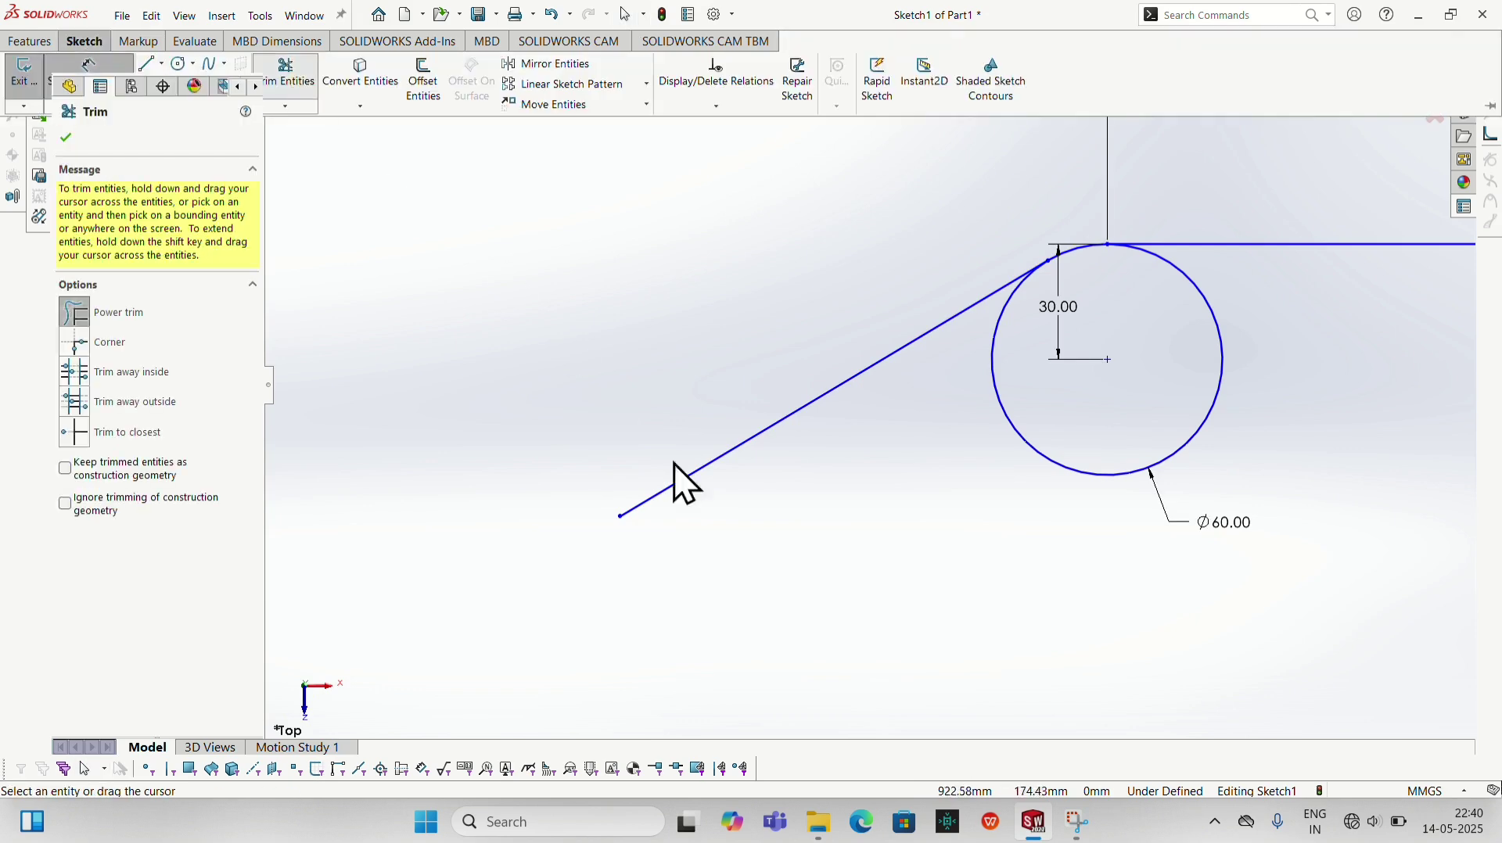
drag(1049, 505, 1098, 466)
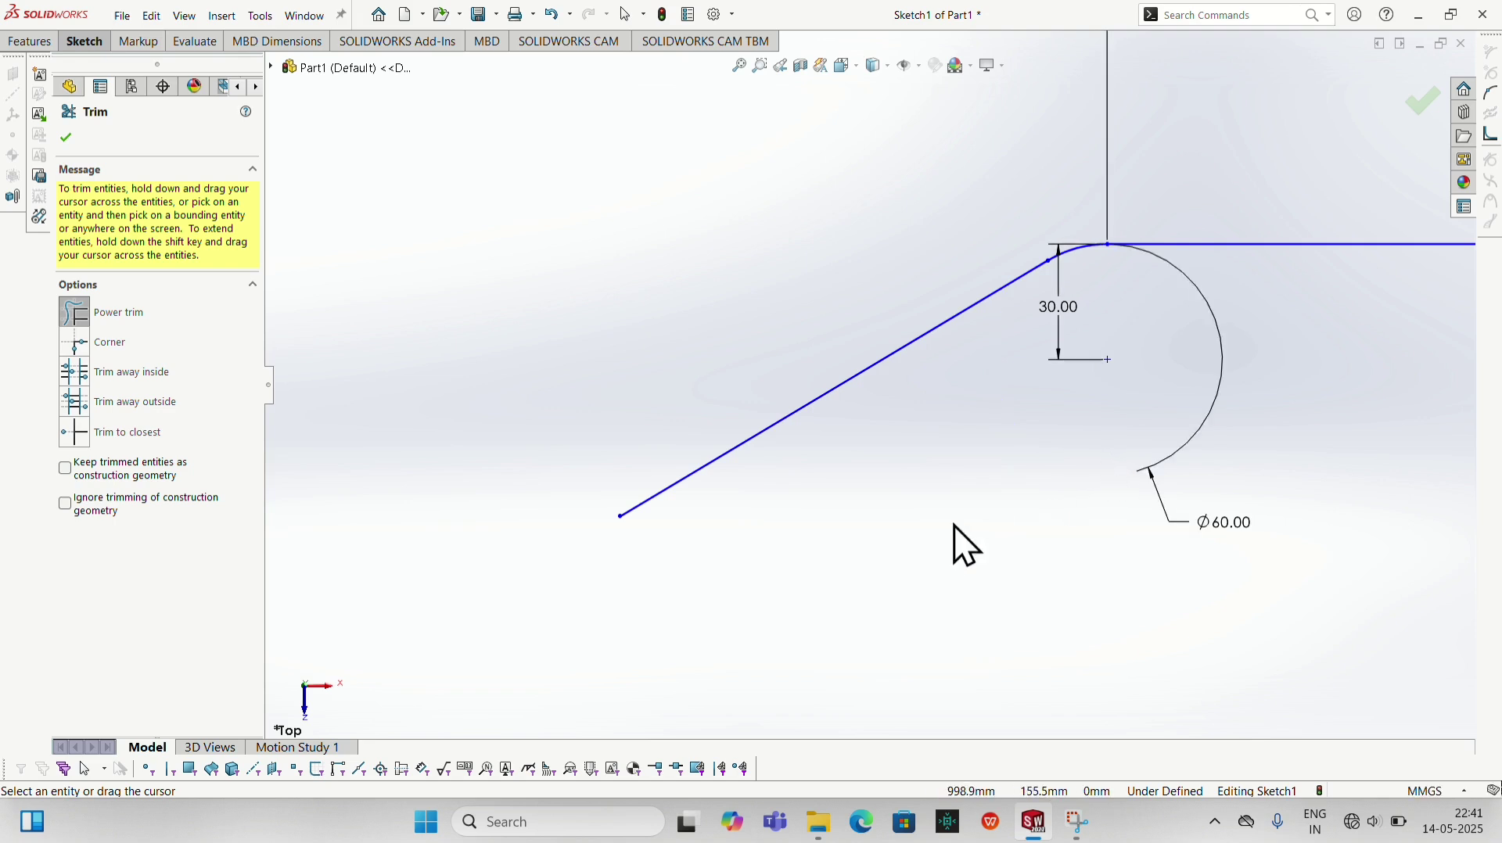
scroll(973, 506, down, 1)
scroll(973, 505, down, 1)
scroll(1021, 563, up, 2)
scroll(1020, 560, down, 4)
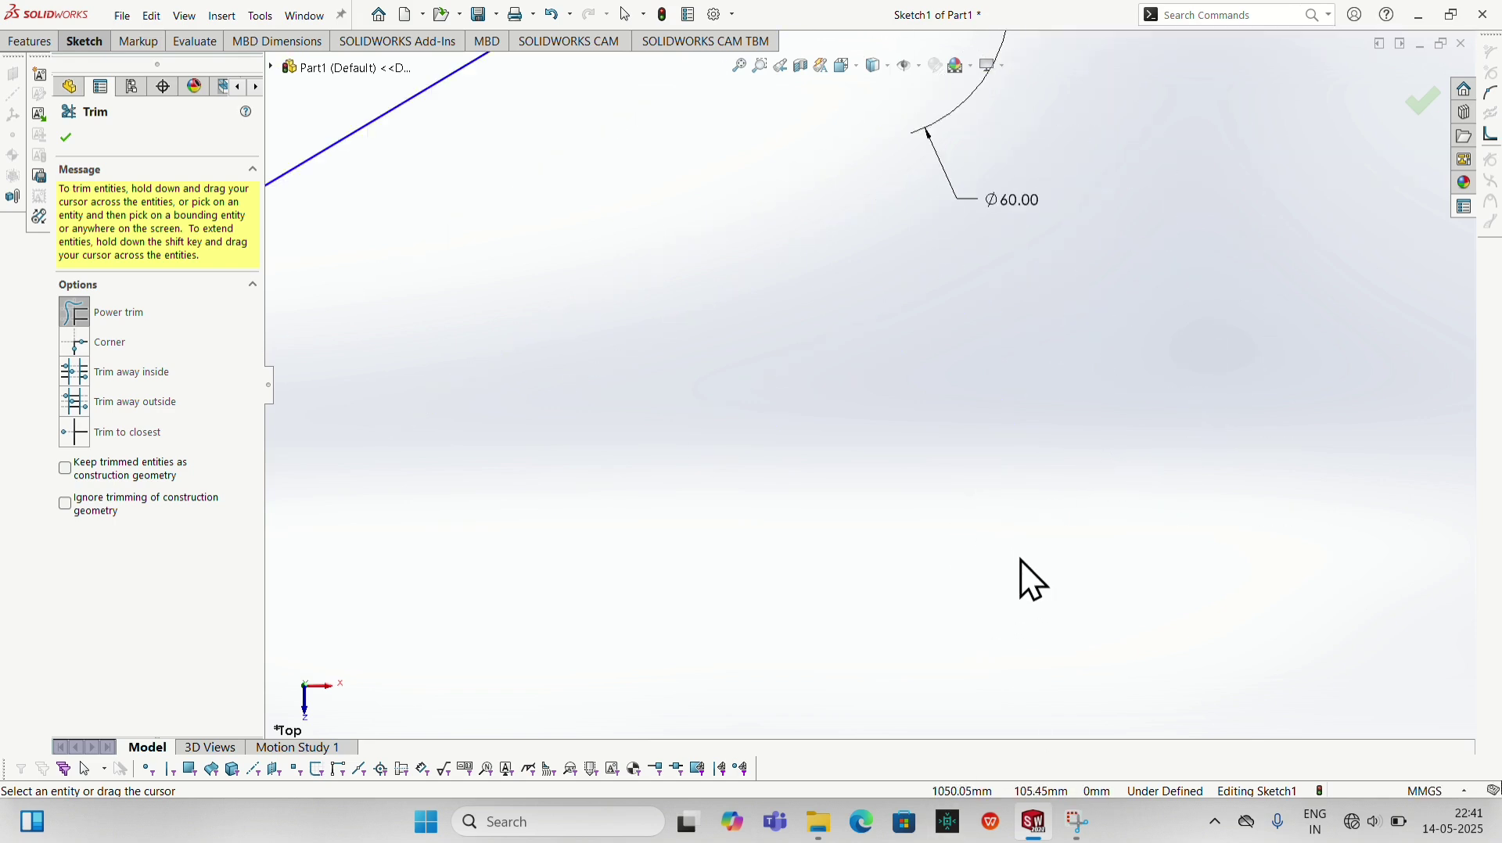
scroll(1015, 576, up, 3)
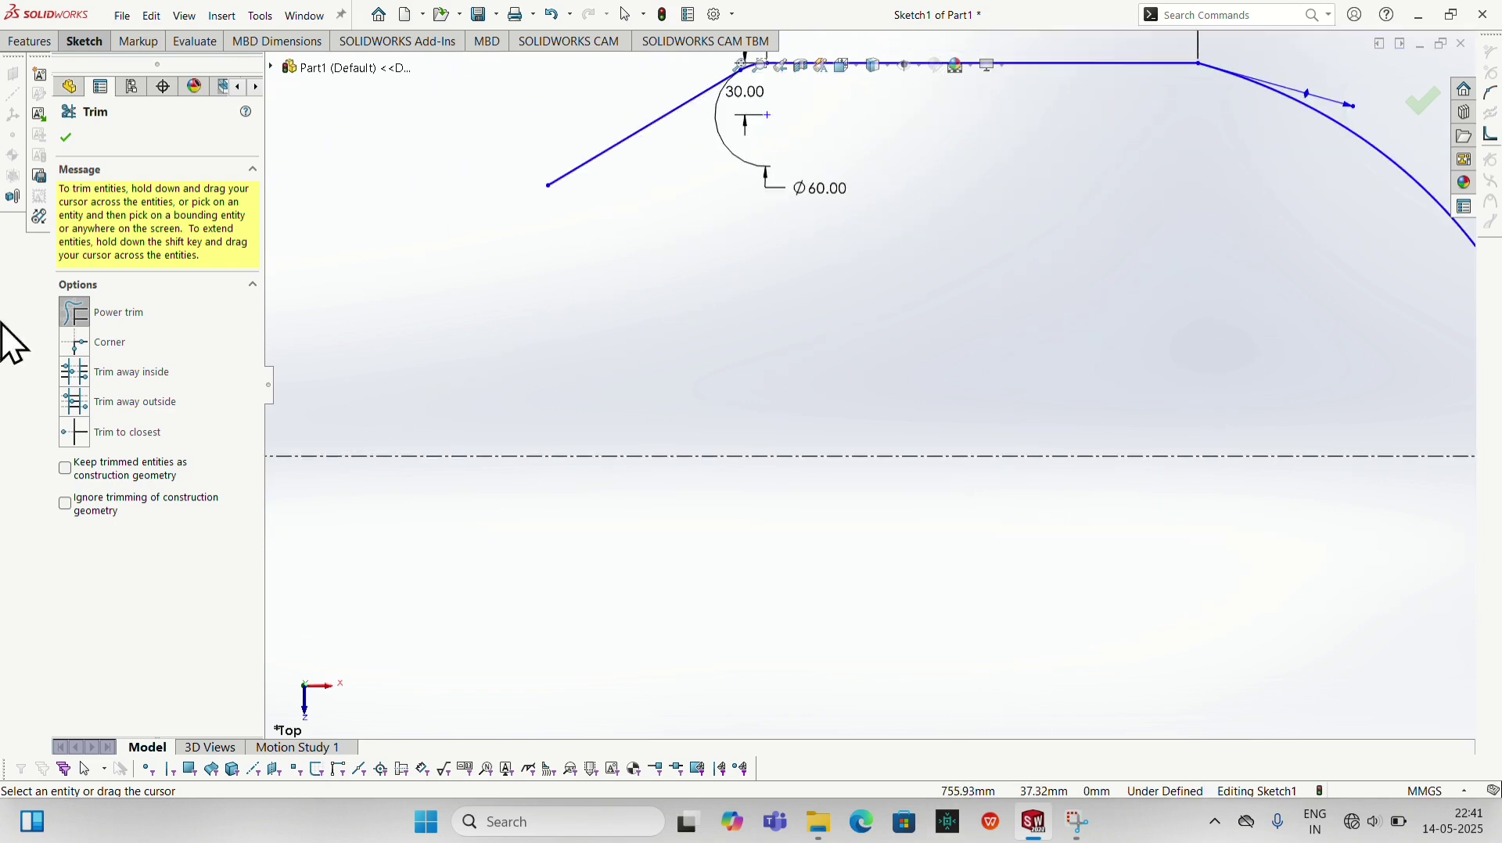
click(68, 140)
Dimension the vertical distance between the horizontal line and the centerline at 187.82 mm
scroll(700, 264, down, 1)
scroll(709, 279, up, 4)
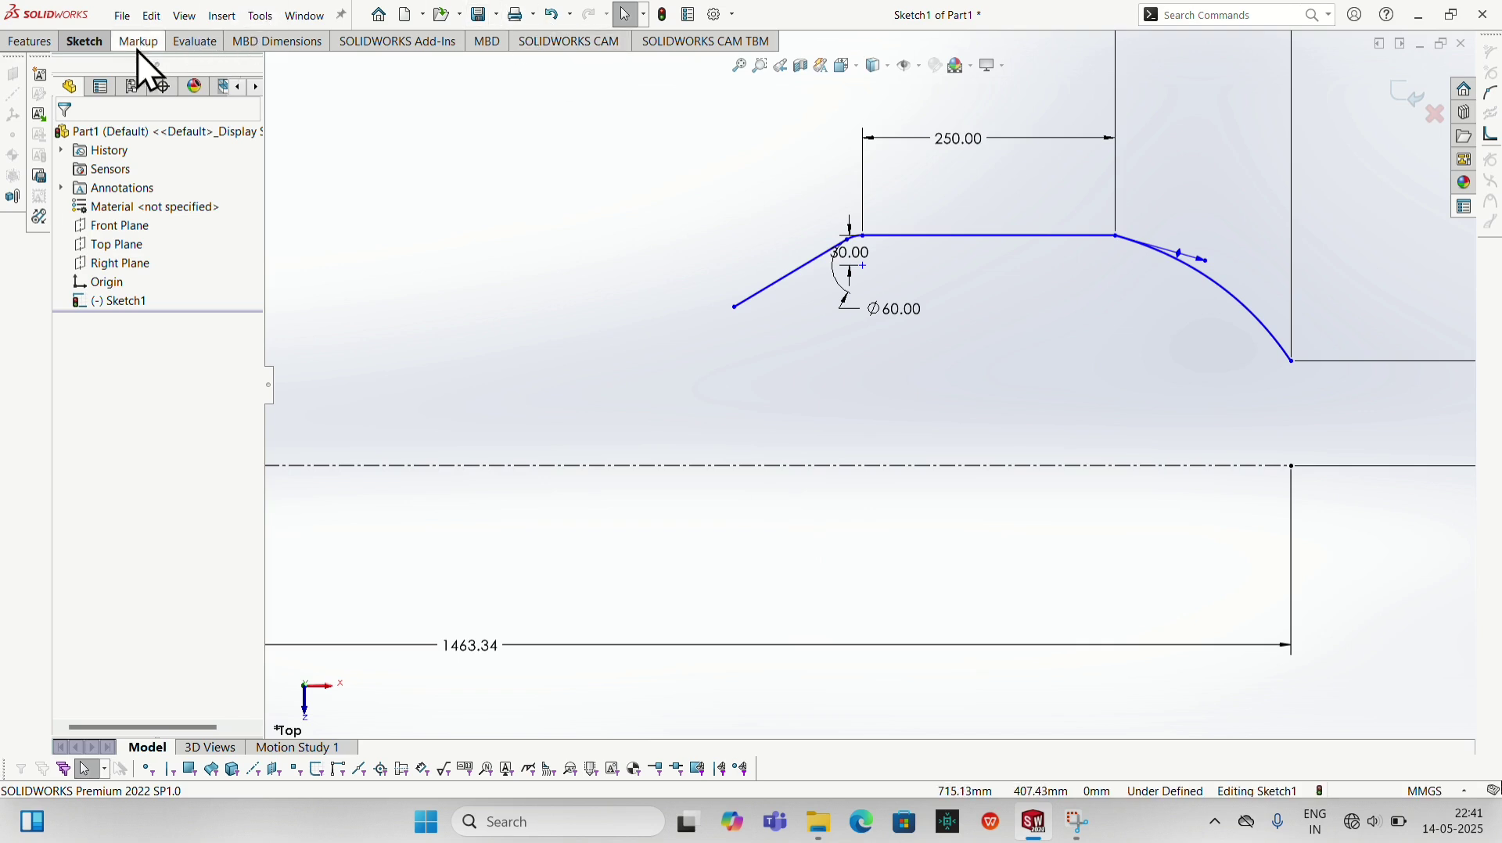
click(84, 42)
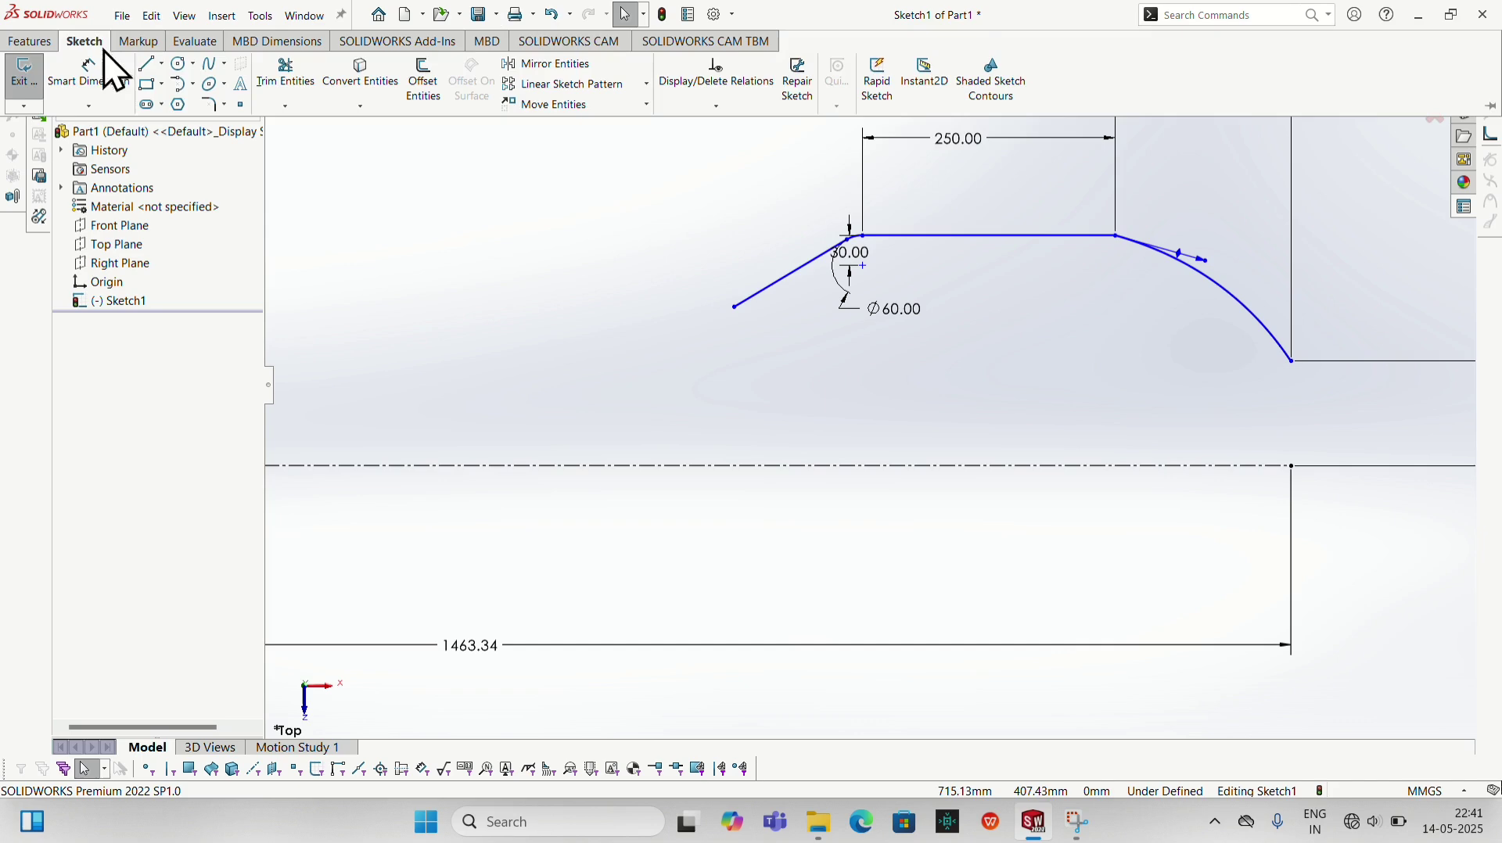
click(998, 237)
click(998, 467)
click(998, 423)
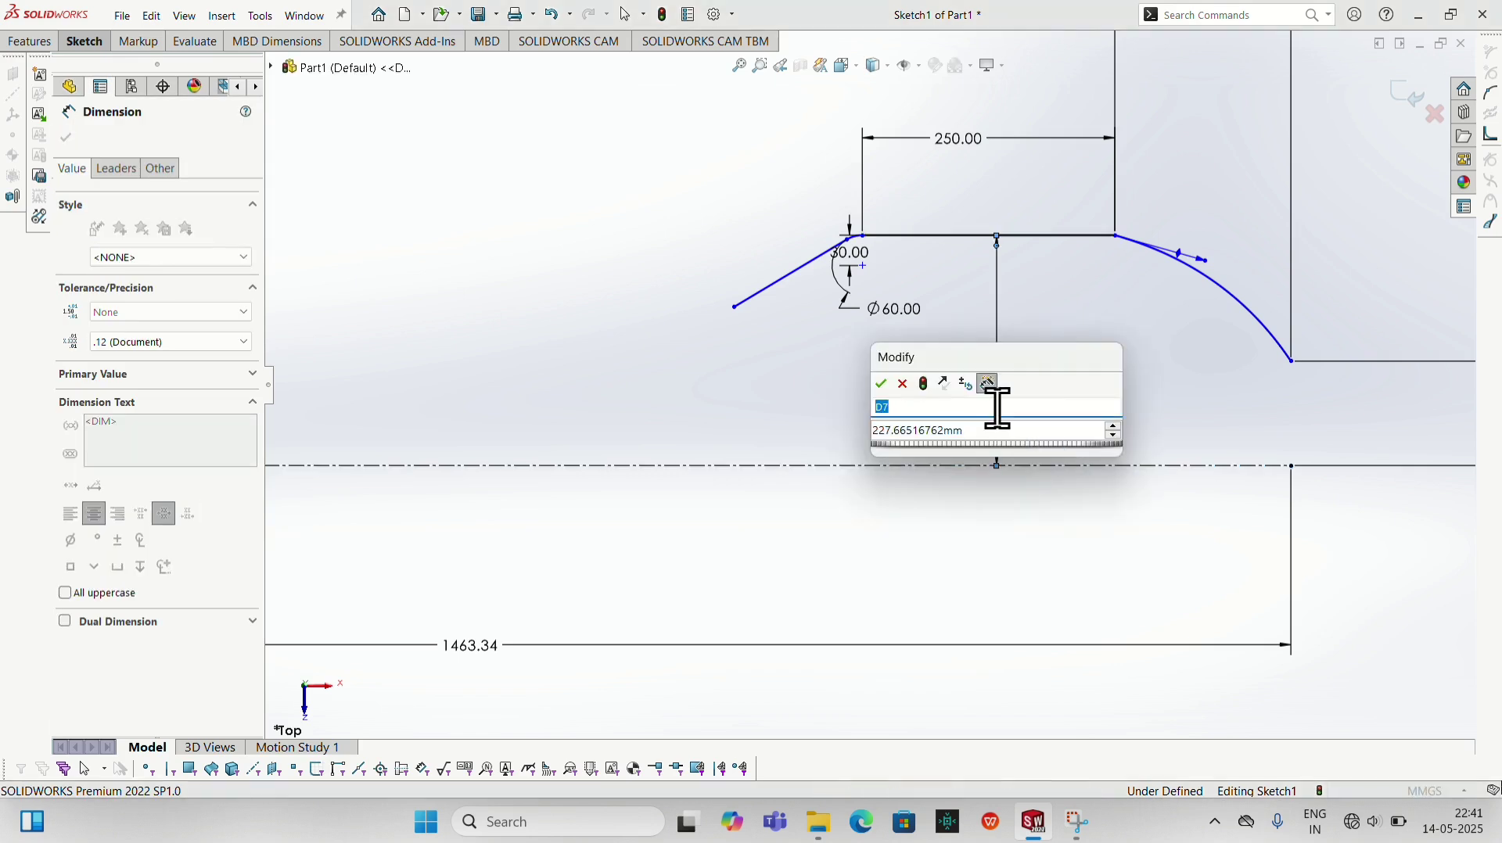
click(1001, 429)
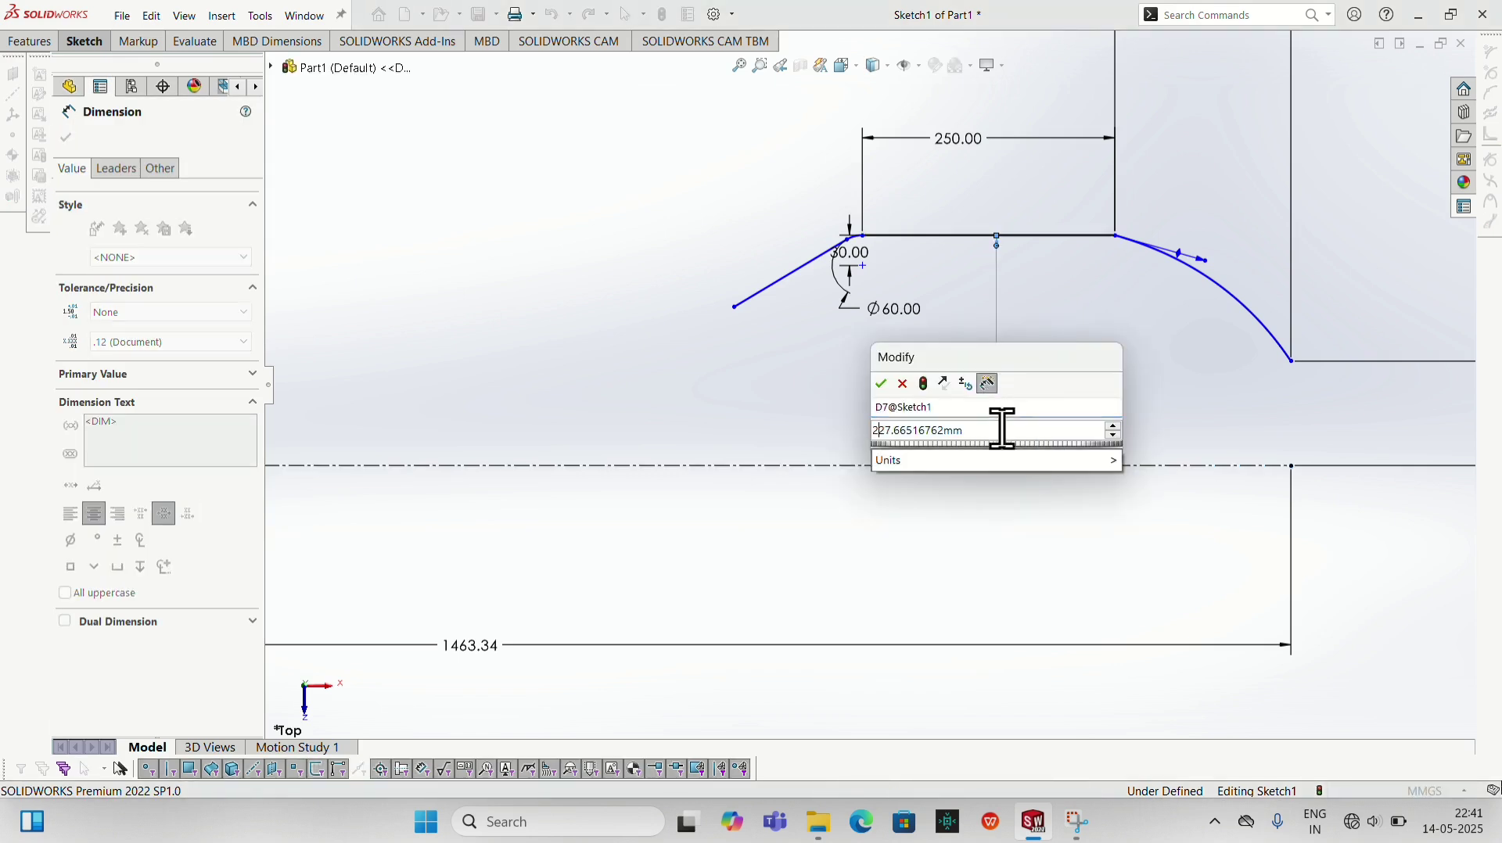
drag(1006, 429, 877, 436)
text(187)
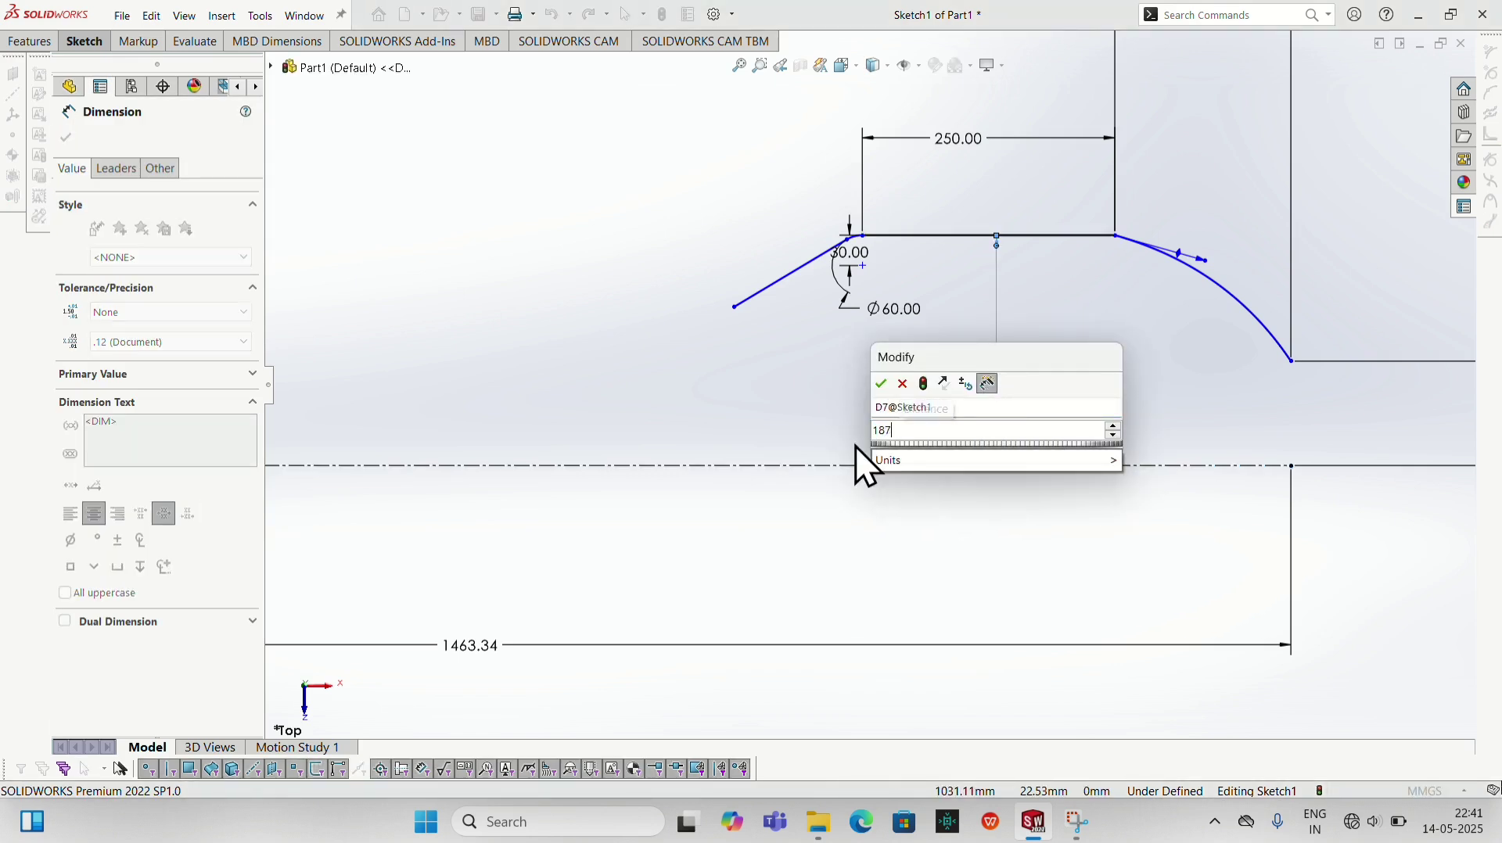
text(.82)
key(Return)
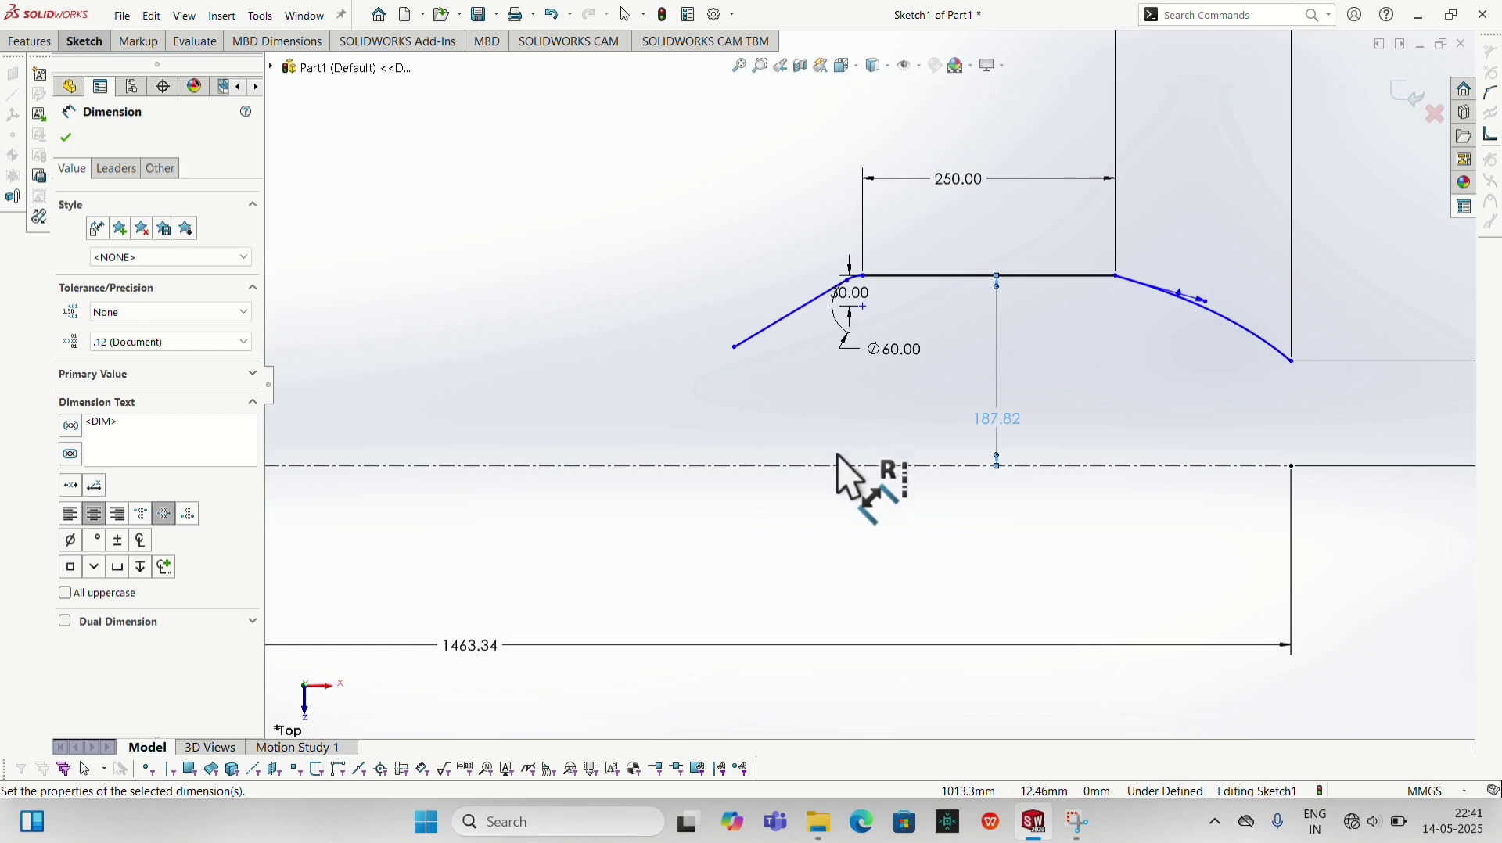
Dimension the horizontal distance between the two endpoints of the sloped line at 200.52 mm
scroll(852, 338, down, 5)
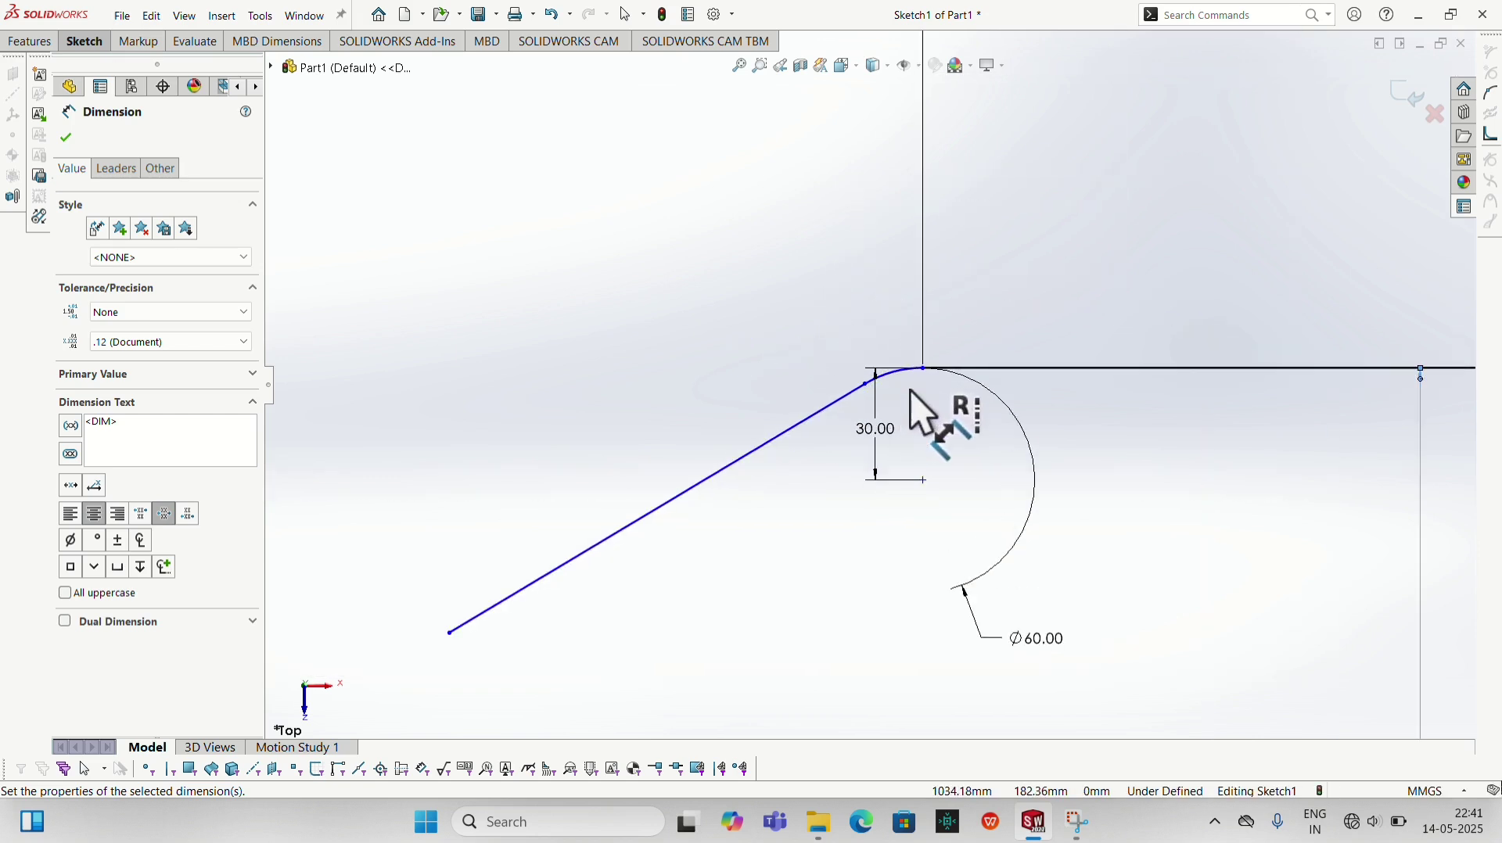
scroll(828, 476, down, 5)
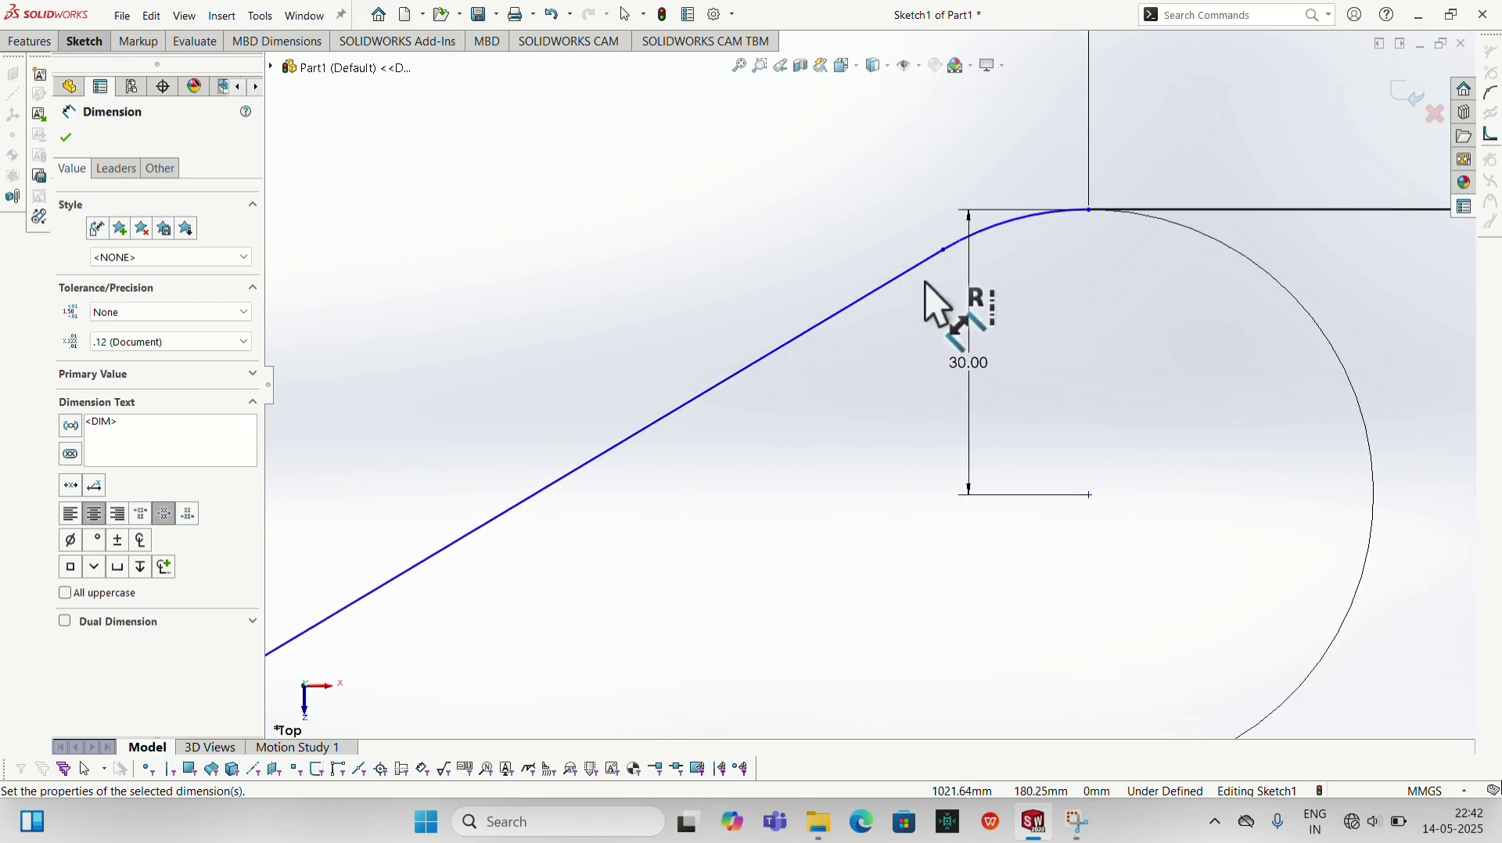
click(944, 252)
scroll(922, 386, up, 4)
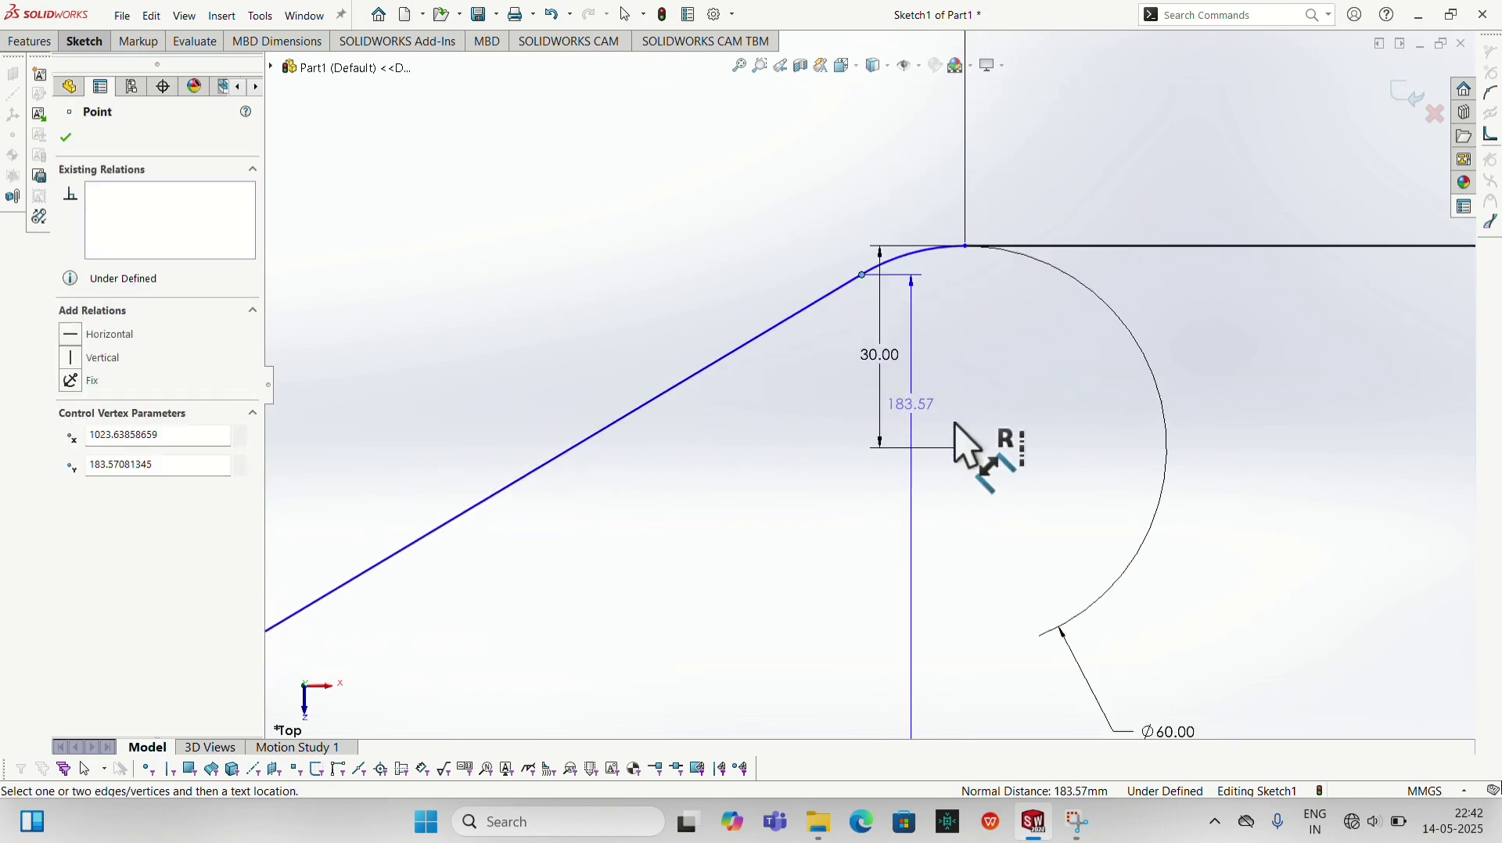
scroll(931, 558, up, 5)
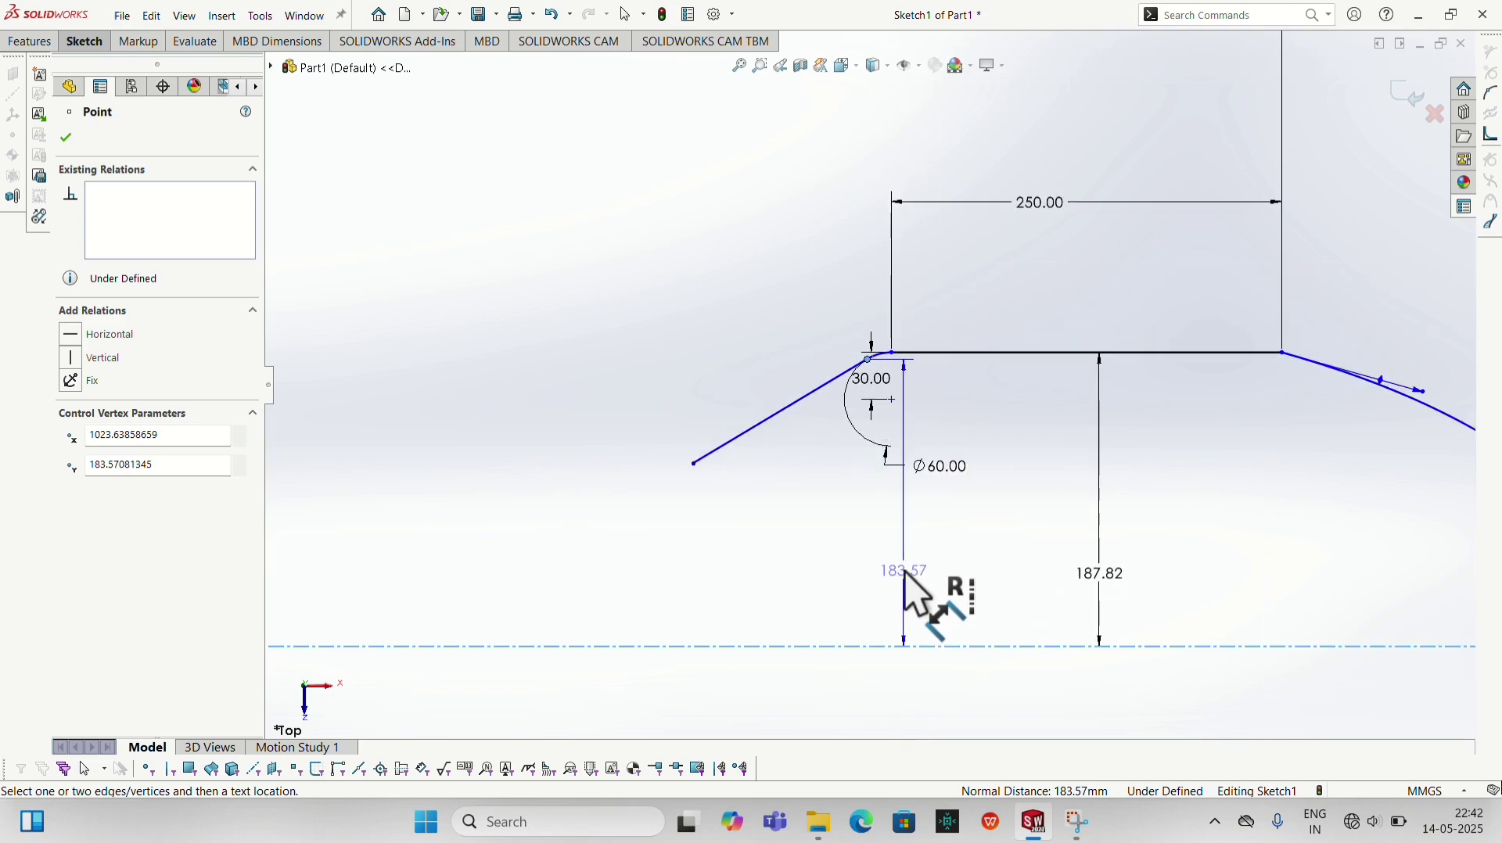
key(Escape)
click(694, 464)
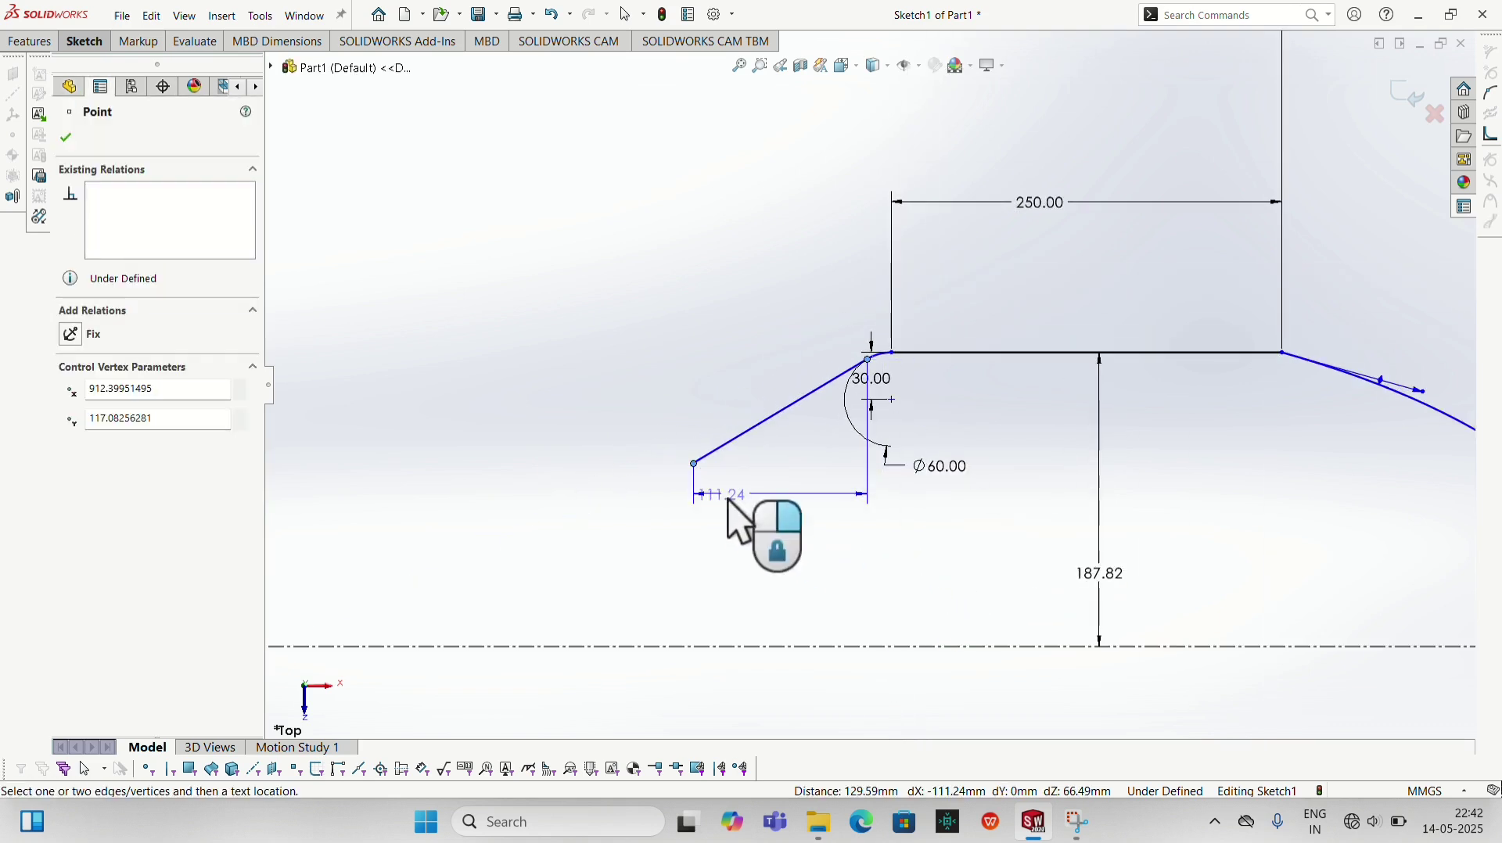
click(751, 520)
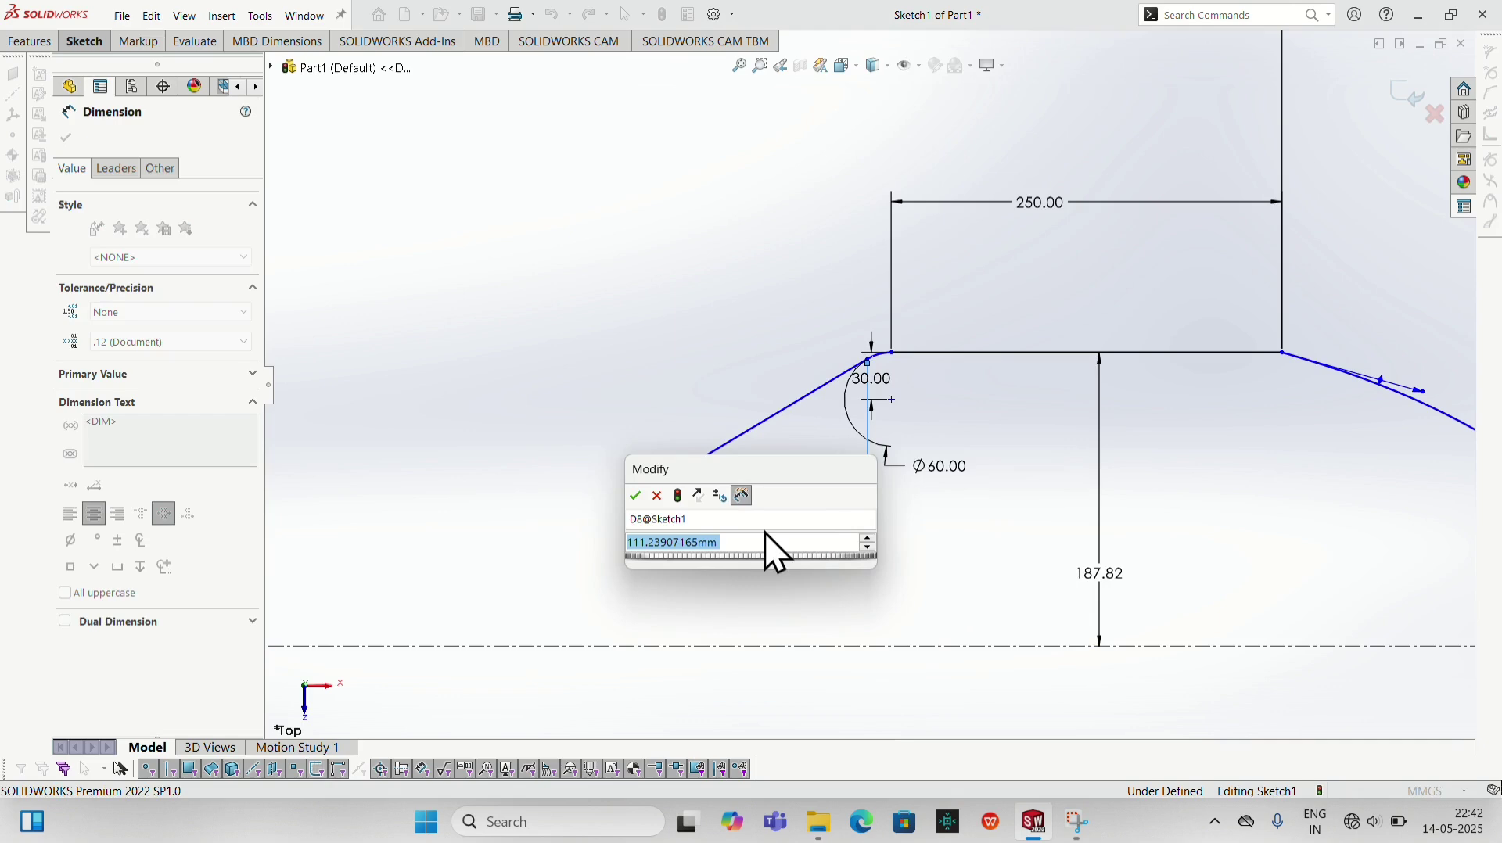
text(200.52)
key(Return)
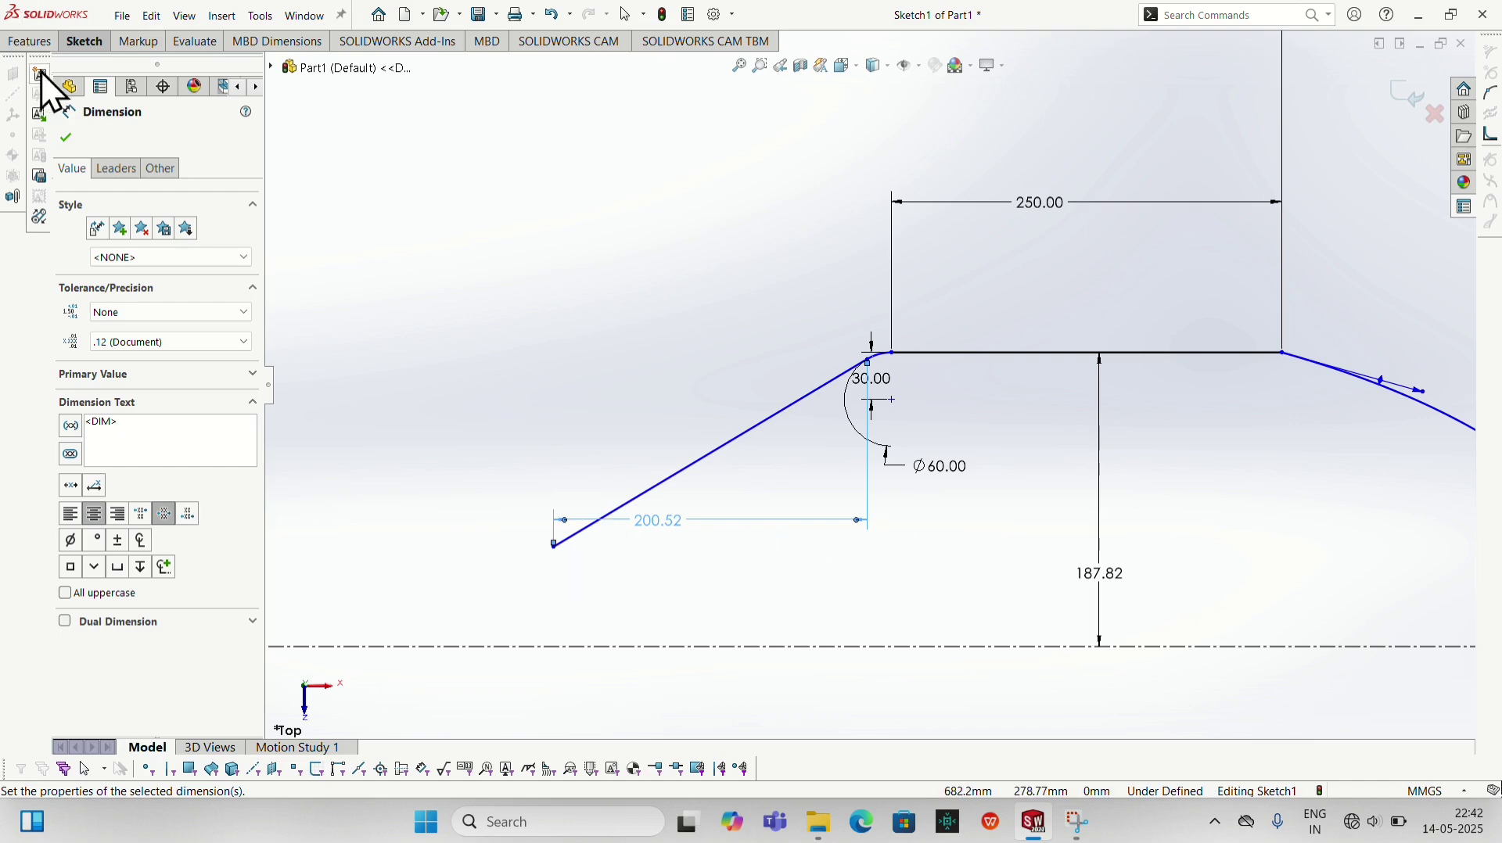
Try a circle of about 14 mm radius centered below the sloped line's lower endpoint and passing through that endpoint
click(84, 41)
click(182, 63)
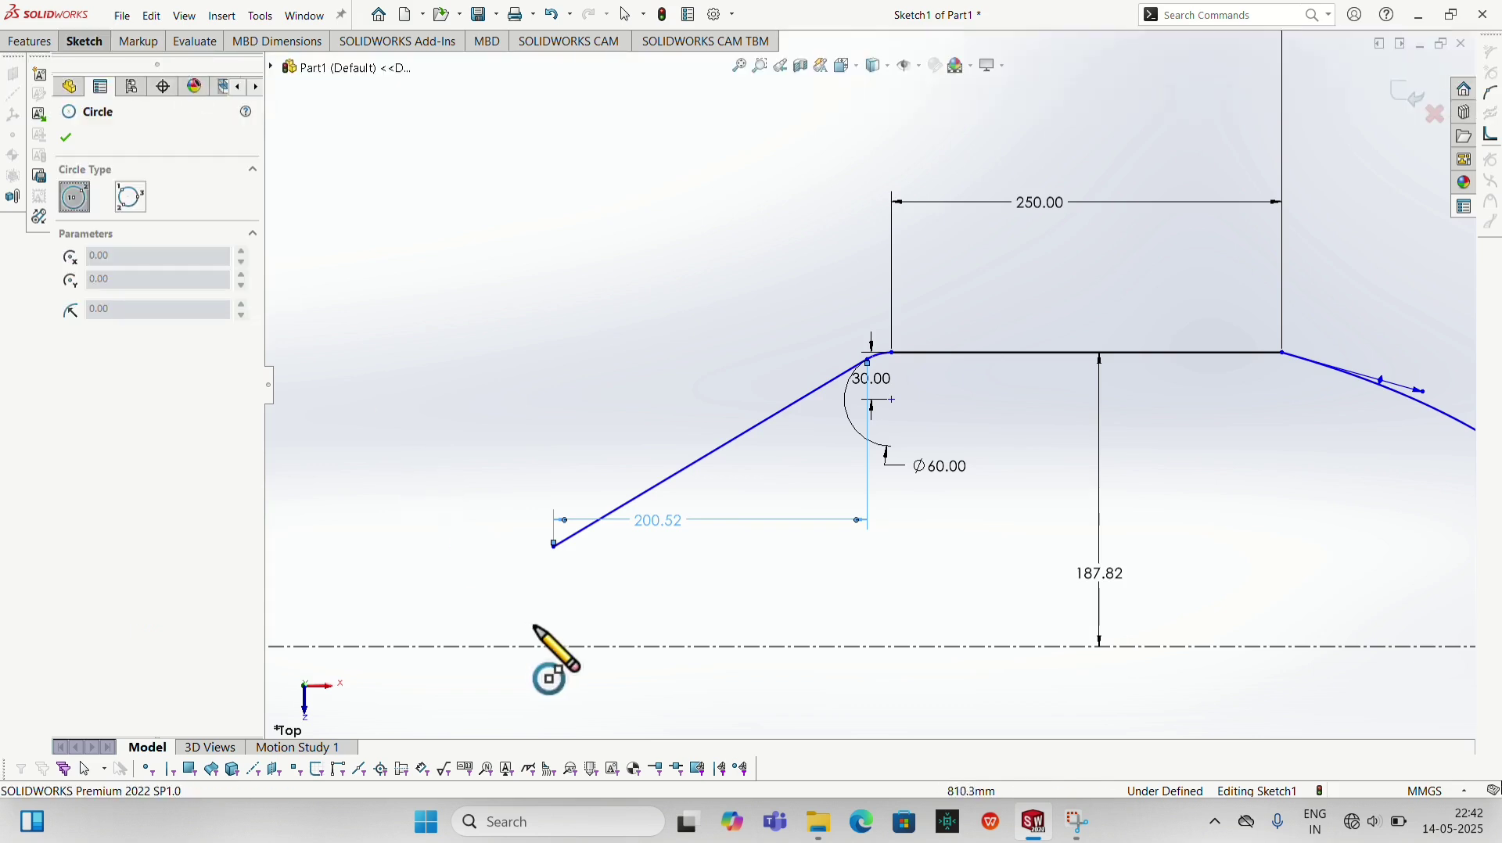
scroll(551, 664, down, 3)
click(610, 477)
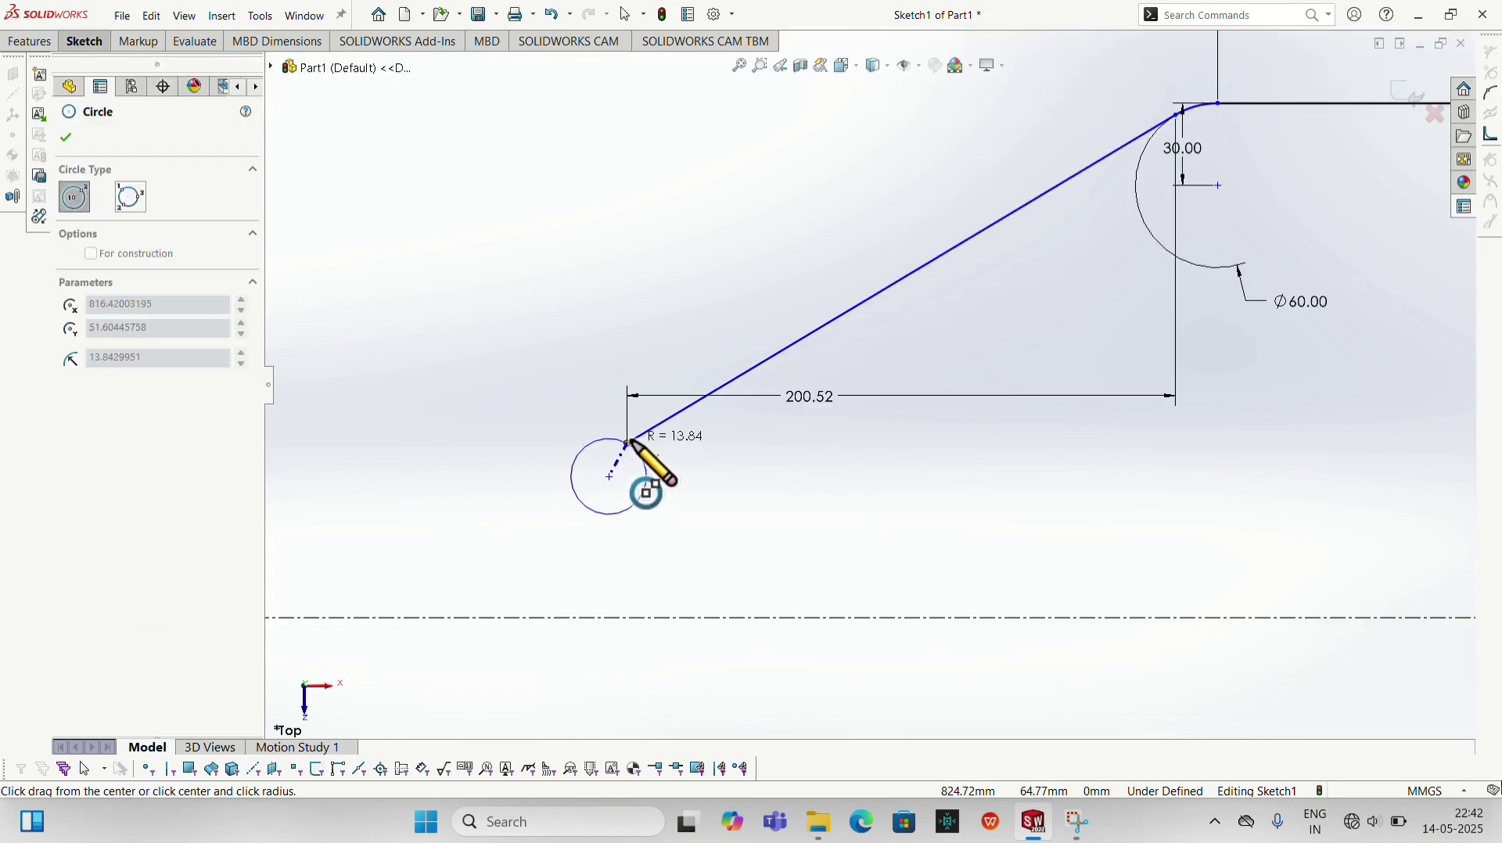
click(636, 450)
Dimension the diameter of the circle below the sloped line's lower endpoint at 60 mm
click(83, 44)
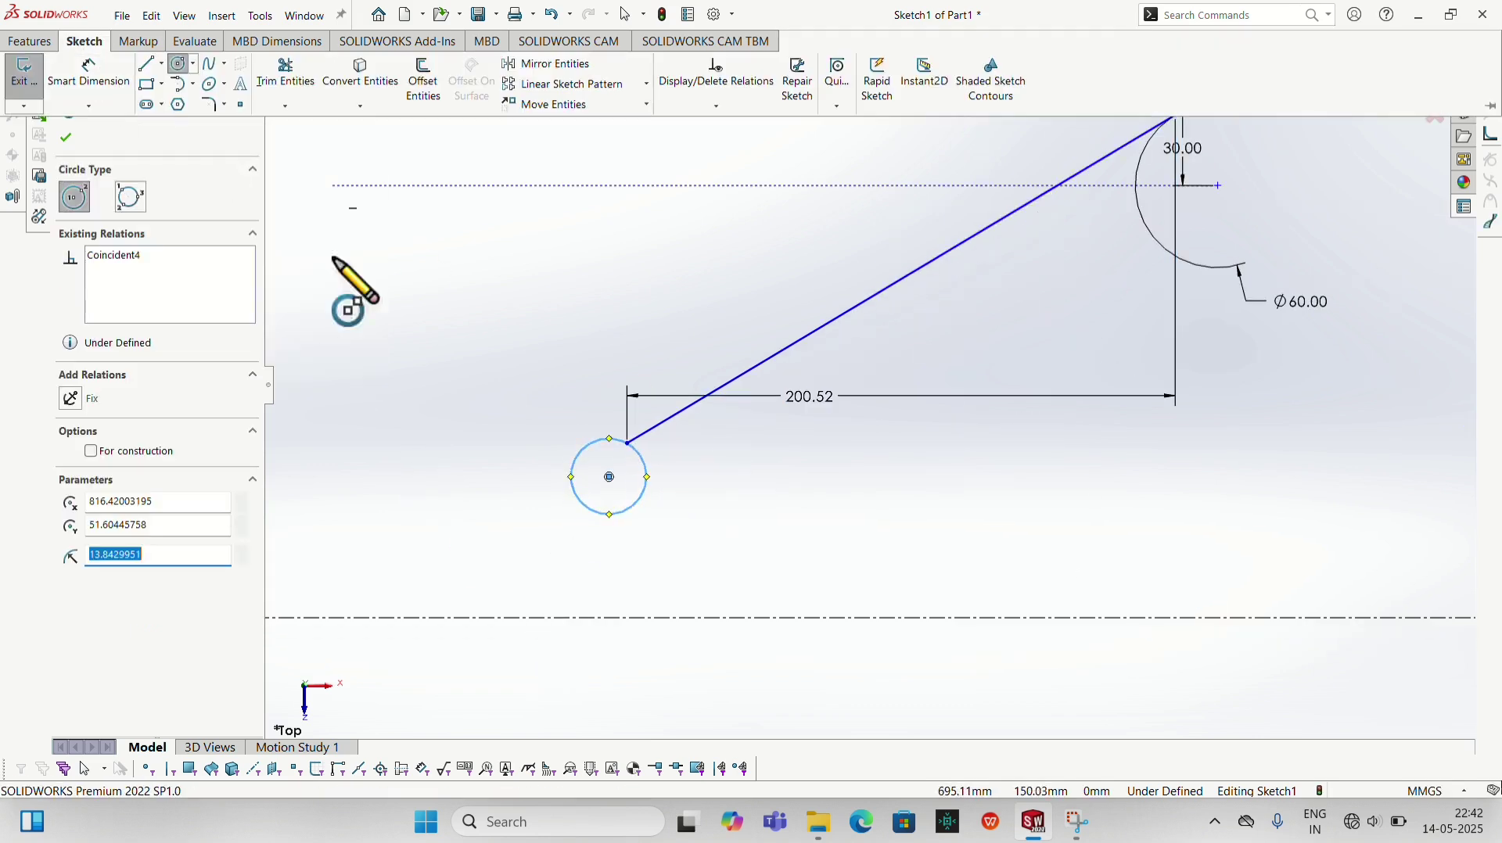
click(98, 87)
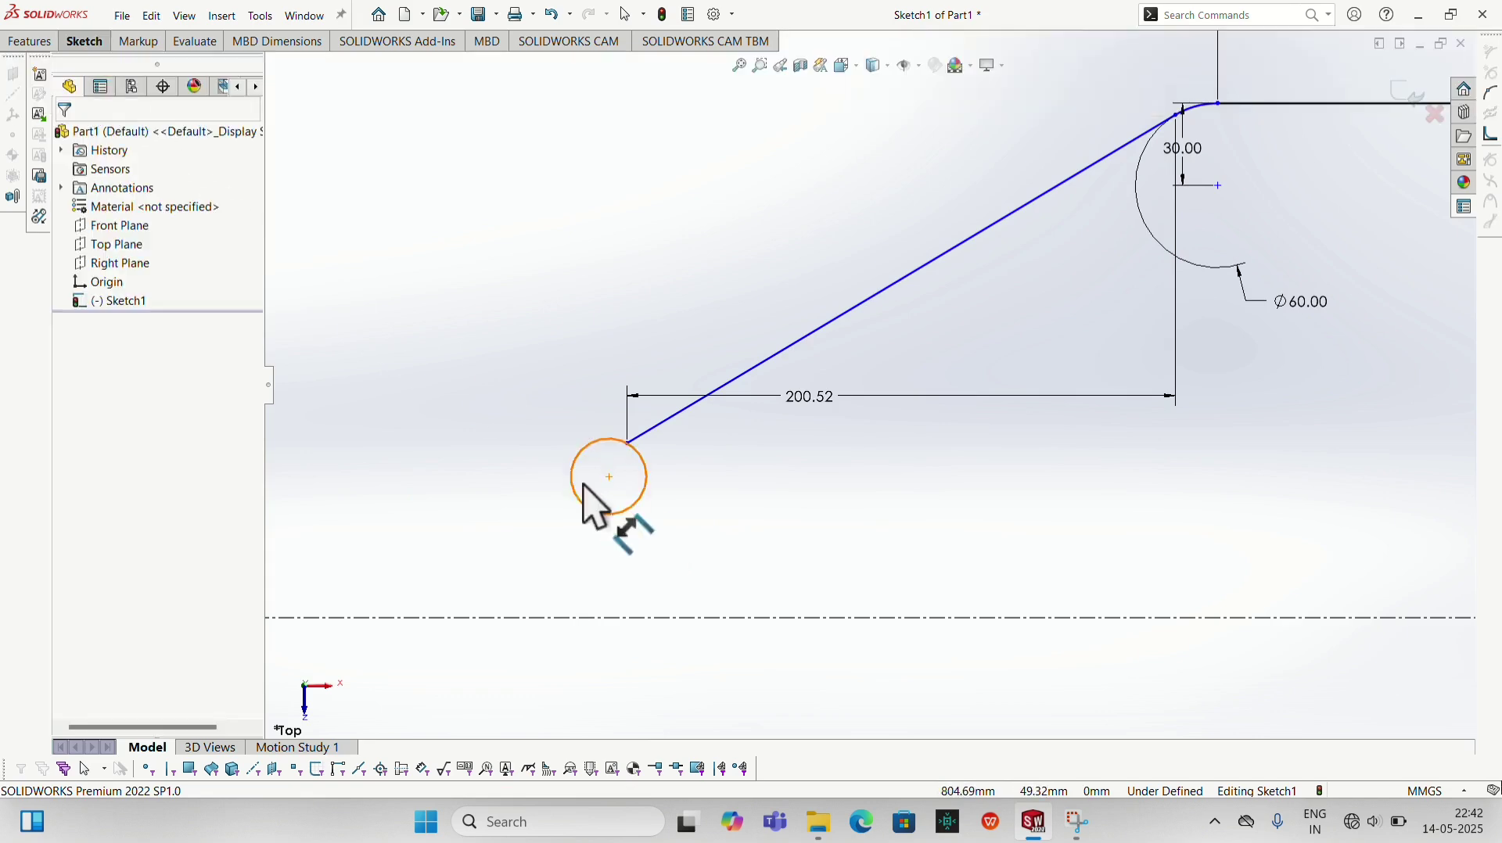
click(640, 499)
click(691, 505)
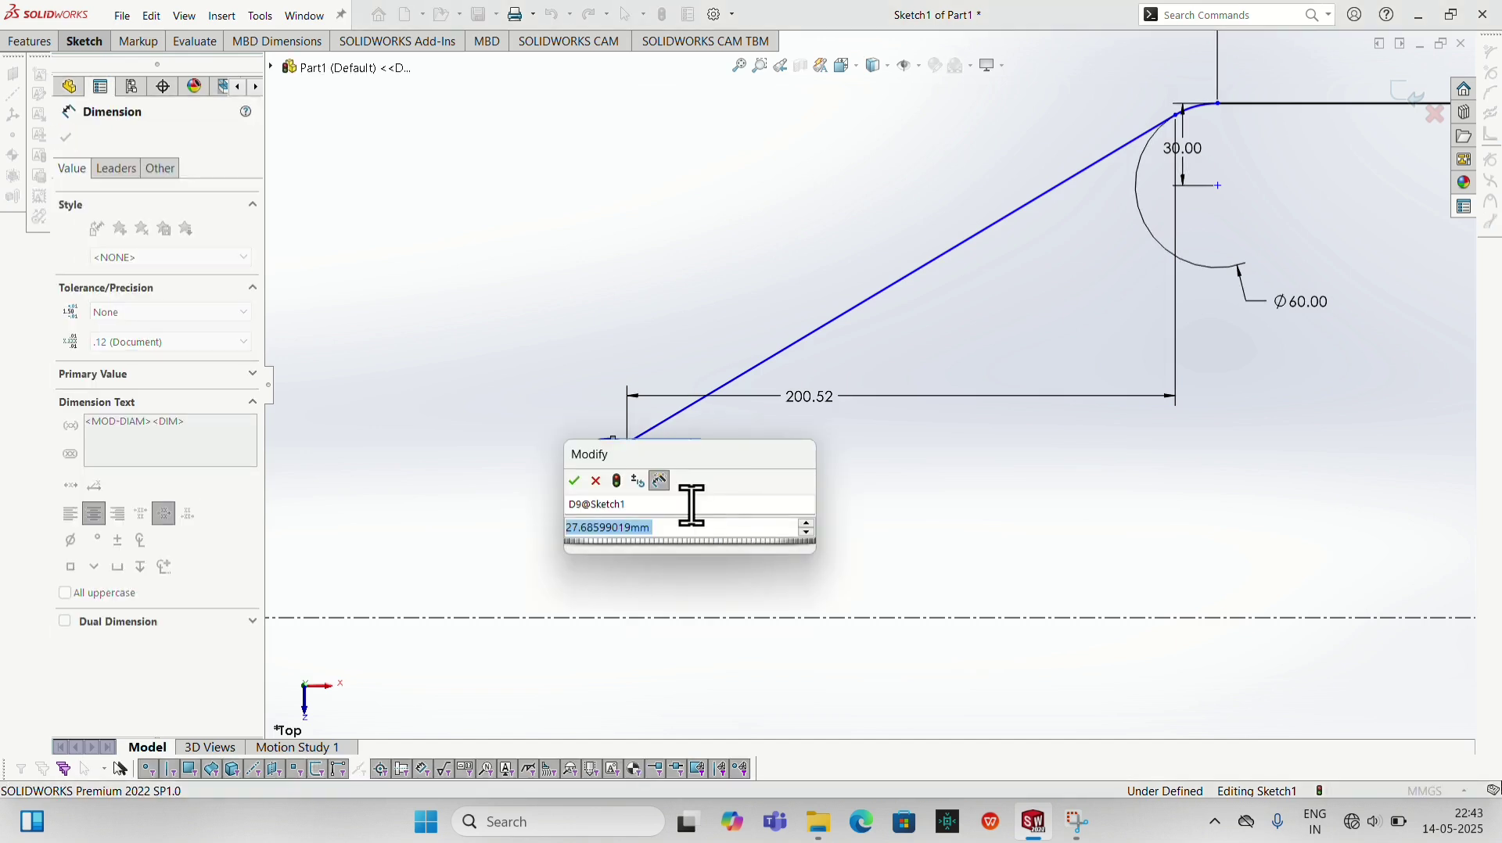
text(60)
key(Return)
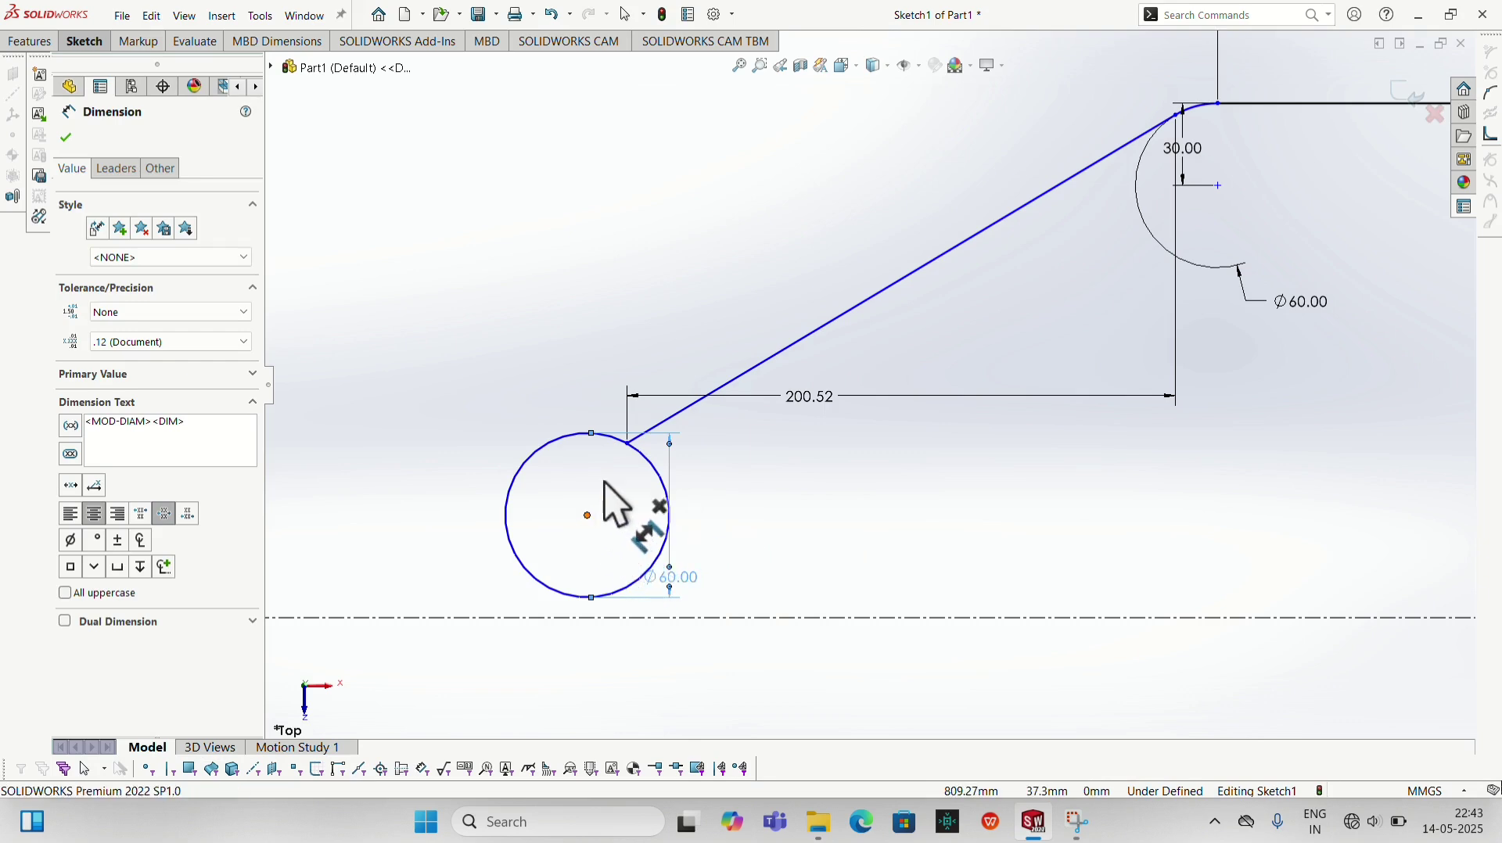
click(627, 451)
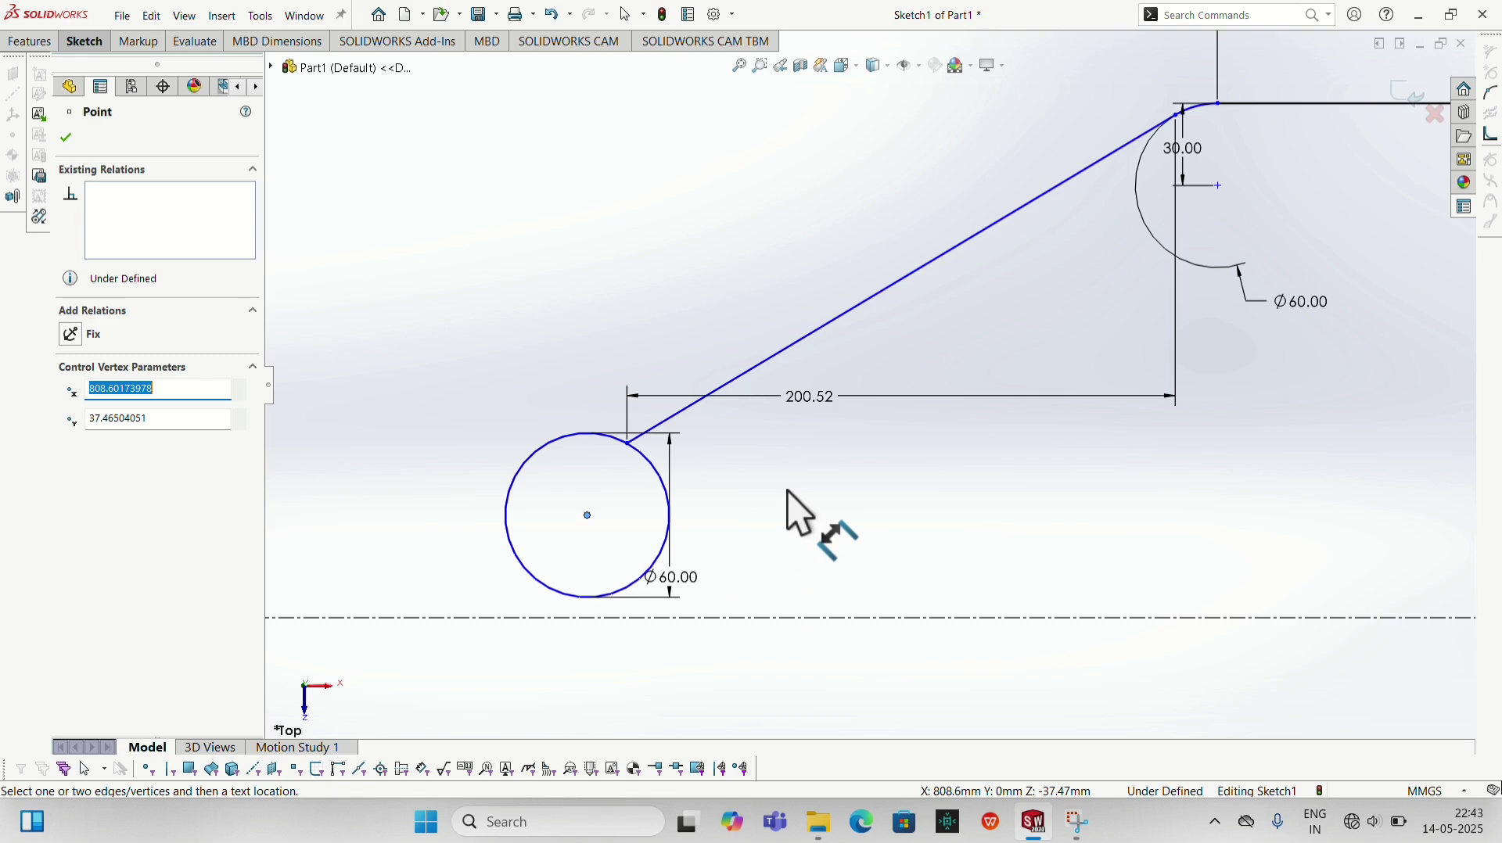
Undo the 60 mm diameter dimension and the circle at the sloped line's lower end
key(Escape)
key(ctrl+z)
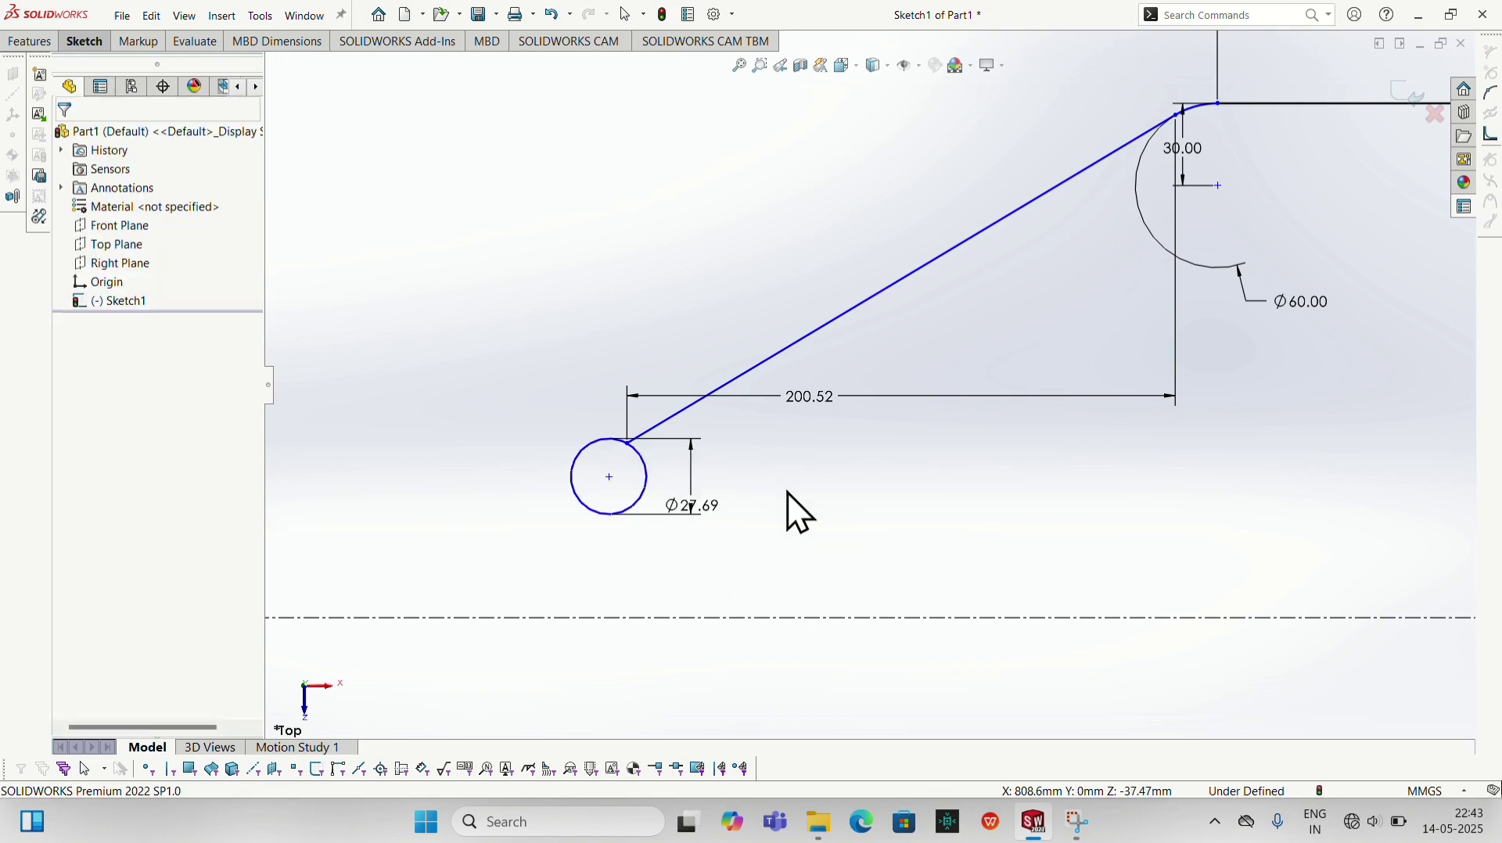
key(Escape)
key(ctrl+z)
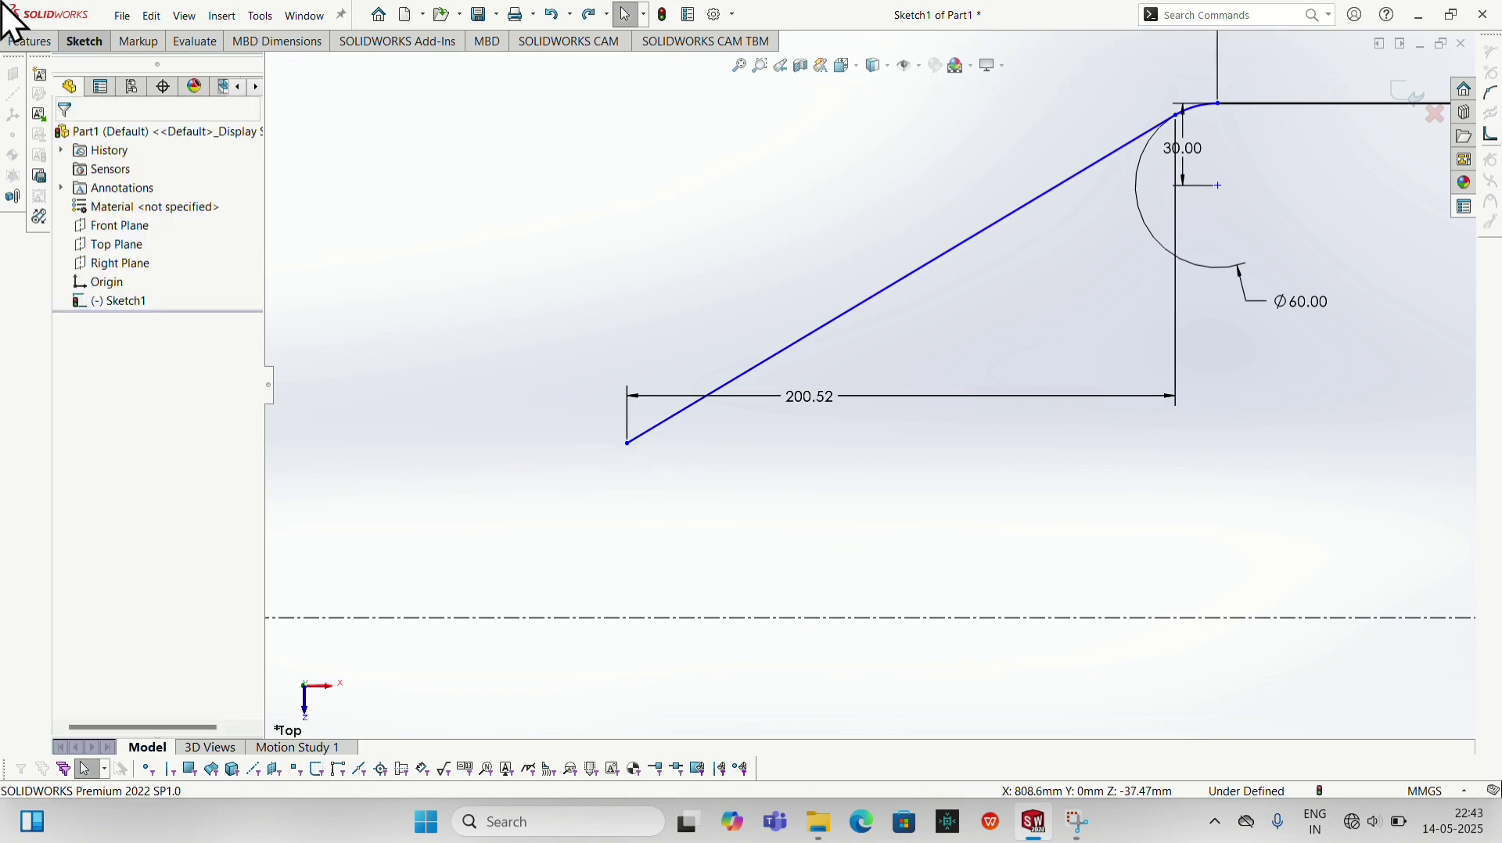
Sketch a circle of about 26 mm radius centered above the sloped line's lower endpoint, on its origin side, passing through that endpoint
click(91, 39)
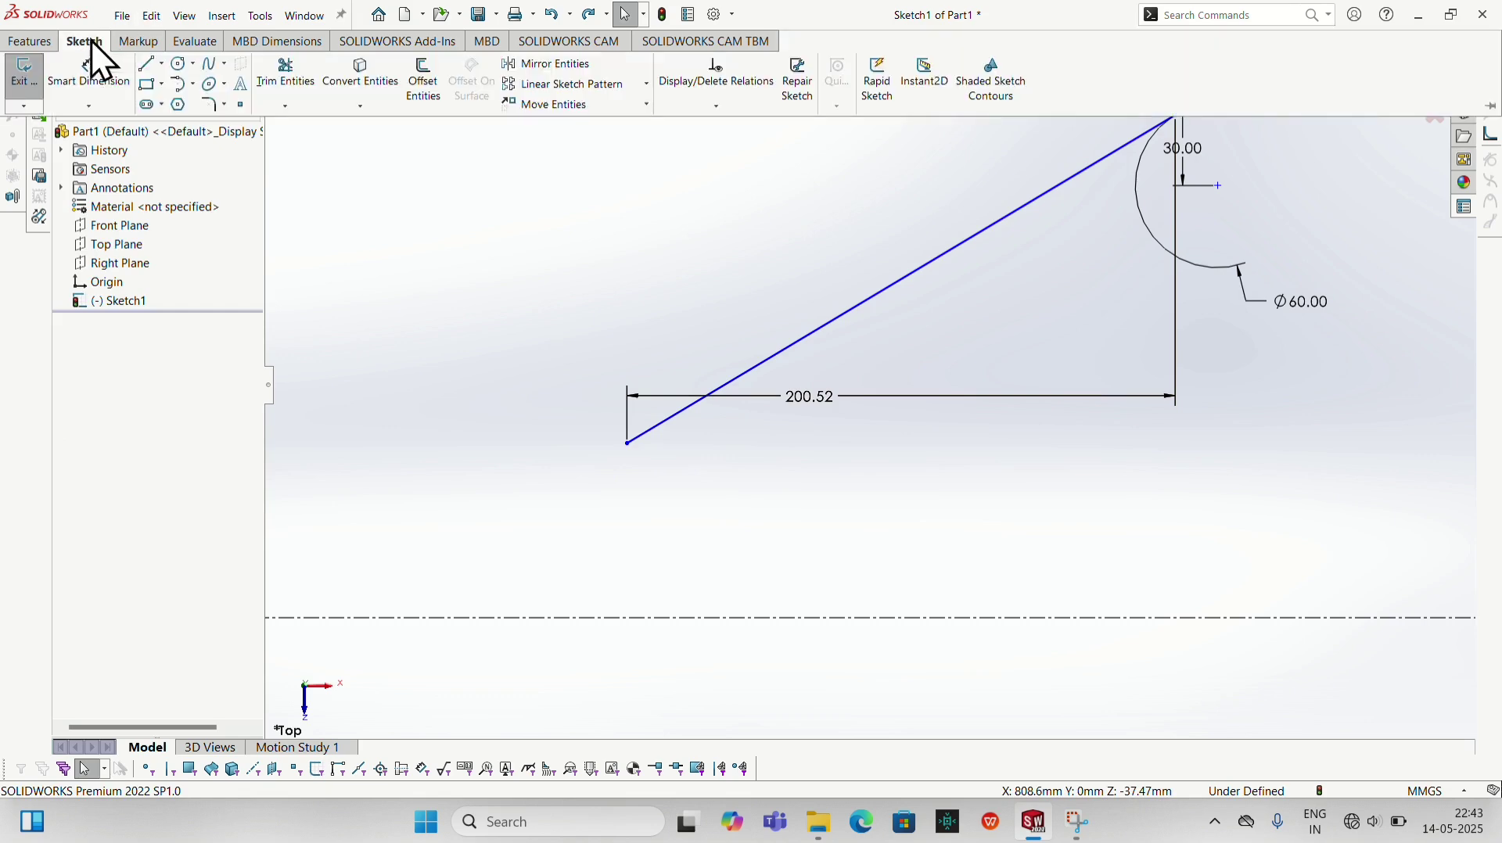
click(175, 73)
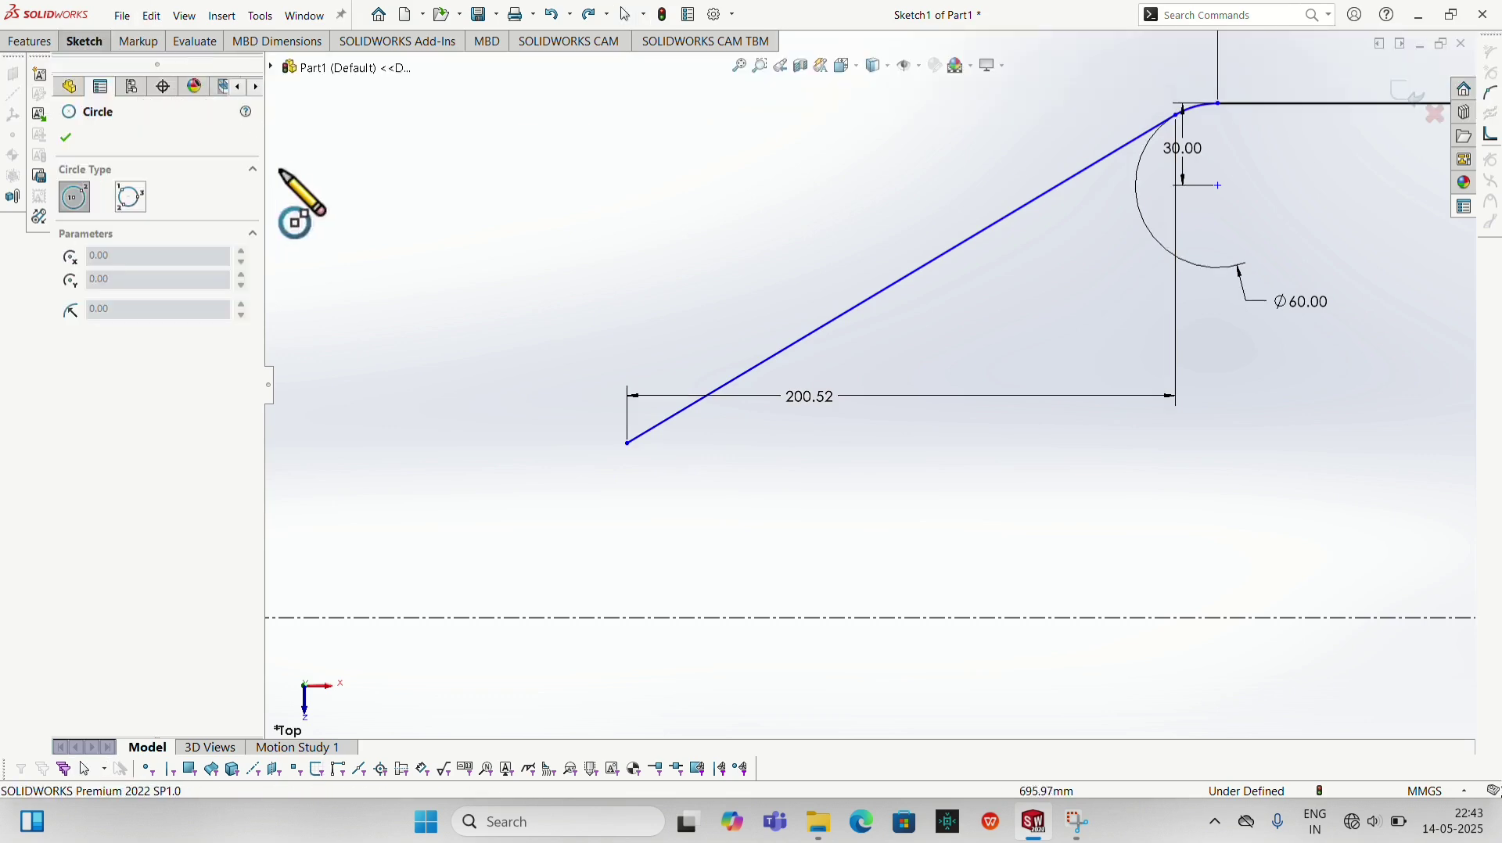
click(582, 389)
click(628, 444)
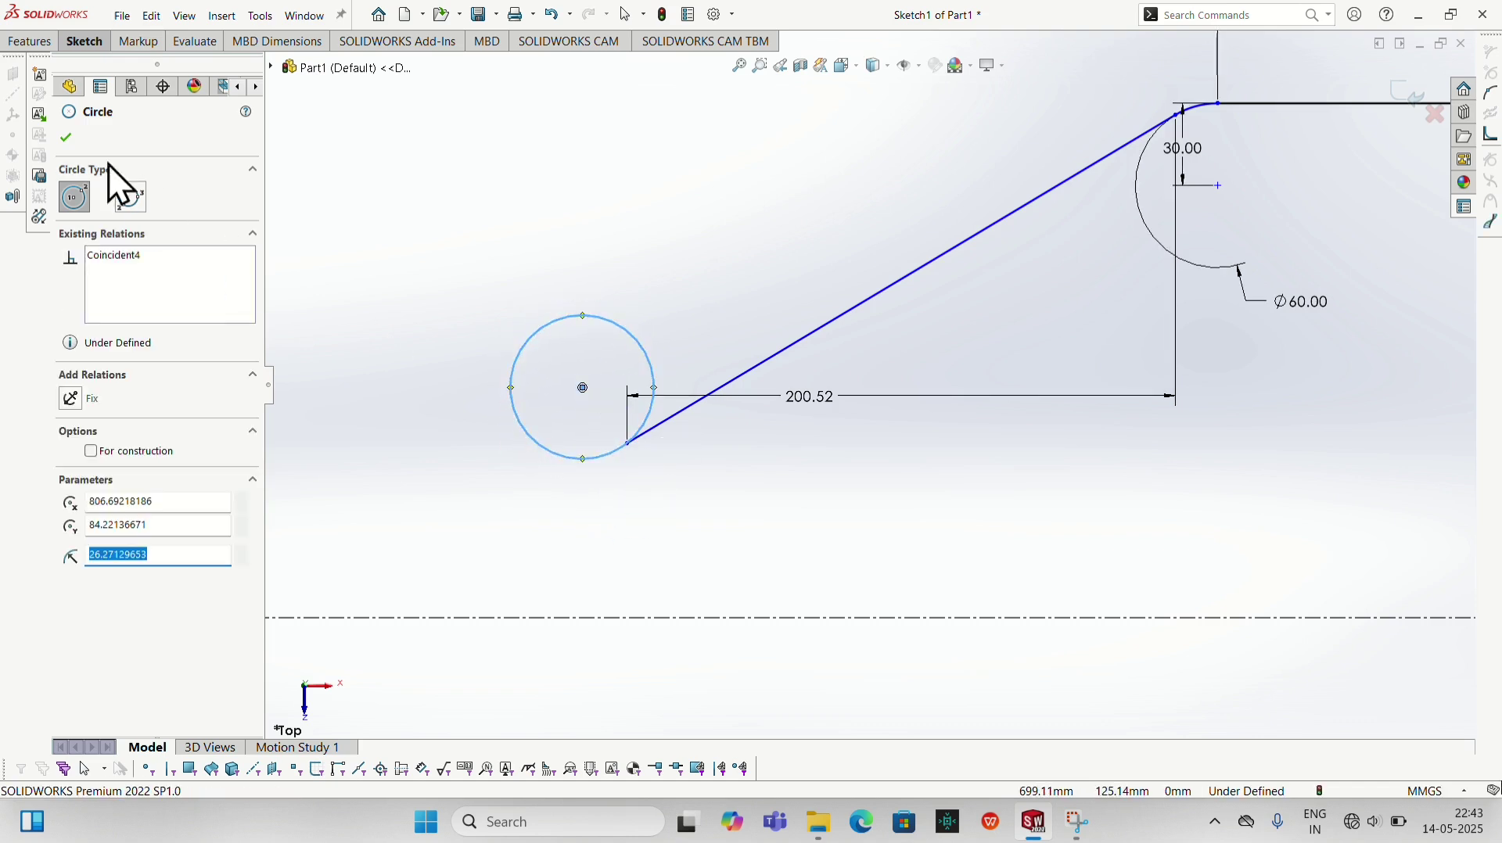
Dimension the diameter of the circle at the sloped line's lower end at 60 mm
click(98, 44)
click(94, 64)
click(649, 356)
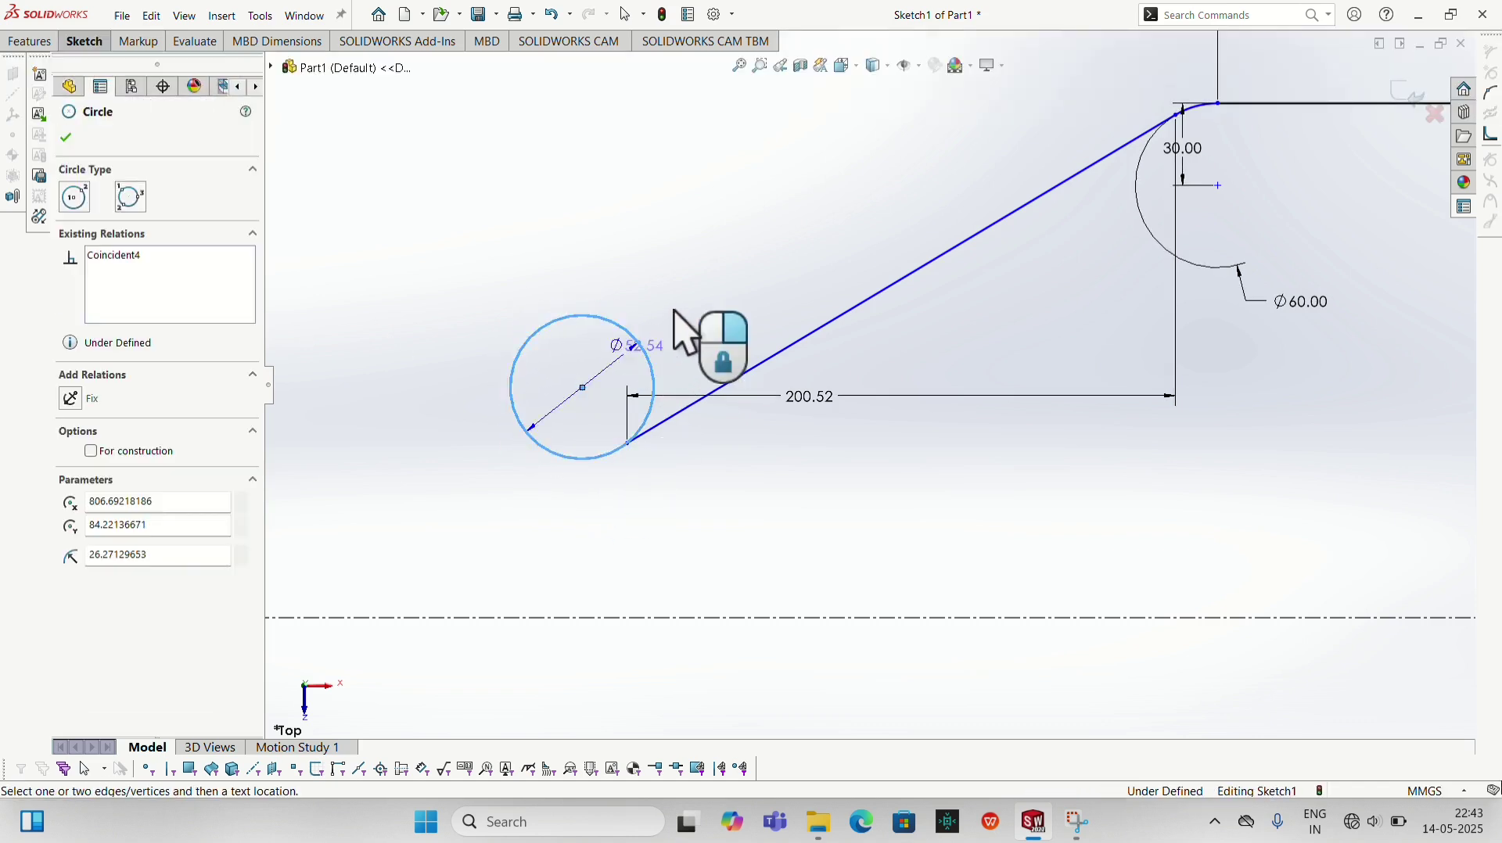
click(675, 311)
text(60)
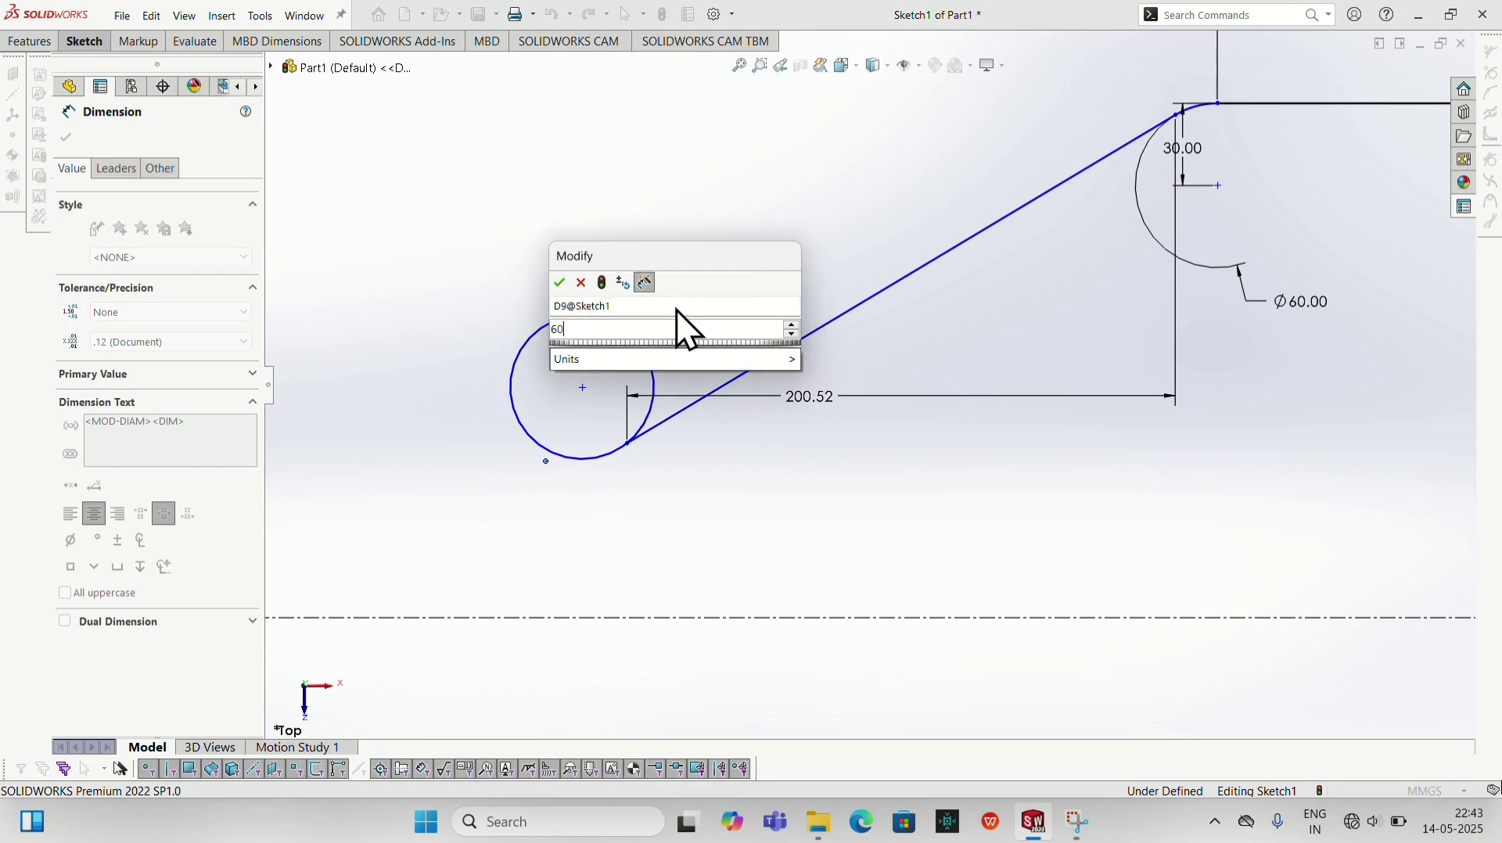
key(Return)
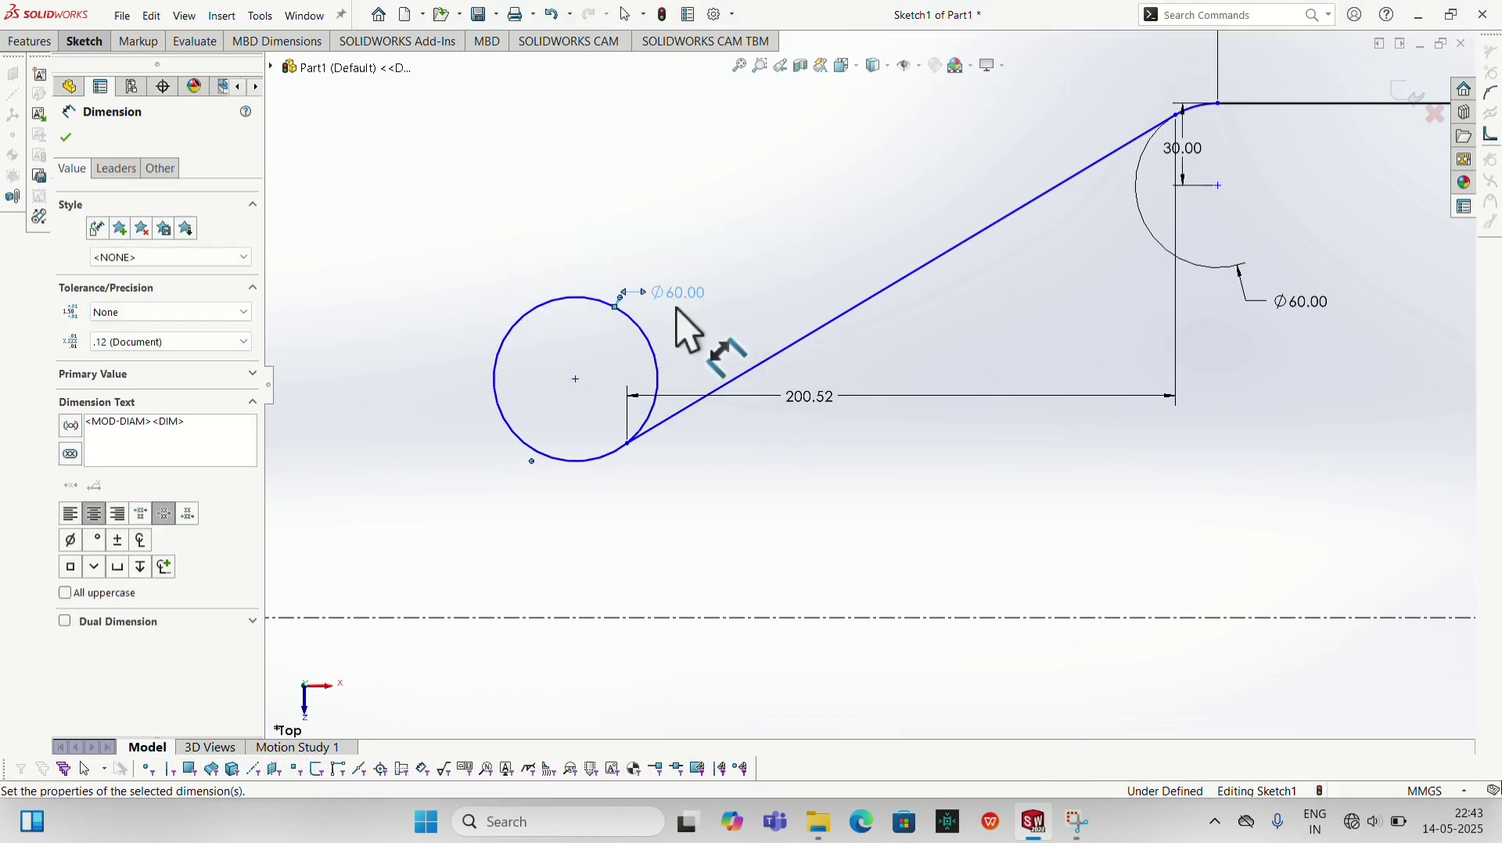
Sketch a long horizontal line from the lowest point of the new circle toward the origin, above the centerline
click(86, 44)
click(150, 64)
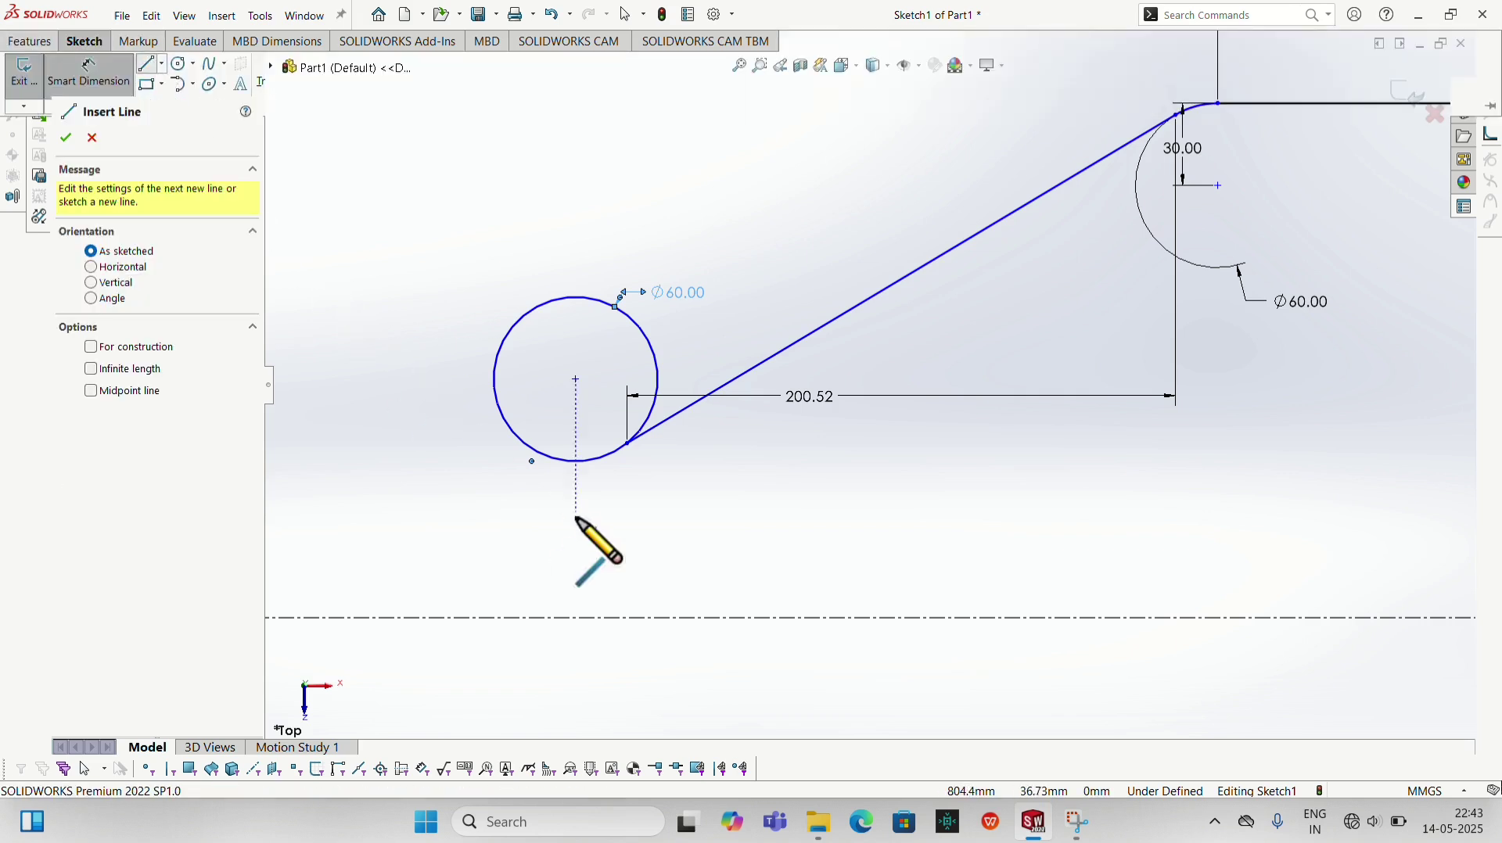
click(576, 463)
scroll(438, 469, down, 2)
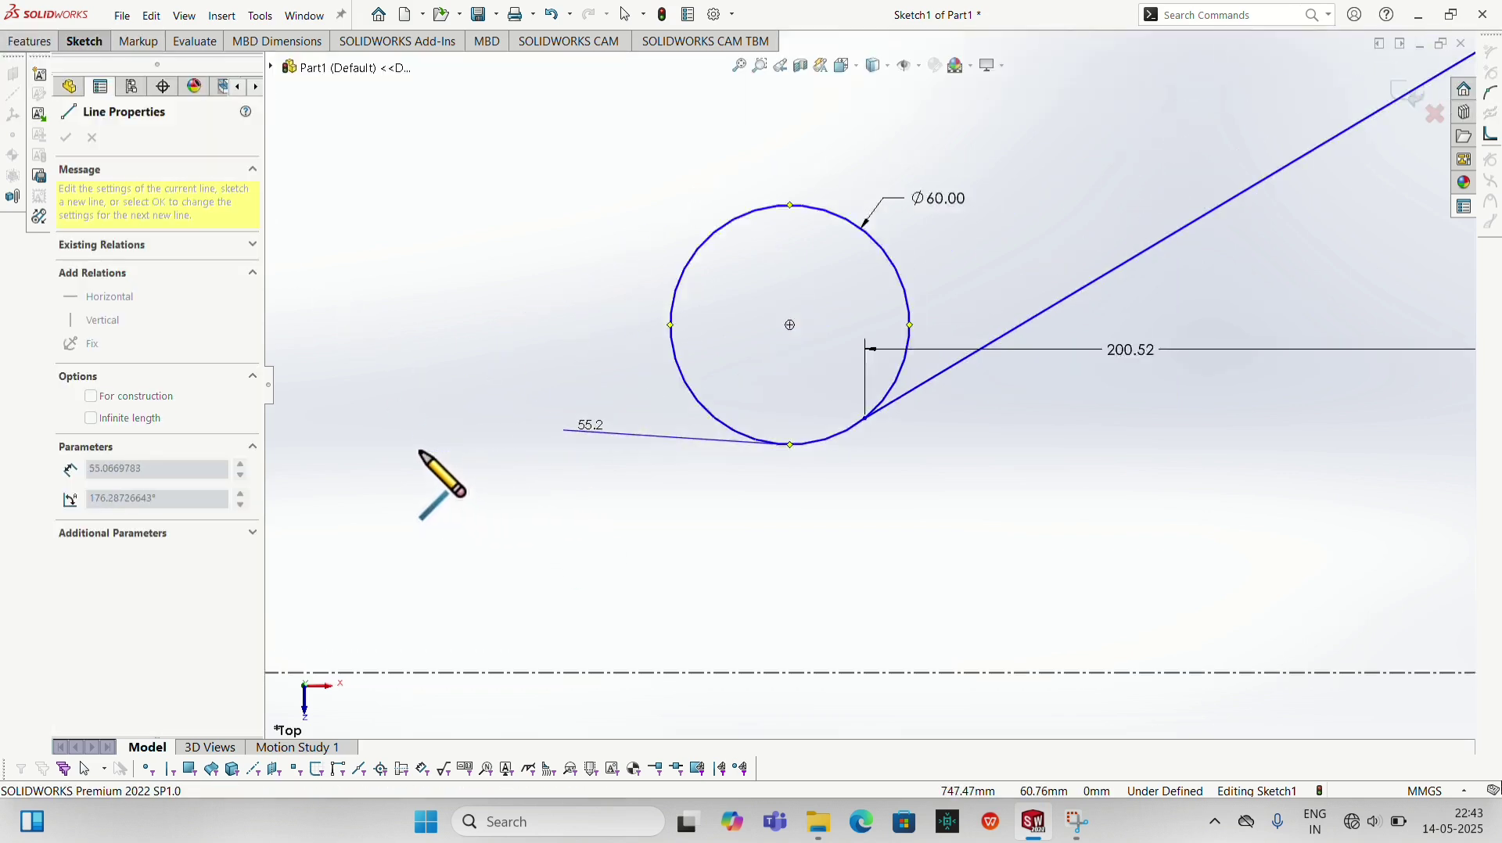
scroll(421, 518, up, 3)
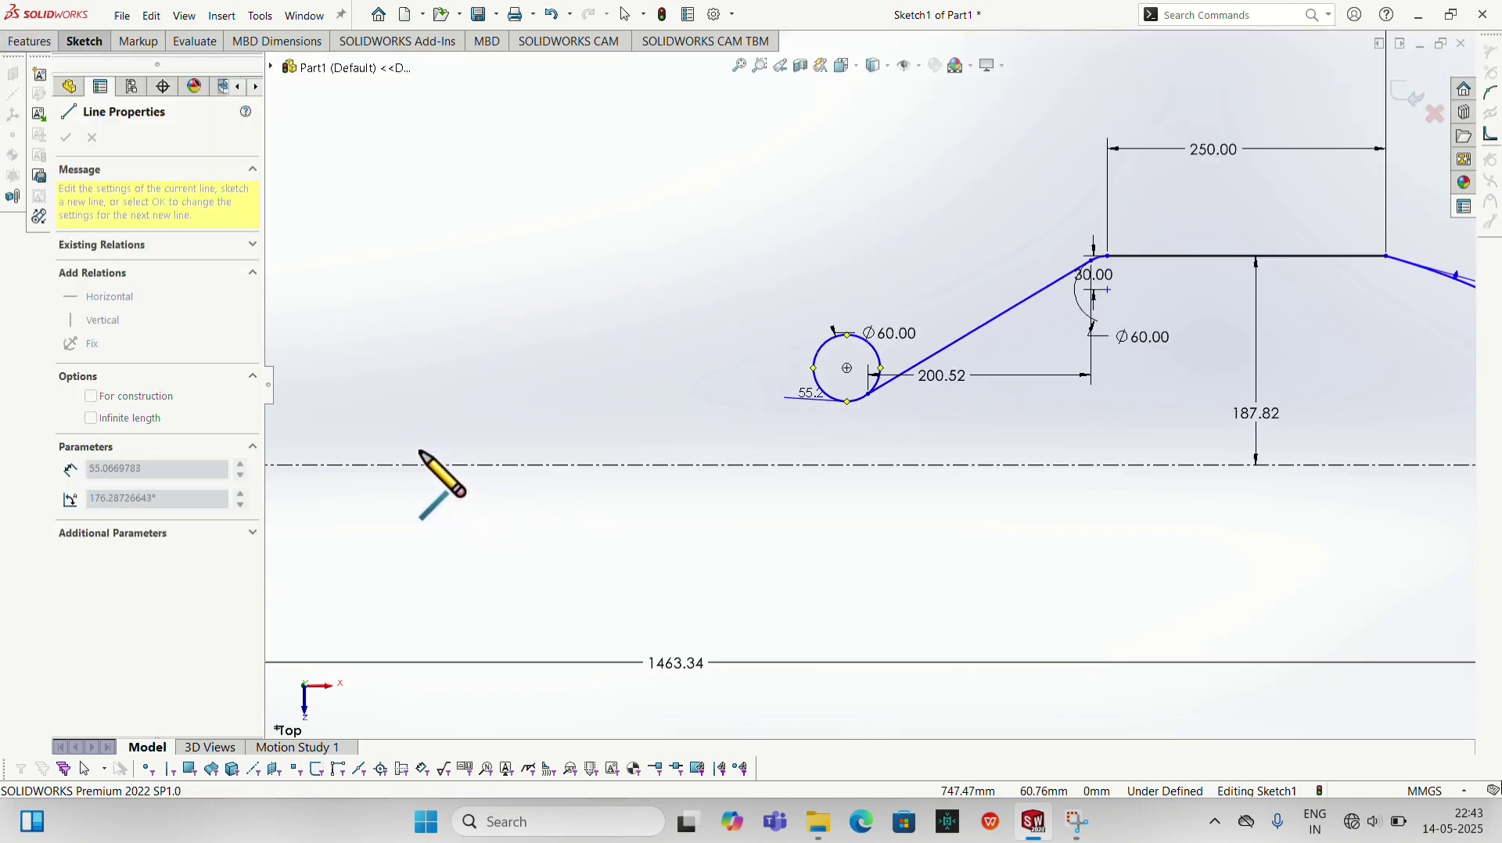
click(430, 402)
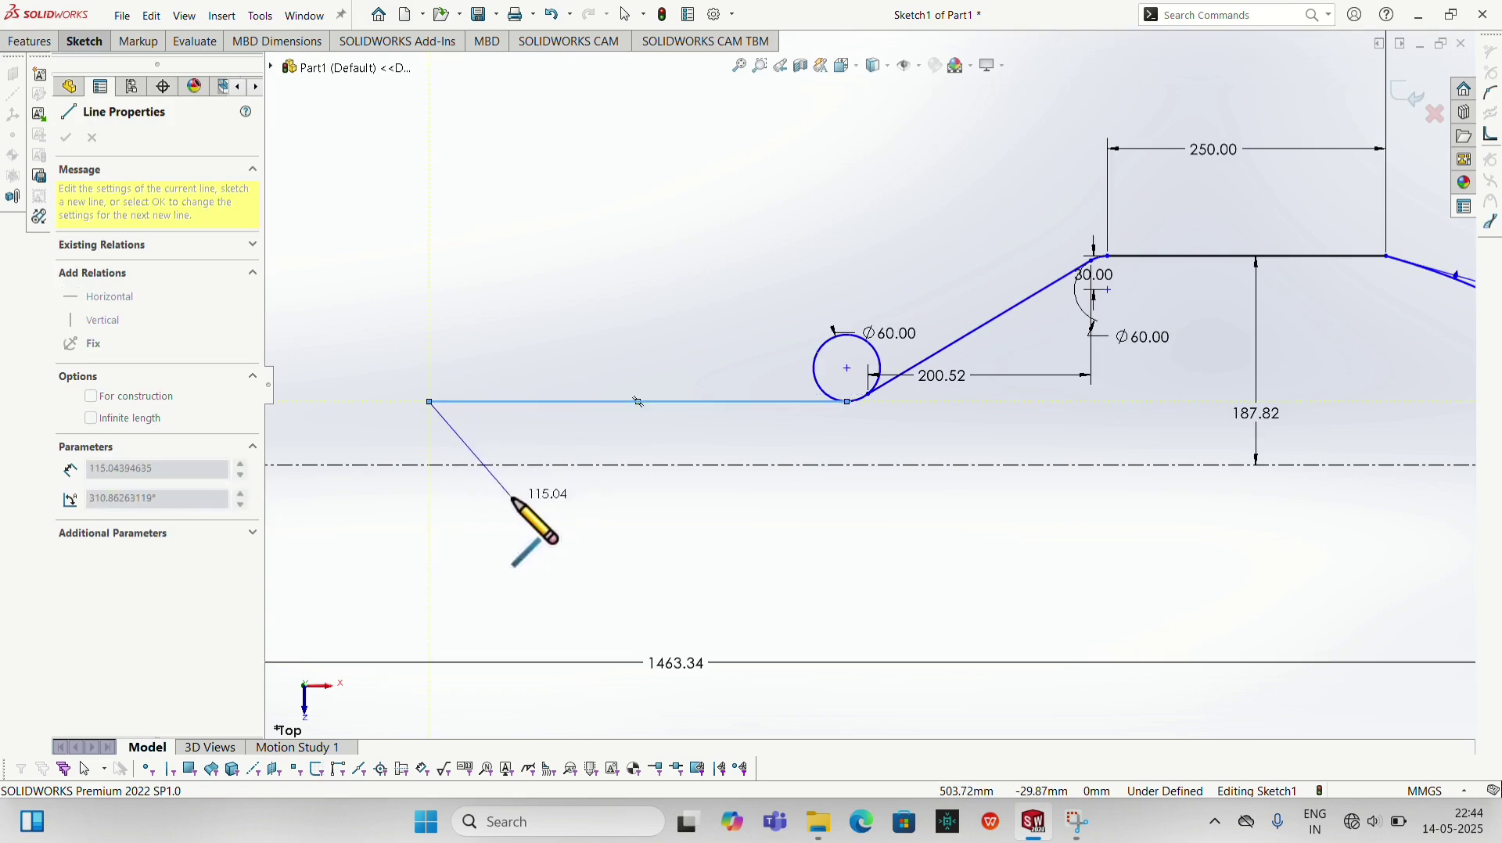
key(Escape)
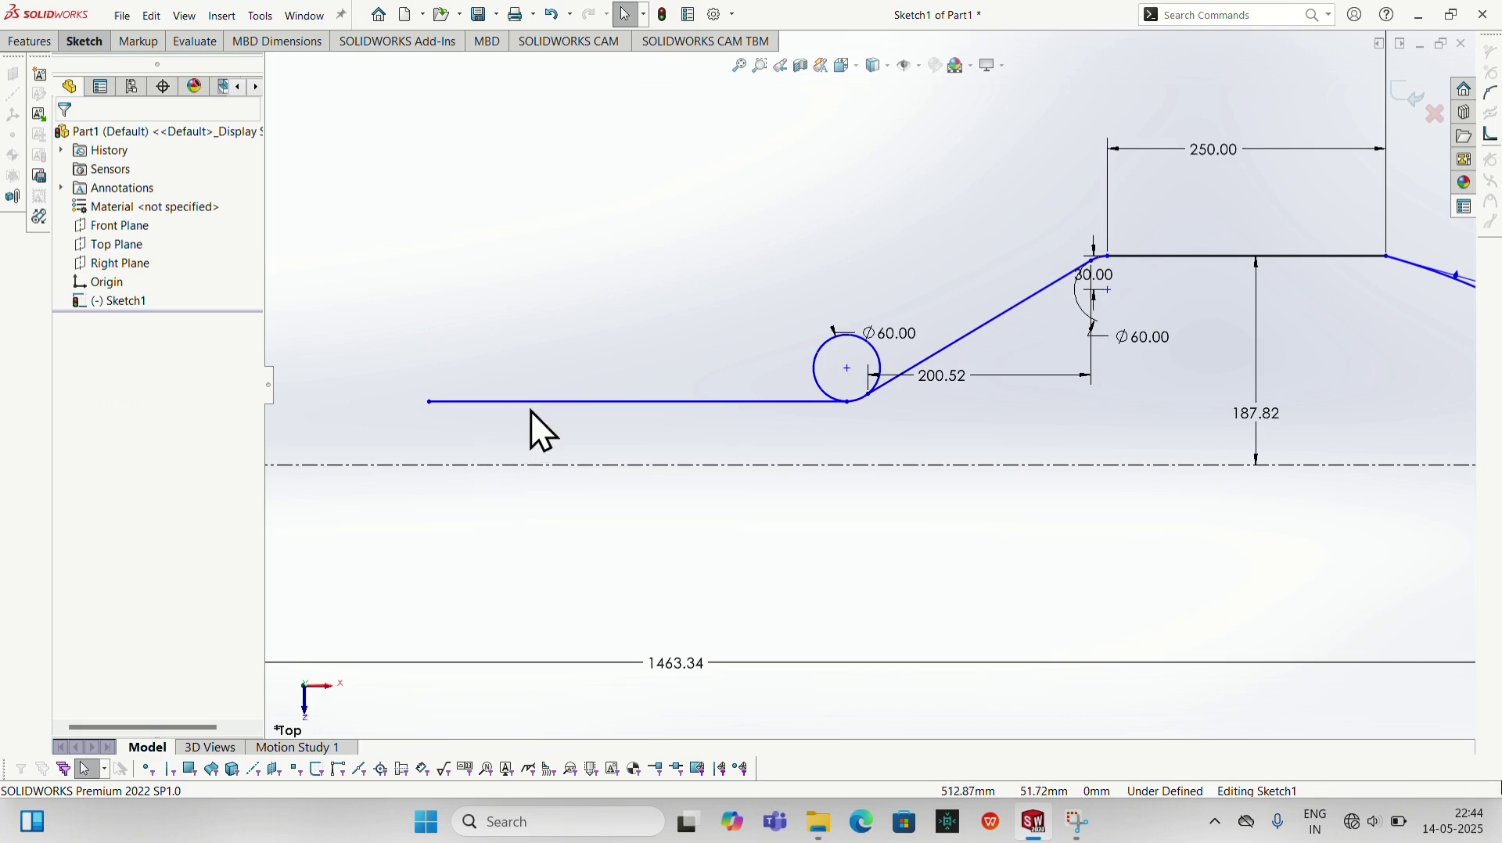
Trim the circle with Power trim, keeping only the short lower arc between the new horizontal line and the sloped line
click(84, 42)
click(288, 75)
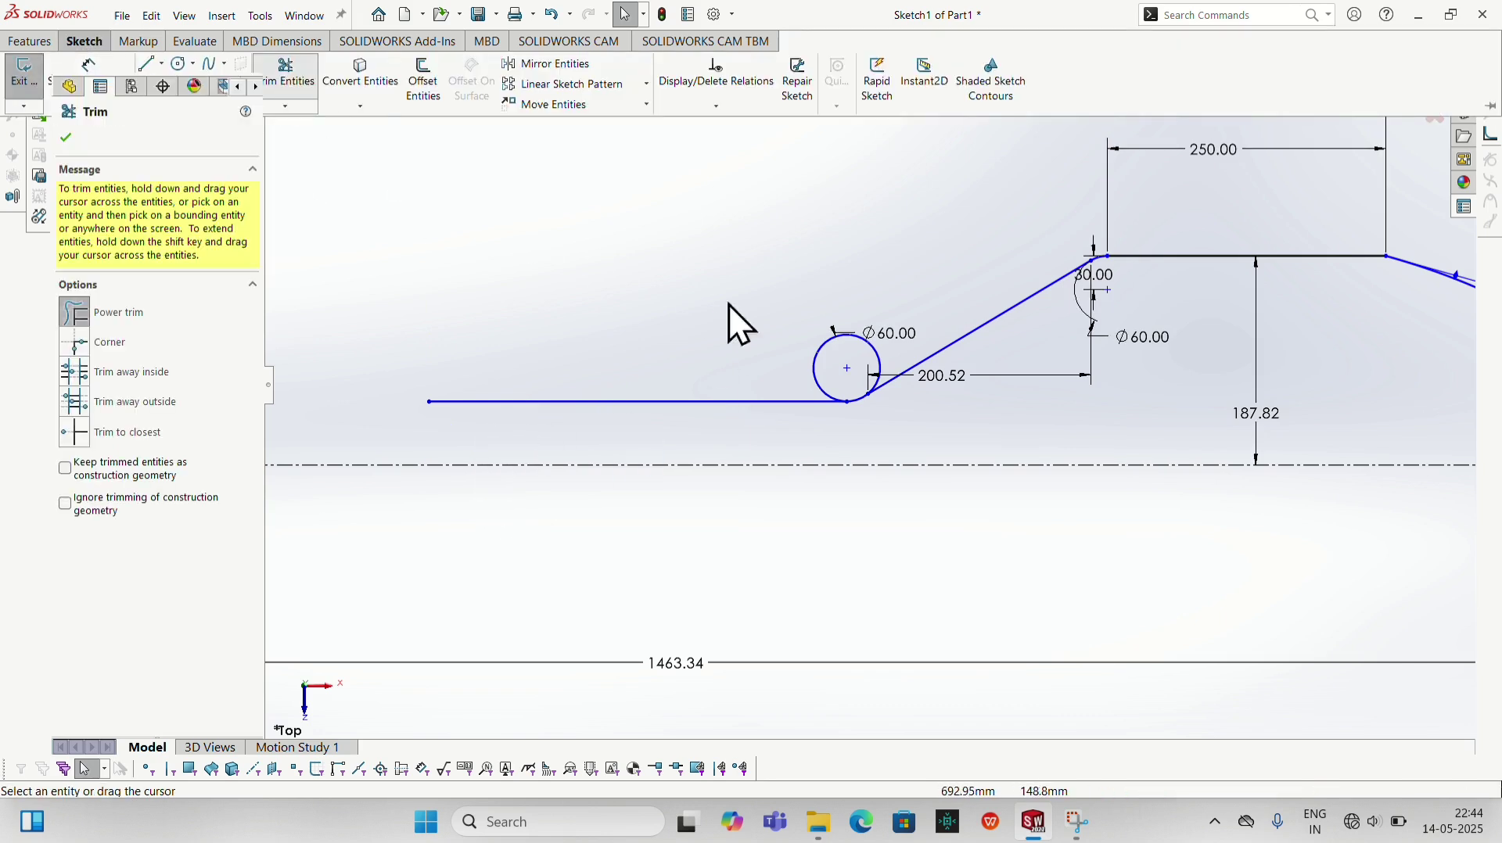
drag(792, 356, 826, 365)
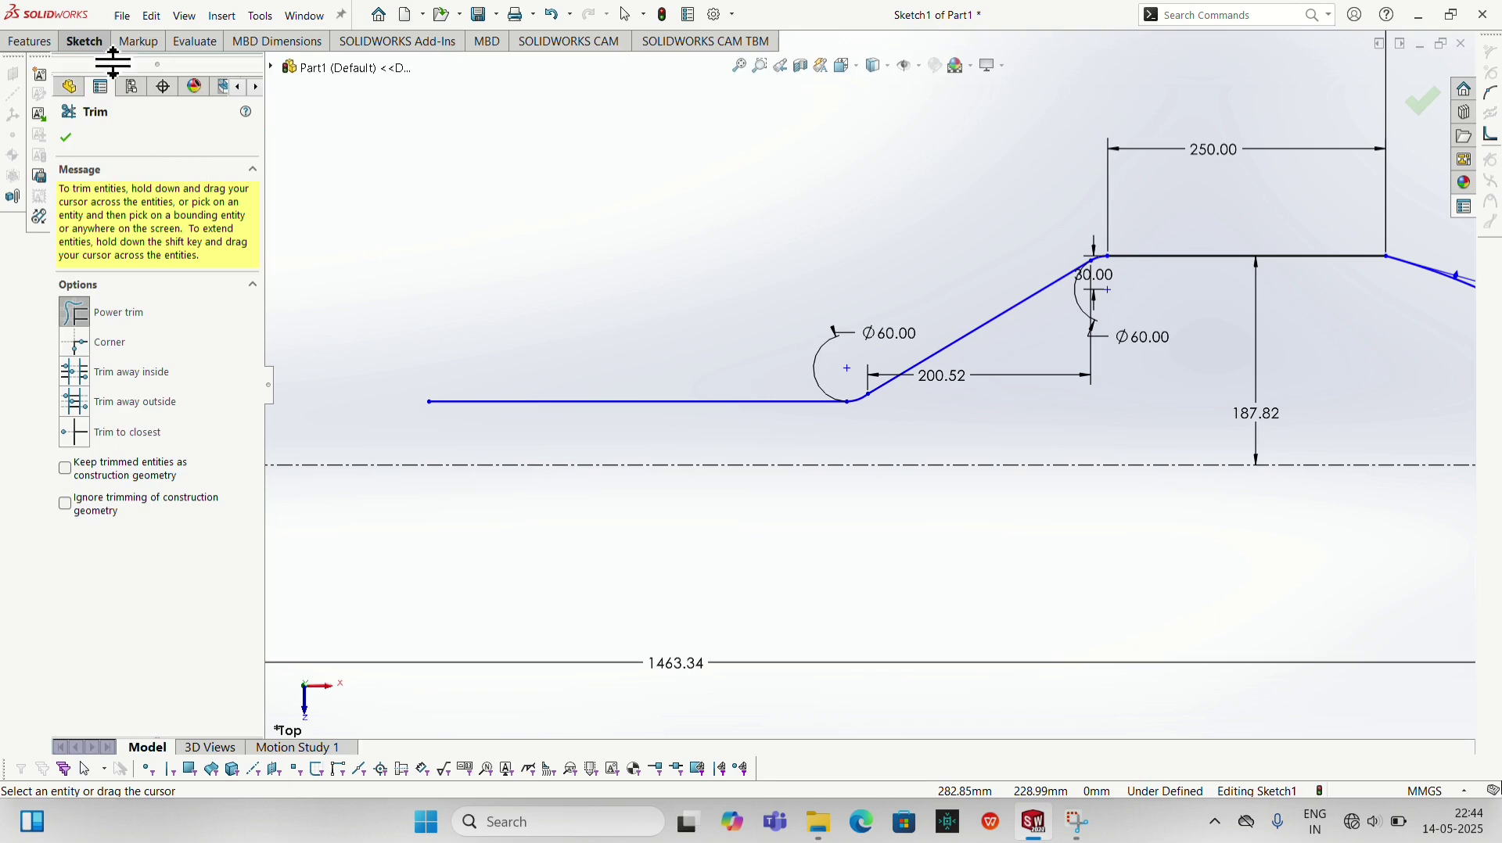
Dimension the length of the horizontal line running from the lower rounding arc toward the origin at 70.71 mm
click(88, 42)
click(98, 77)
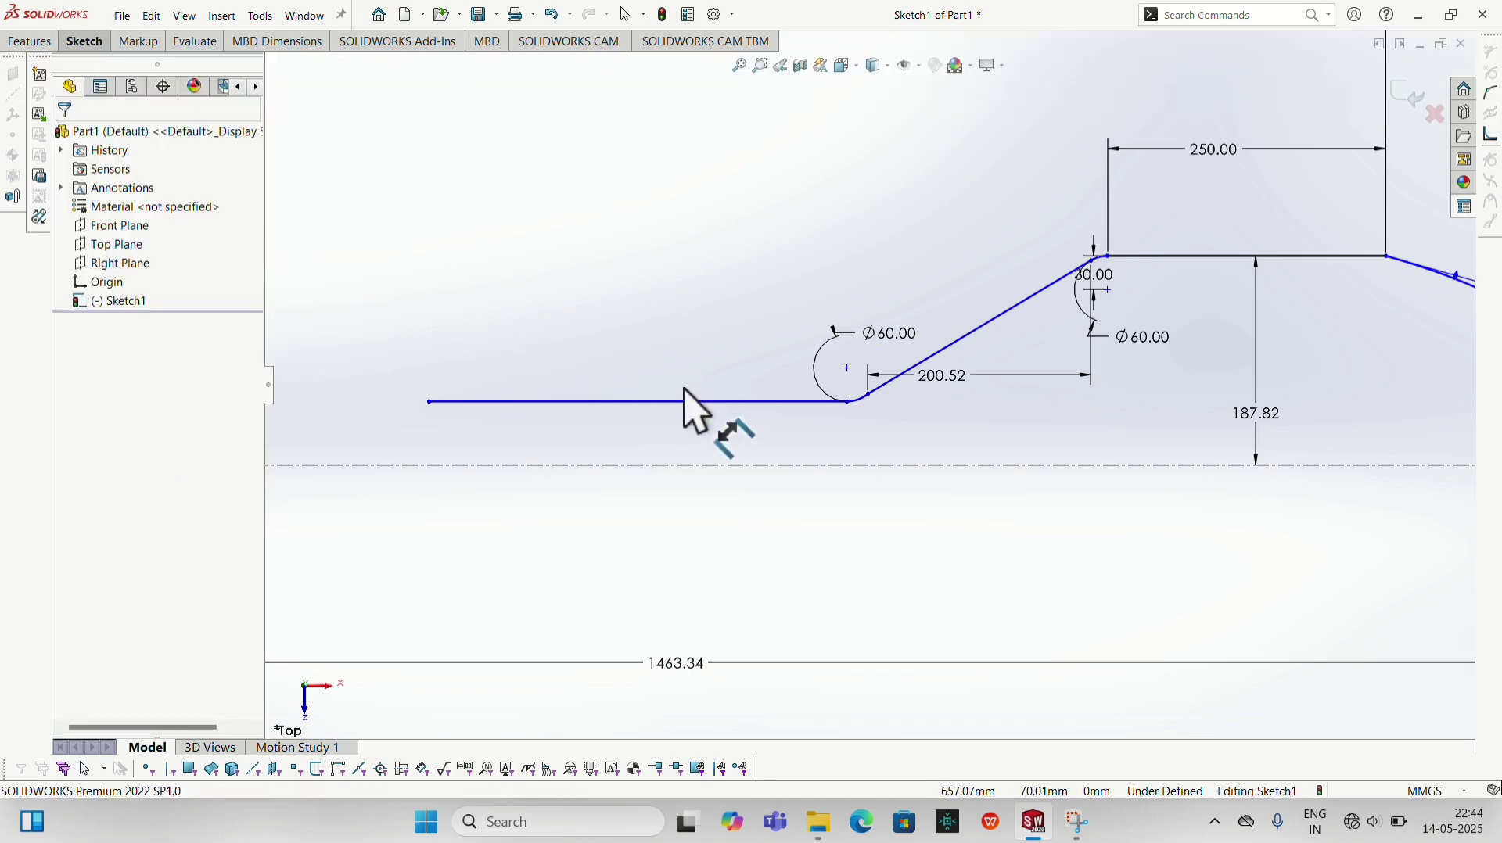
click(698, 402)
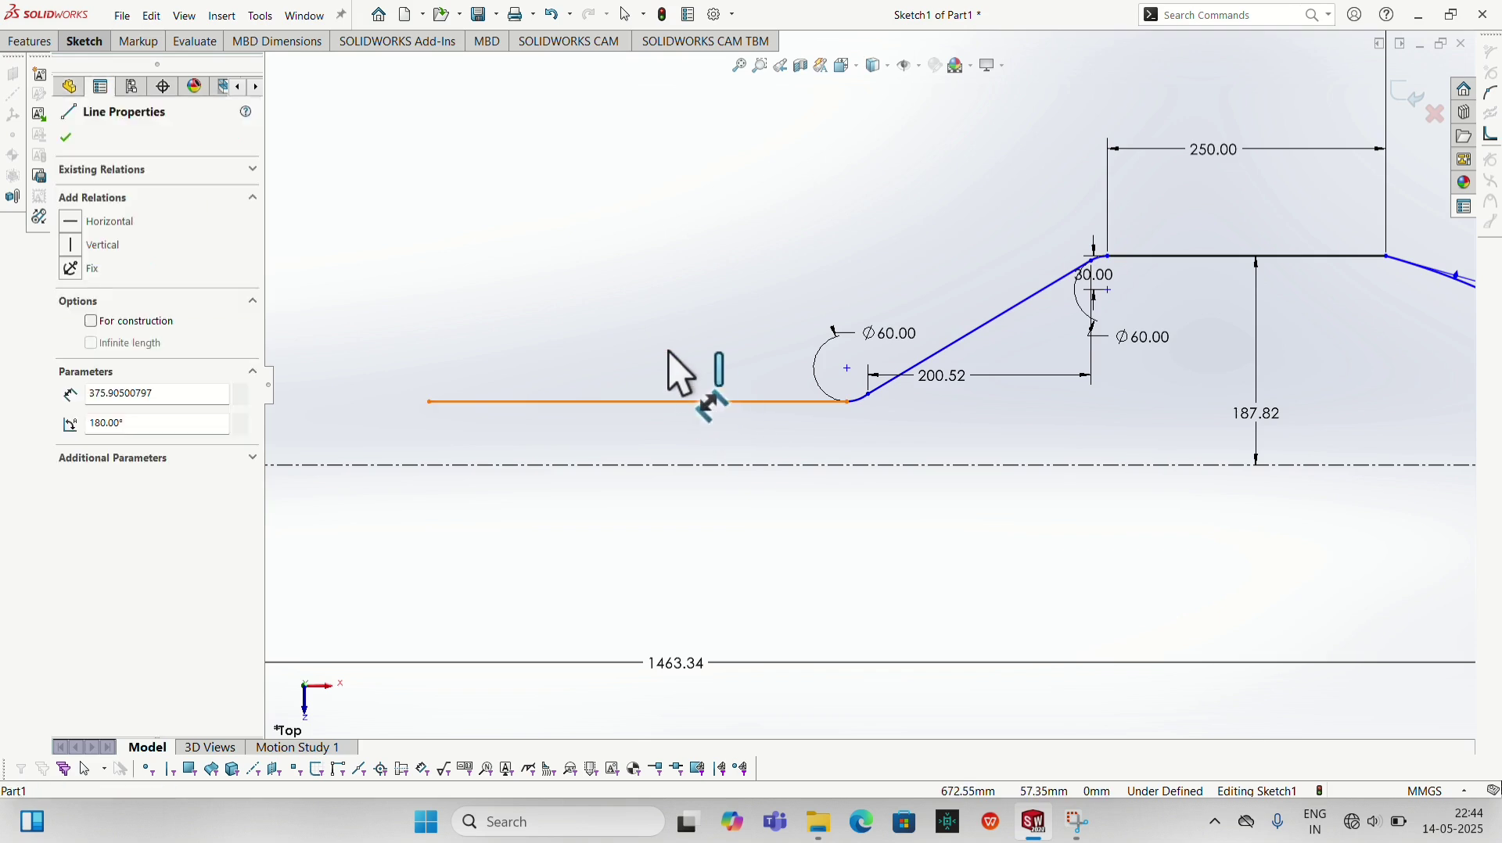
click(668, 346)
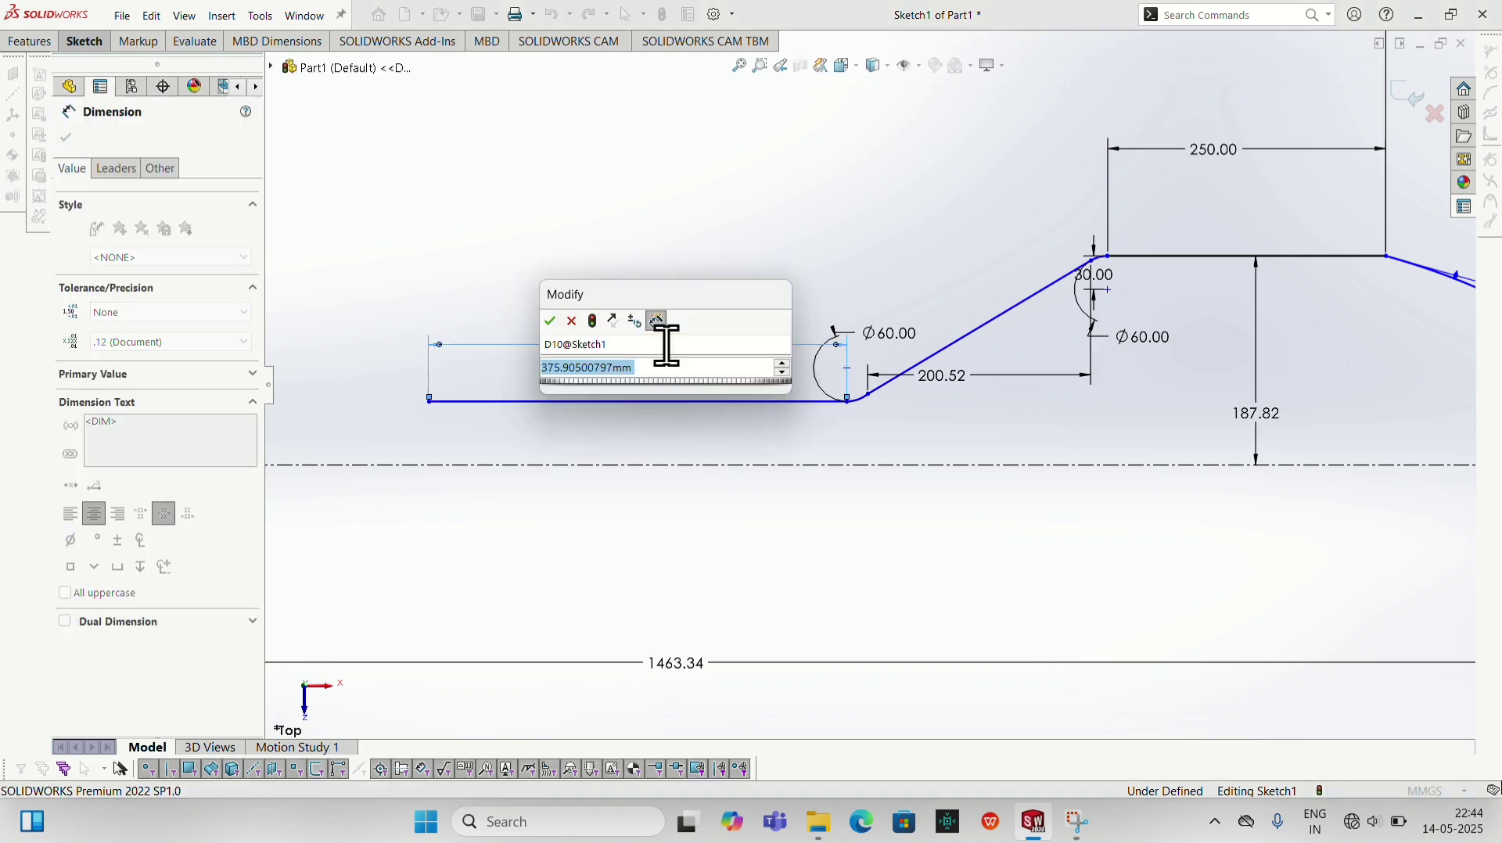
text(70.71)
key(Return)
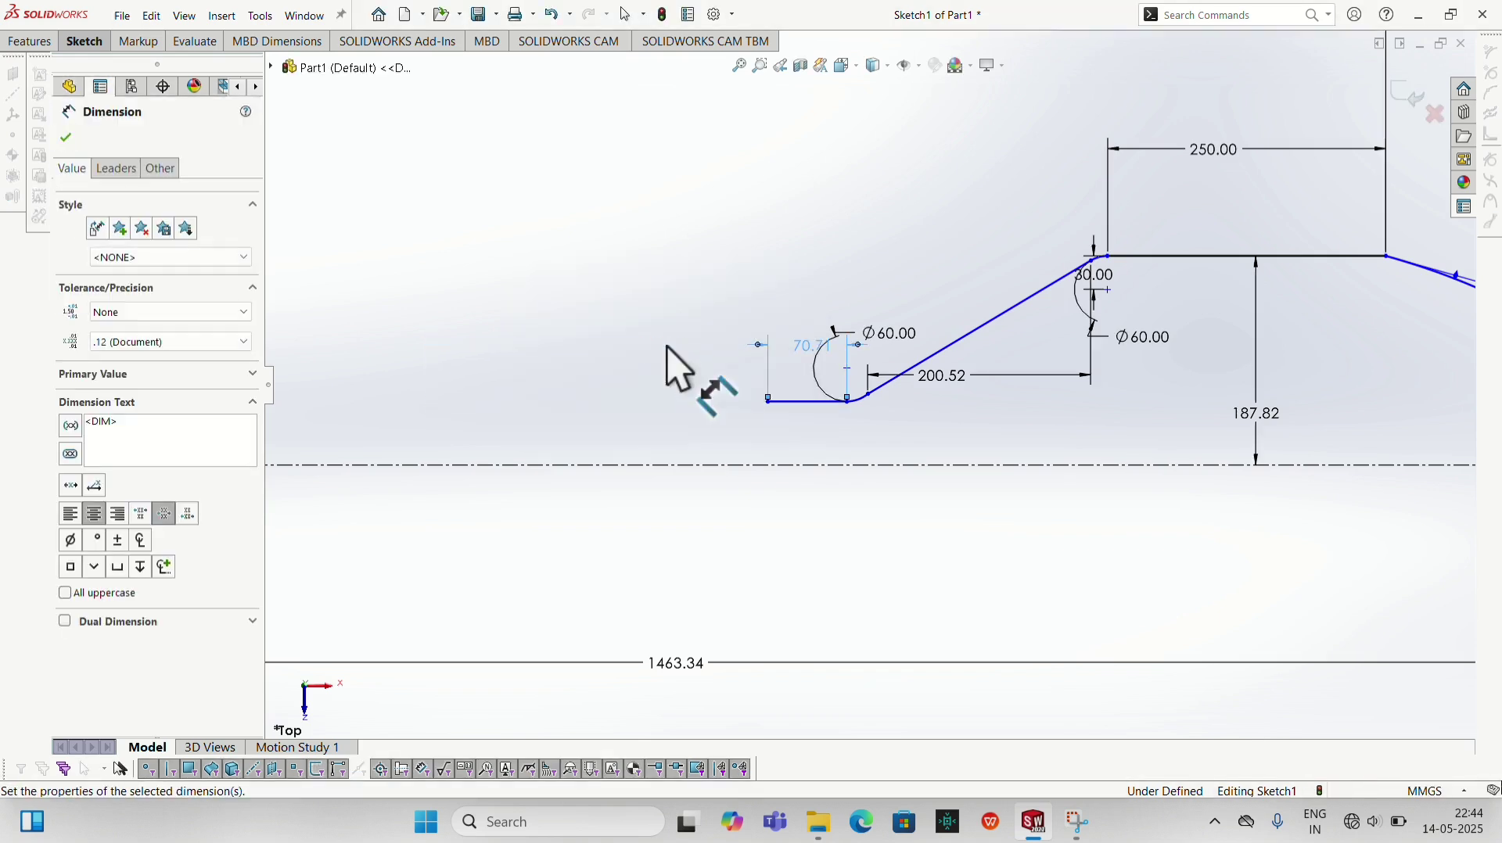
Dimension the height of the 70.71 mm horizontal line above the centerline at 143.64 mm
click(805, 402)
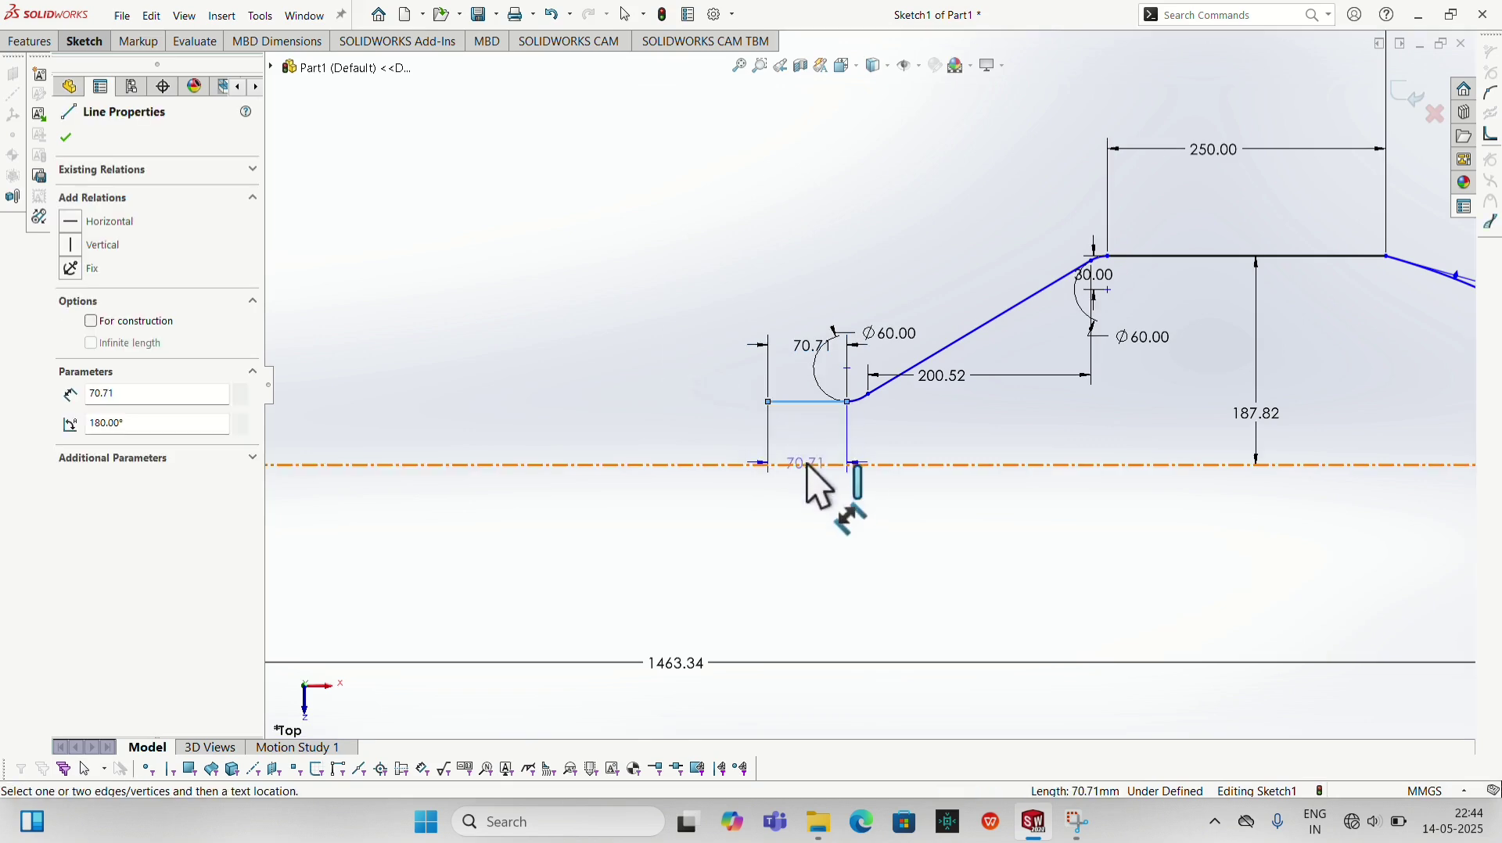
click(764, 465)
click(763, 452)
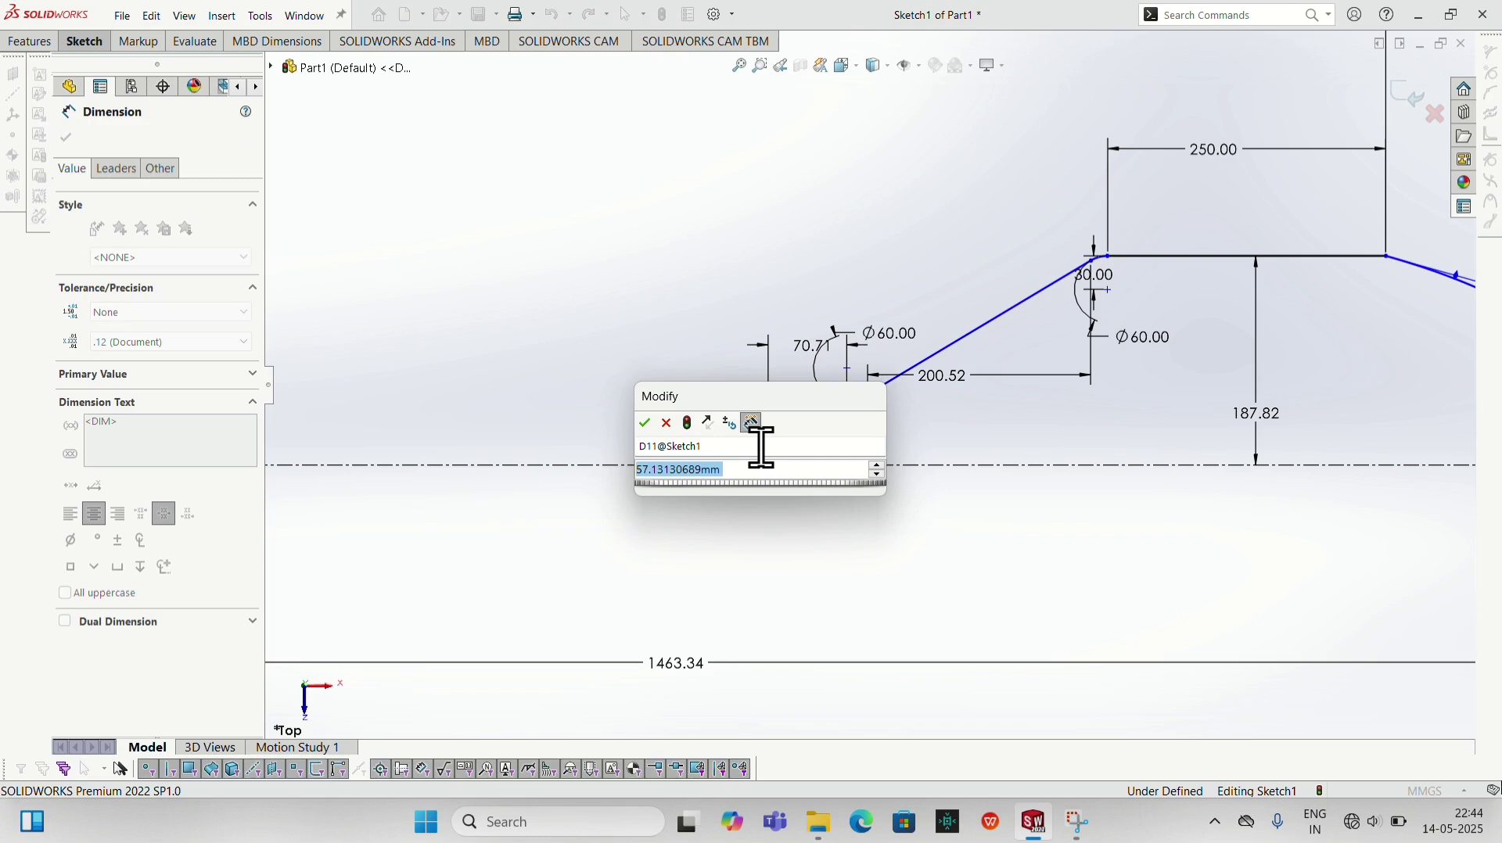
text(143)
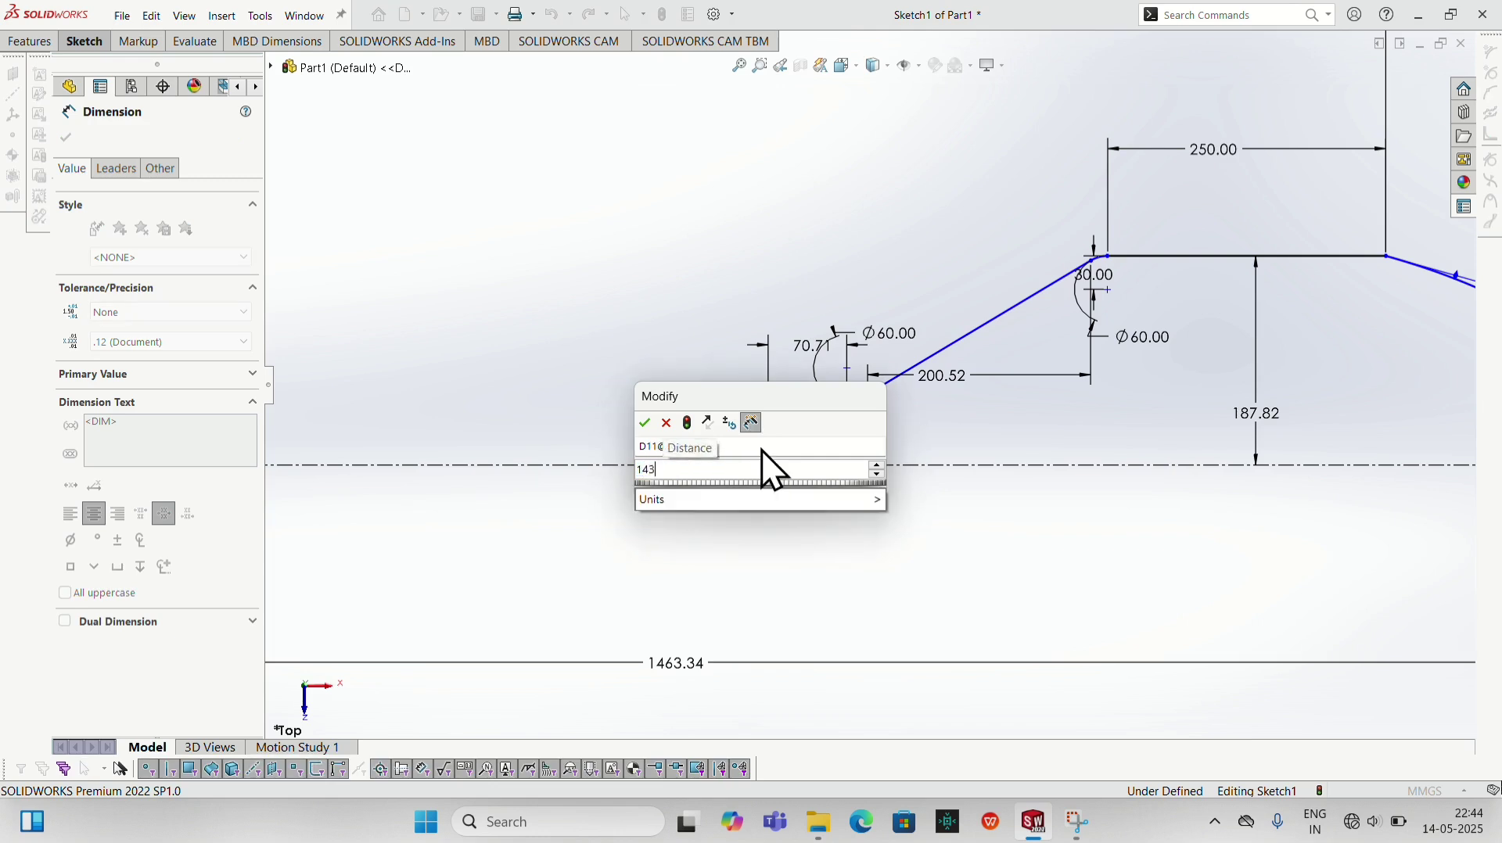
text(.64)
key(Return)
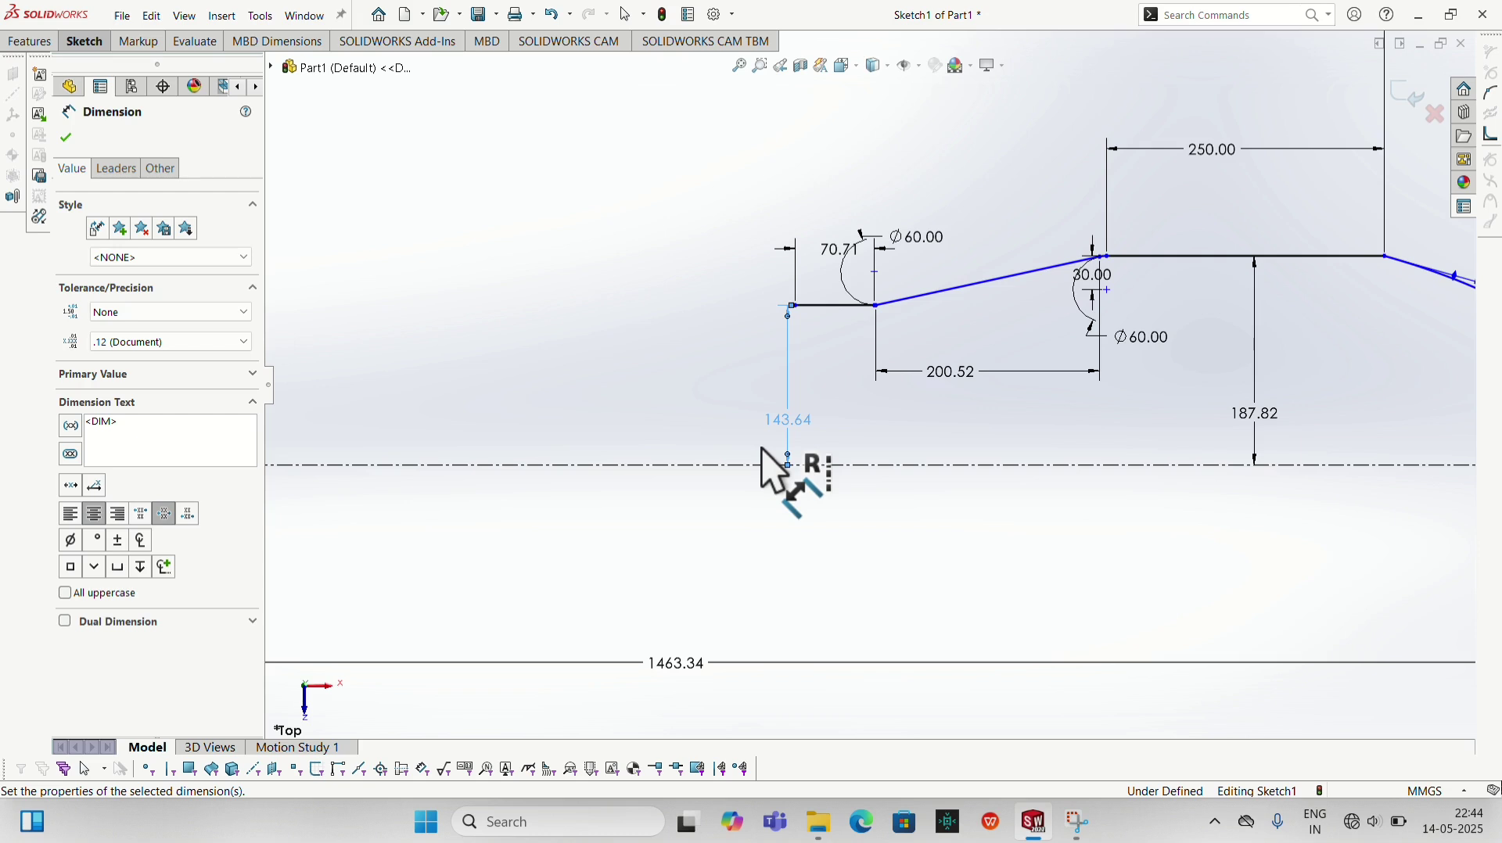
Sketch a circle of about 9 mm radius below the 70.71 mm line's free end, on its origin side, passing through that endpoint
click(88, 41)
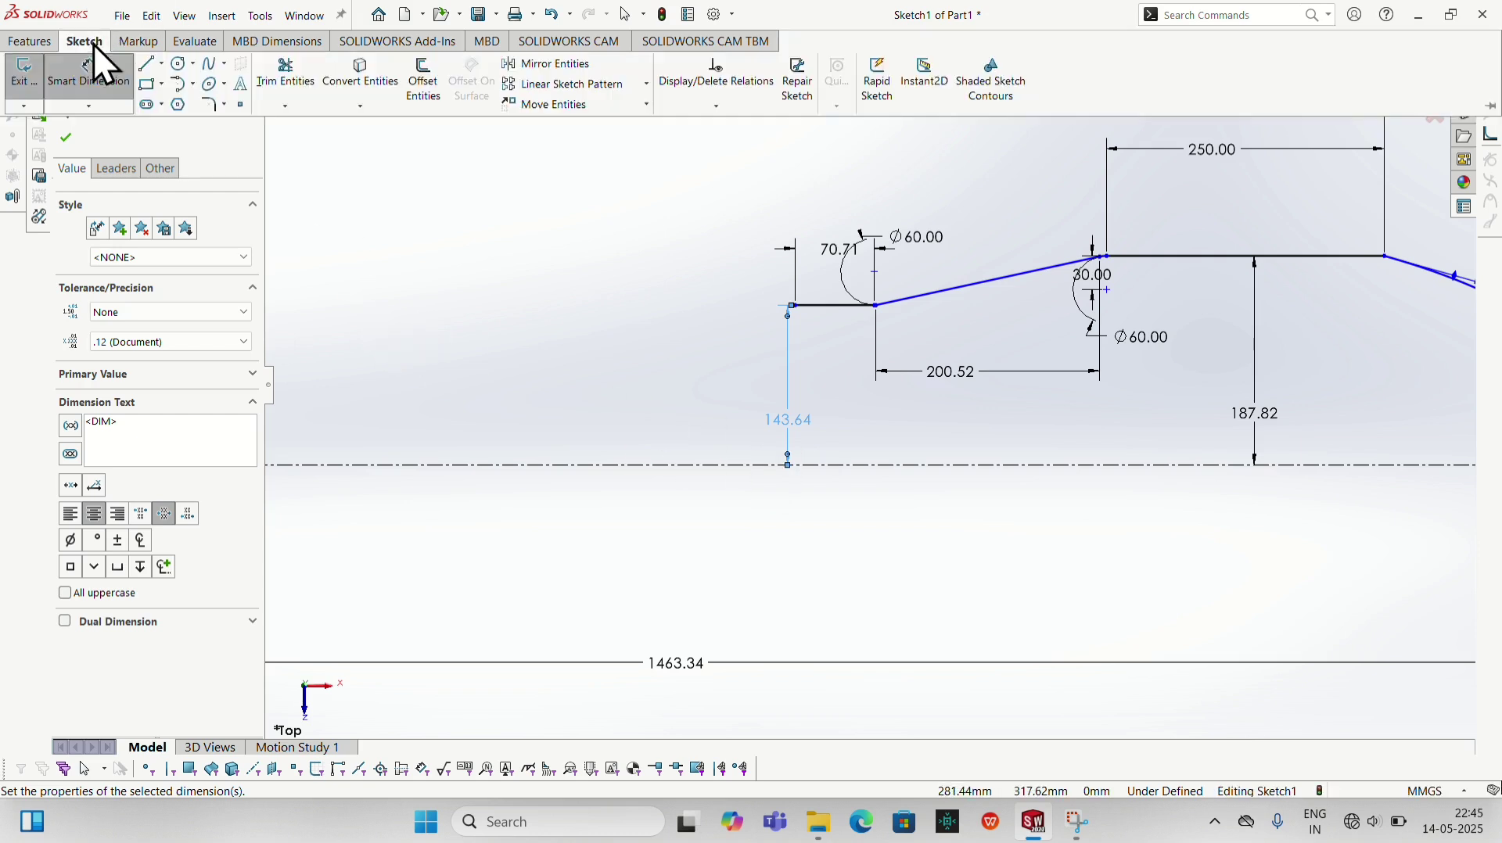
click(180, 62)
scroll(837, 395, down, 5)
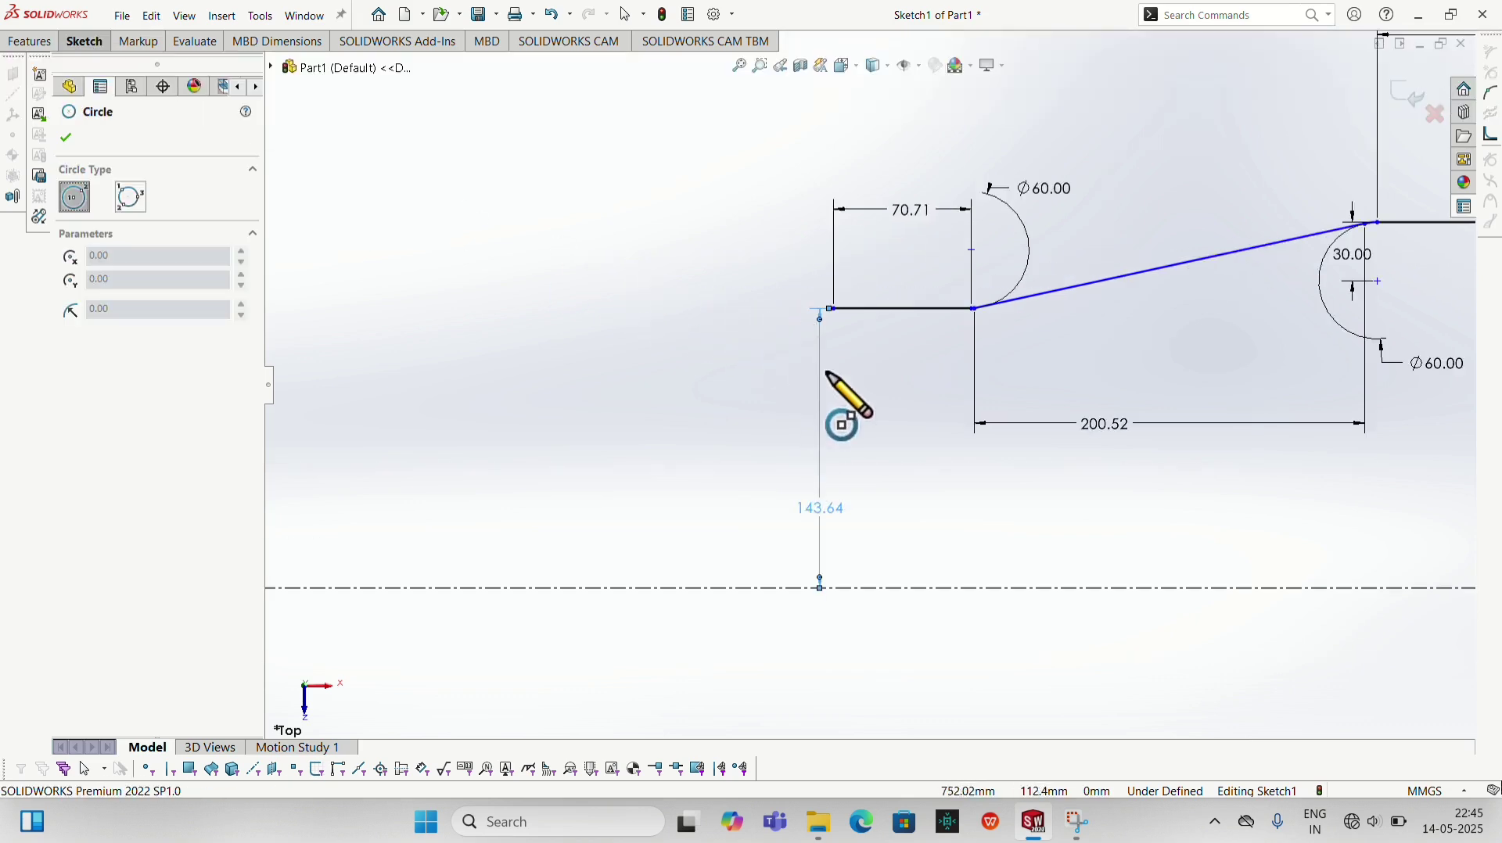
click(814, 331)
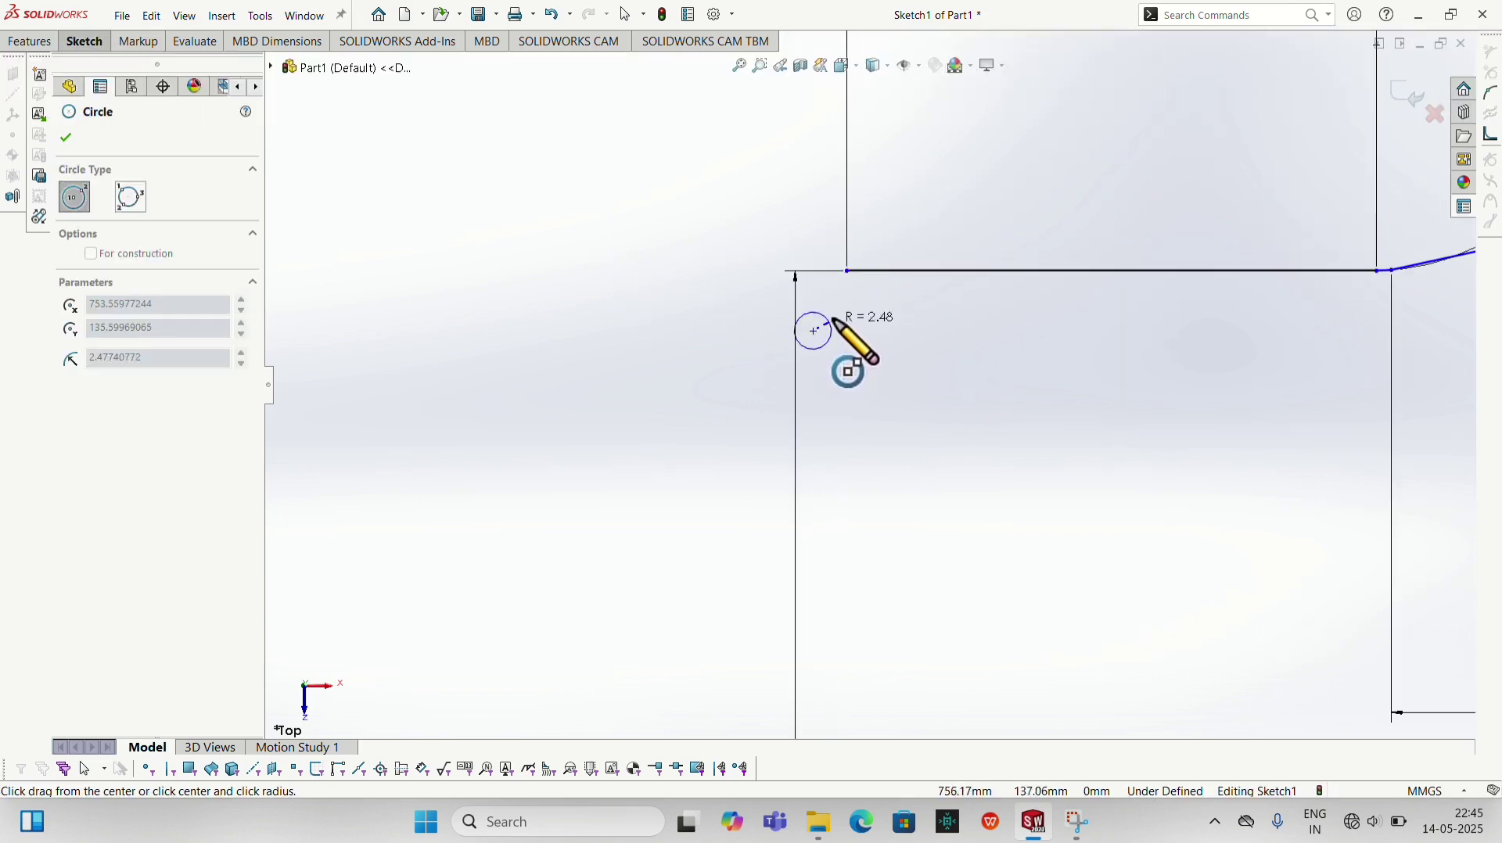
click(847, 271)
Dimension the diameter of the circle at the 70.71 mm line's free end at 60 mm
click(90, 45)
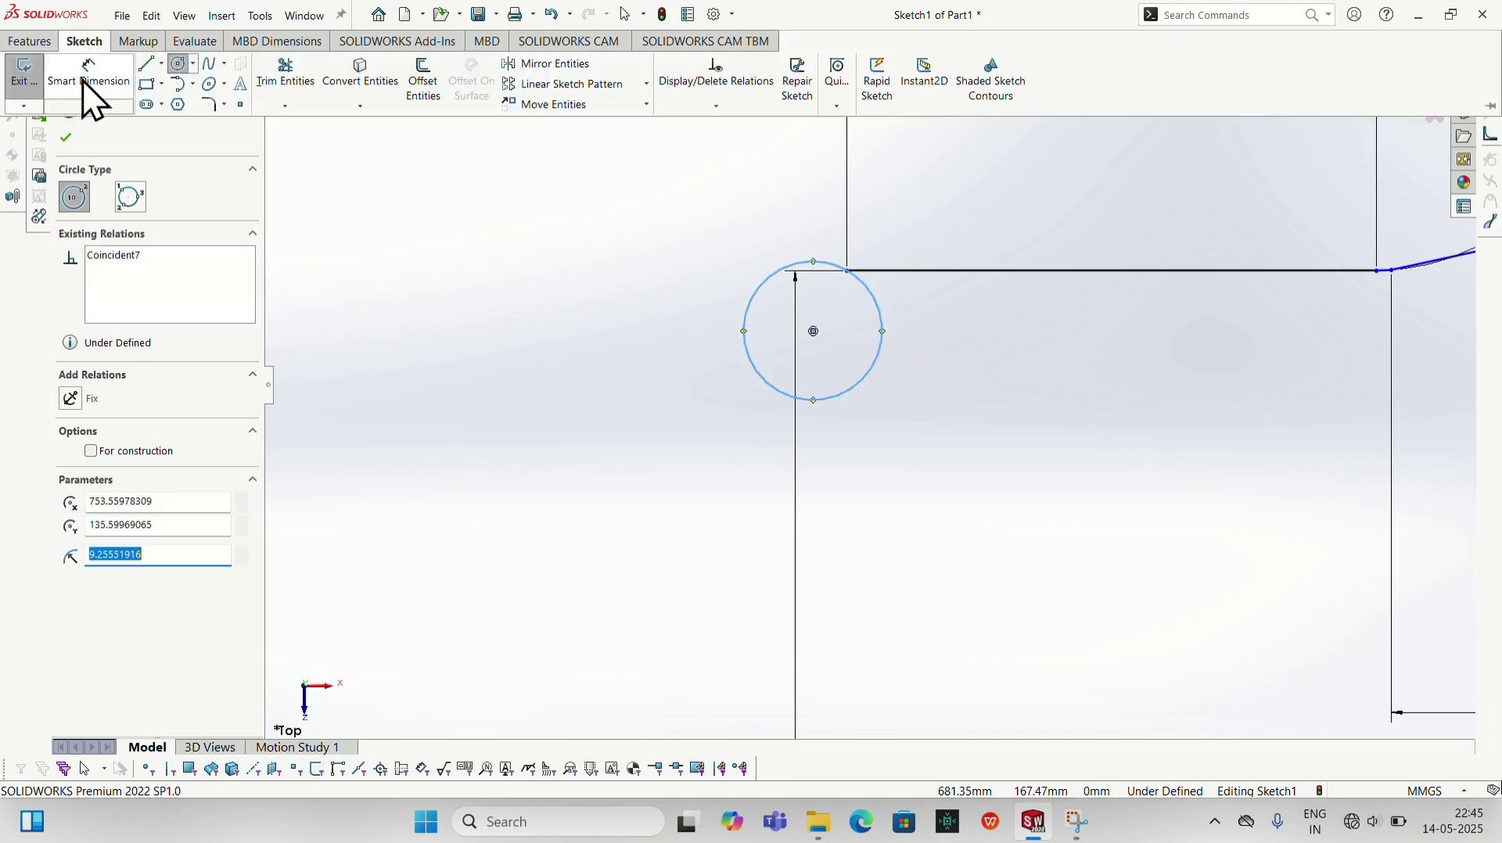
click(83, 81)
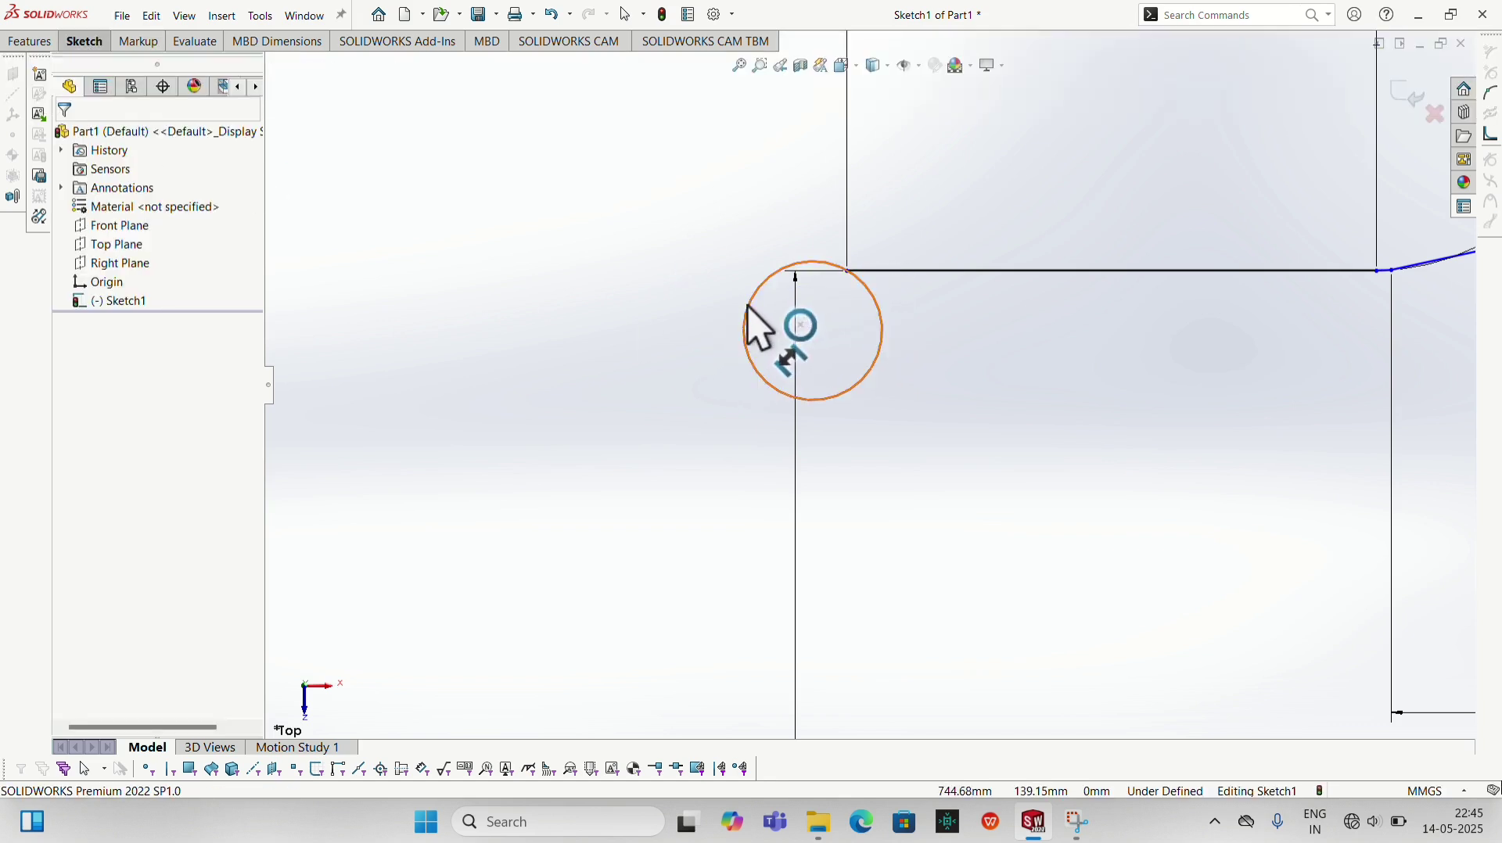
click(748, 328)
click(688, 259)
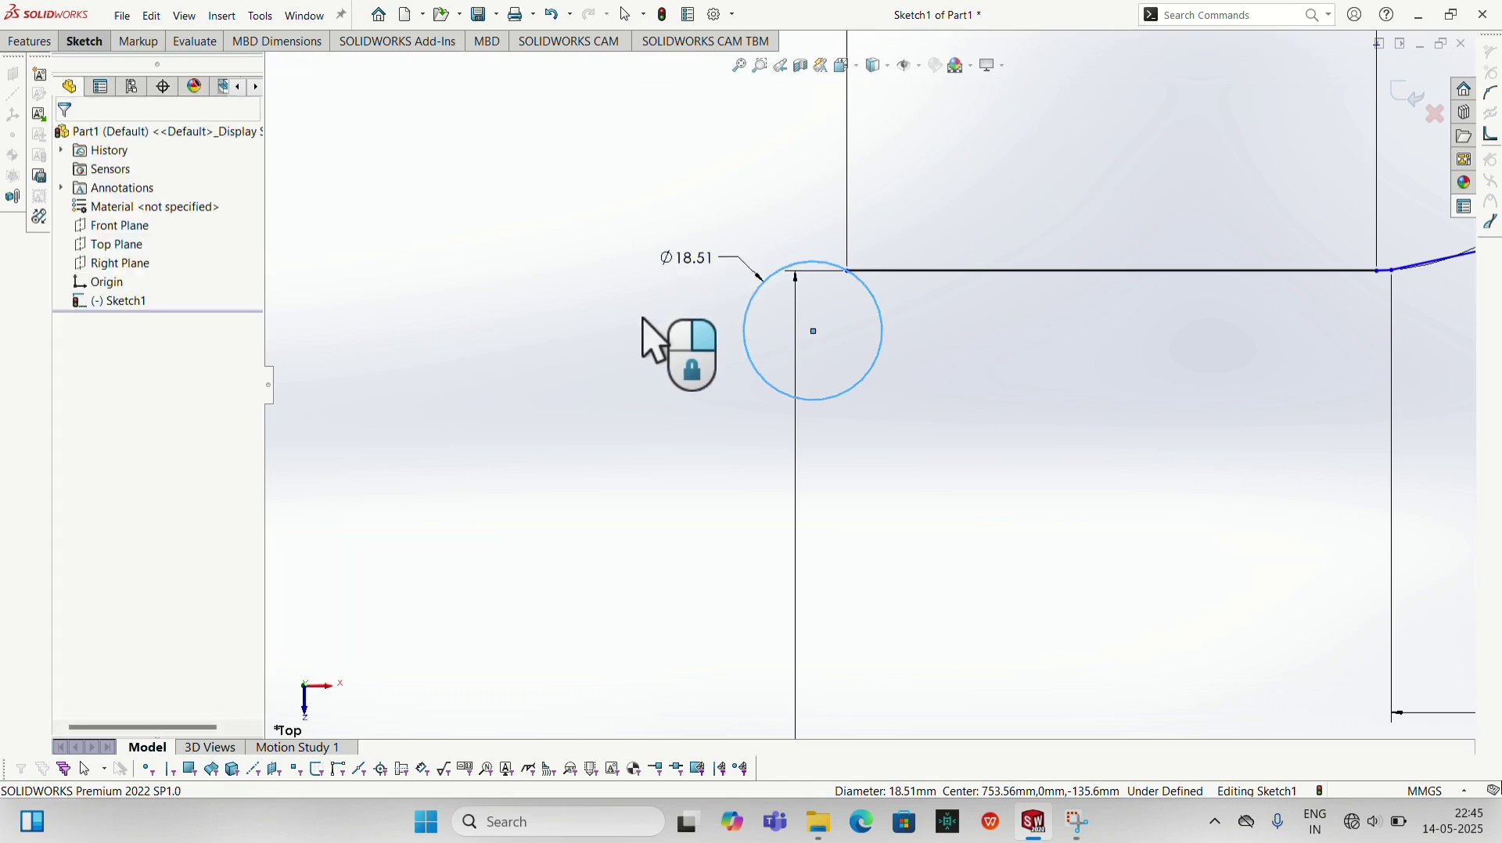
text(60)
key(Return)
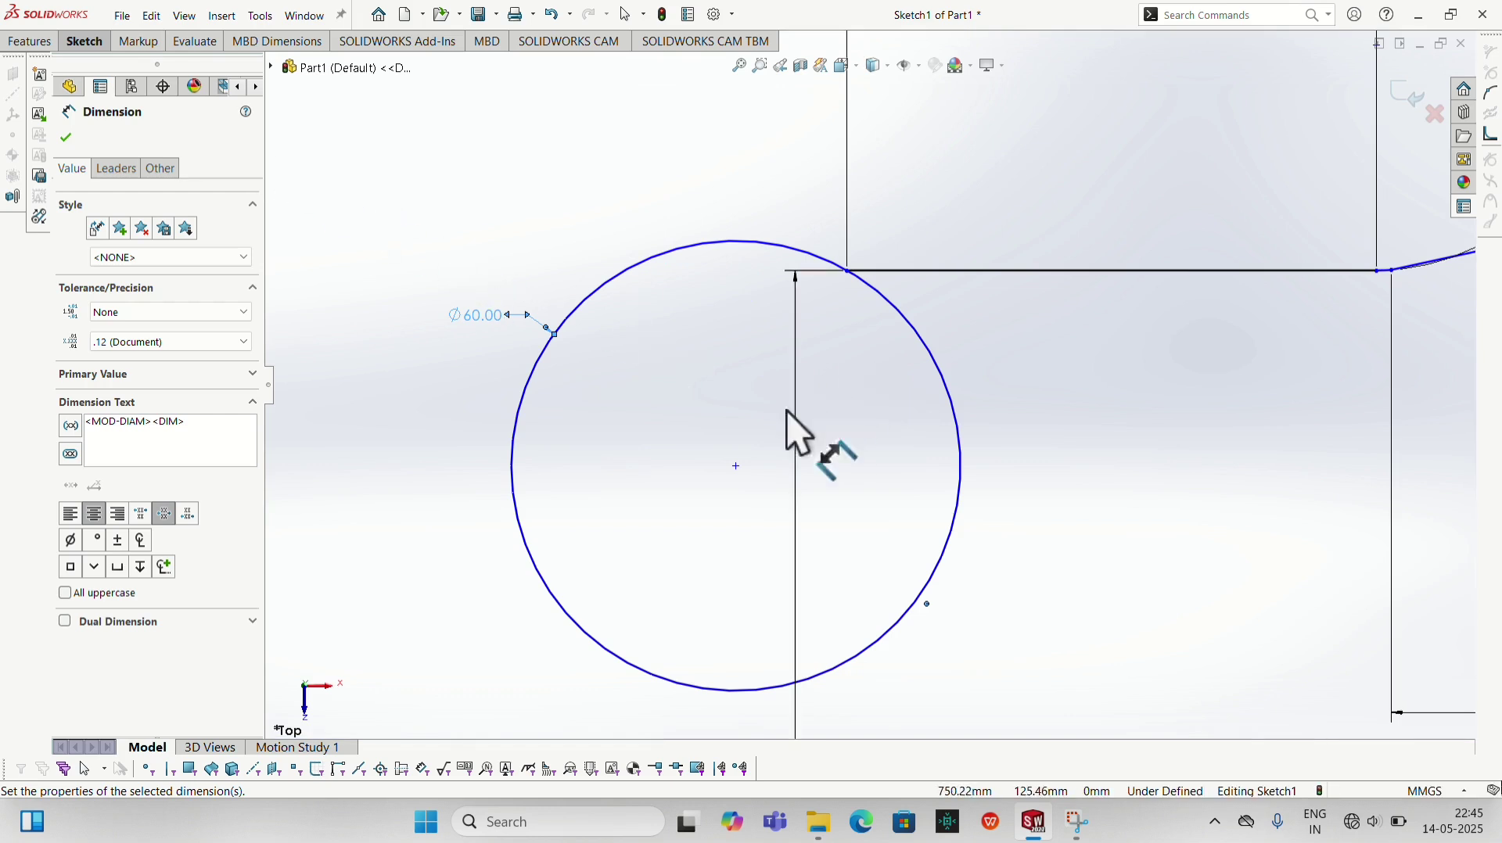
Dimension the vertical distance between the new circle's center and the 70.71 mm horizontal line at 30 mm
click(736, 466)
click(942, 271)
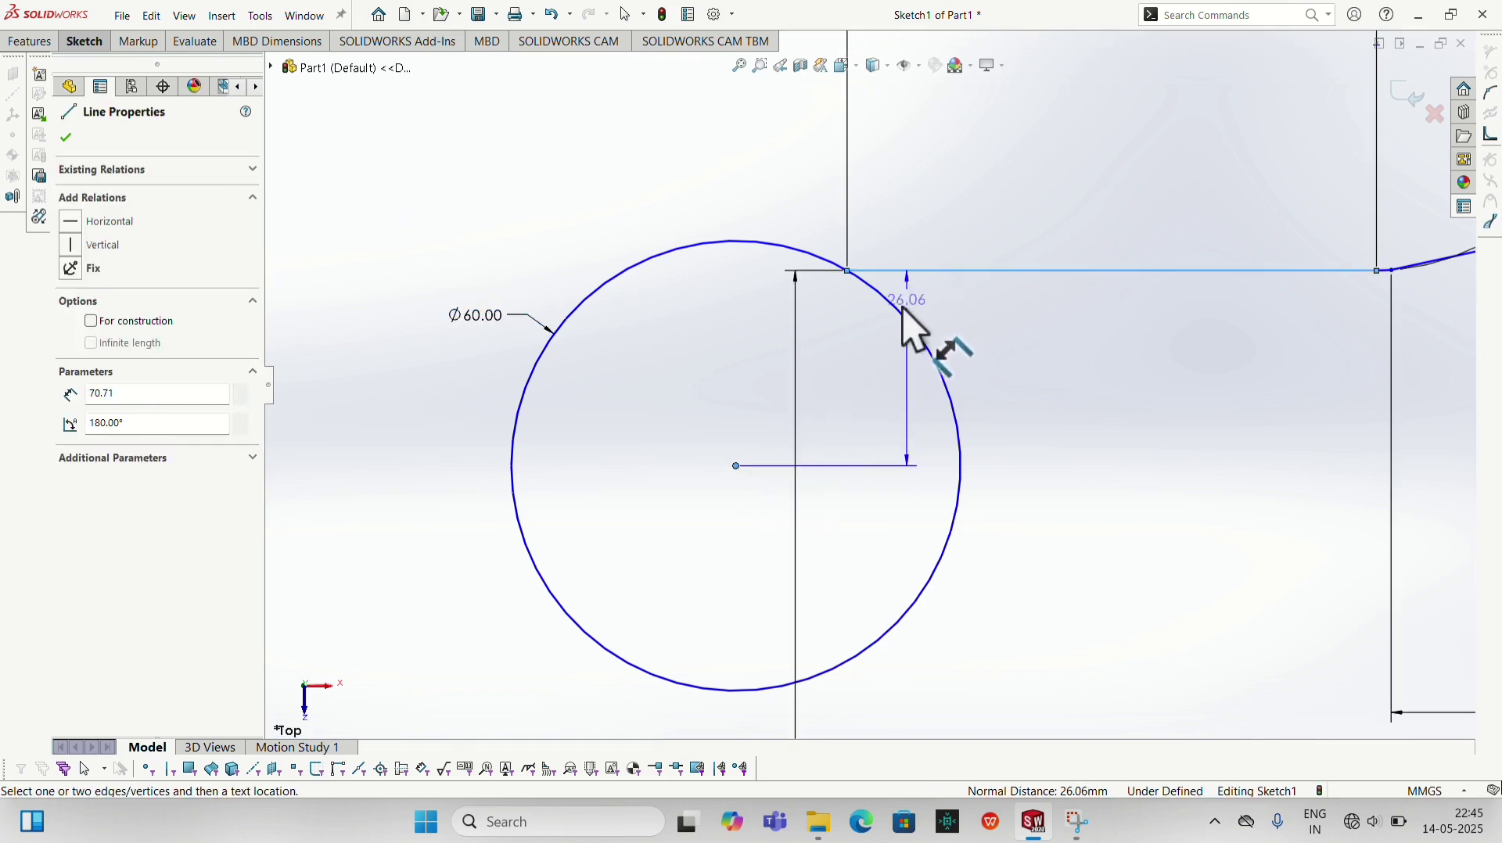
click(888, 385)
click(876, 361)
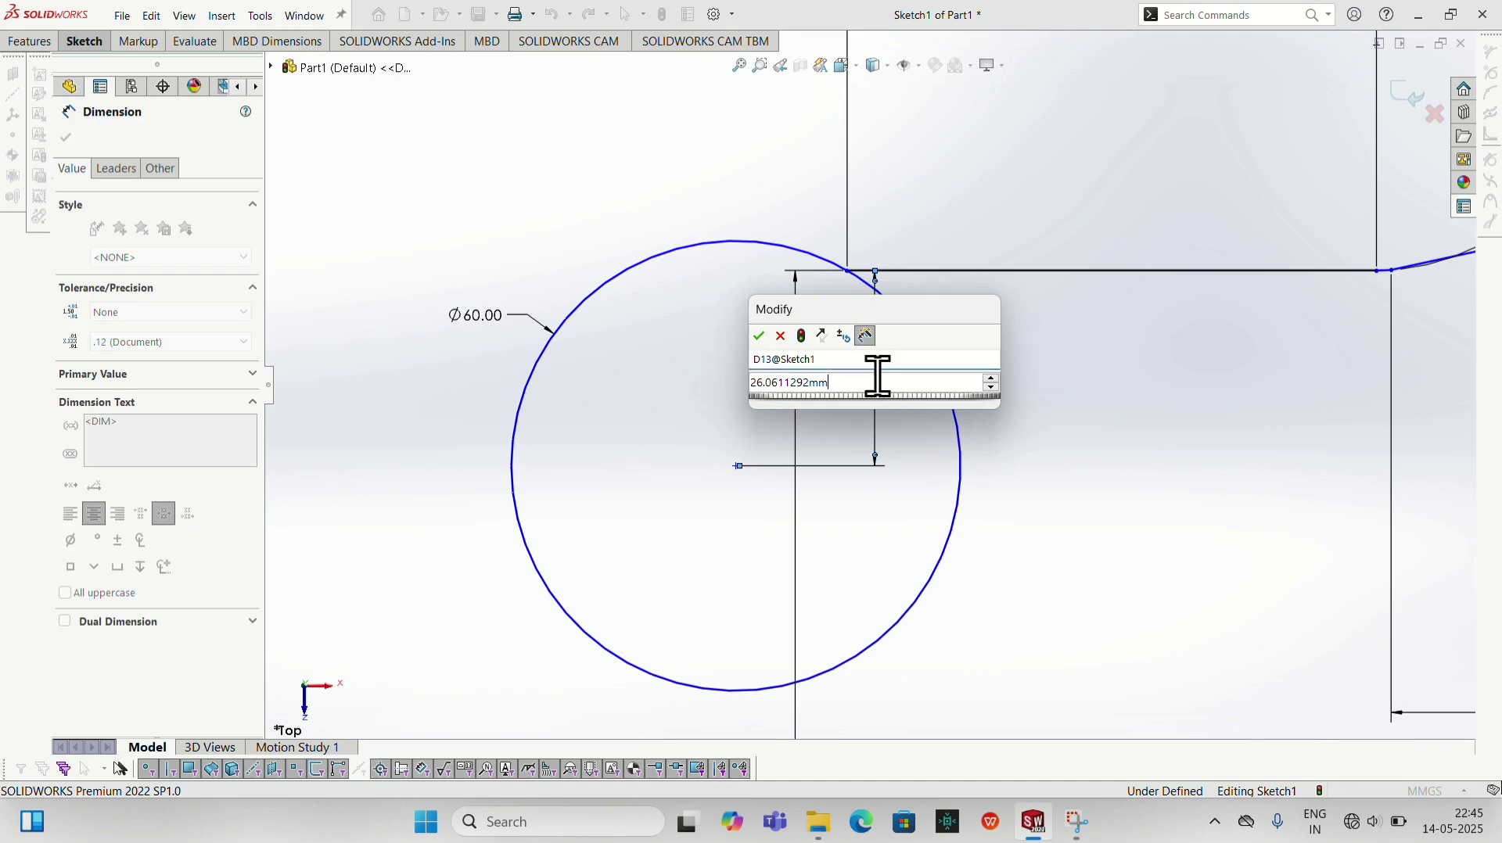
drag(877, 377, 670, 386)
text(30)
key(Return)
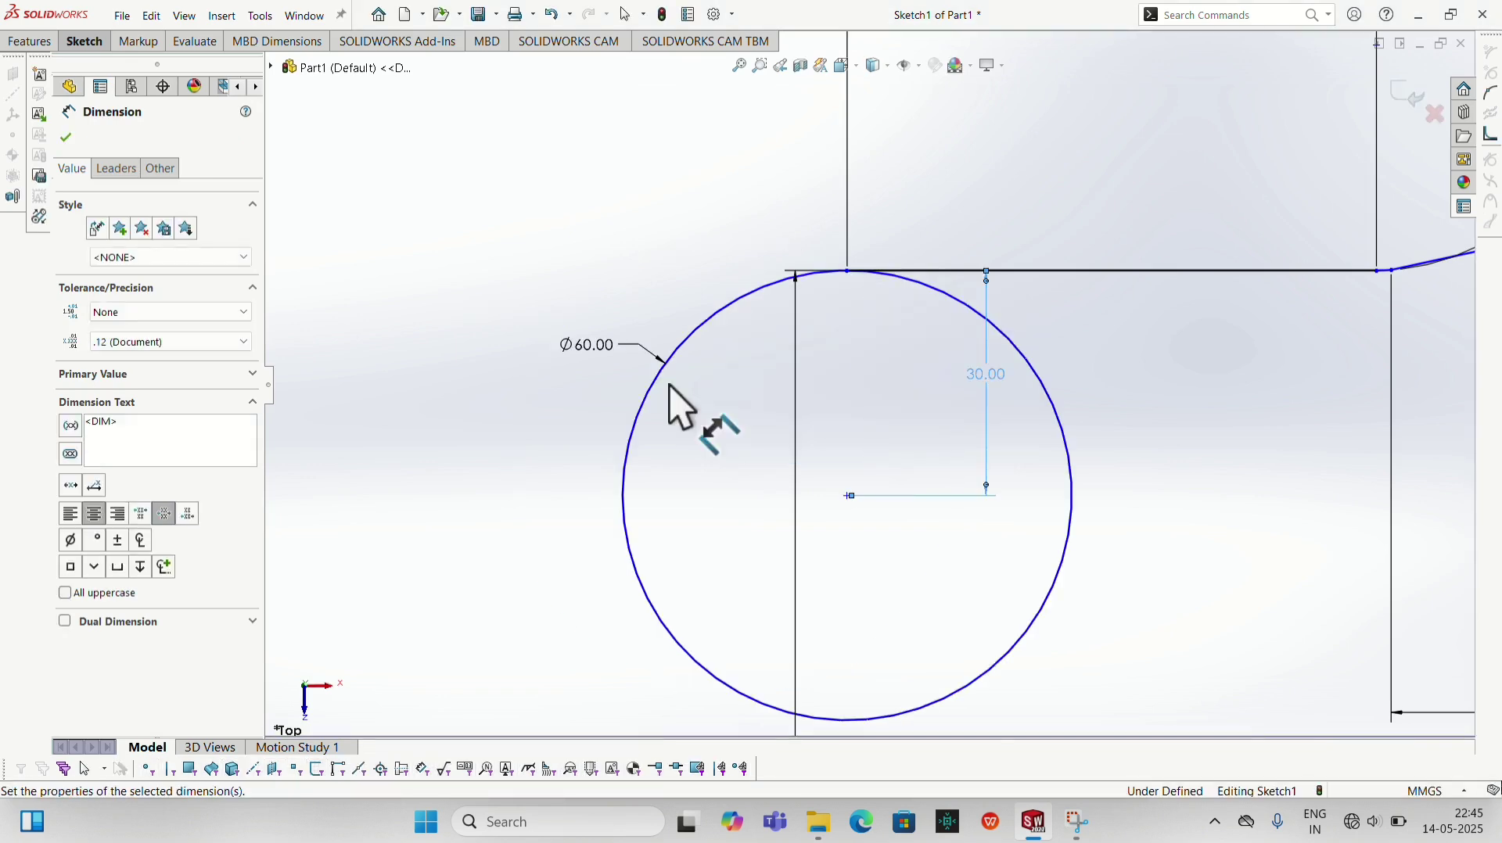
Sketch a sloped line about 235 mm long from near the circle's highest point down toward the origin, above the centerline
click(82, 41)
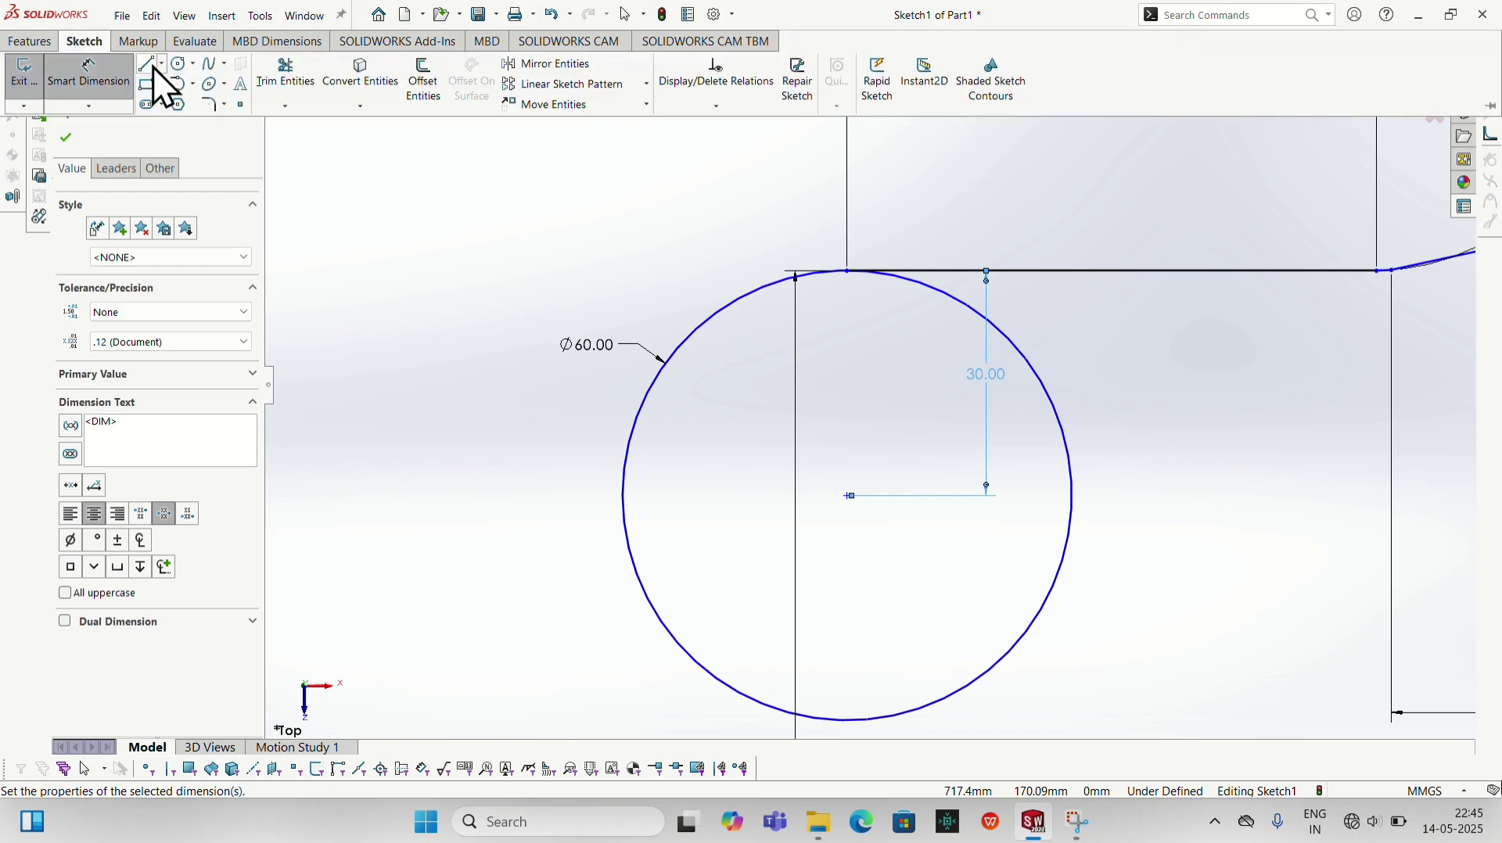
click(148, 64)
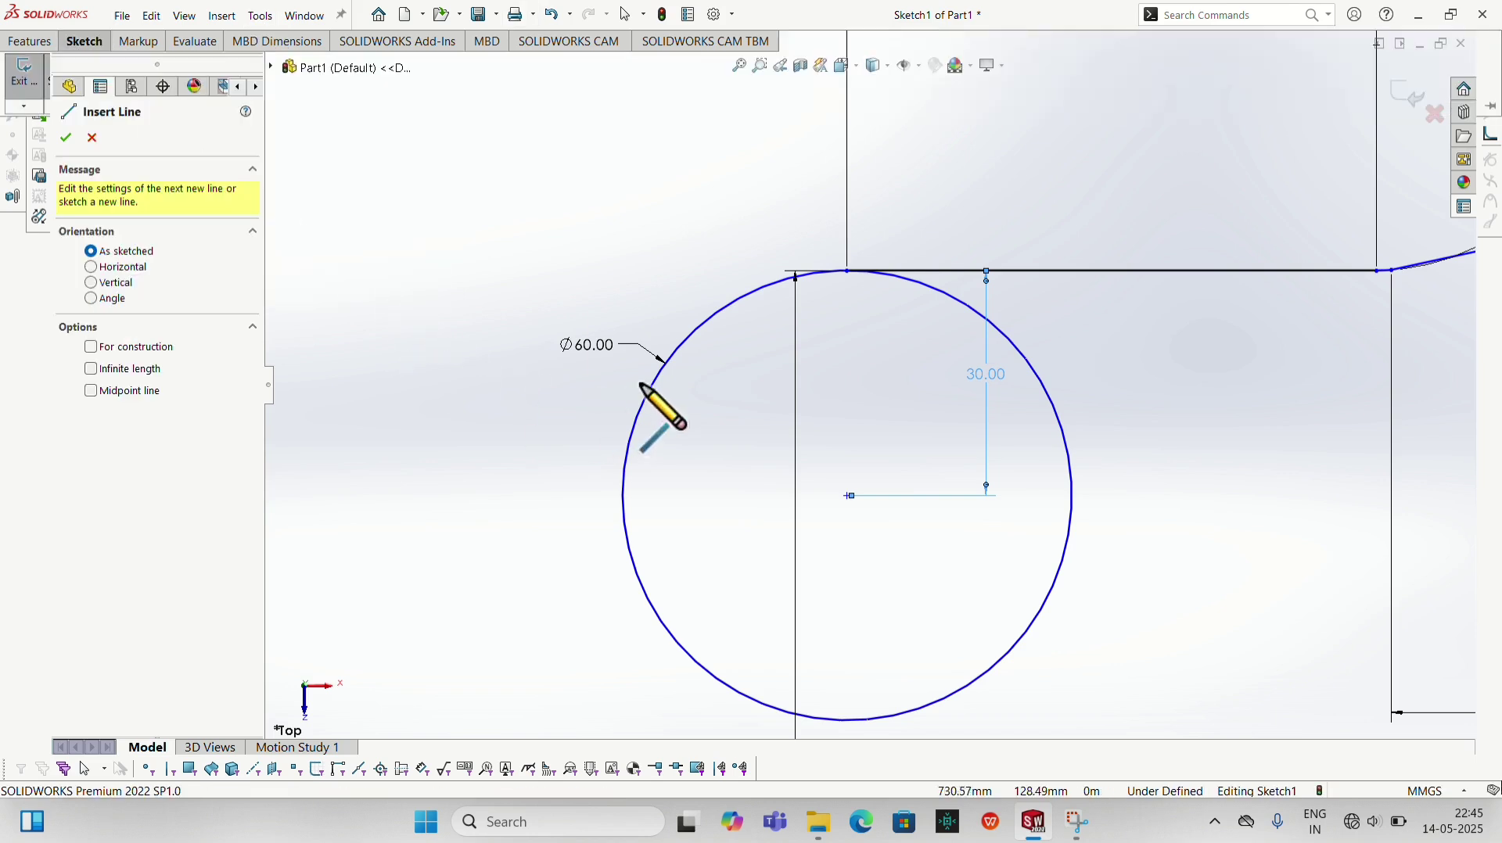
click(708, 317)
scroll(706, 321, down, 5)
scroll(770, 367, up, 8)
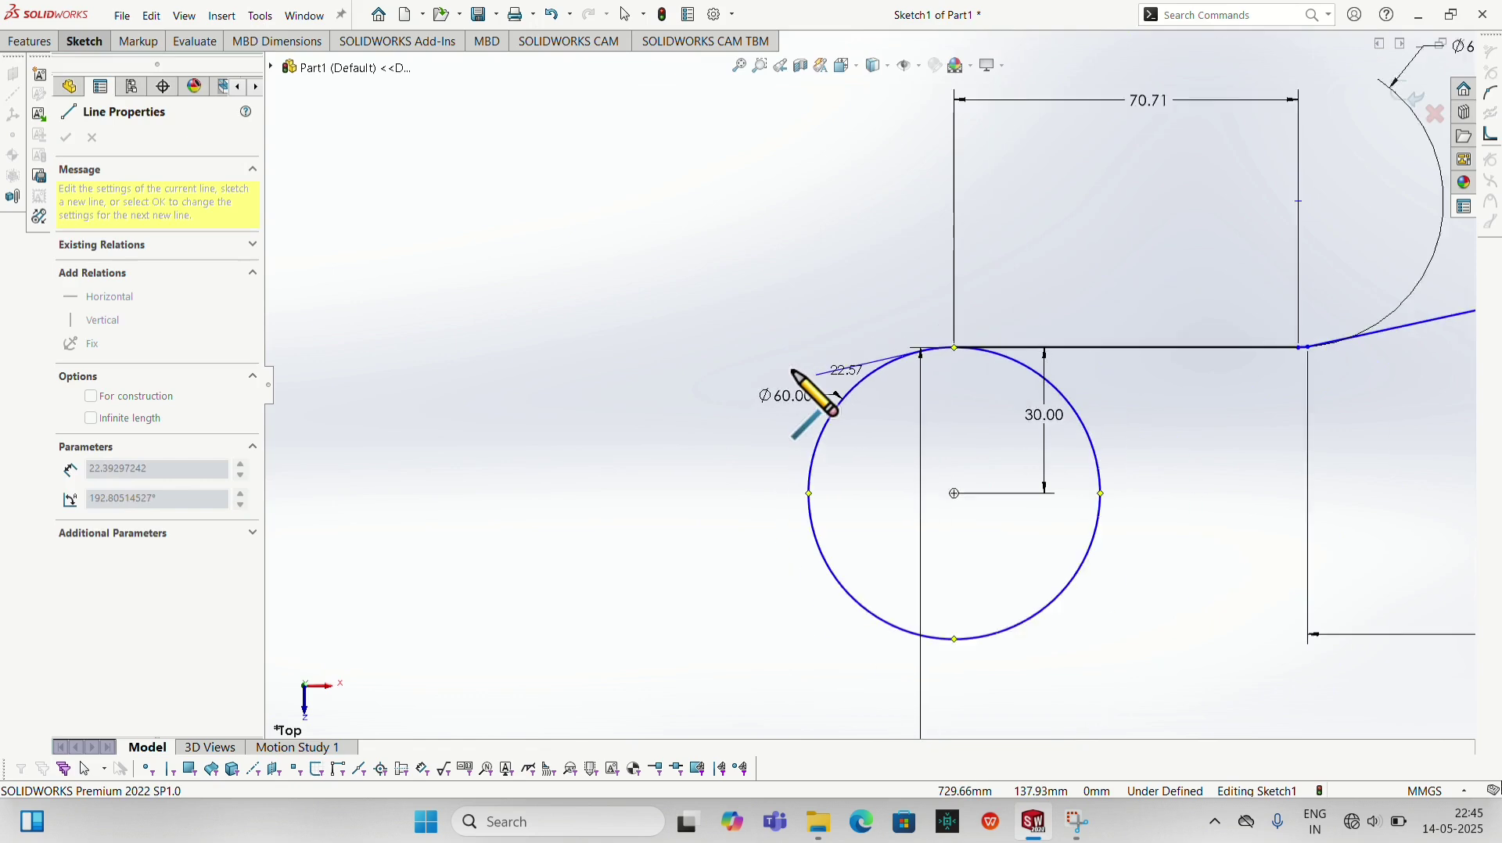
scroll(794, 373, up, 5)
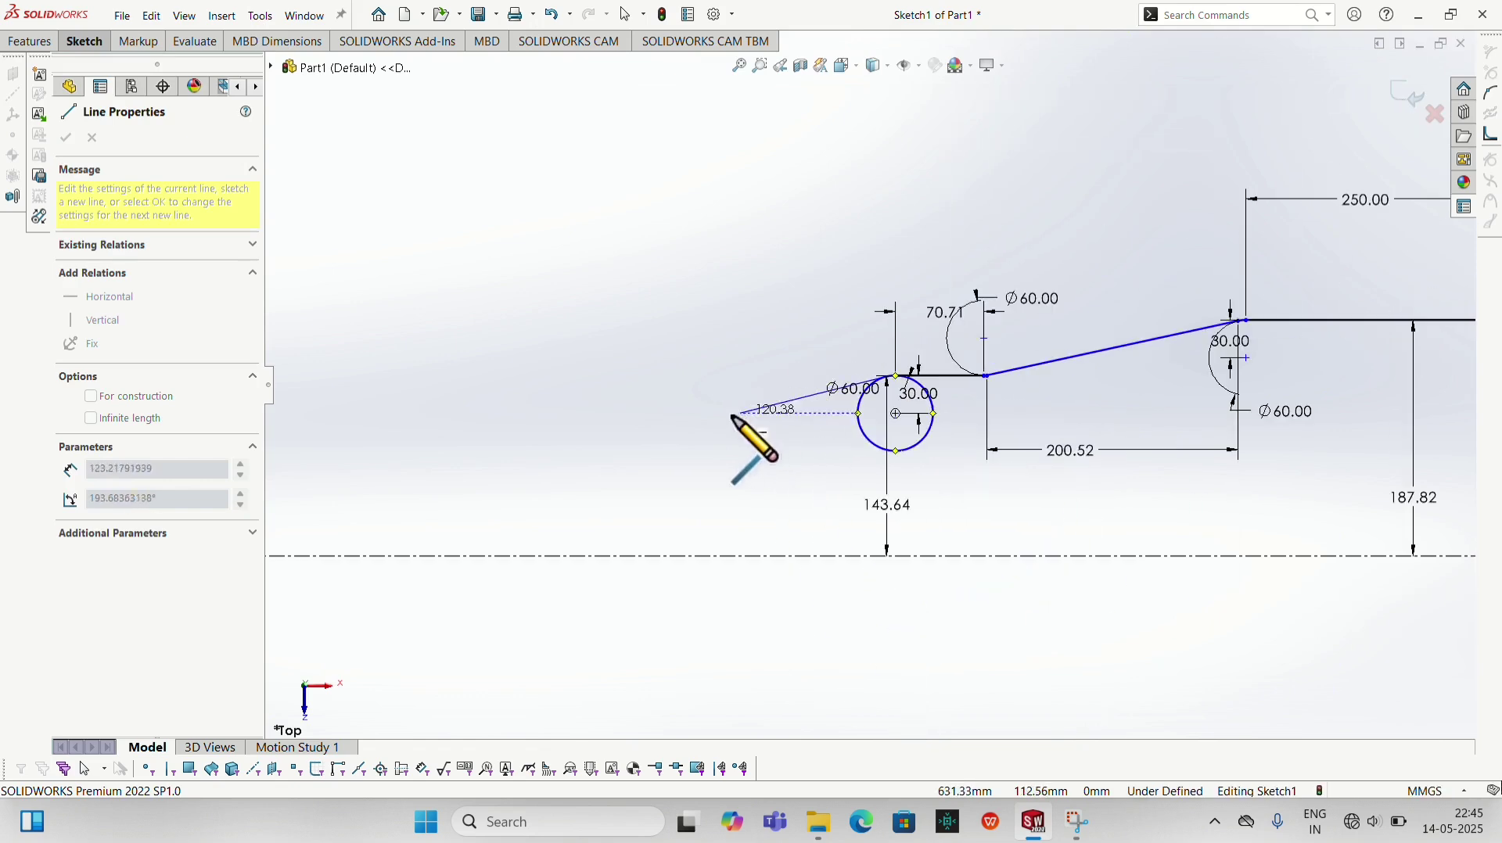
click(602, 455)
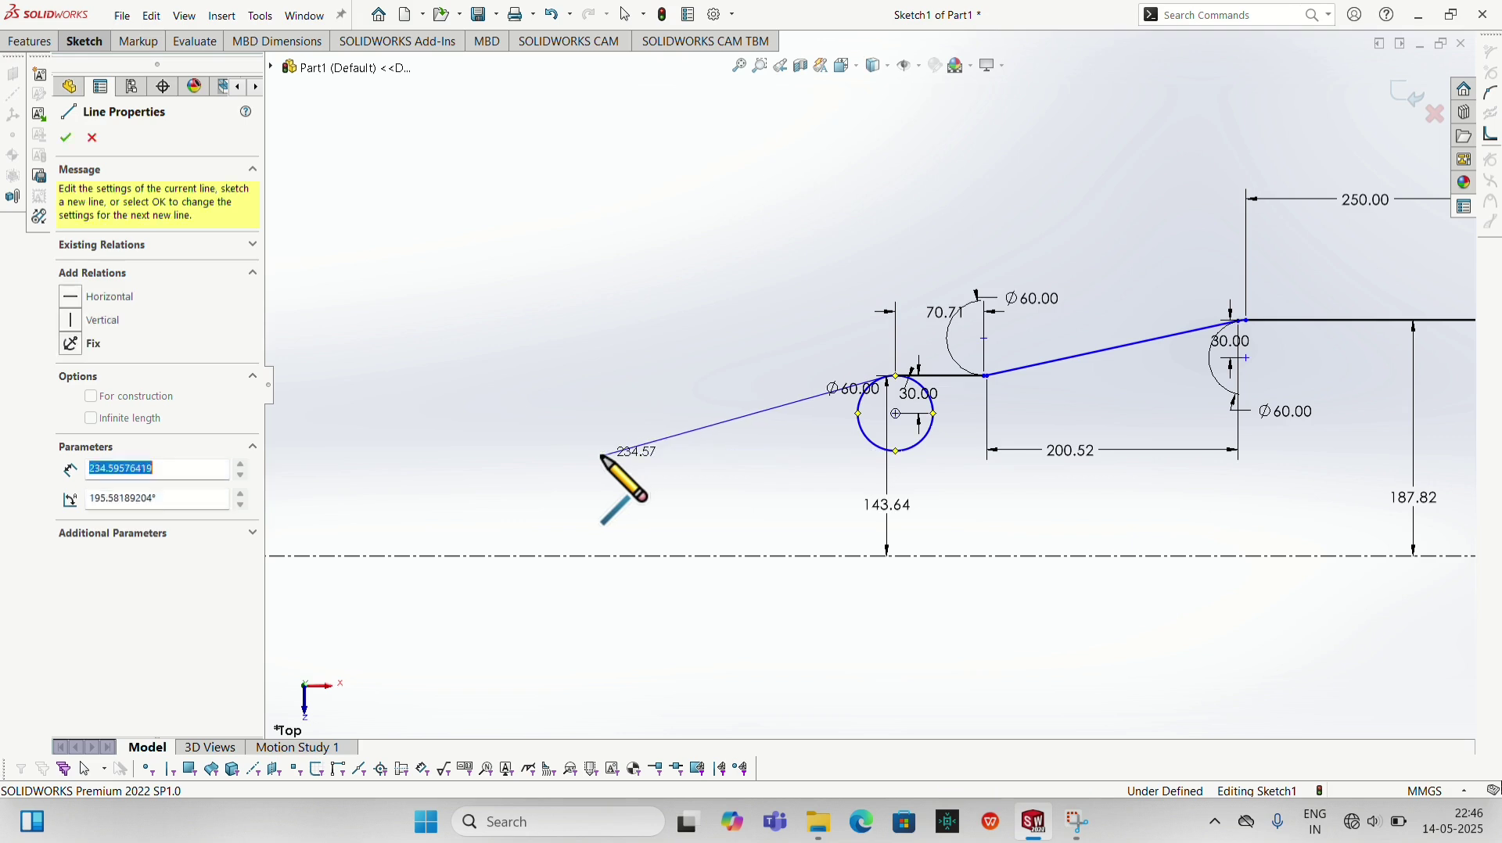
key(Escape)
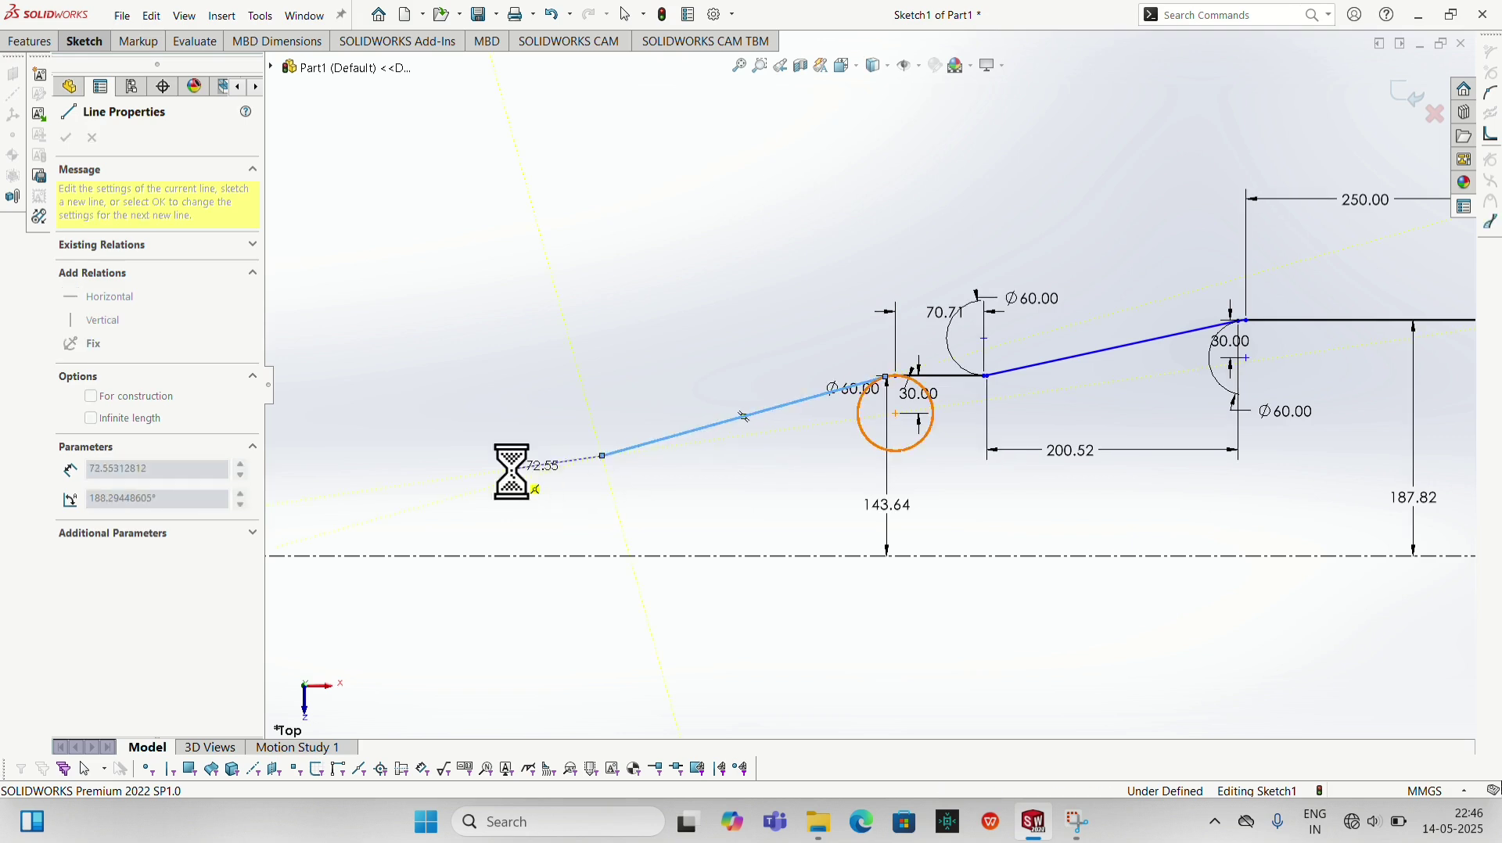
Trim the circle with Power trim, keeping only the short upper arc between the 70.71 mm line and the new sloped line
click(88, 47)
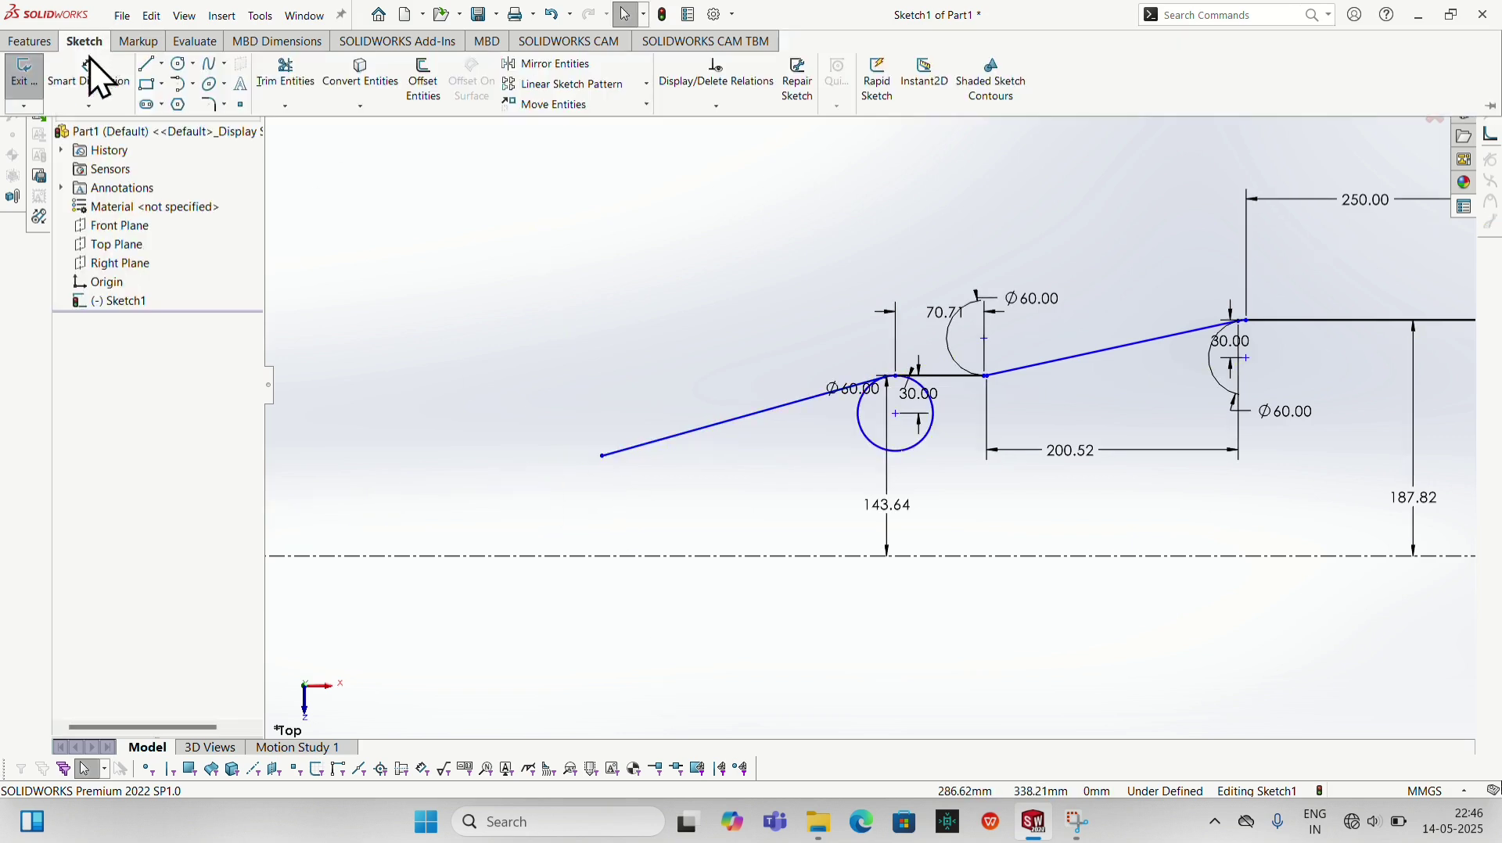
click(276, 85)
drag(869, 469, 829, 399)
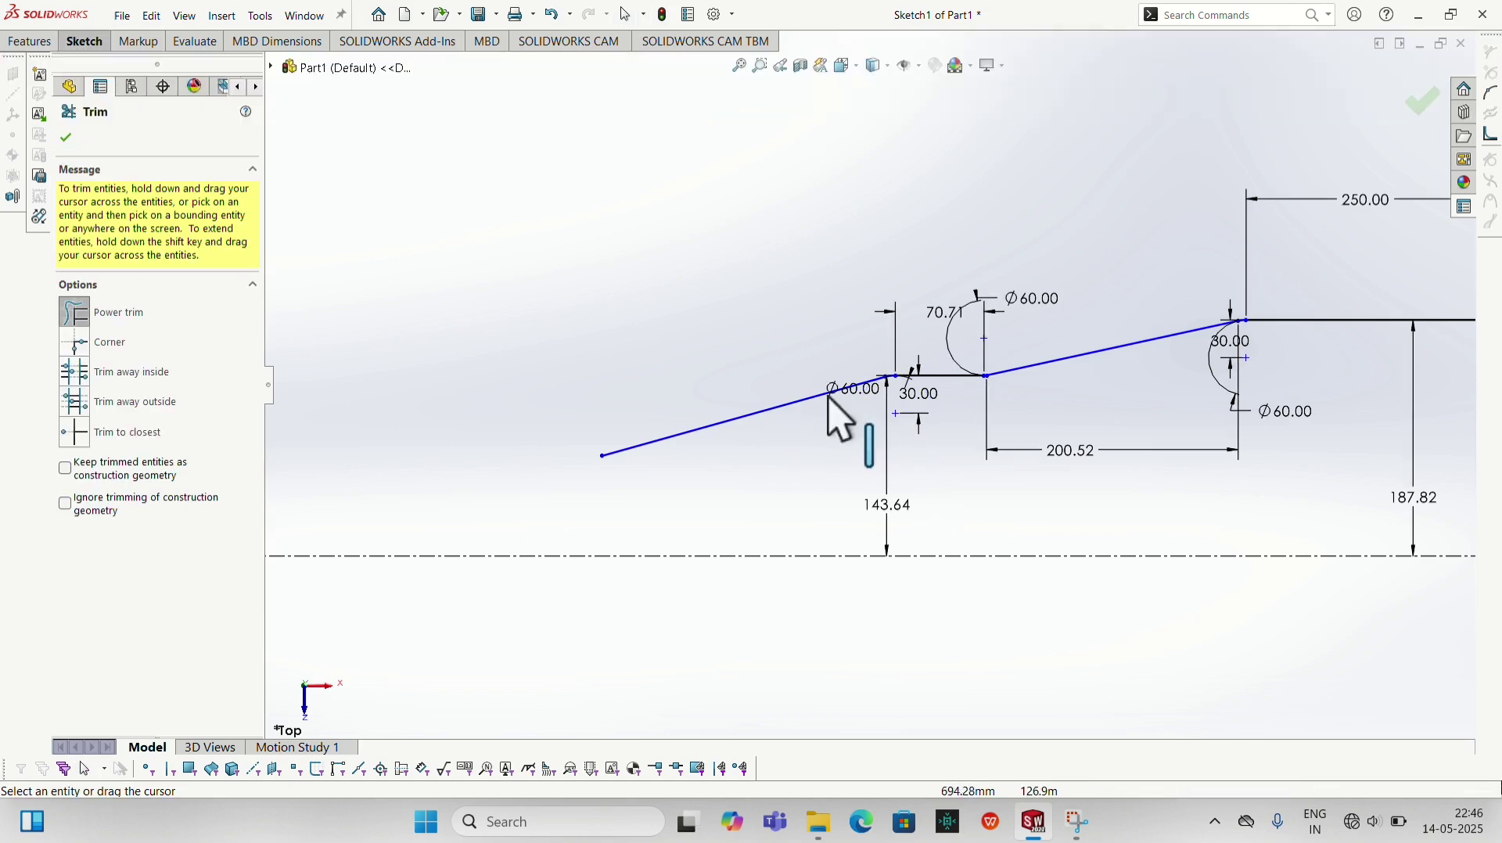
scroll(831, 395, down, 5)
scroll(782, 395, up, 5)
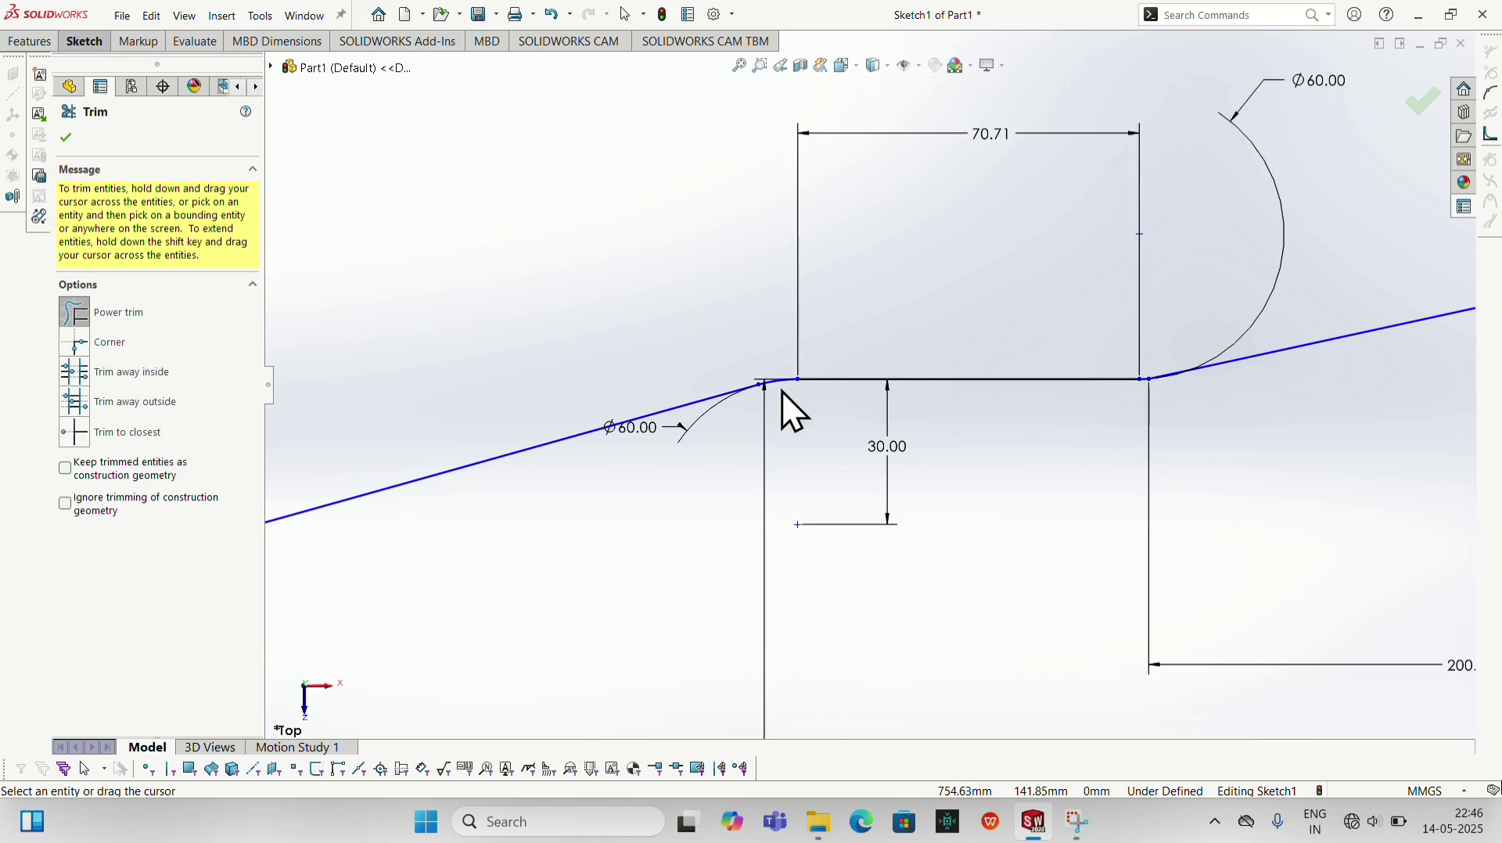
Dimension the horizontal distance between the two endpoints of the new sloped line at 180 mm
scroll(758, 399, down, 7)
click(66, 41)
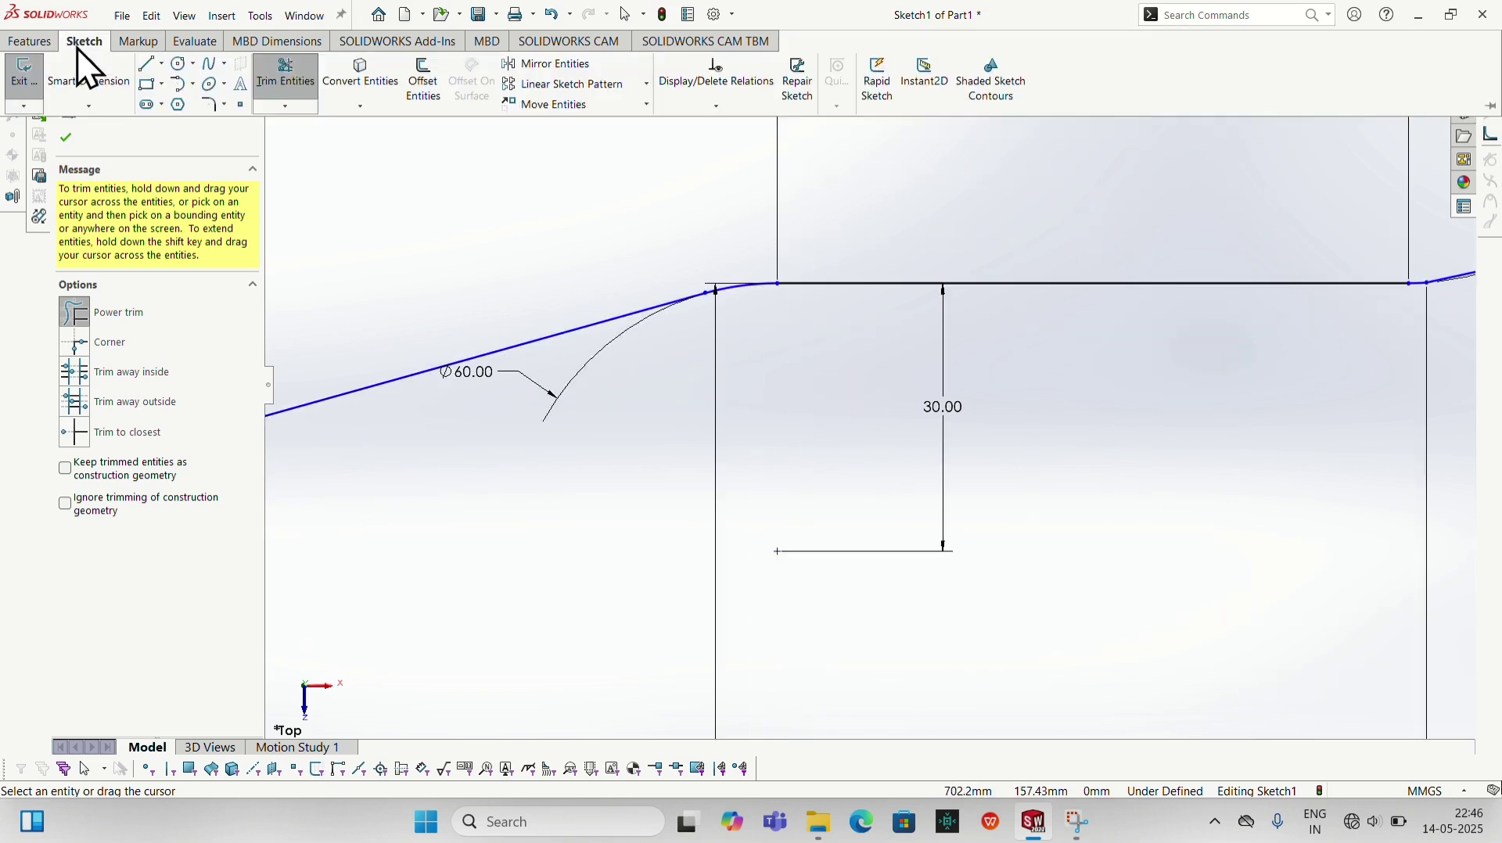
key(Escape)
click(708, 294)
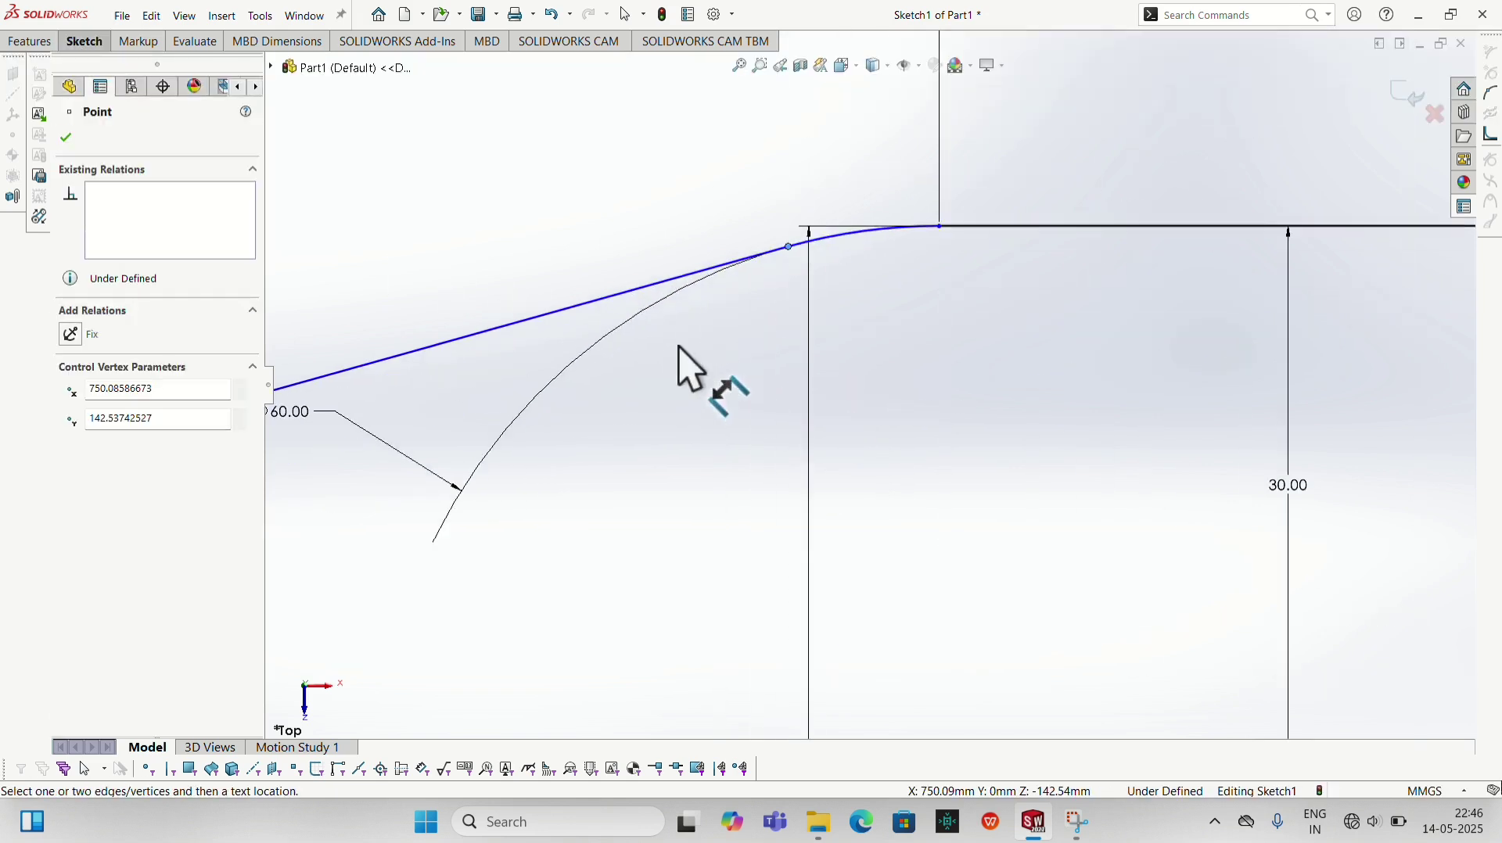
scroll(681, 364, up, 6)
click(556, 464)
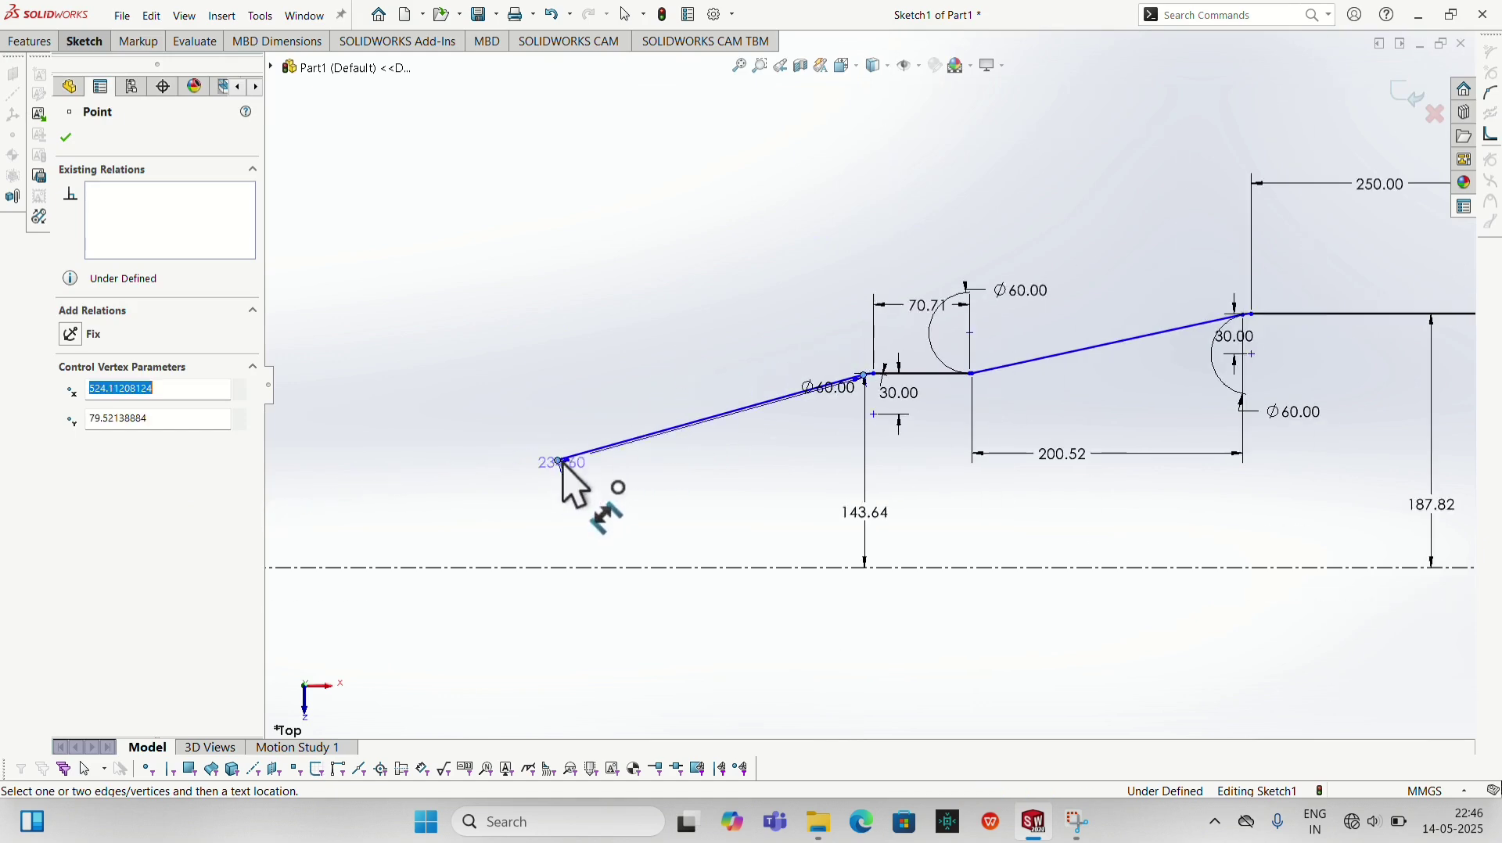
click(607, 512)
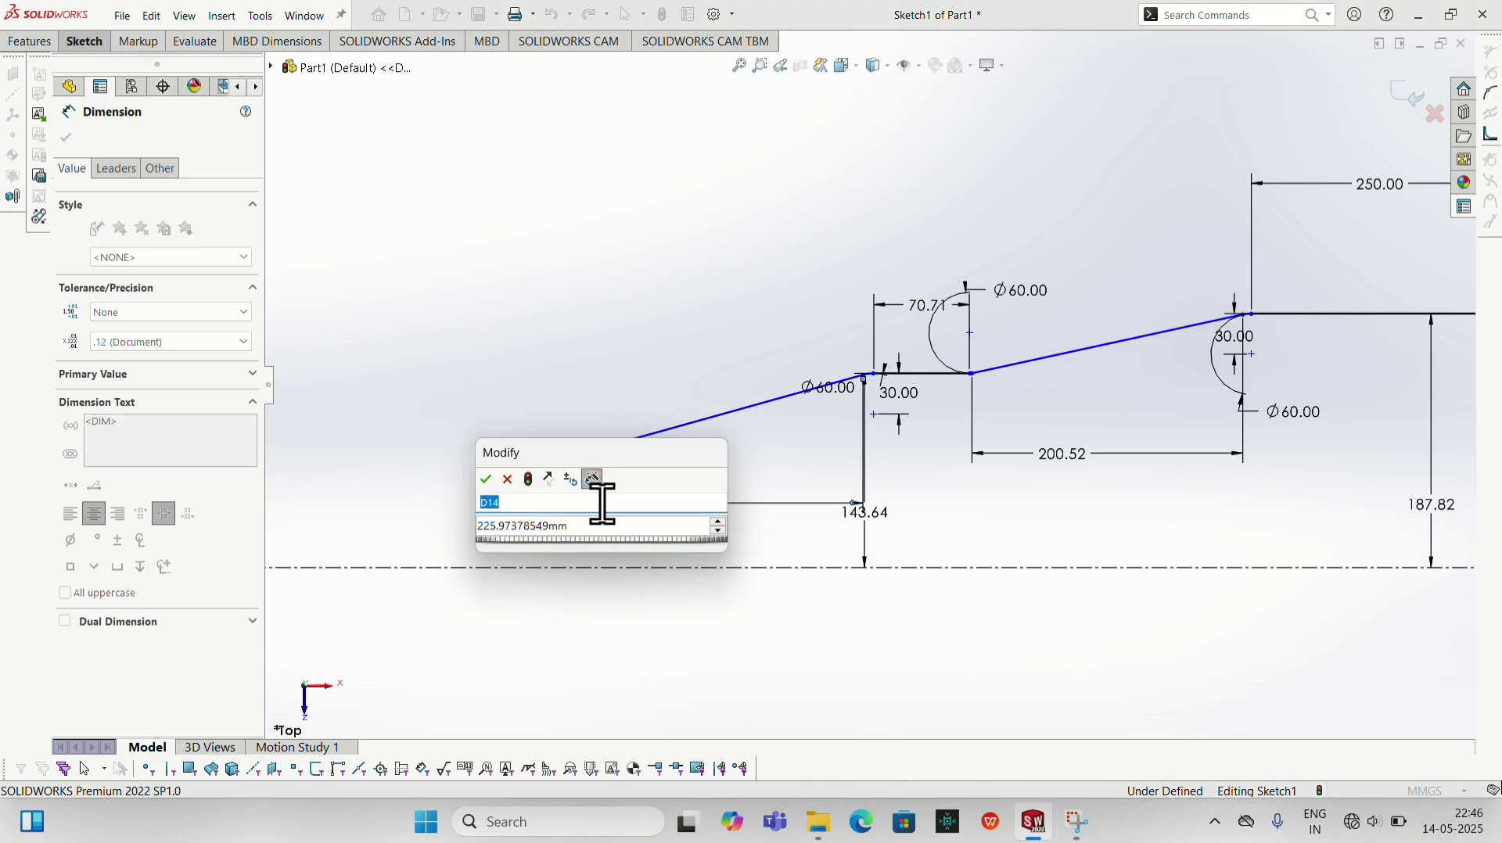
click(620, 532)
drag(619, 532, 424, 538)
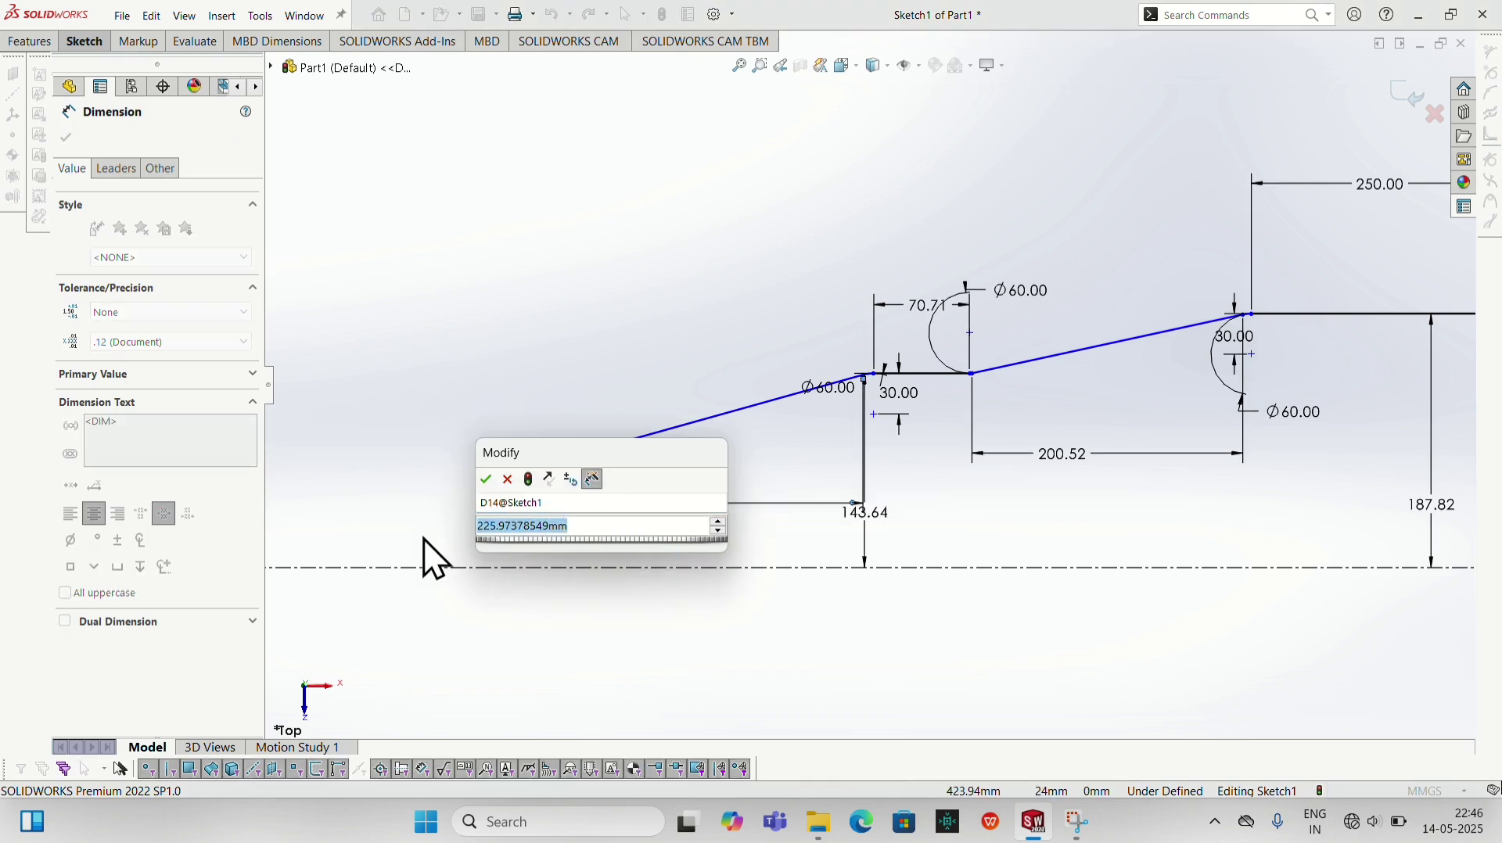
text(90)
key(Return)
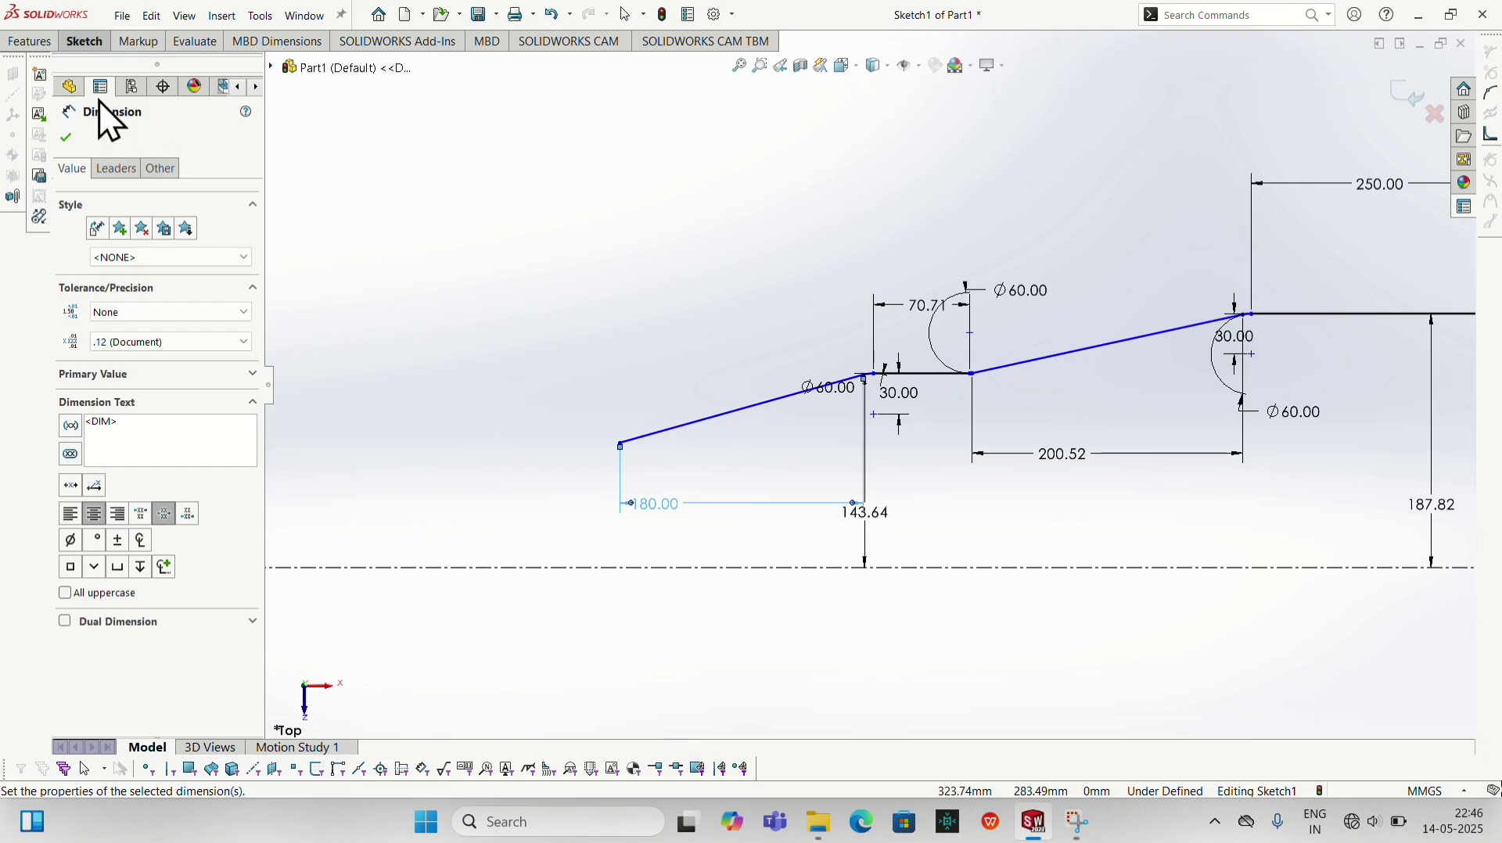
Sketch a circle of about 9 mm radius beside the new sloped line's lower end, passing through that endpoint
click(77, 45)
click(180, 65)
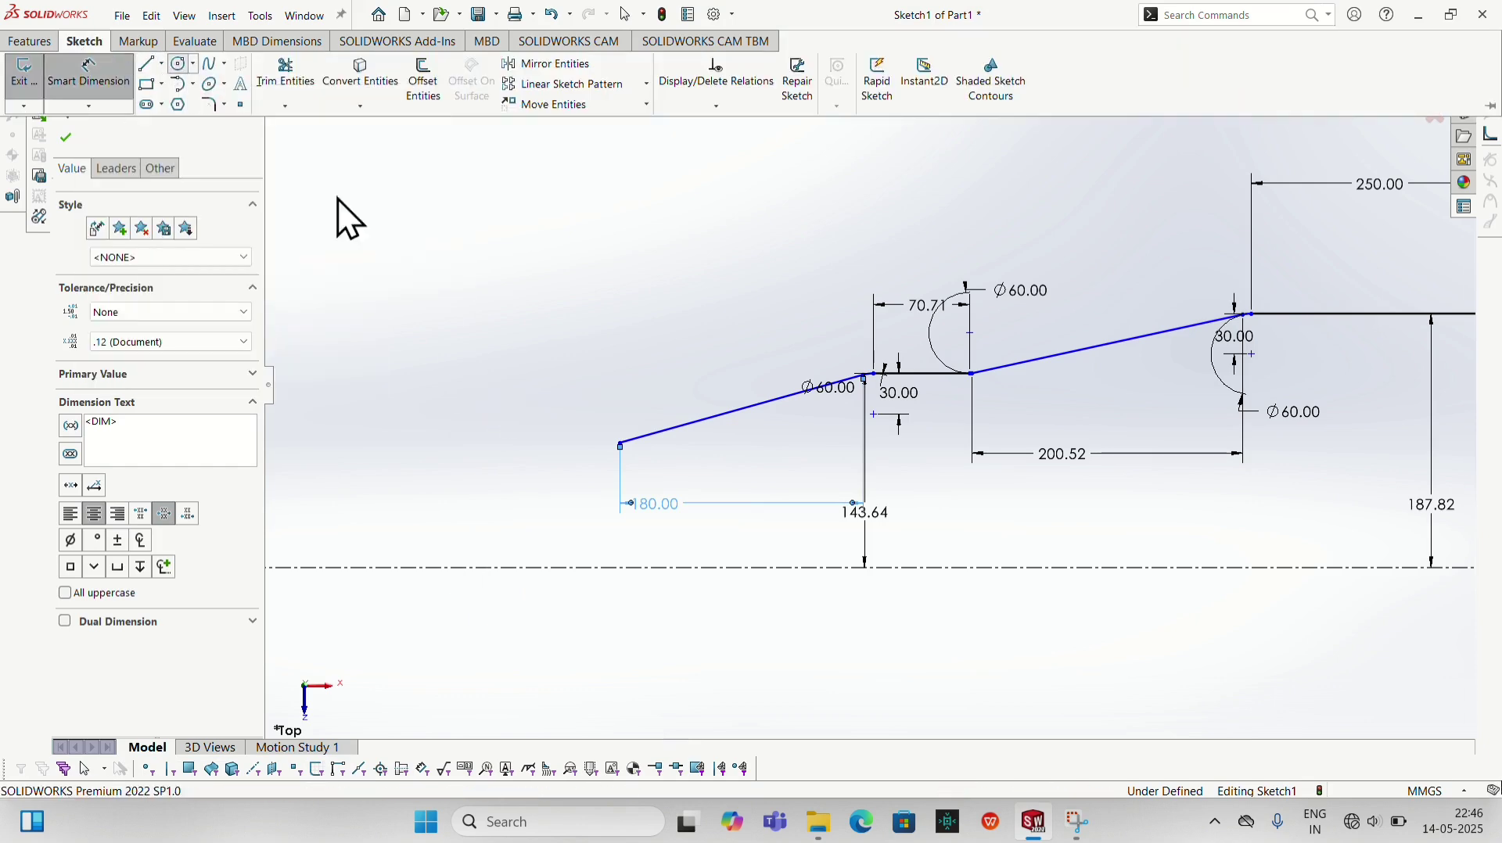
scroll(649, 444, down, 2)
scroll(782, 383, down, 5)
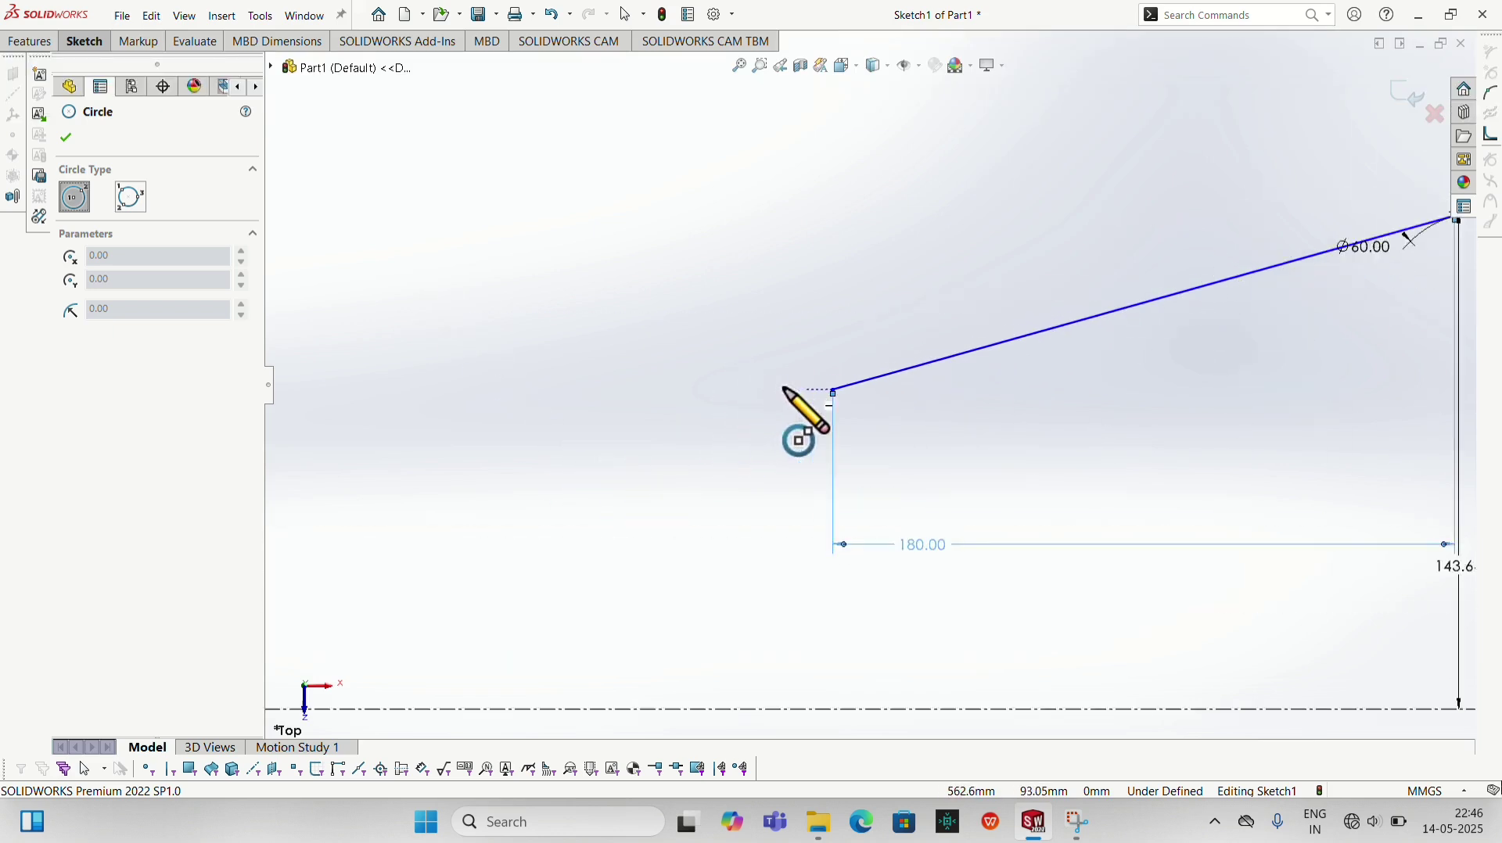
click(819, 416)
click(847, 389)
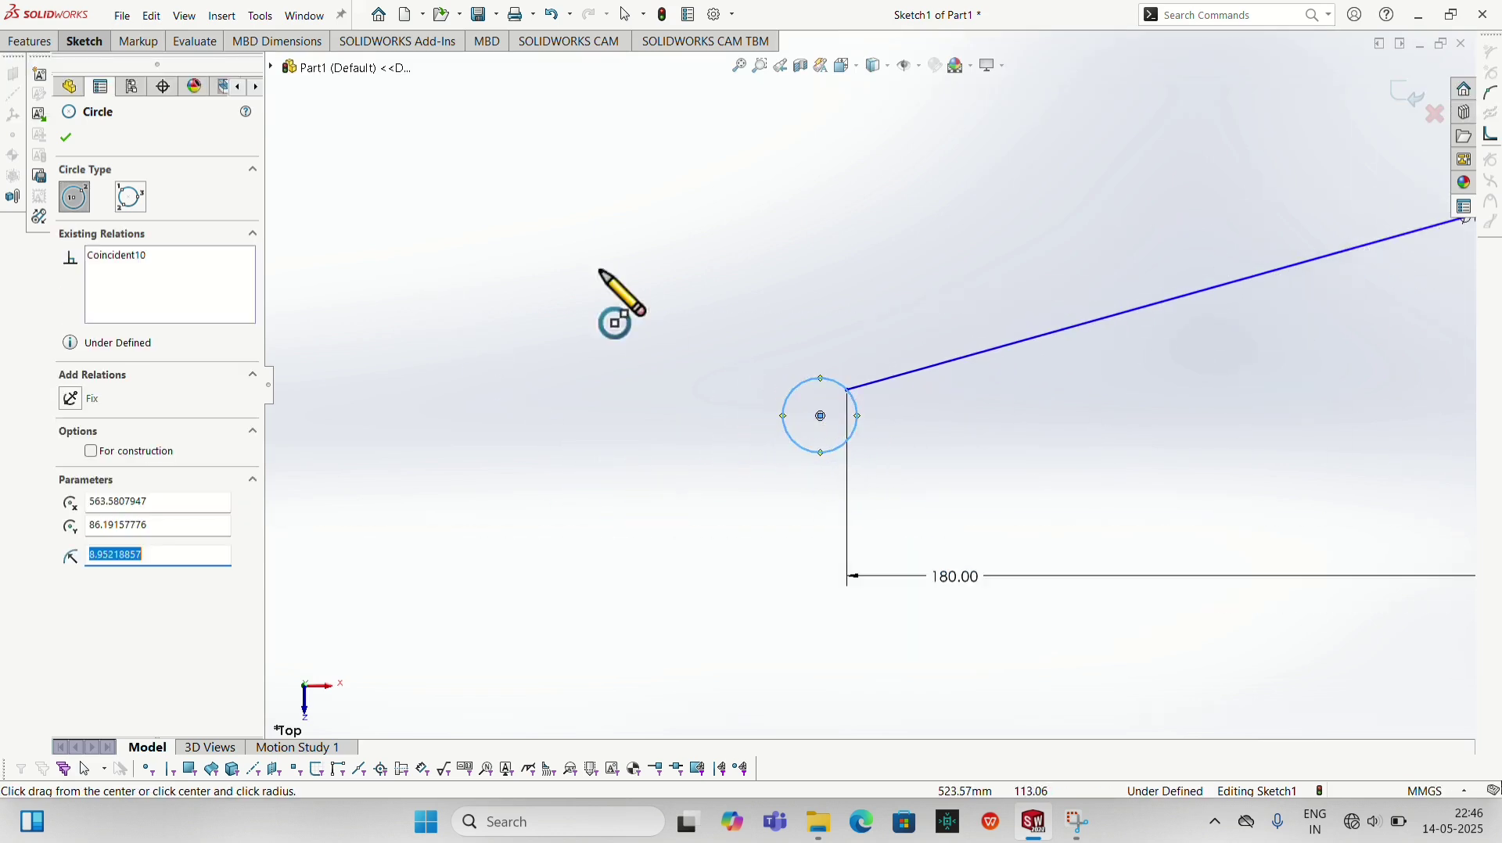
key(Escape)
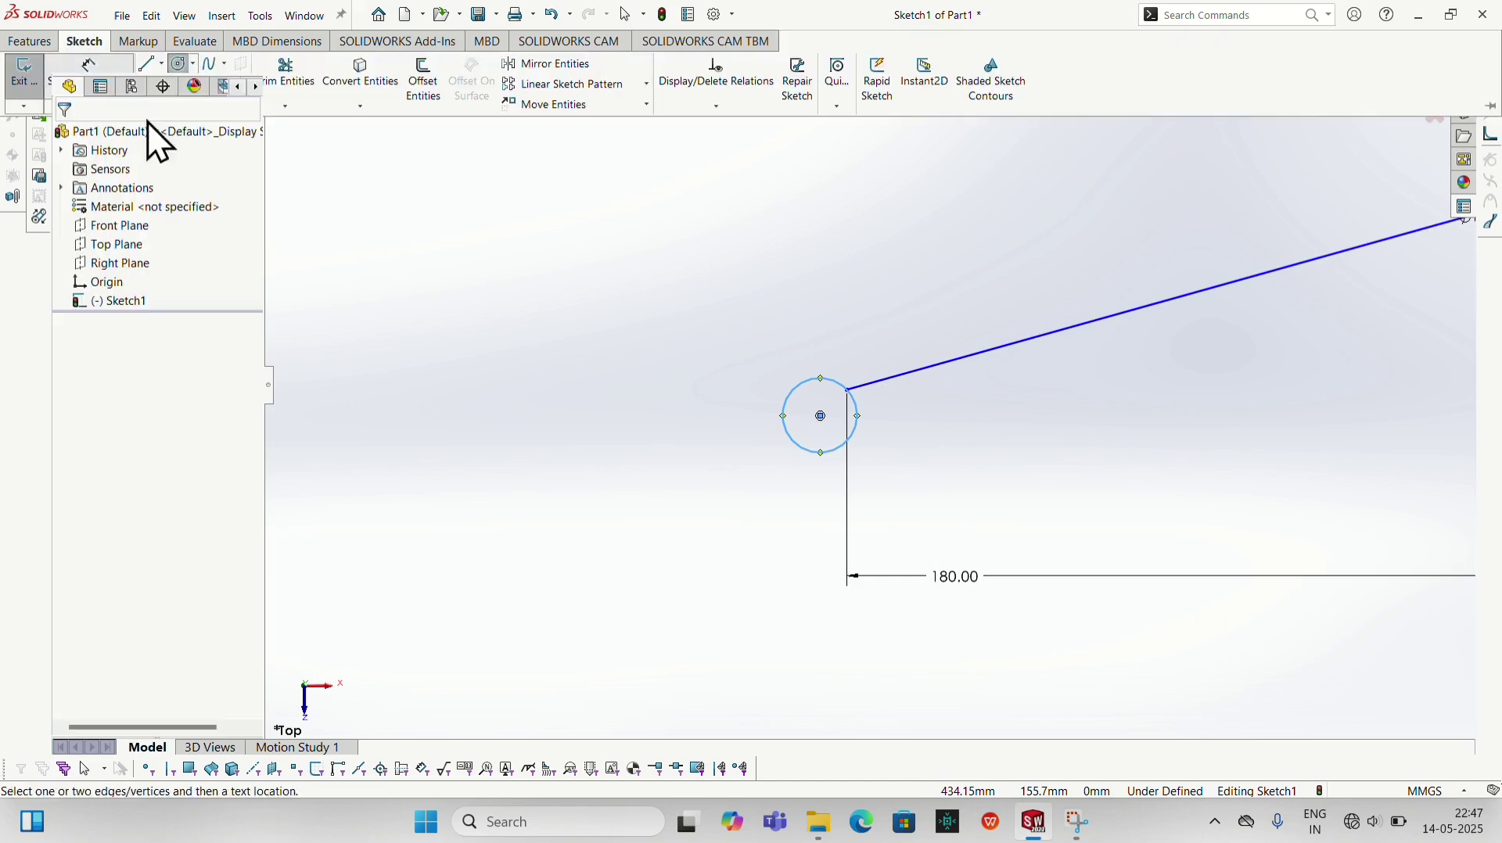
Dimension the horizontal distance between the circle's center and the sloped line's lower endpoint at 30 mm
click(820, 416)
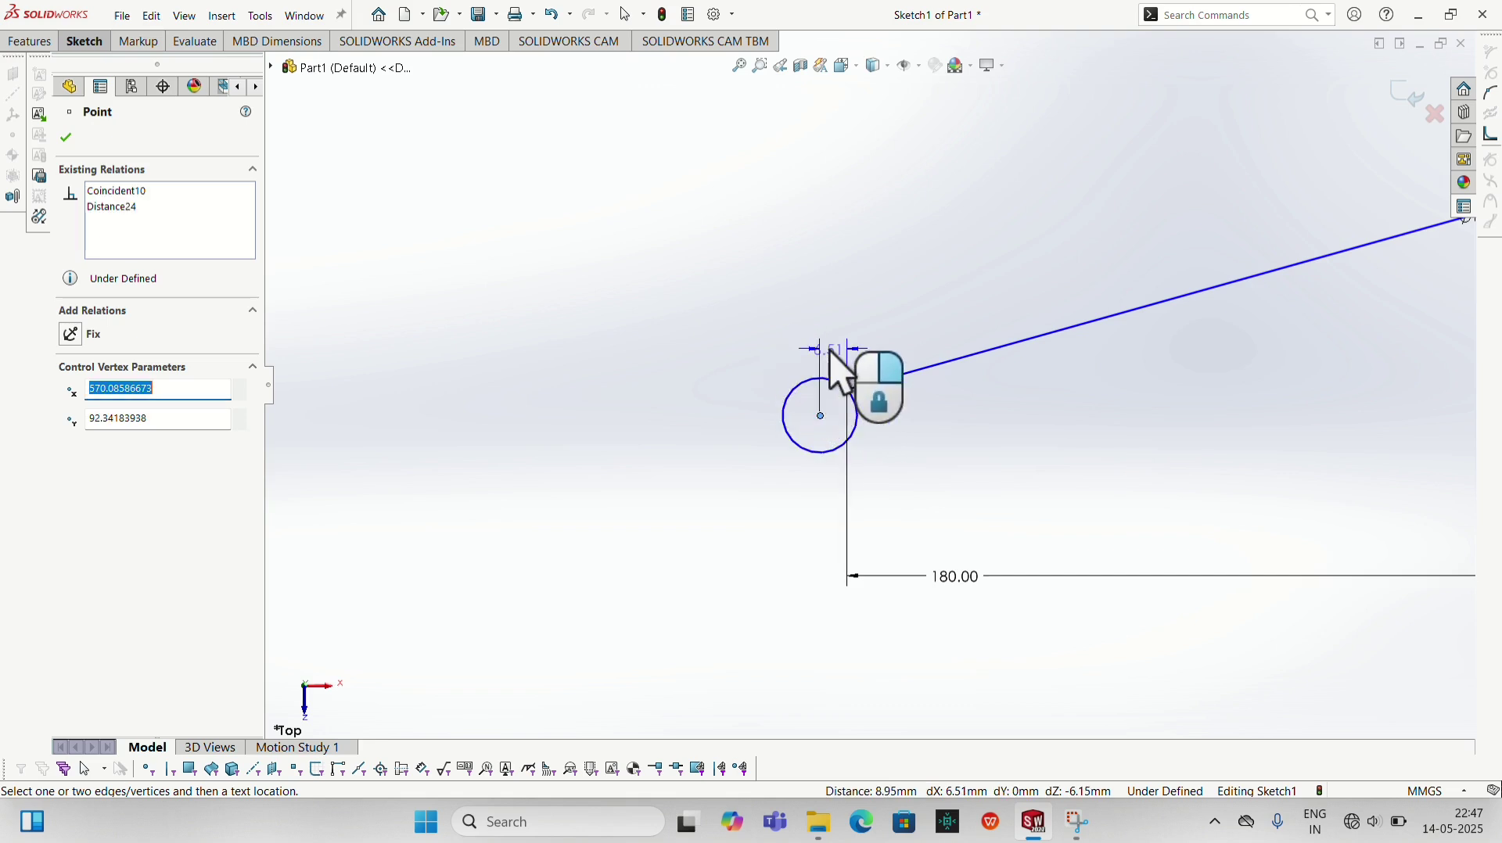
click(839, 371)
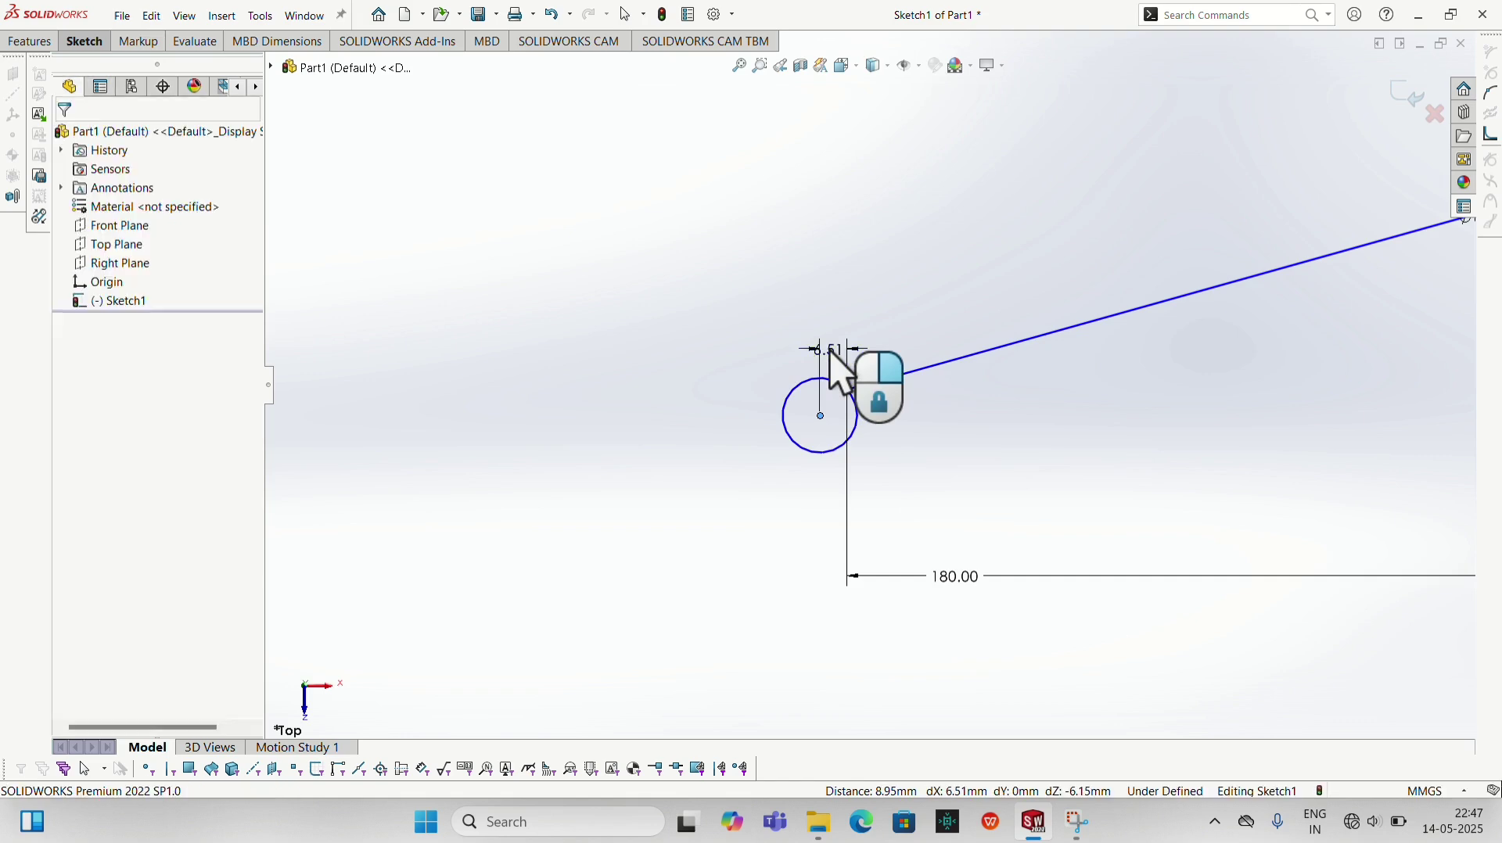
text(30)
key(Return)
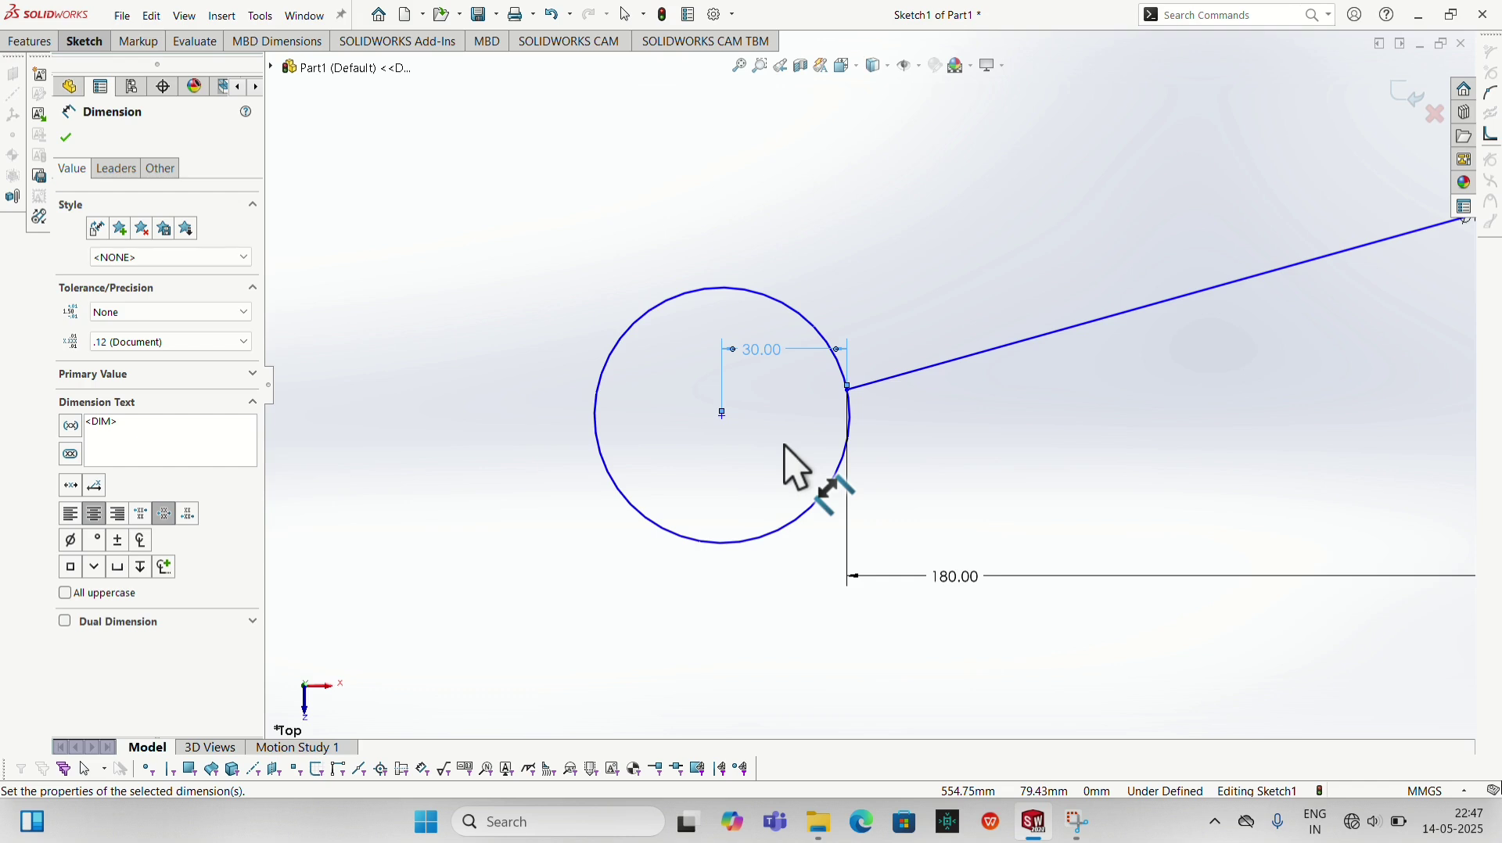
Dimension the vertical distance between the circle's center and the centerline
scroll(783, 444, up, 3)
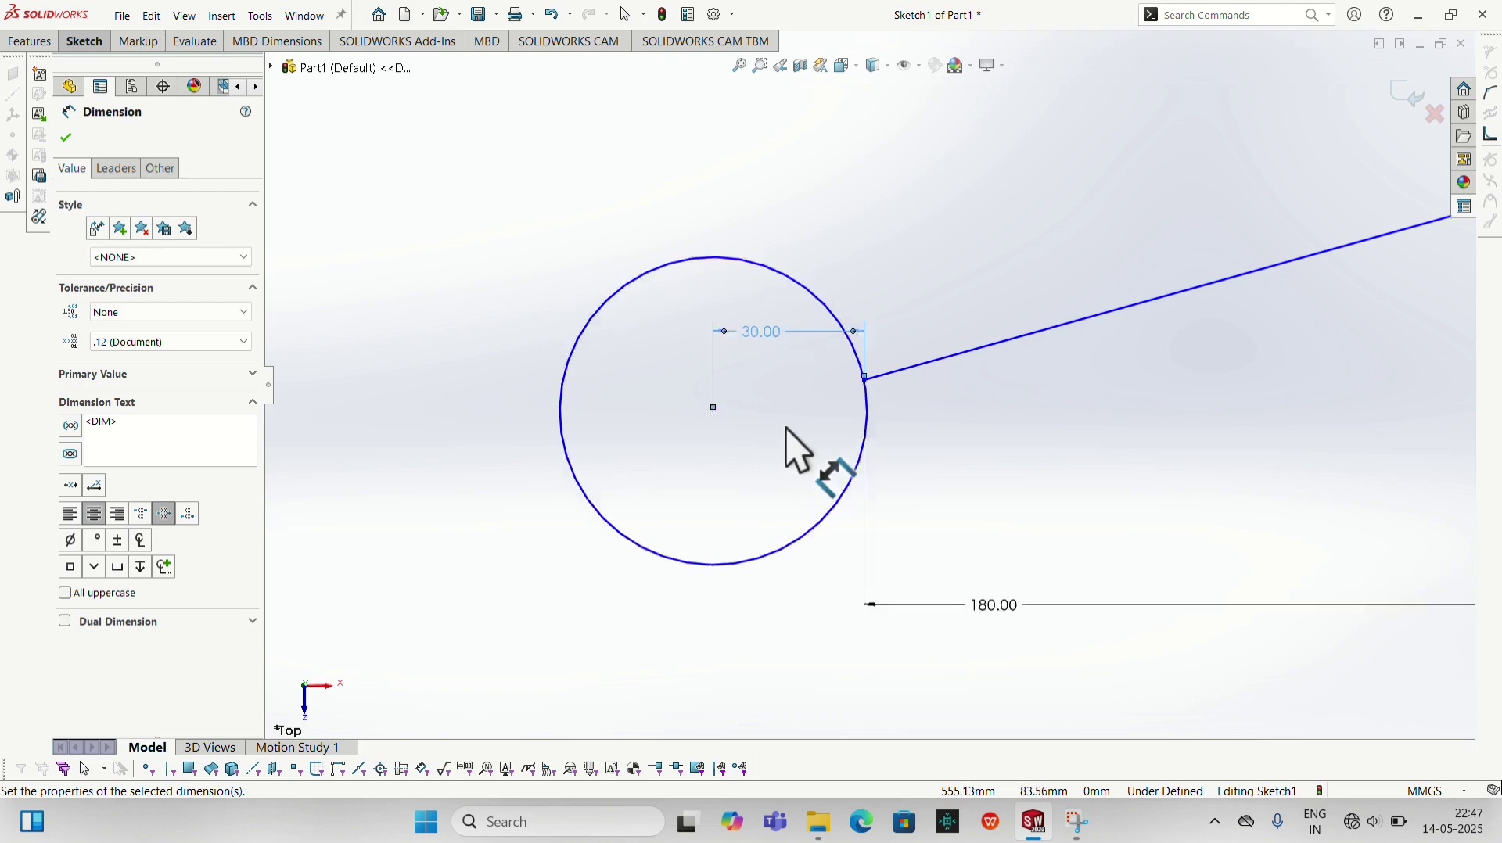
click(811, 479)
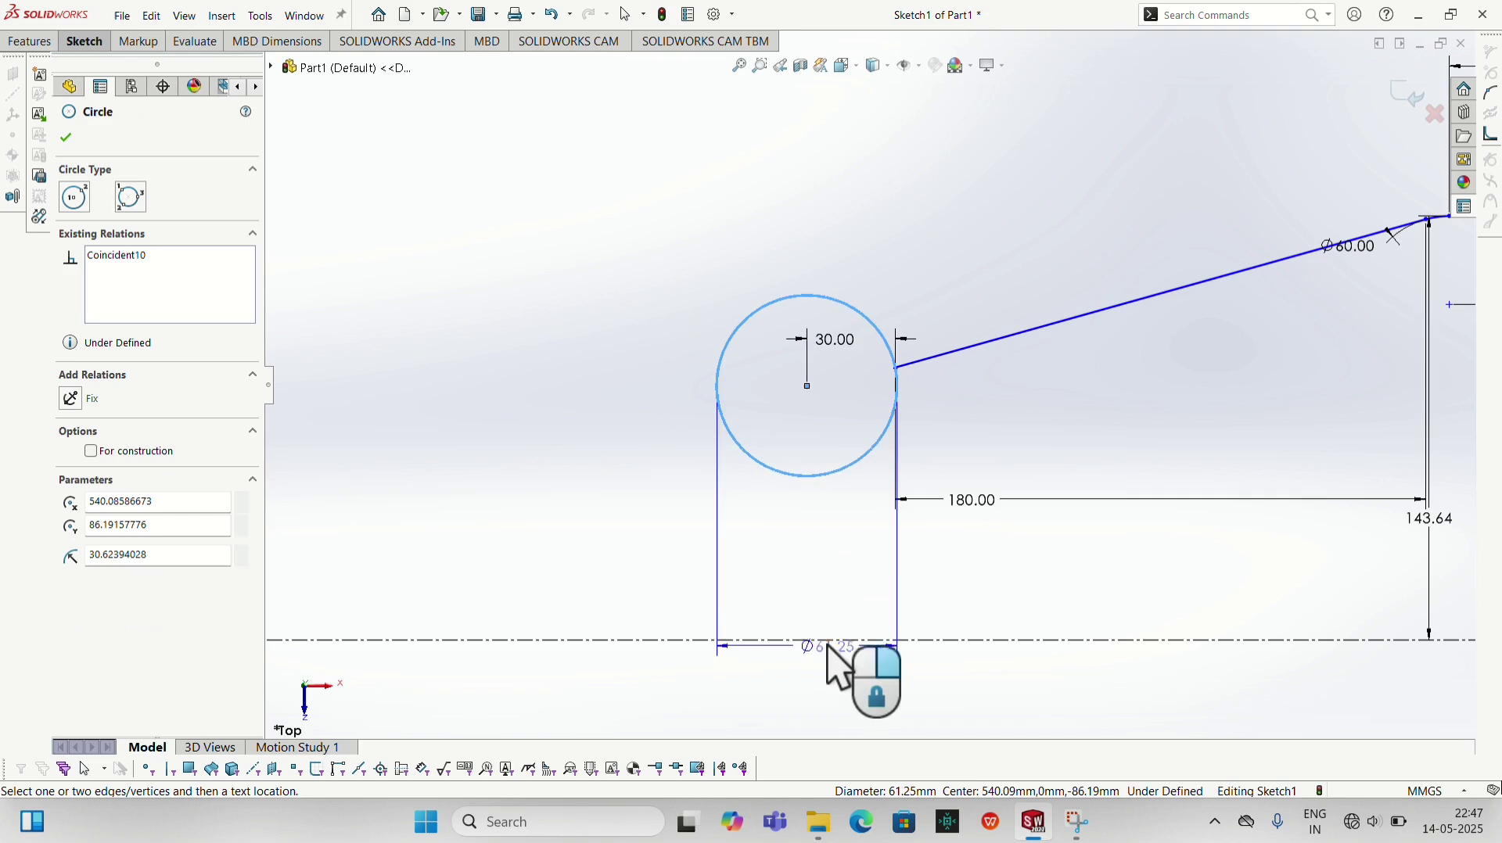
click(827, 642)
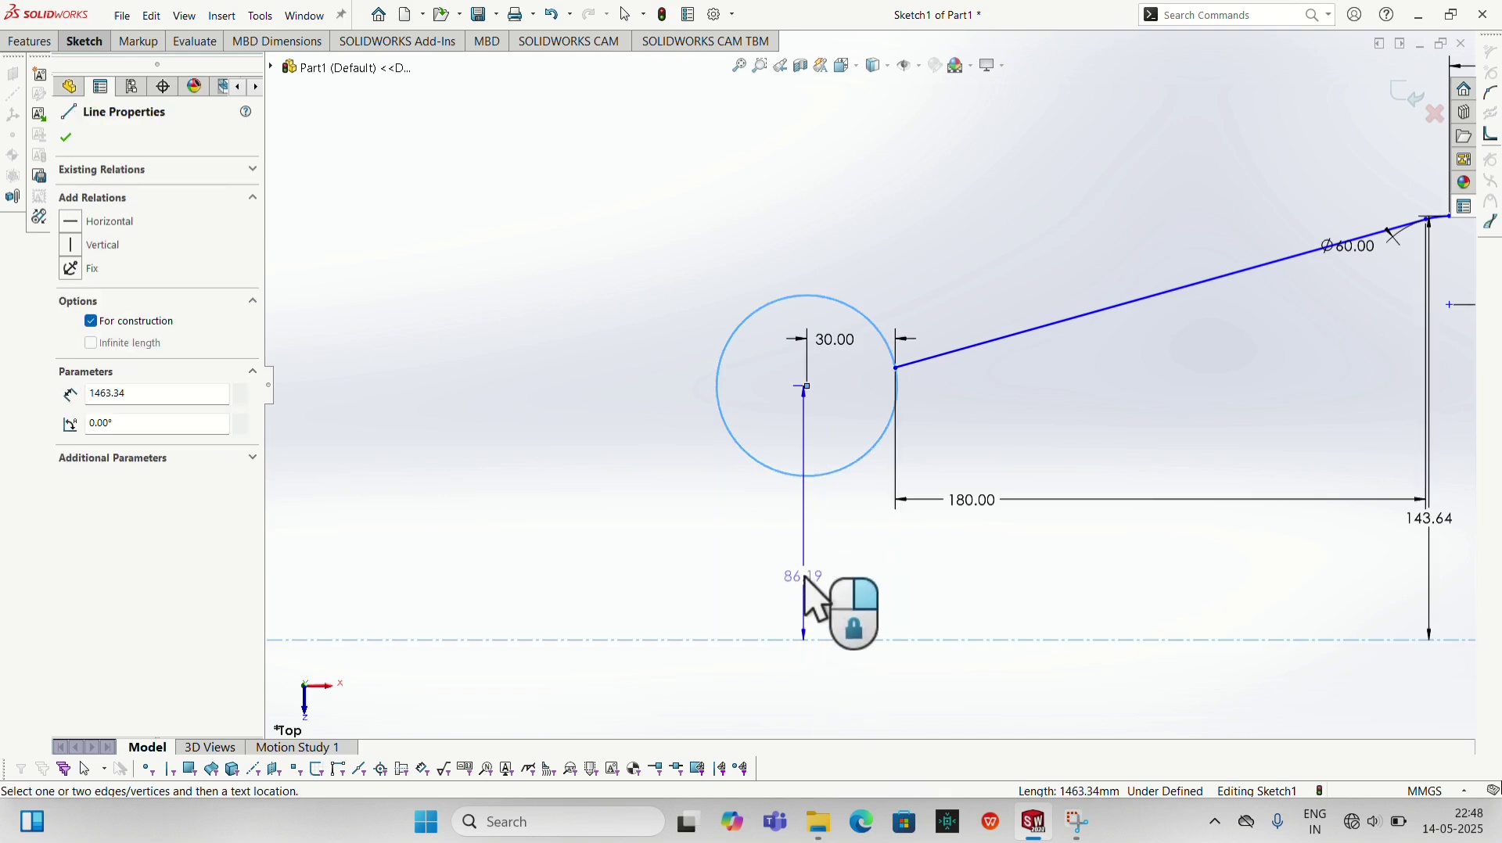
click(812, 604)
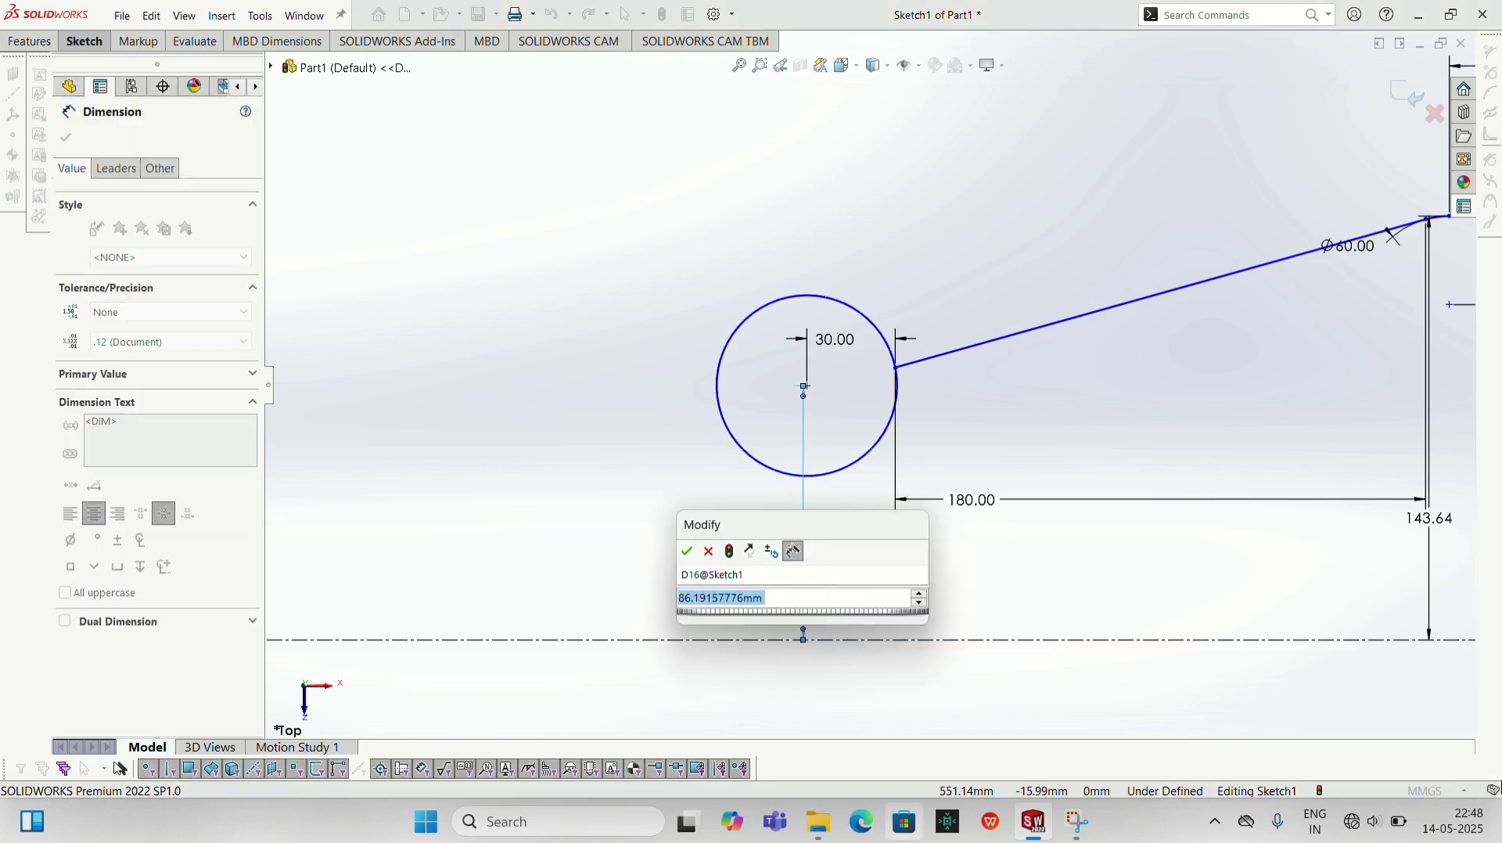
Switch to Calculator to compute 81.21 + 30, and return to the sketch
click(510, 823)
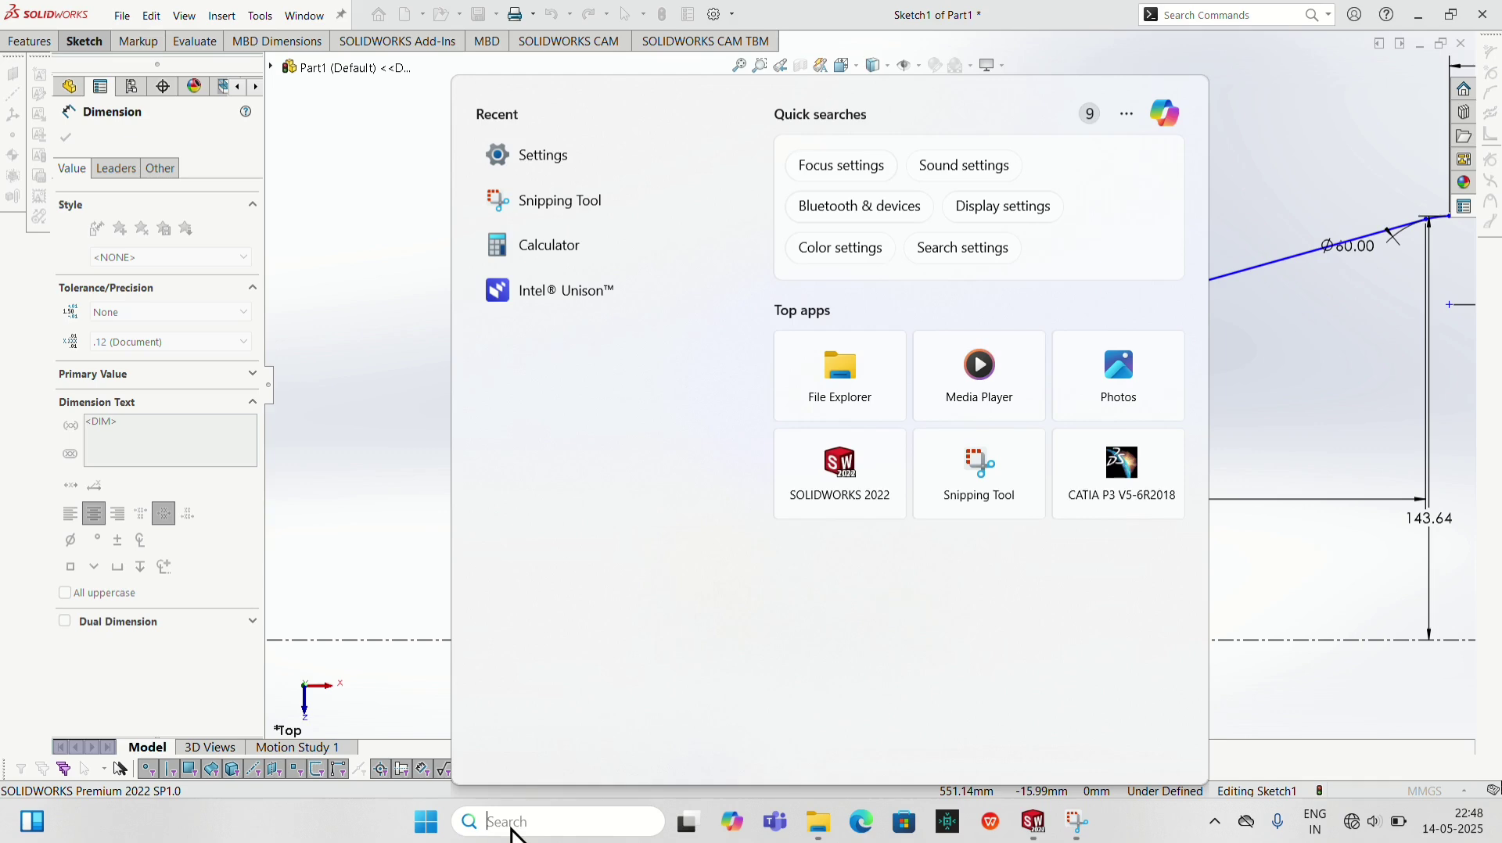
click(581, 250)
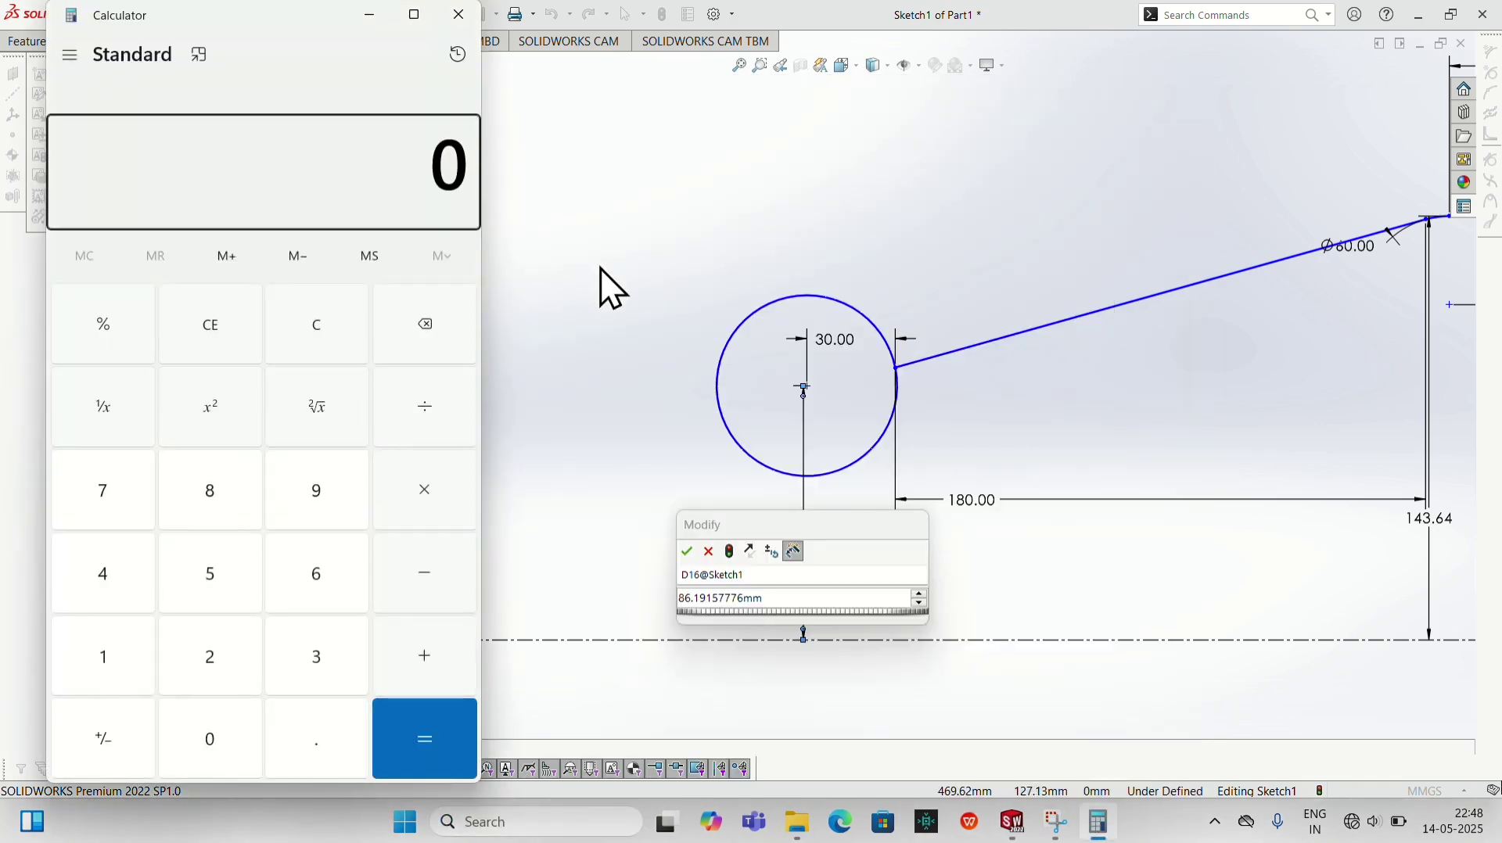
text(81.24)
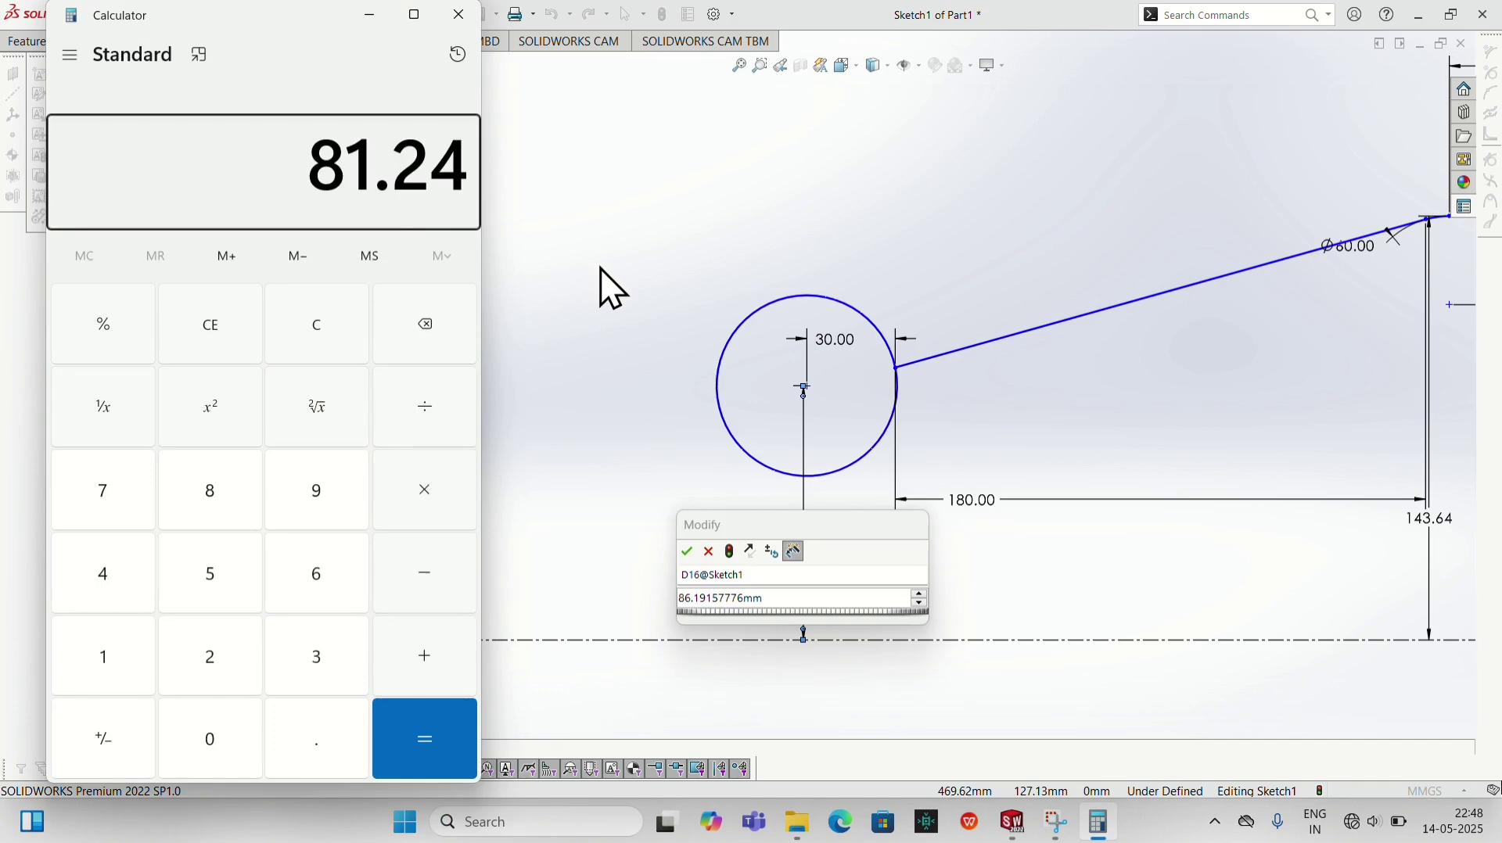
key(BackSpace)
text(1)
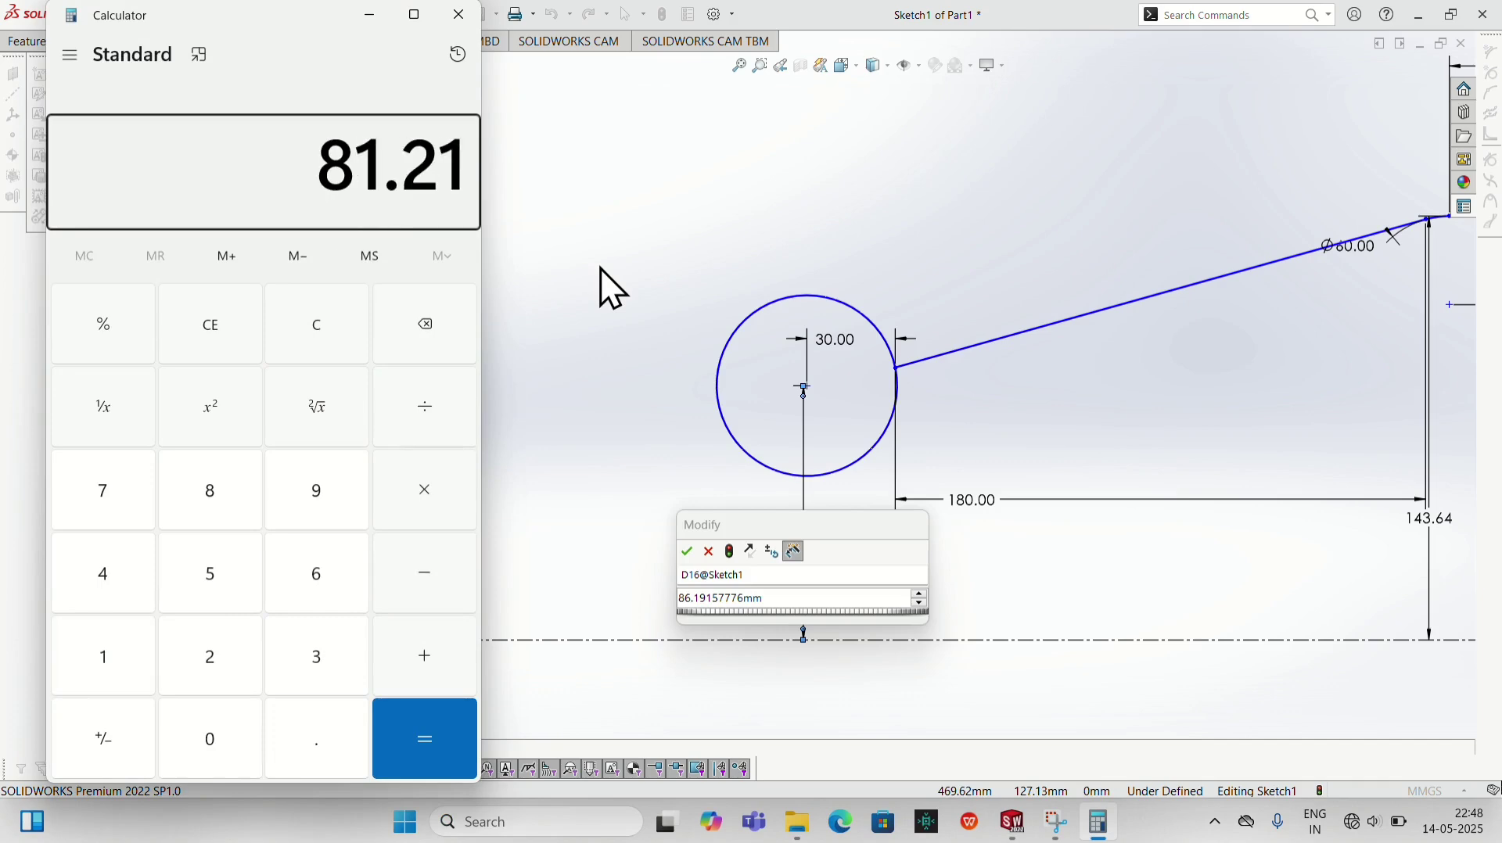
text( + 30)
key(Return)
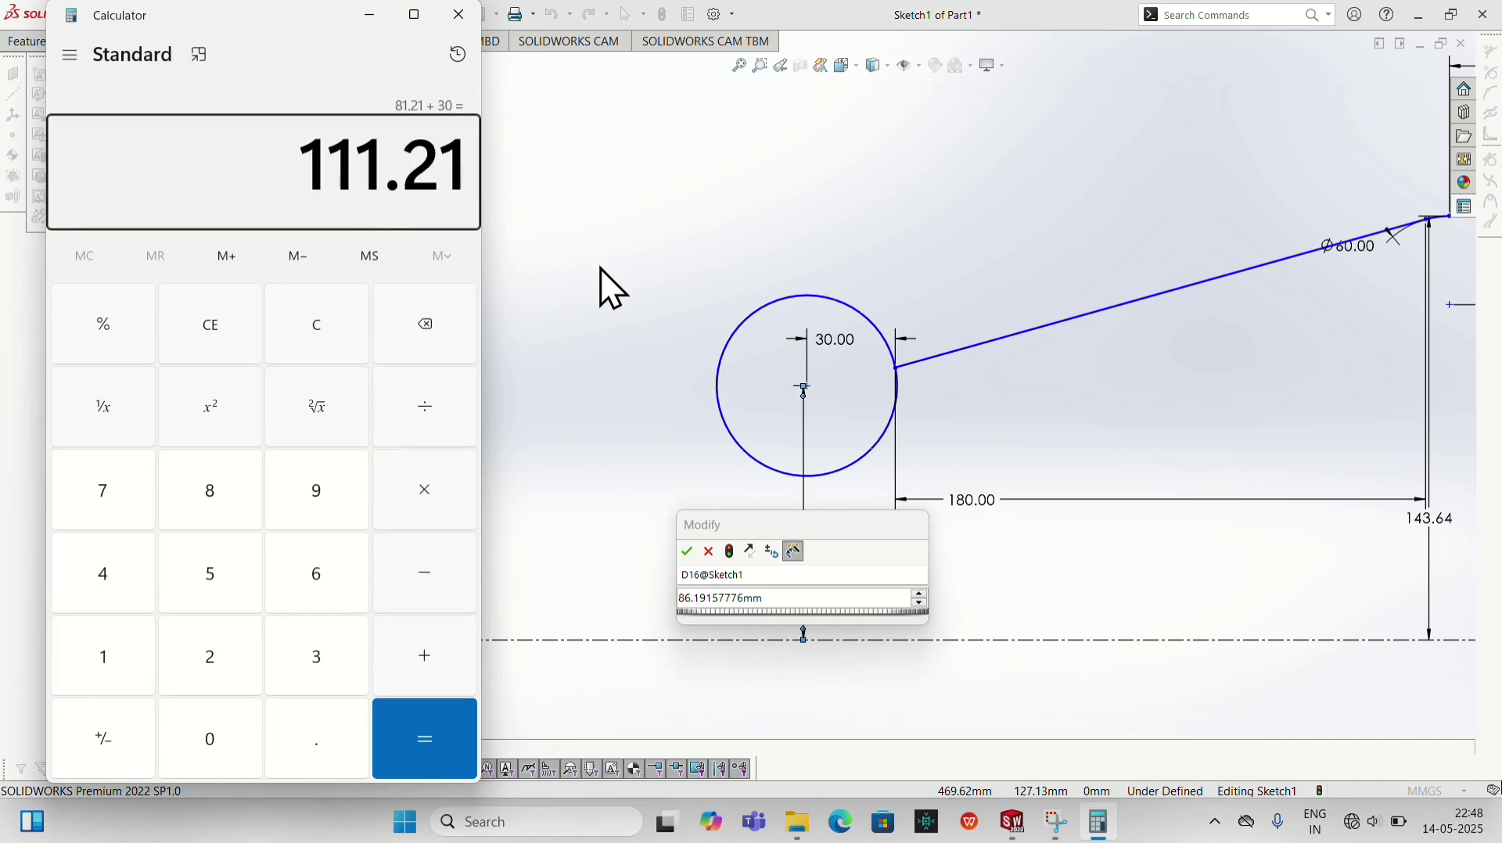
click(369, 14)
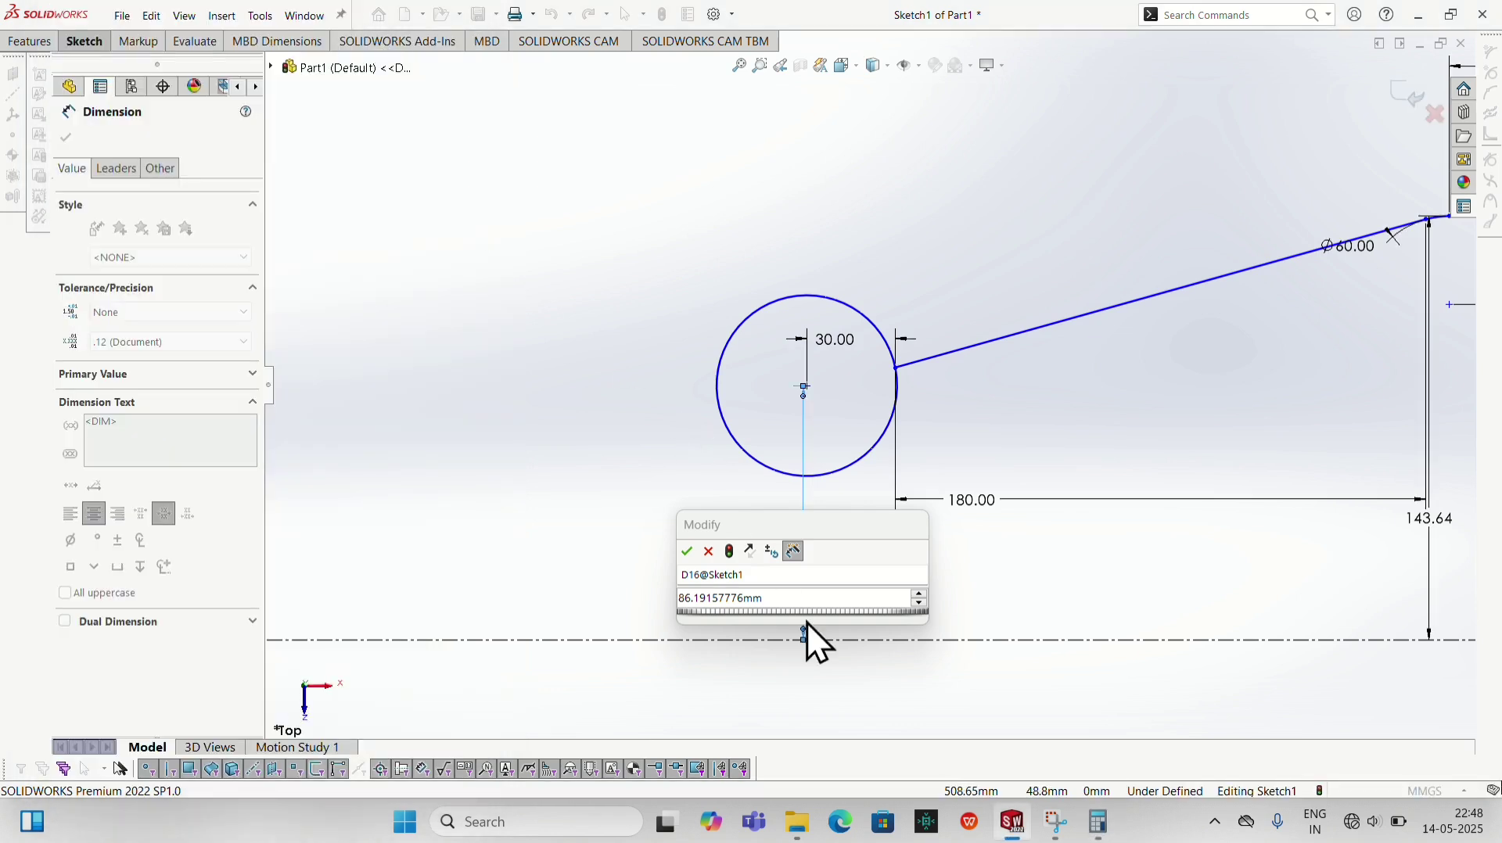
Dismiss the Visual Basic error dialog and minimize the File Explorer window
text(1)
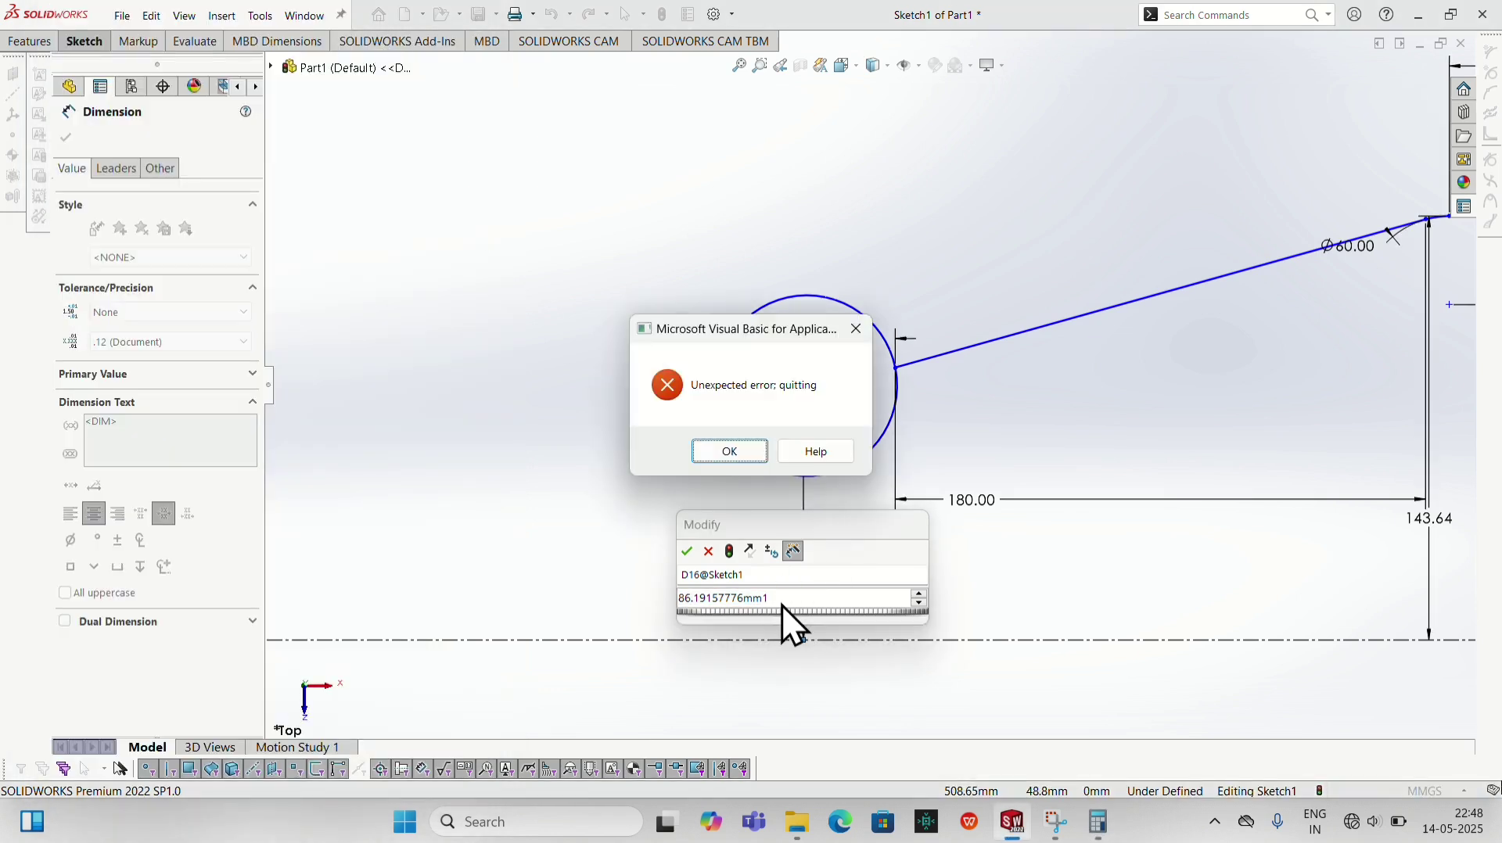
click(851, 327)
click(729, 451)
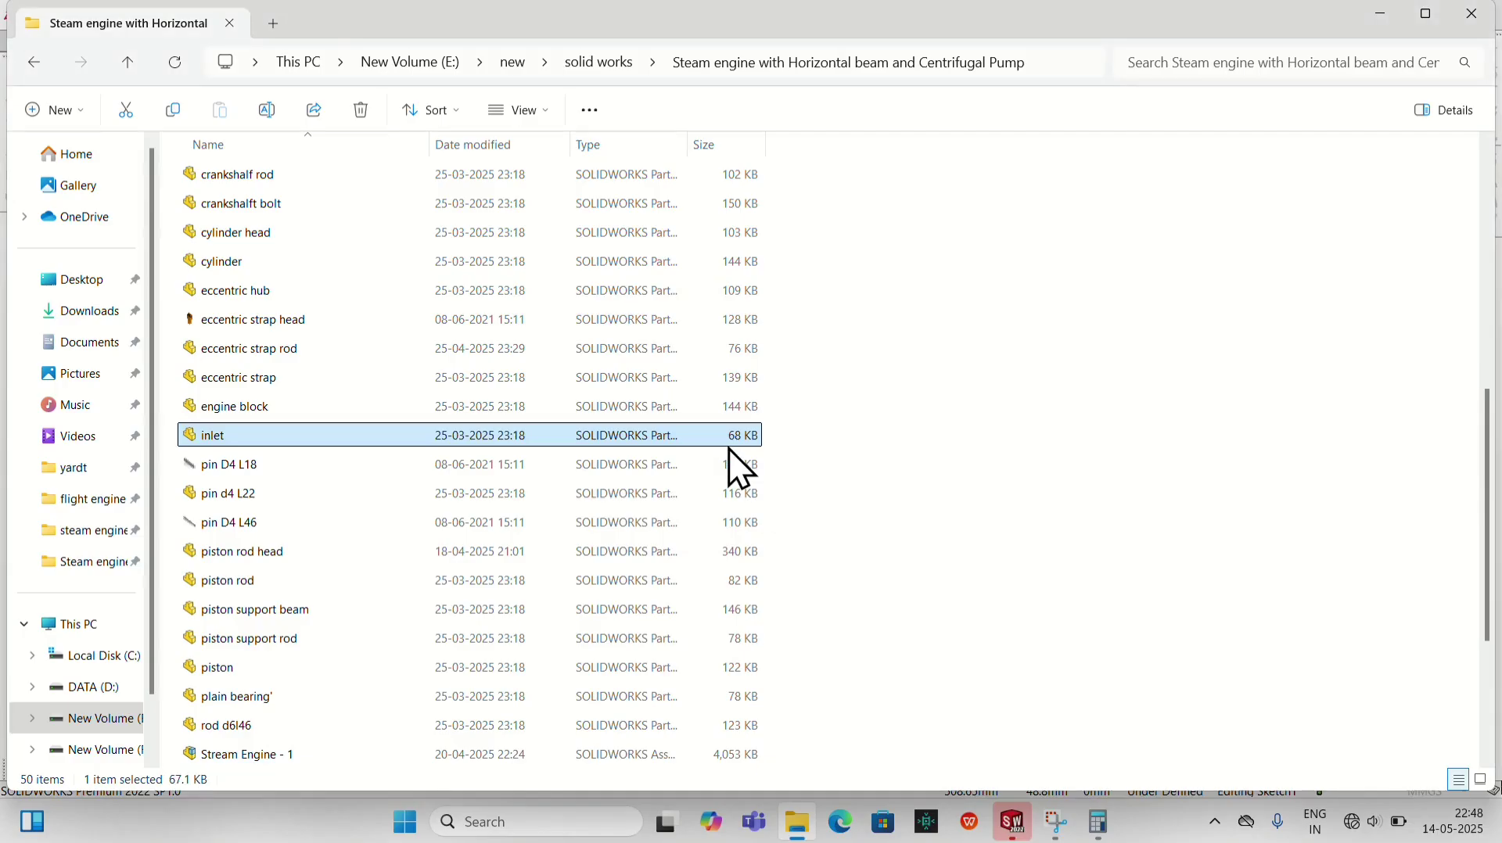
click(1382, 22)
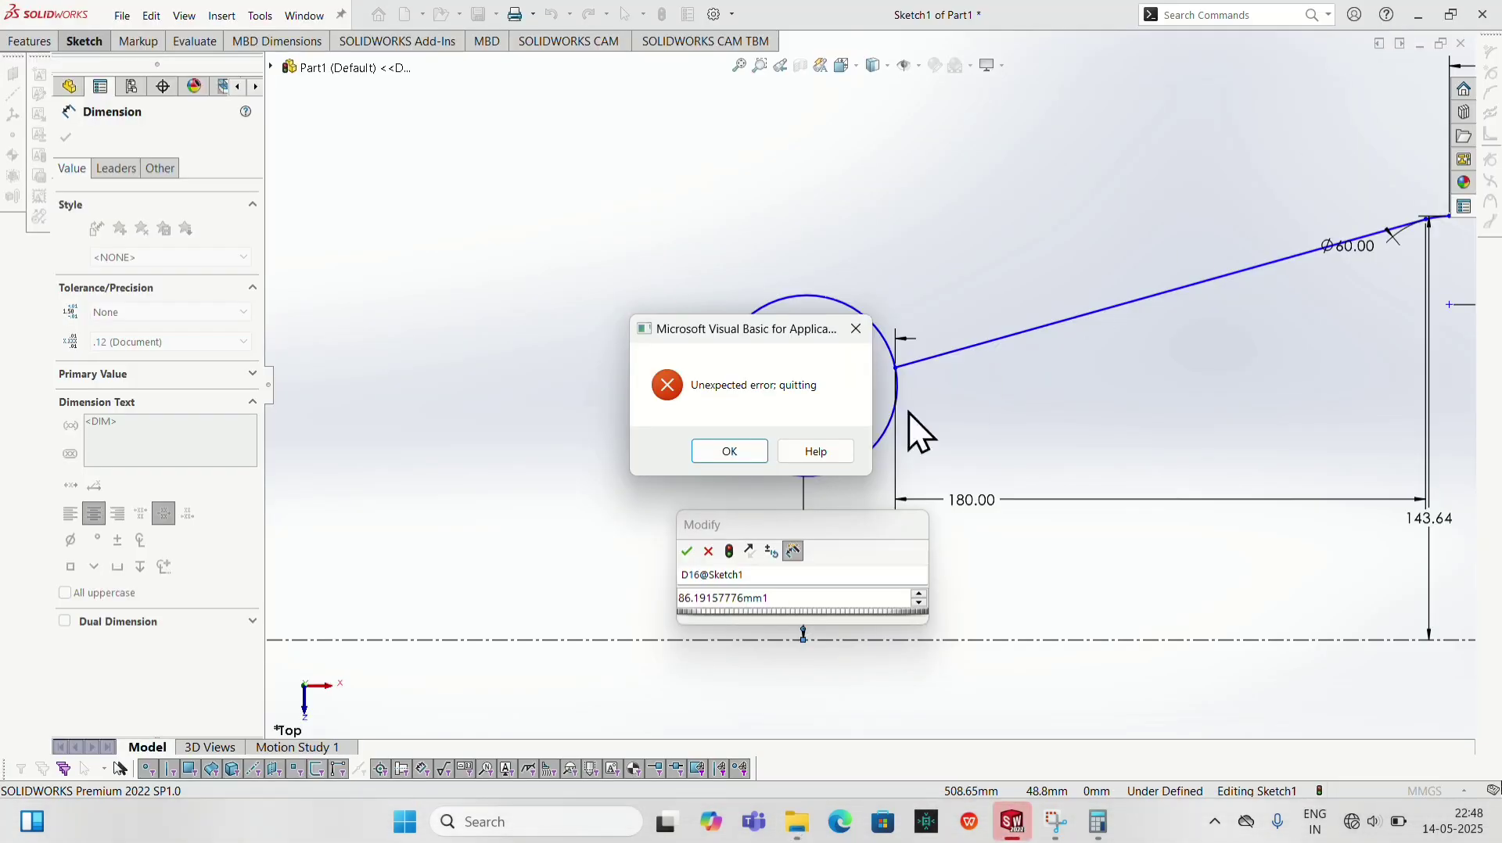
click(727, 452)
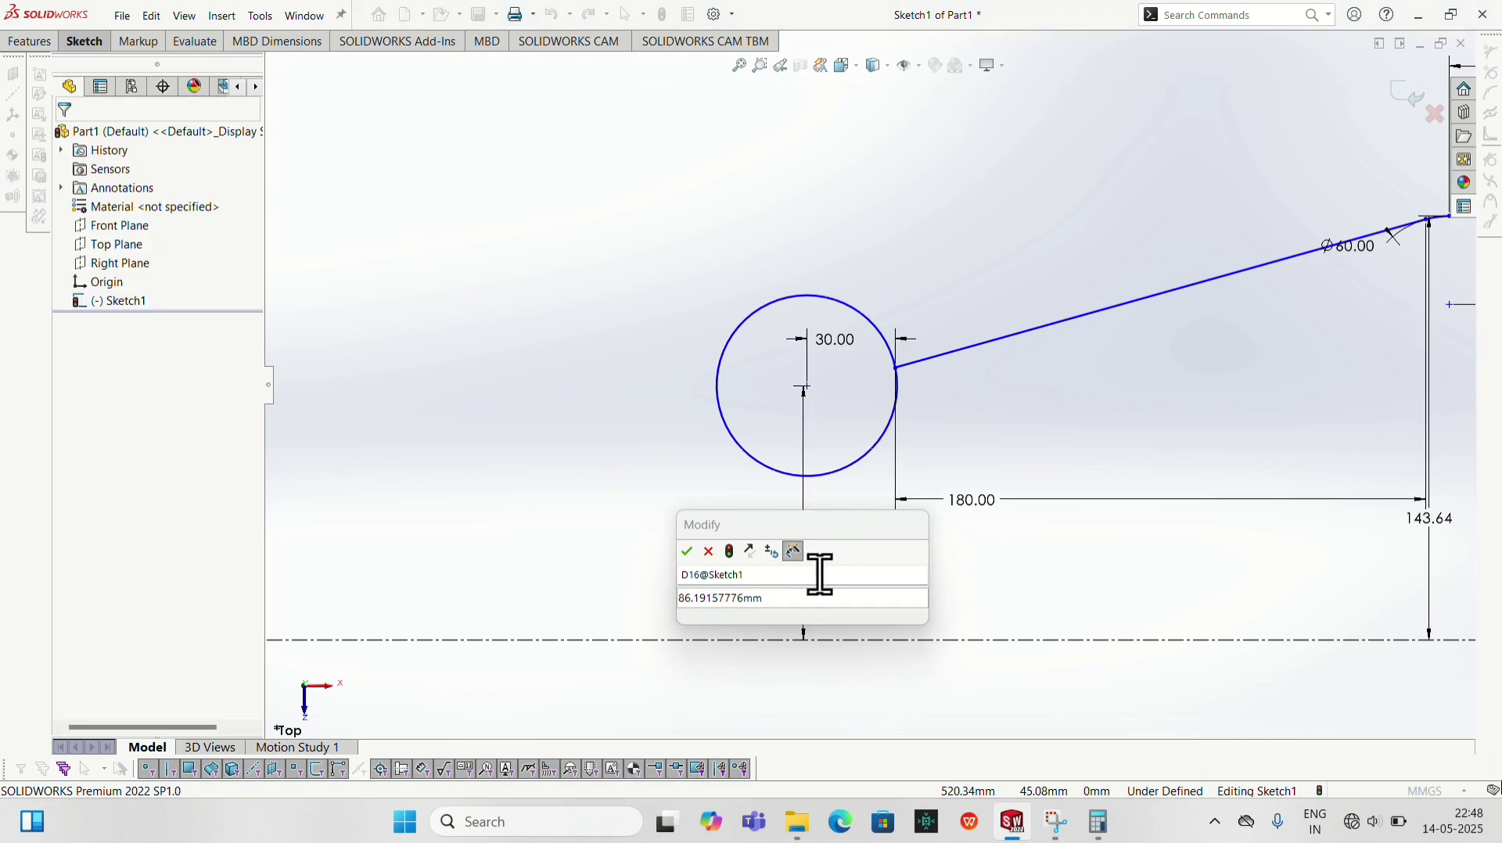
Set the vertical distance between the circle's center and the centerline to 111.21 mm
drag(818, 595, 656, 600)
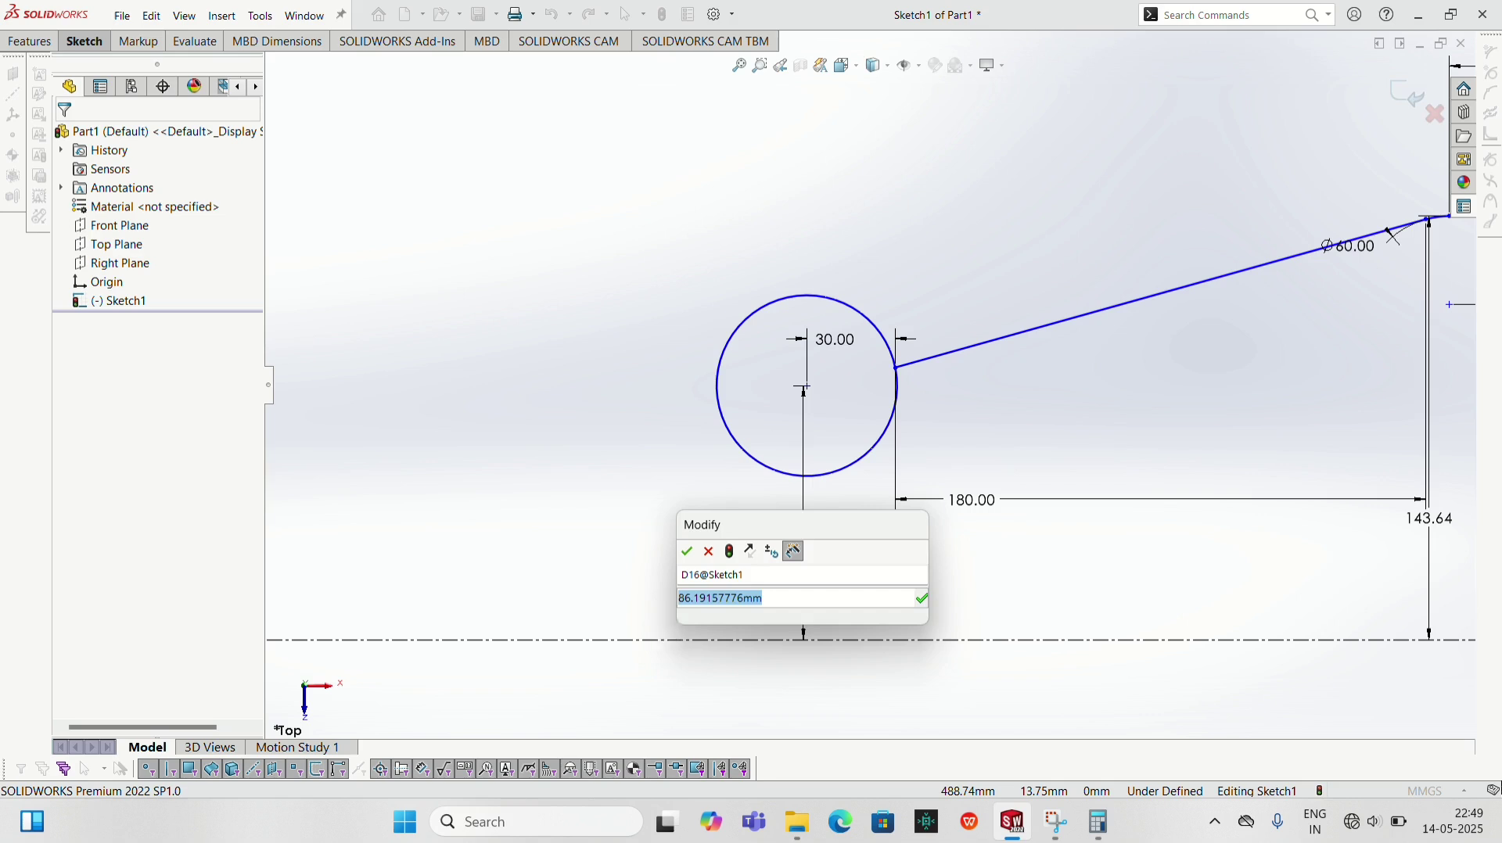
text(111.)
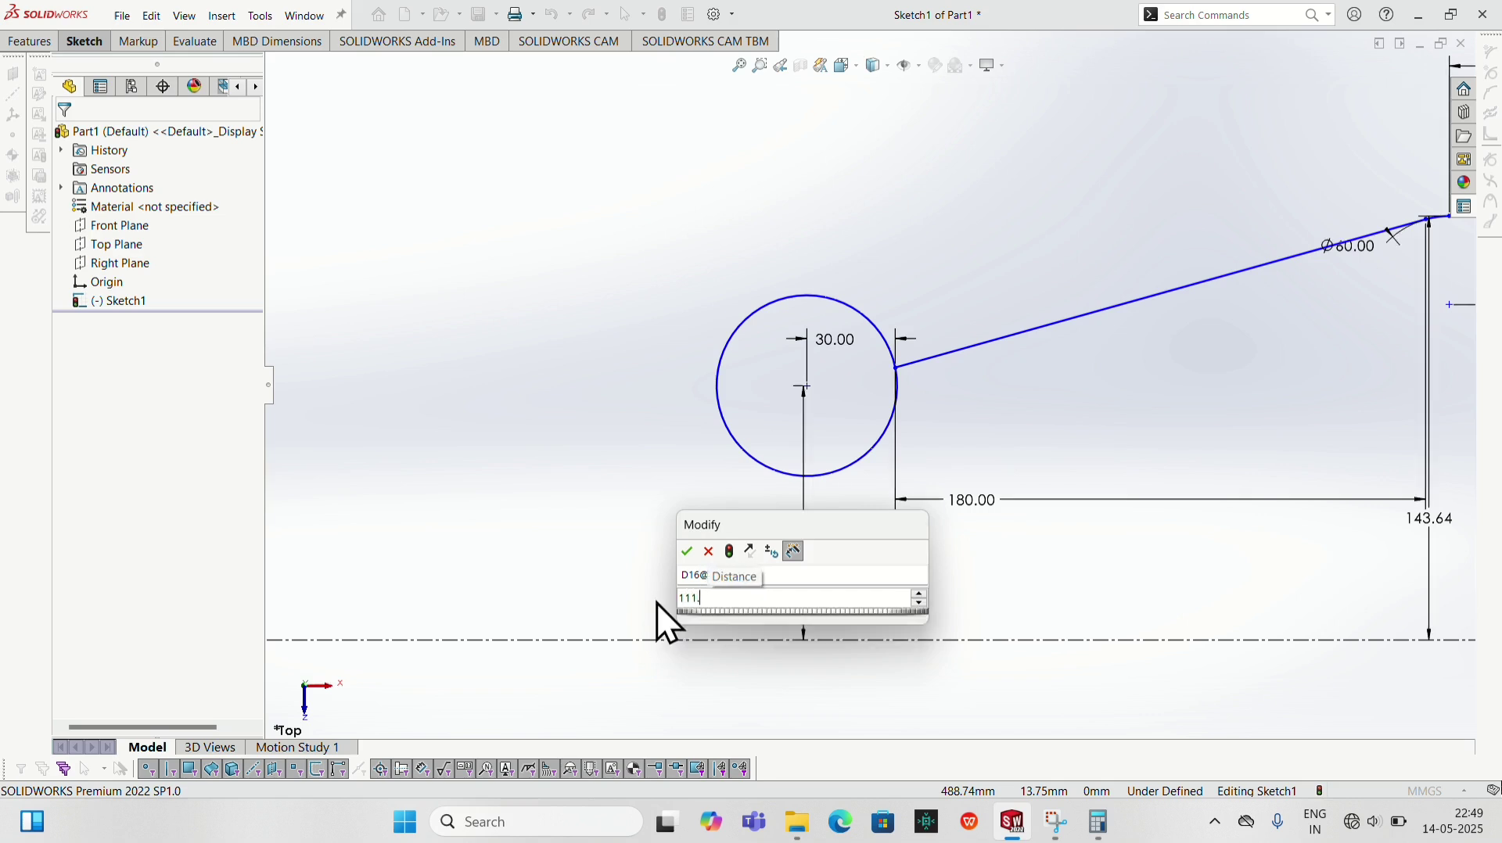
text(21)
key(Return)
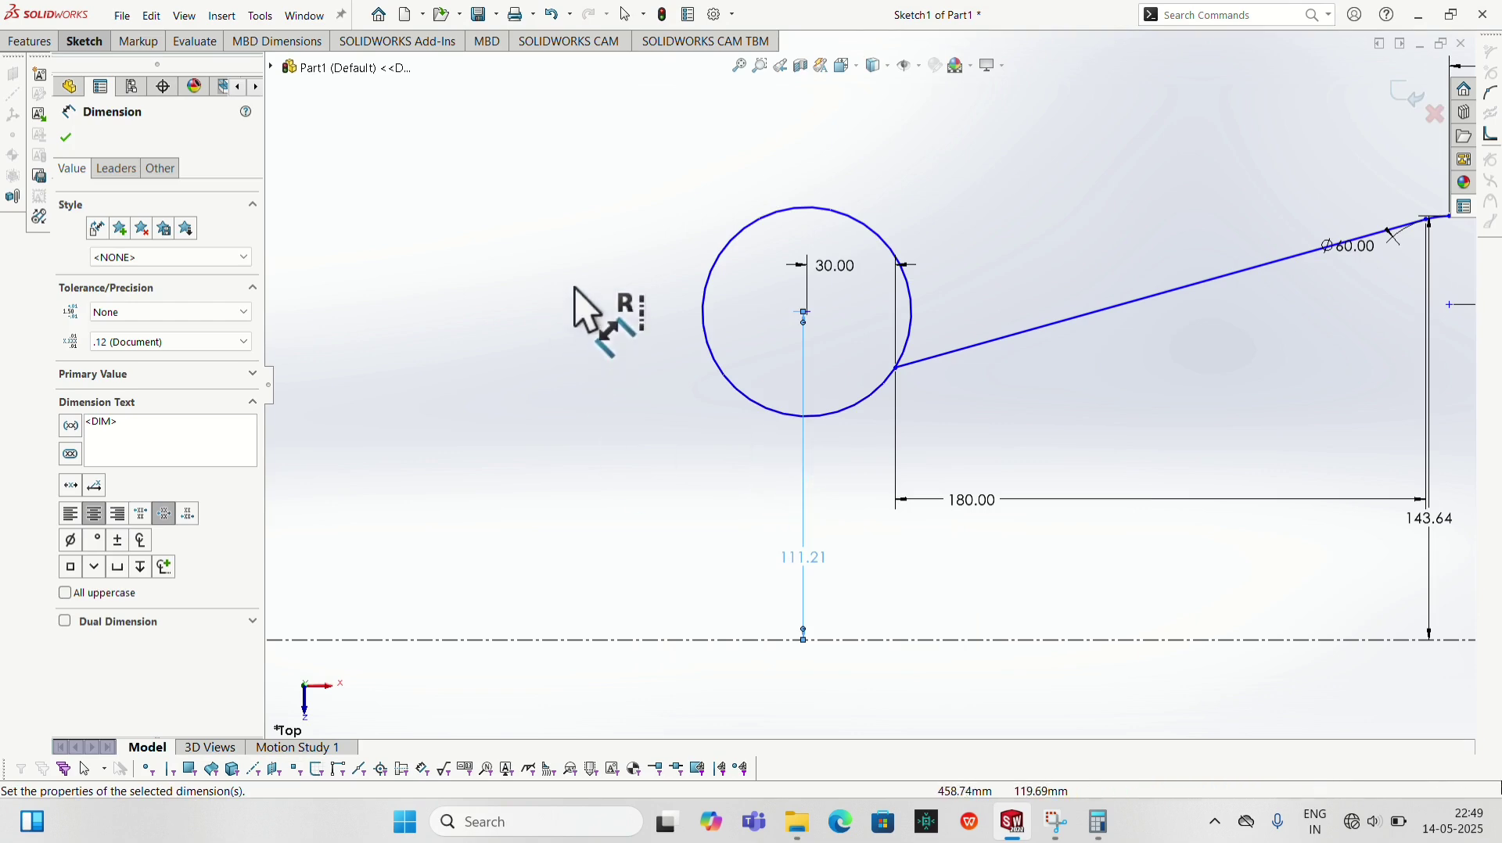
Sketch a line about 130 mm long from the circle's lowest point away from the sloped line and make it horizontal
scroll(984, 336, down, 1)
scroll(984, 336, up, 4)
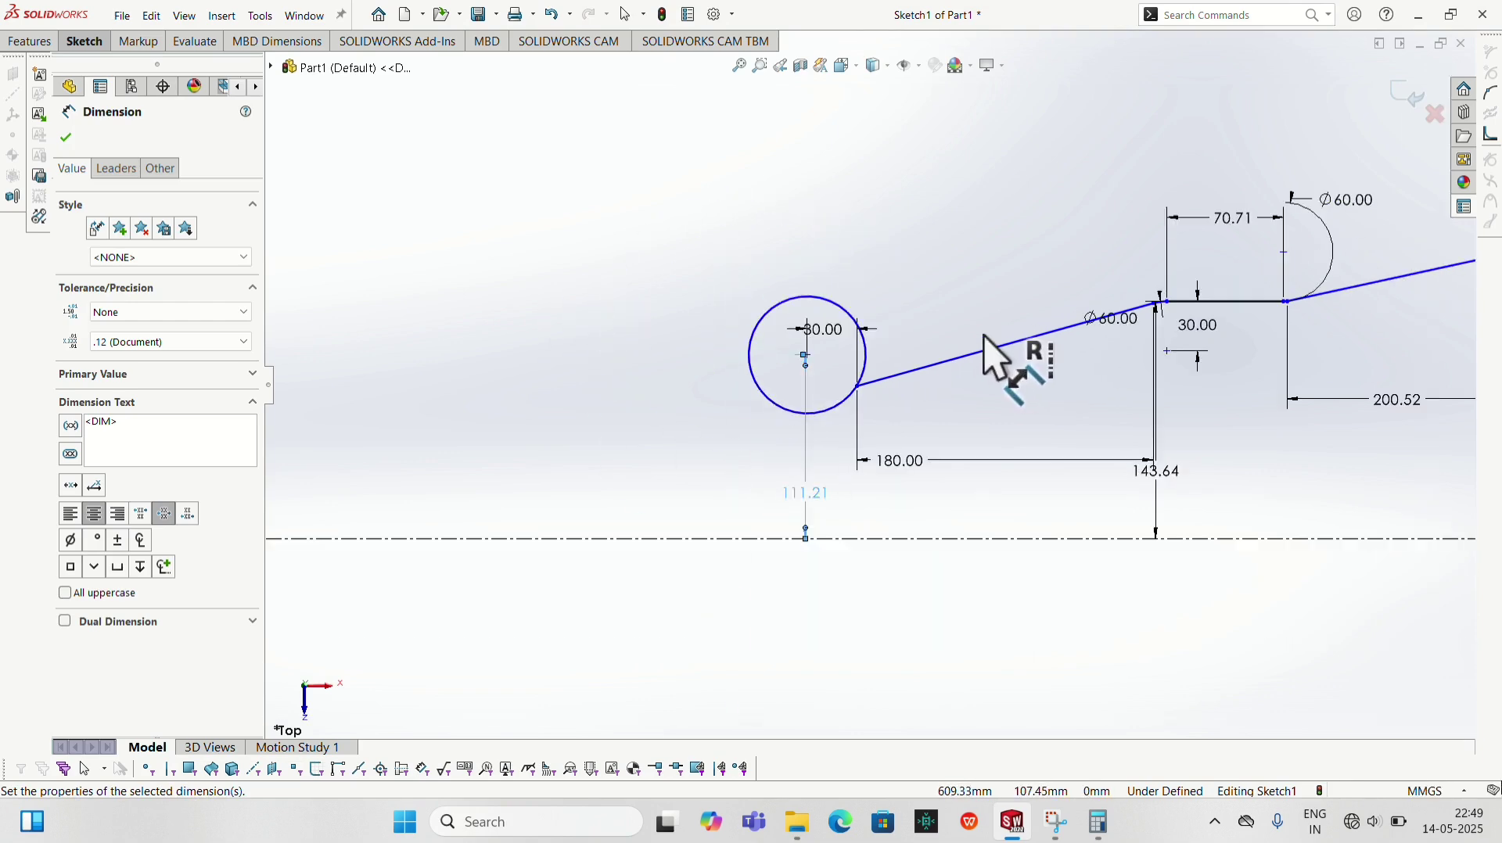
click(87, 48)
click(149, 60)
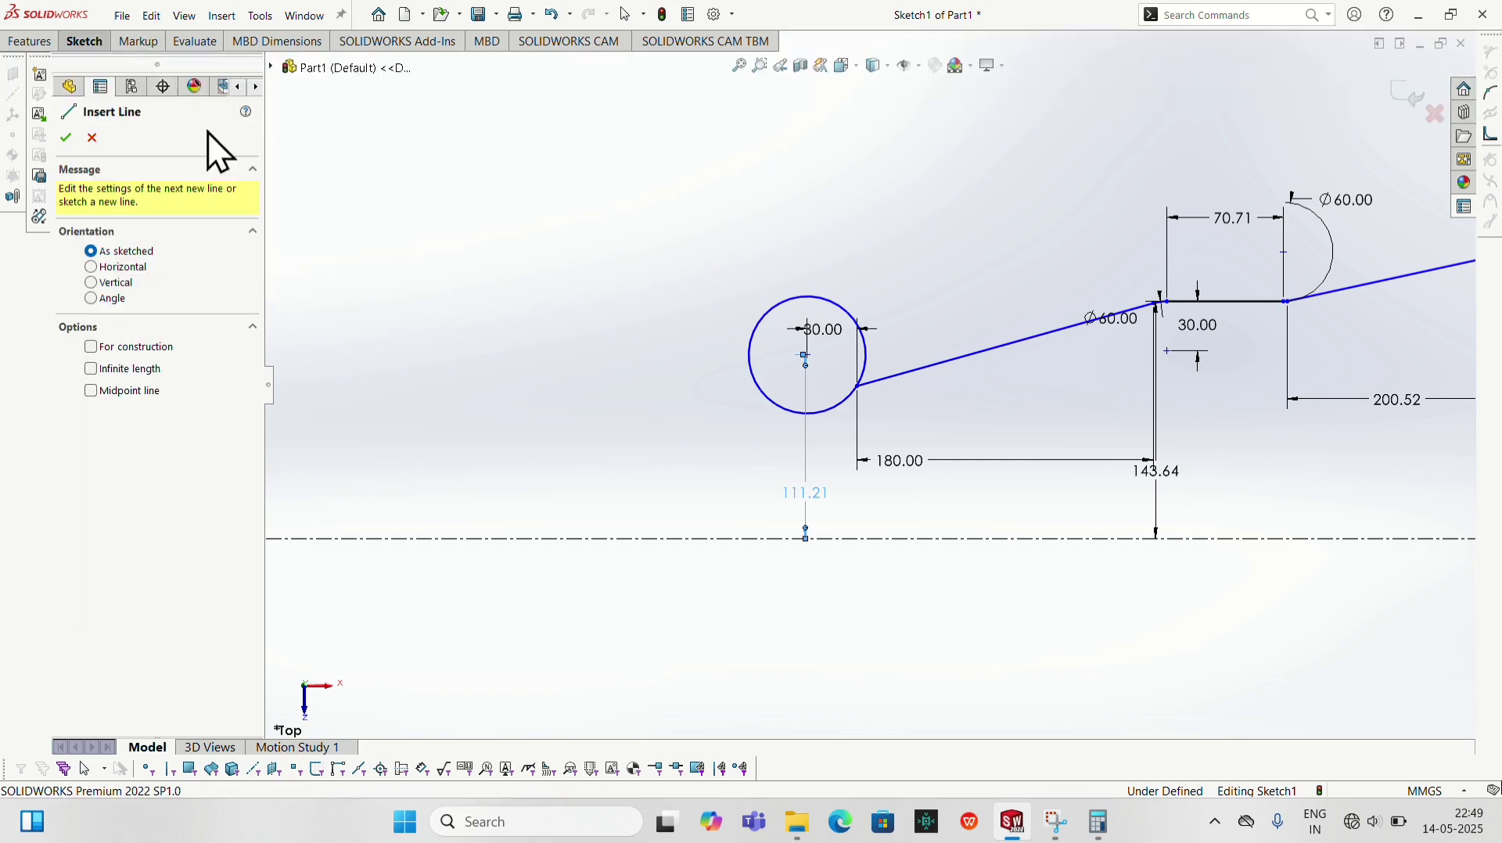
click(808, 413)
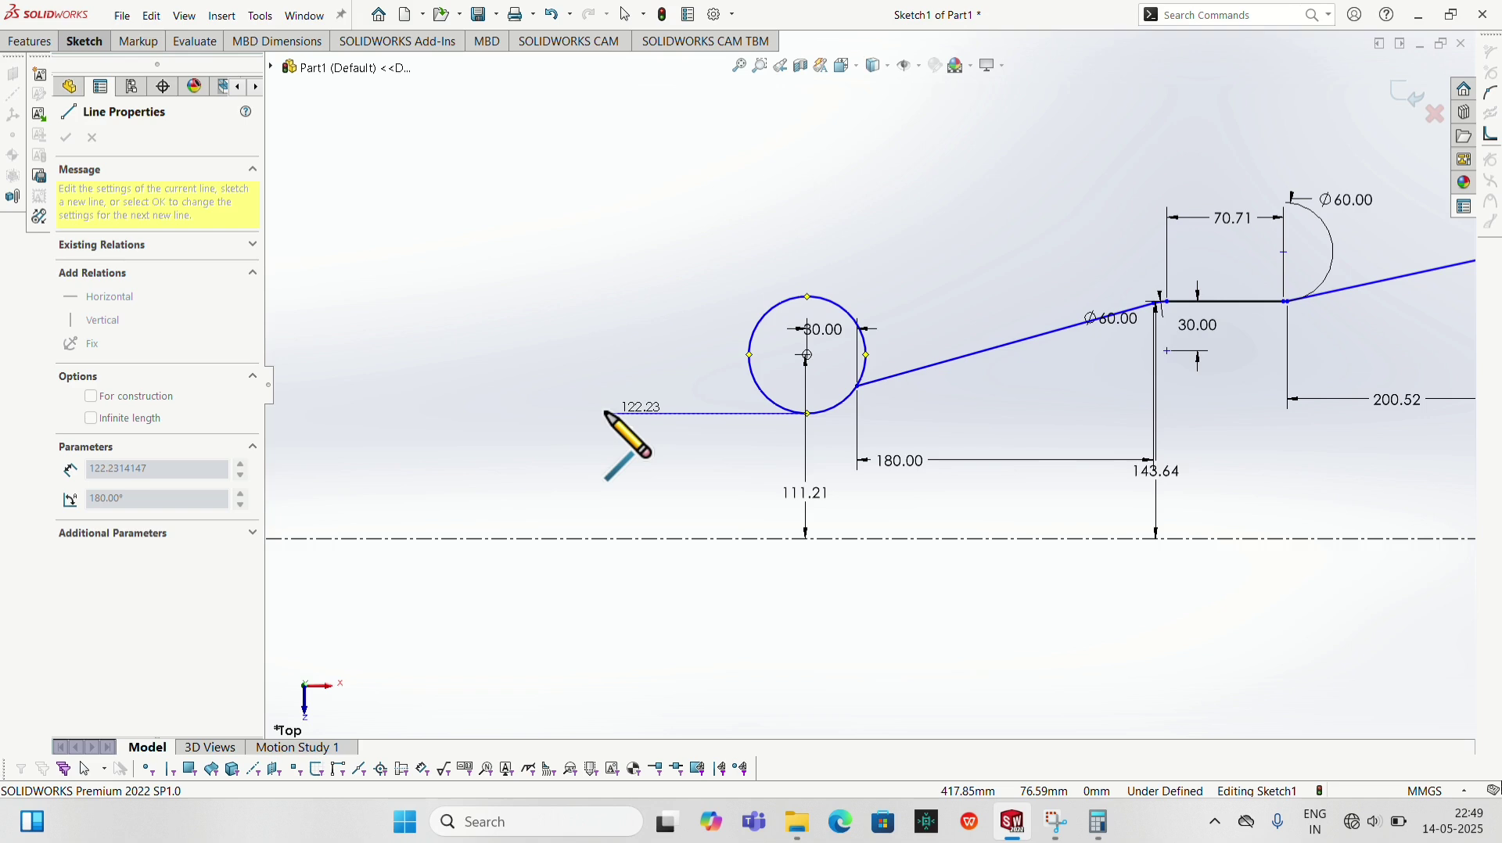
click(591, 407)
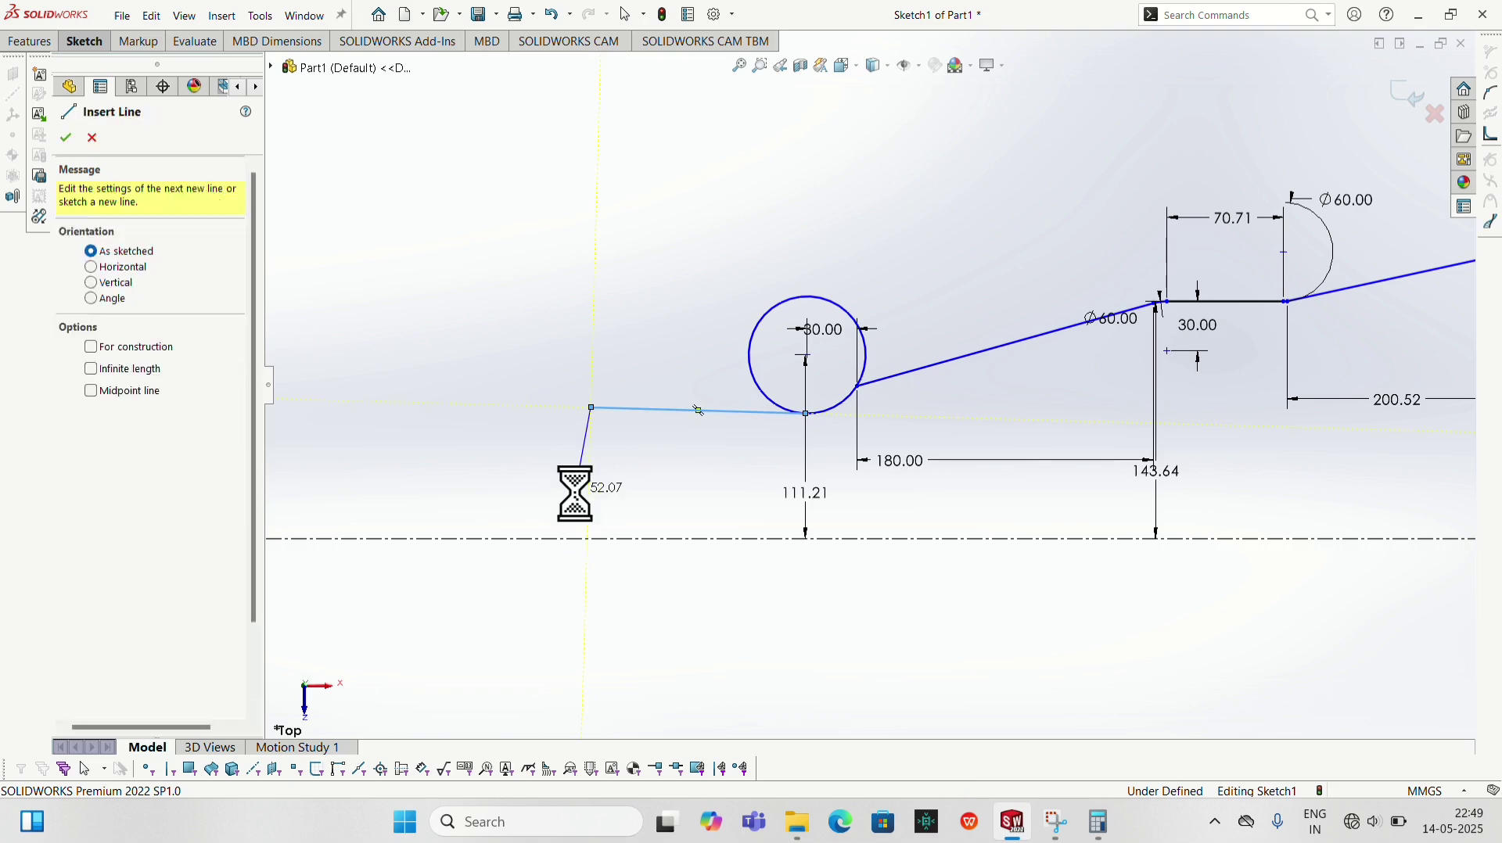
key(Escape)
click(625, 409)
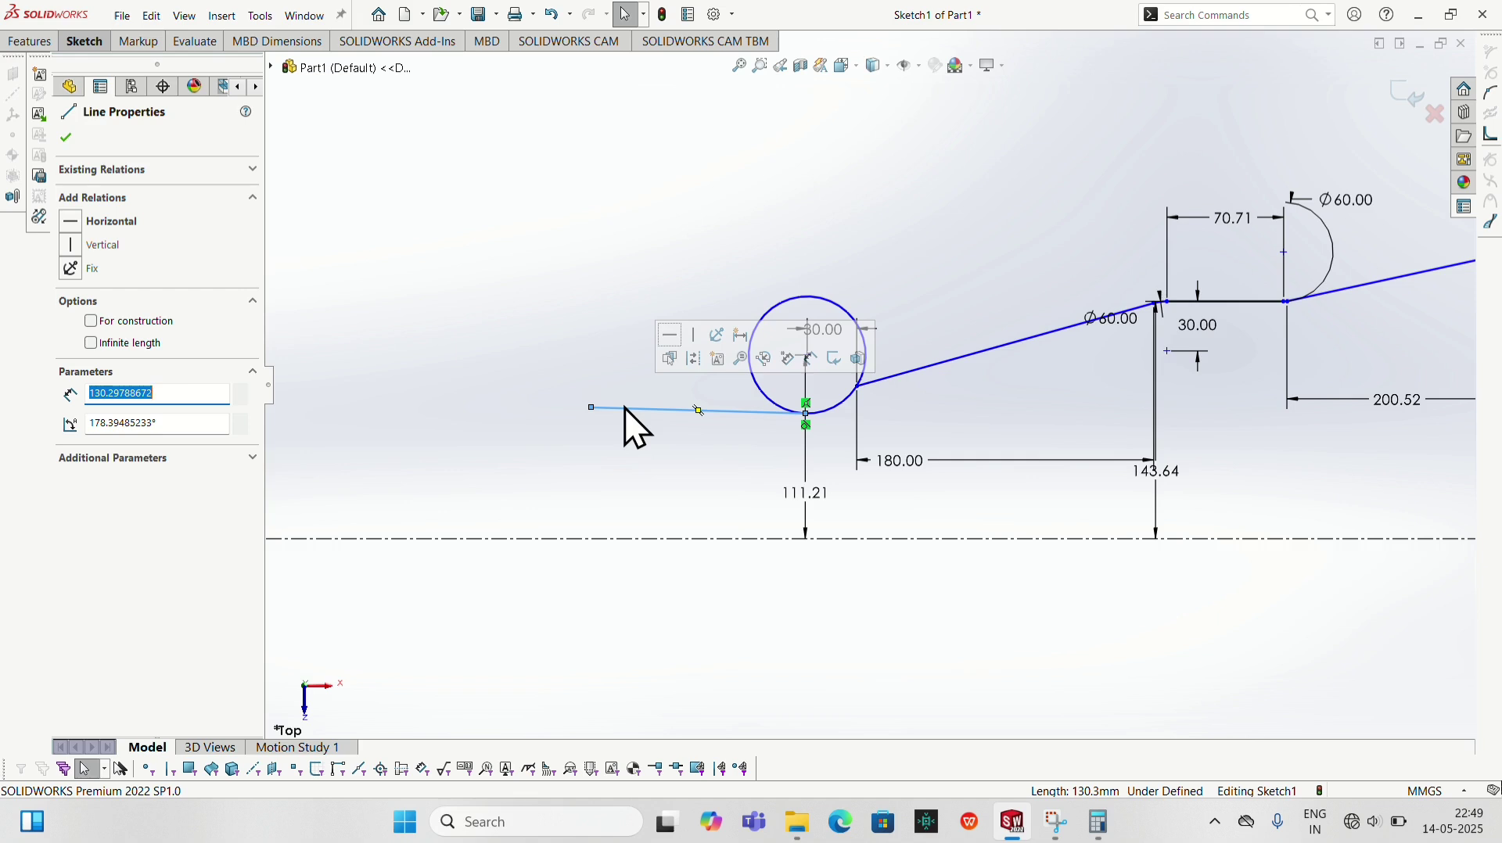
click(669, 335)
Dimension the new horizontal line's length at 275 mm
click(81, 48)
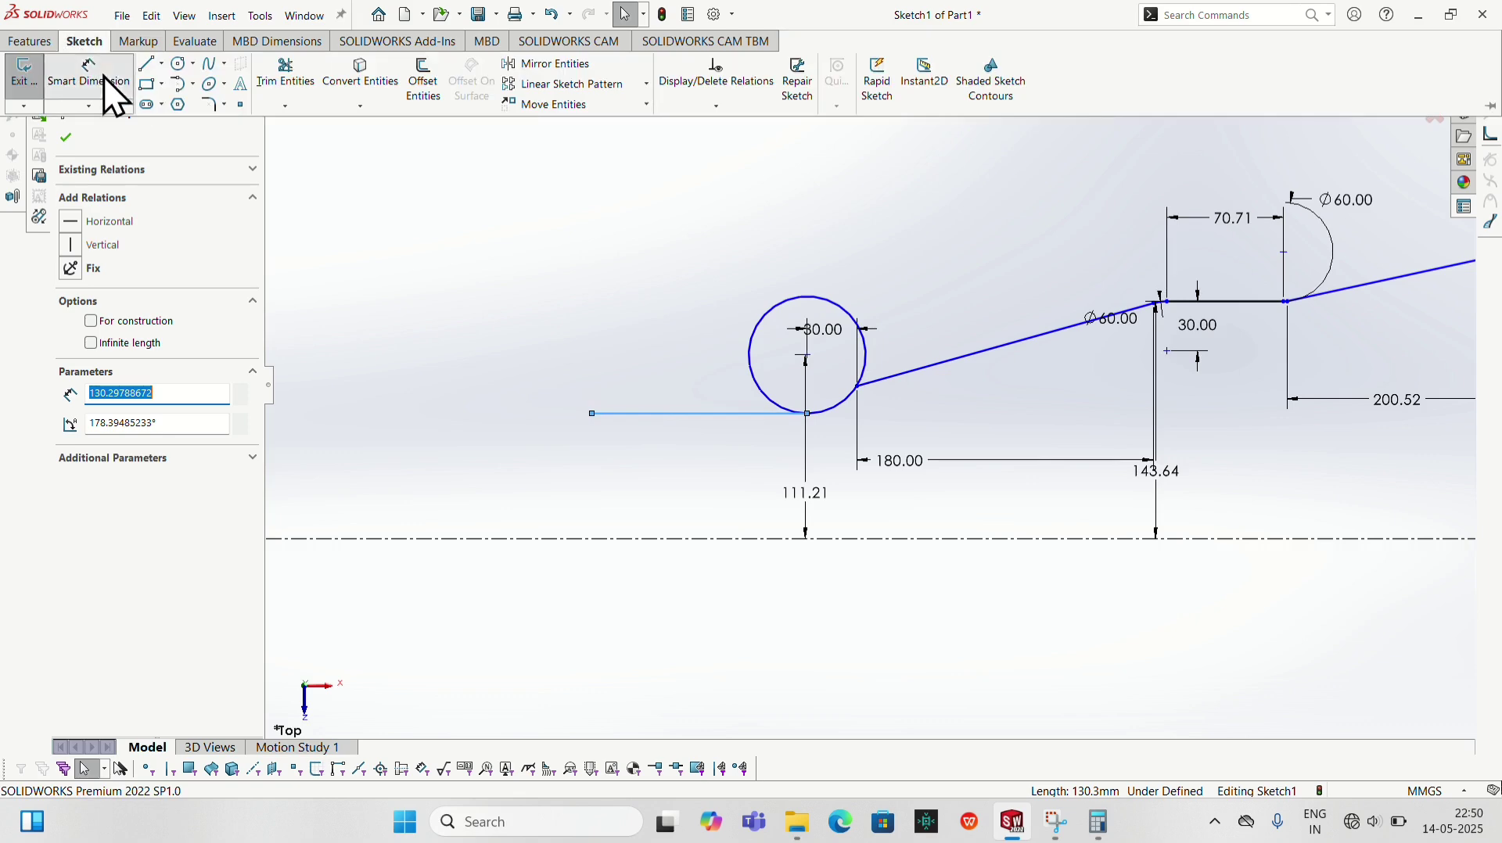
click(101, 76)
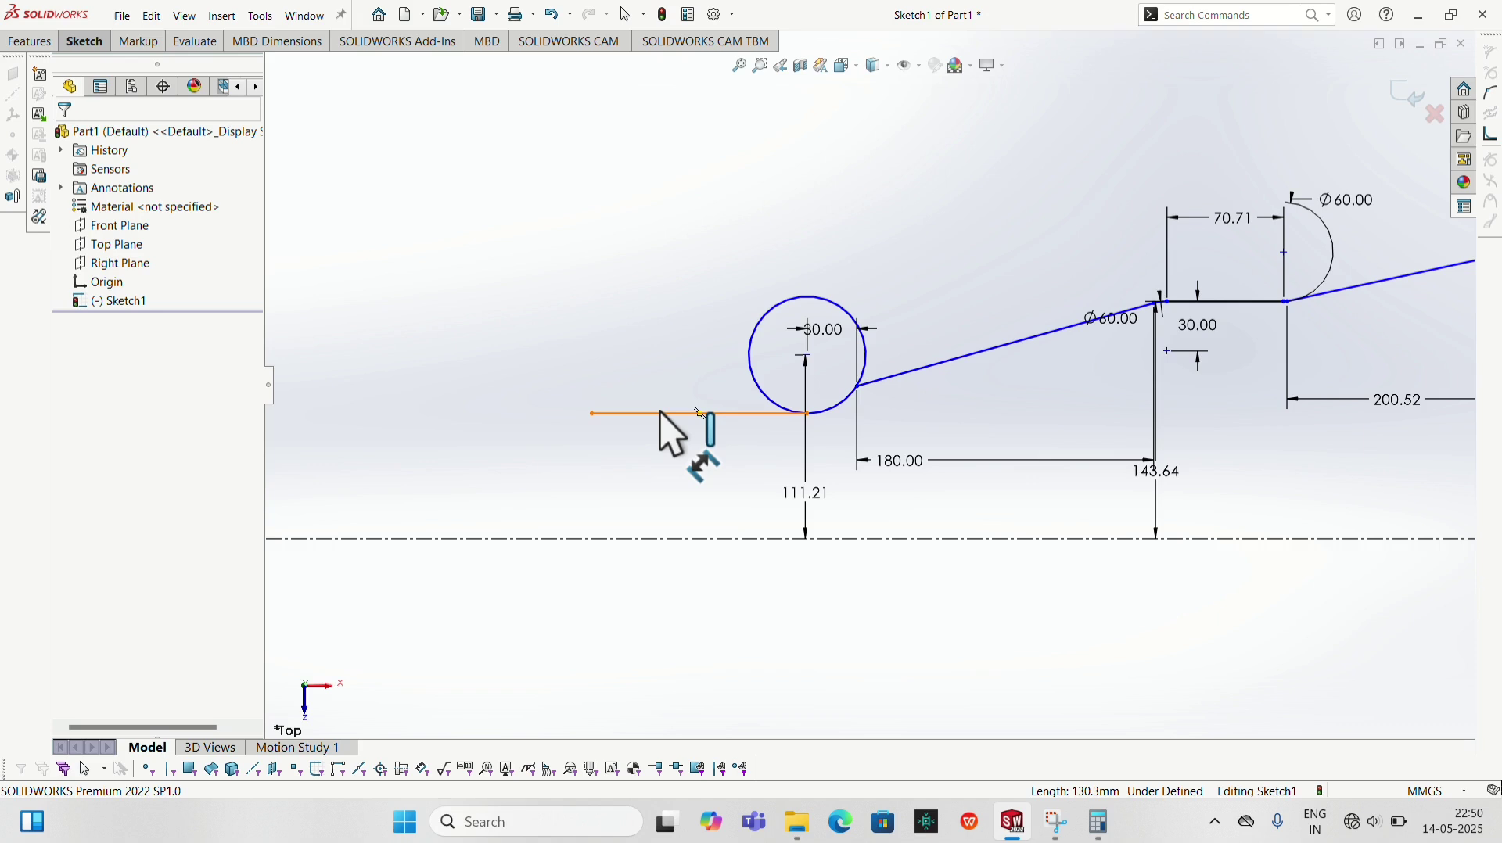
click(660, 412)
click(663, 332)
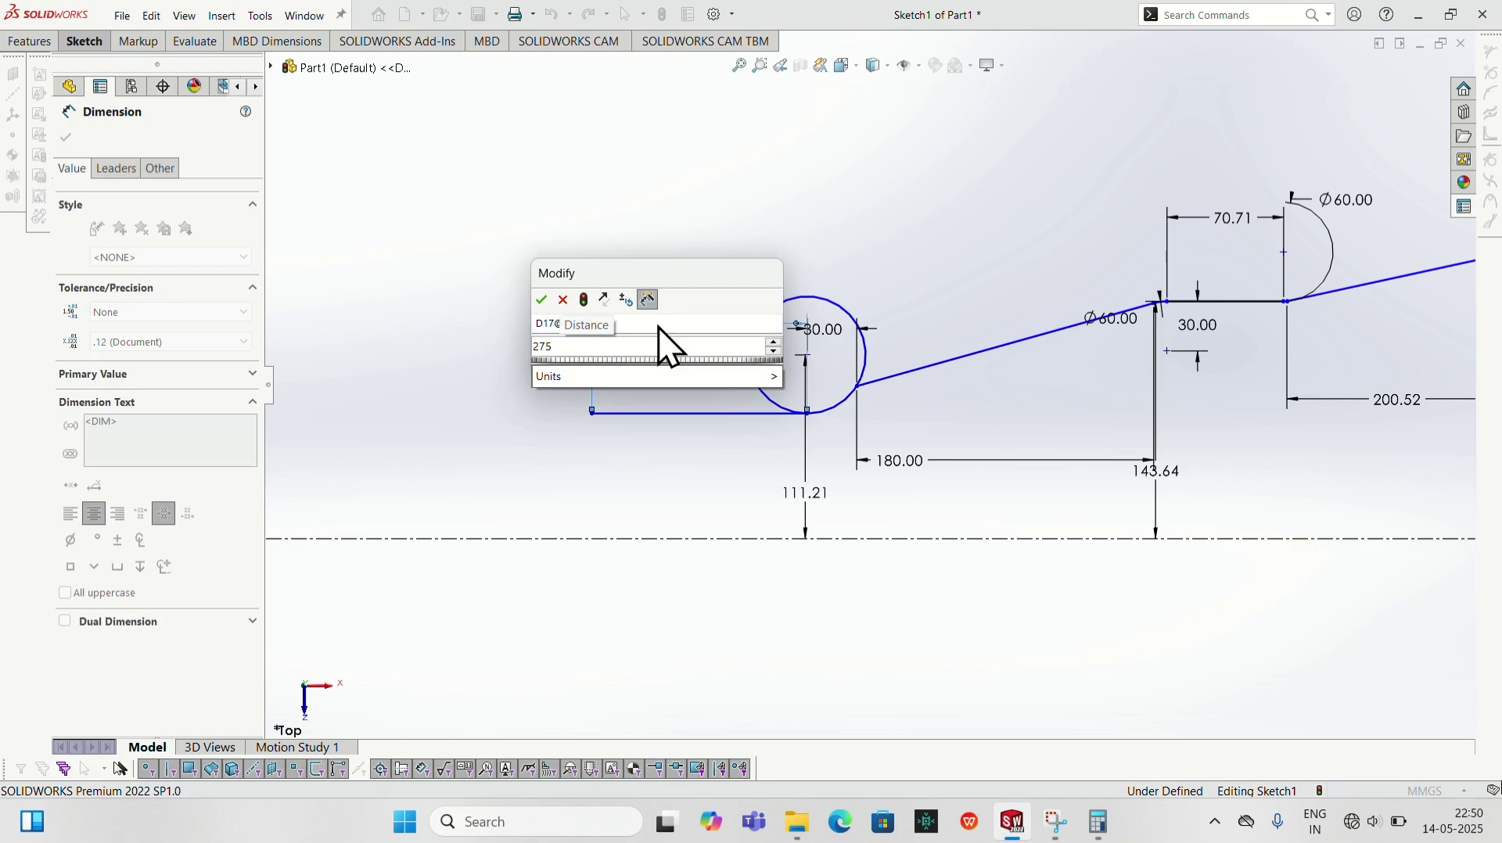
click(541, 301)
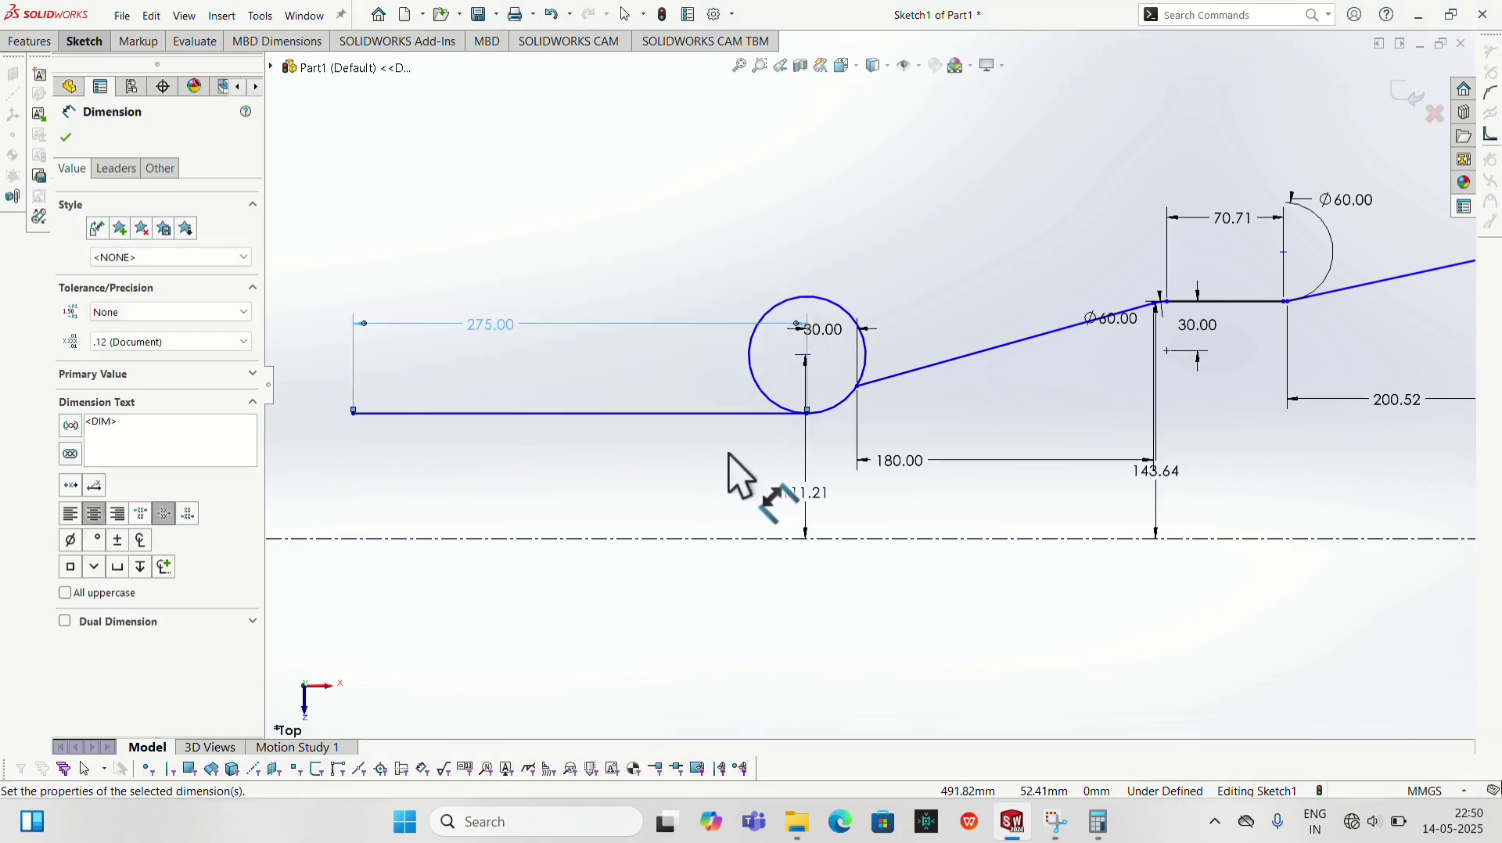
Set the vertical distance between the 275 mm horizontal line and the centerline to 81.21 mm
click(737, 414)
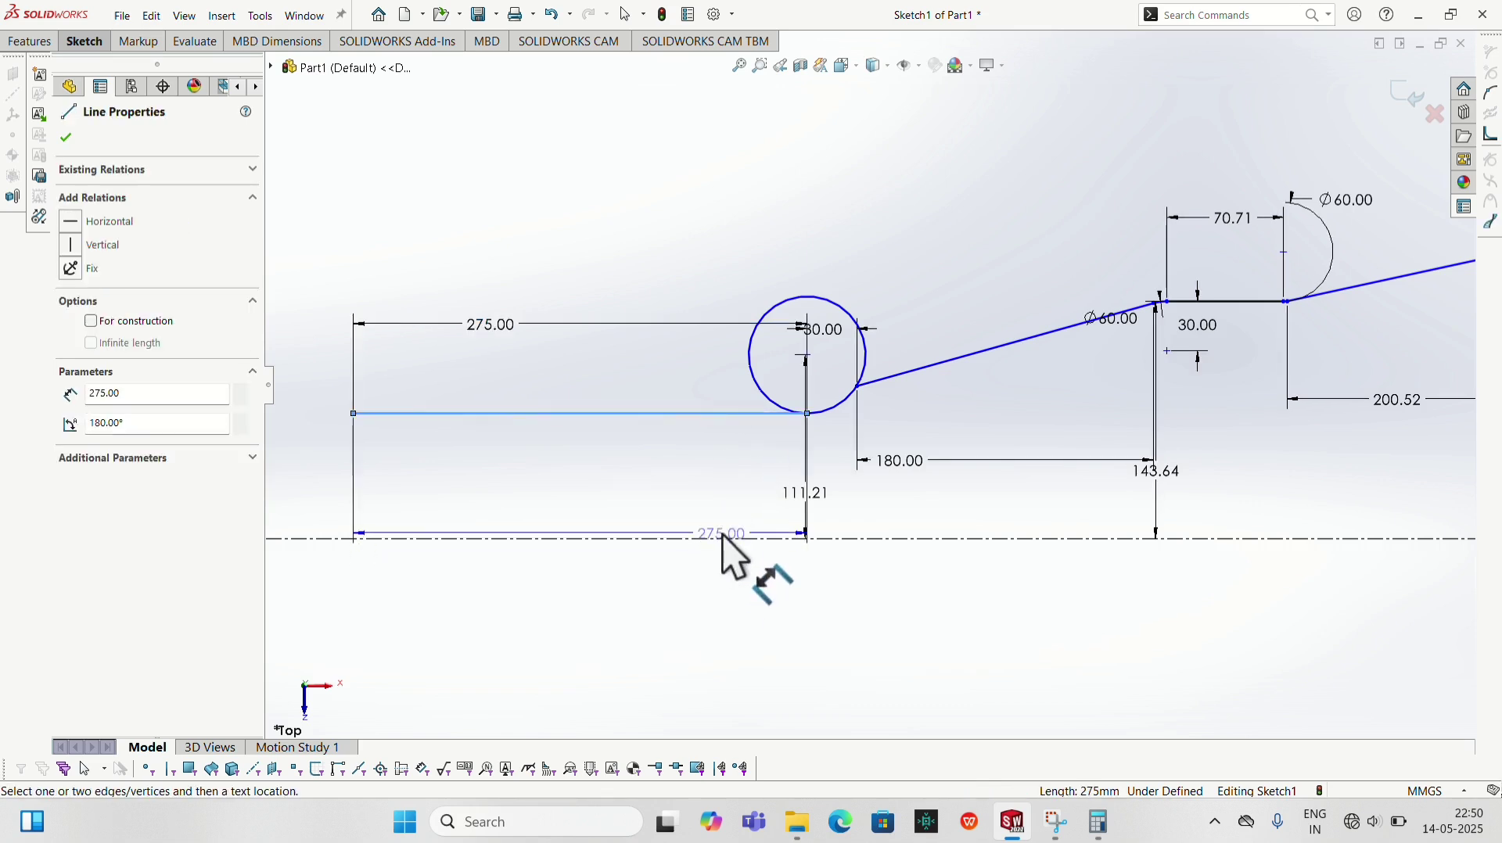
click(721, 538)
click(714, 509)
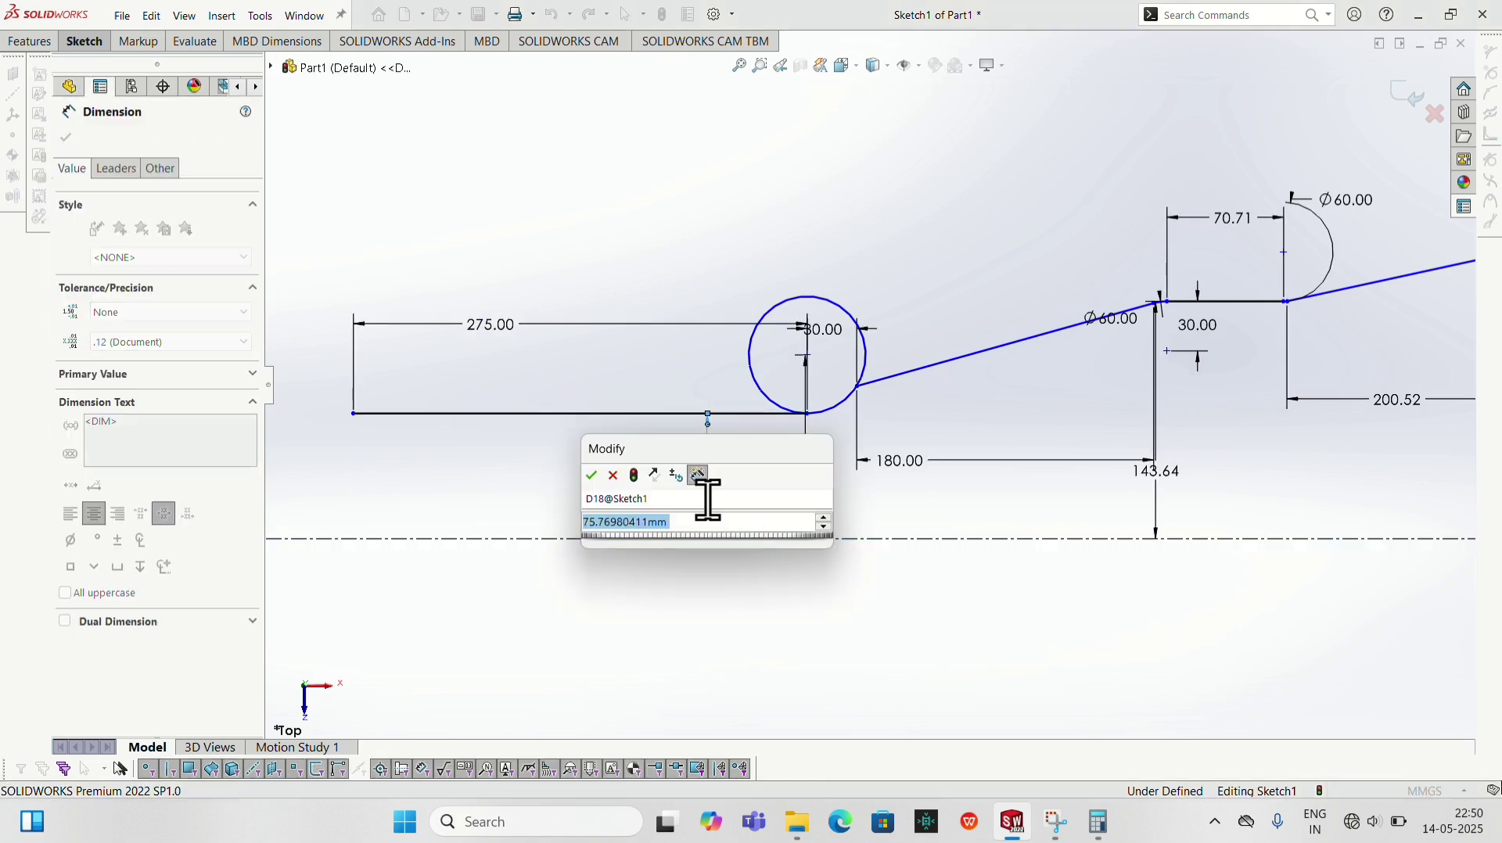
text(85/2)
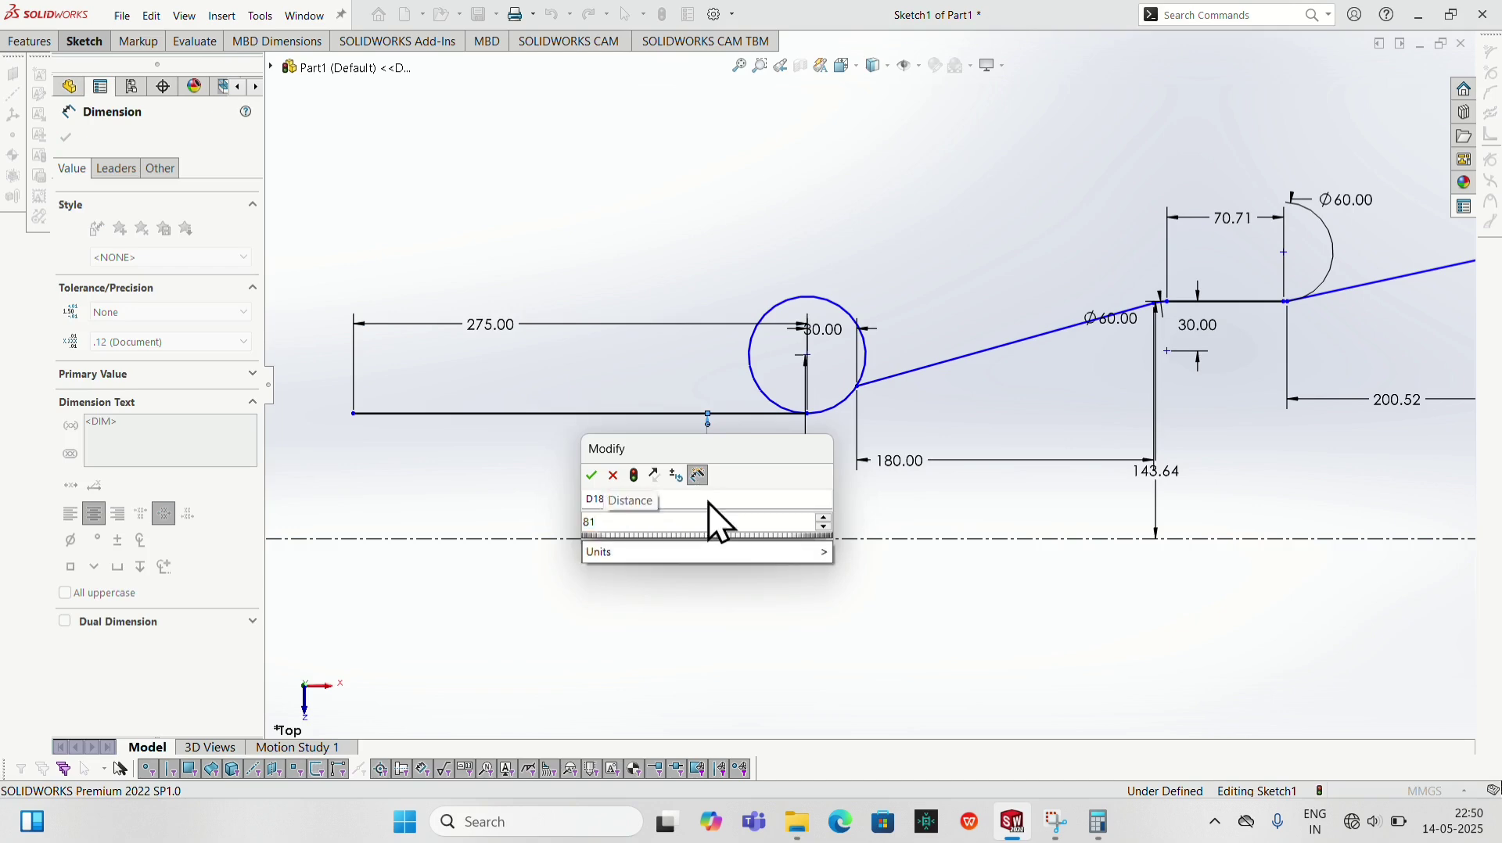
key(Return)
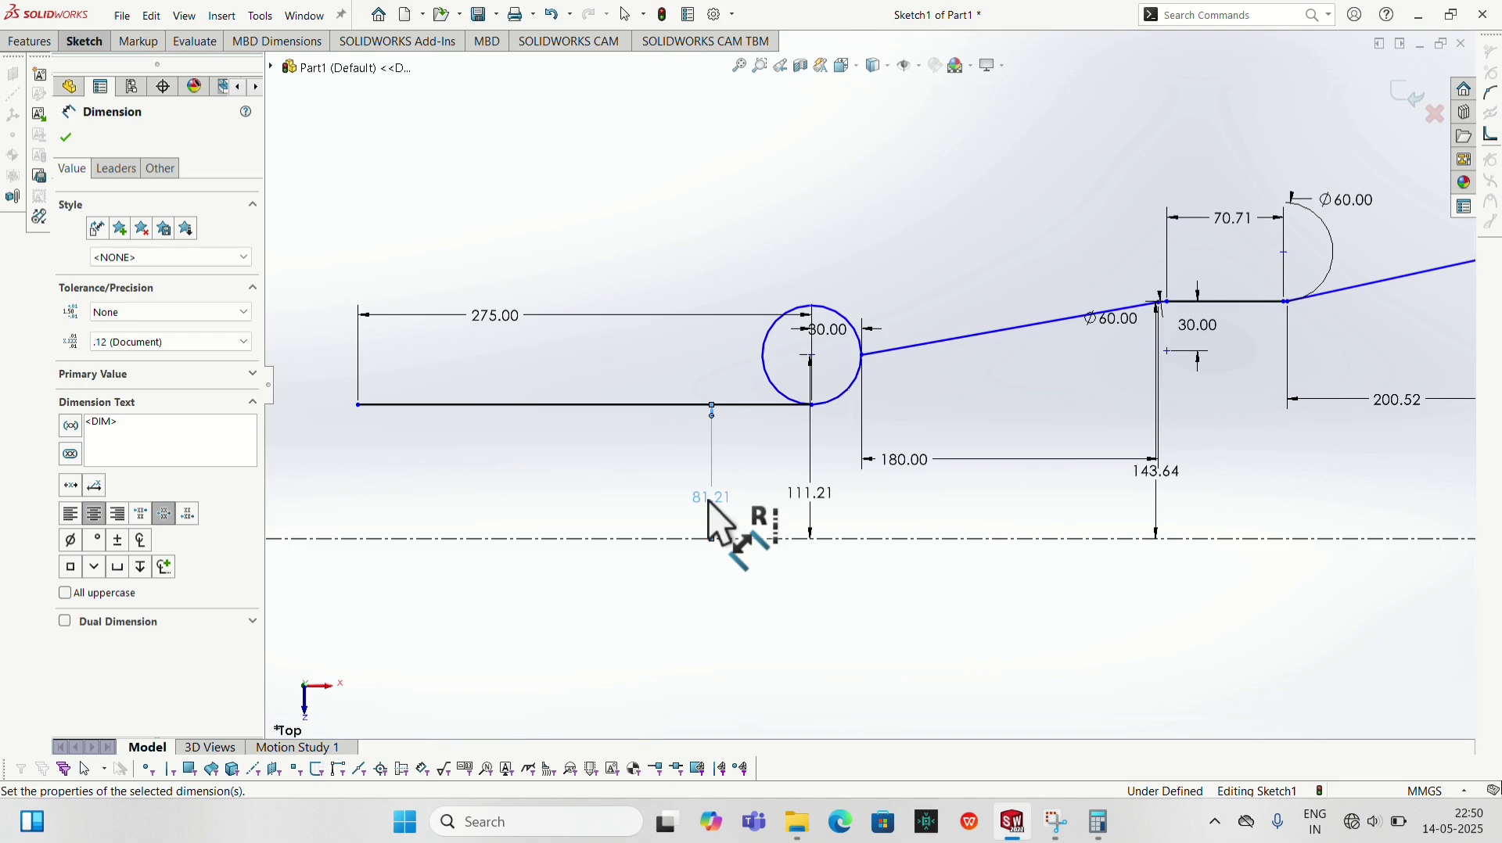
Add a vertical dimension between the 275 mm horizontal line and the circle's center
click(744, 405)
click(813, 356)
click(749, 368)
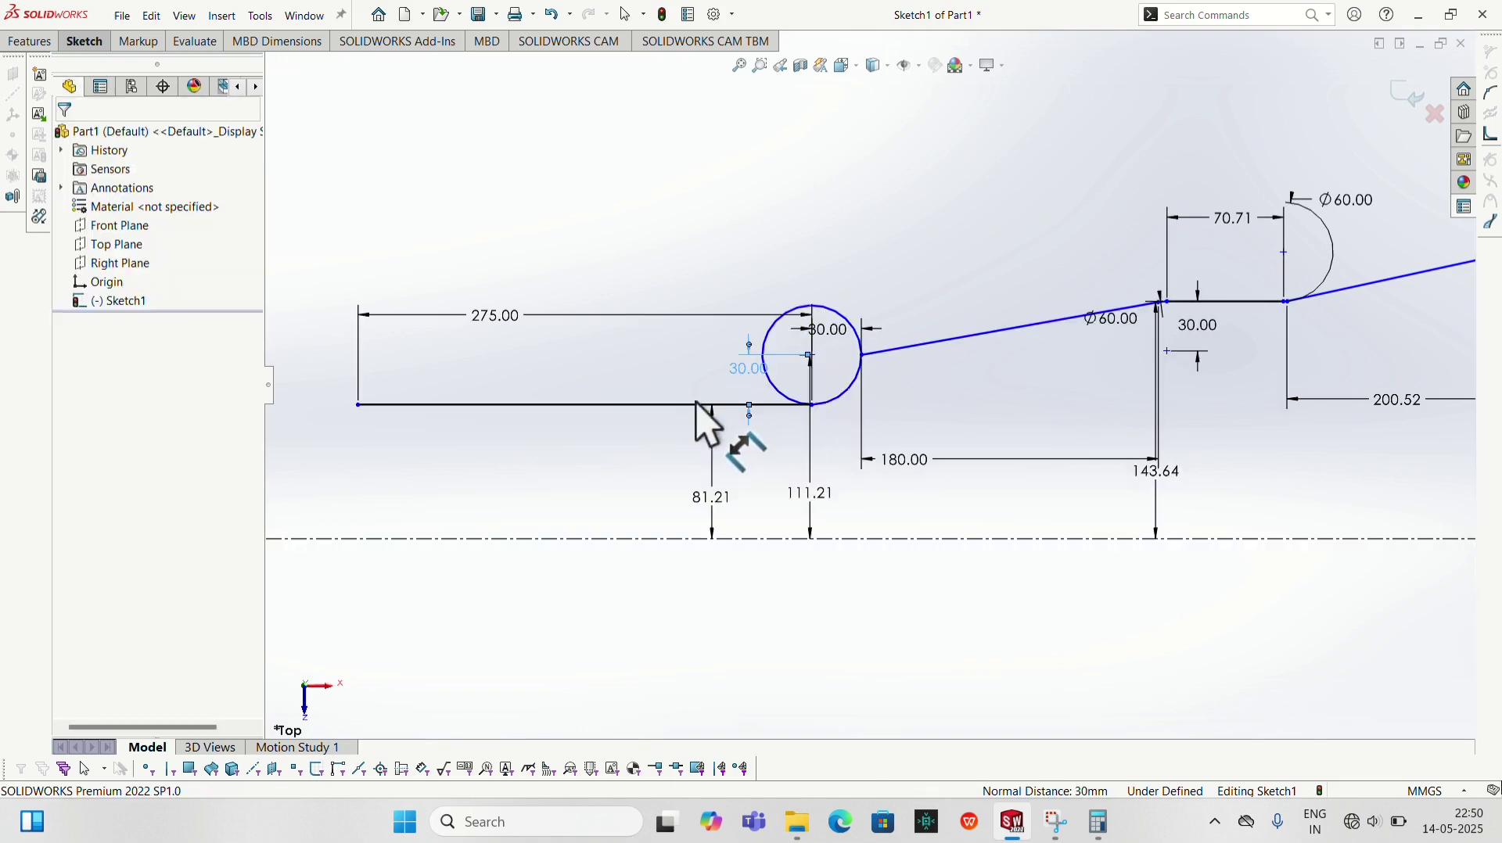
Trim the circle to leave only the quarter arc joining the 275 mm horizontal line to the sloped line
scroll(674, 457, up, 3)
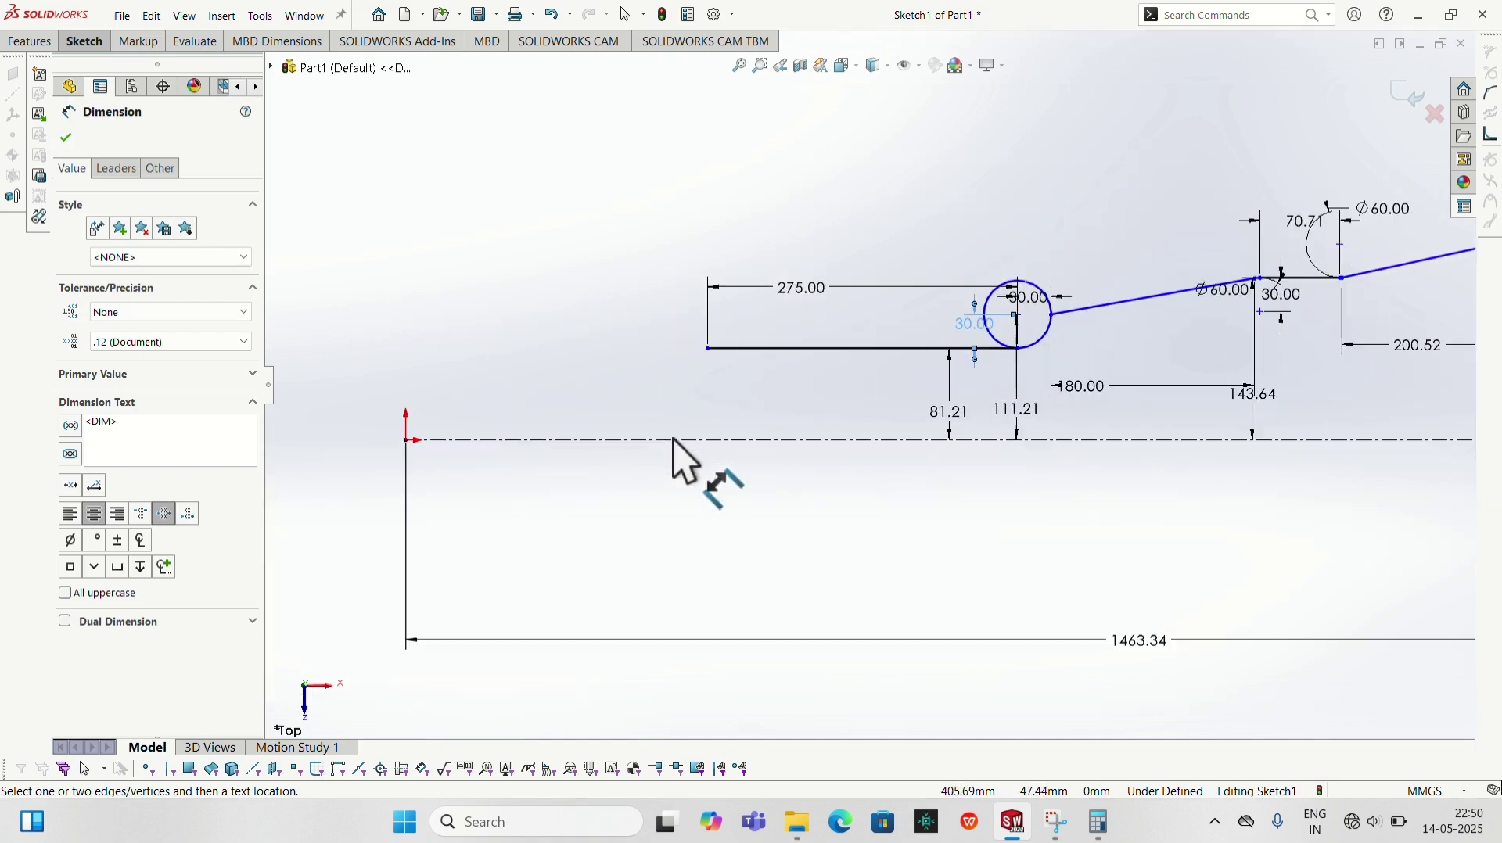
click(92, 41)
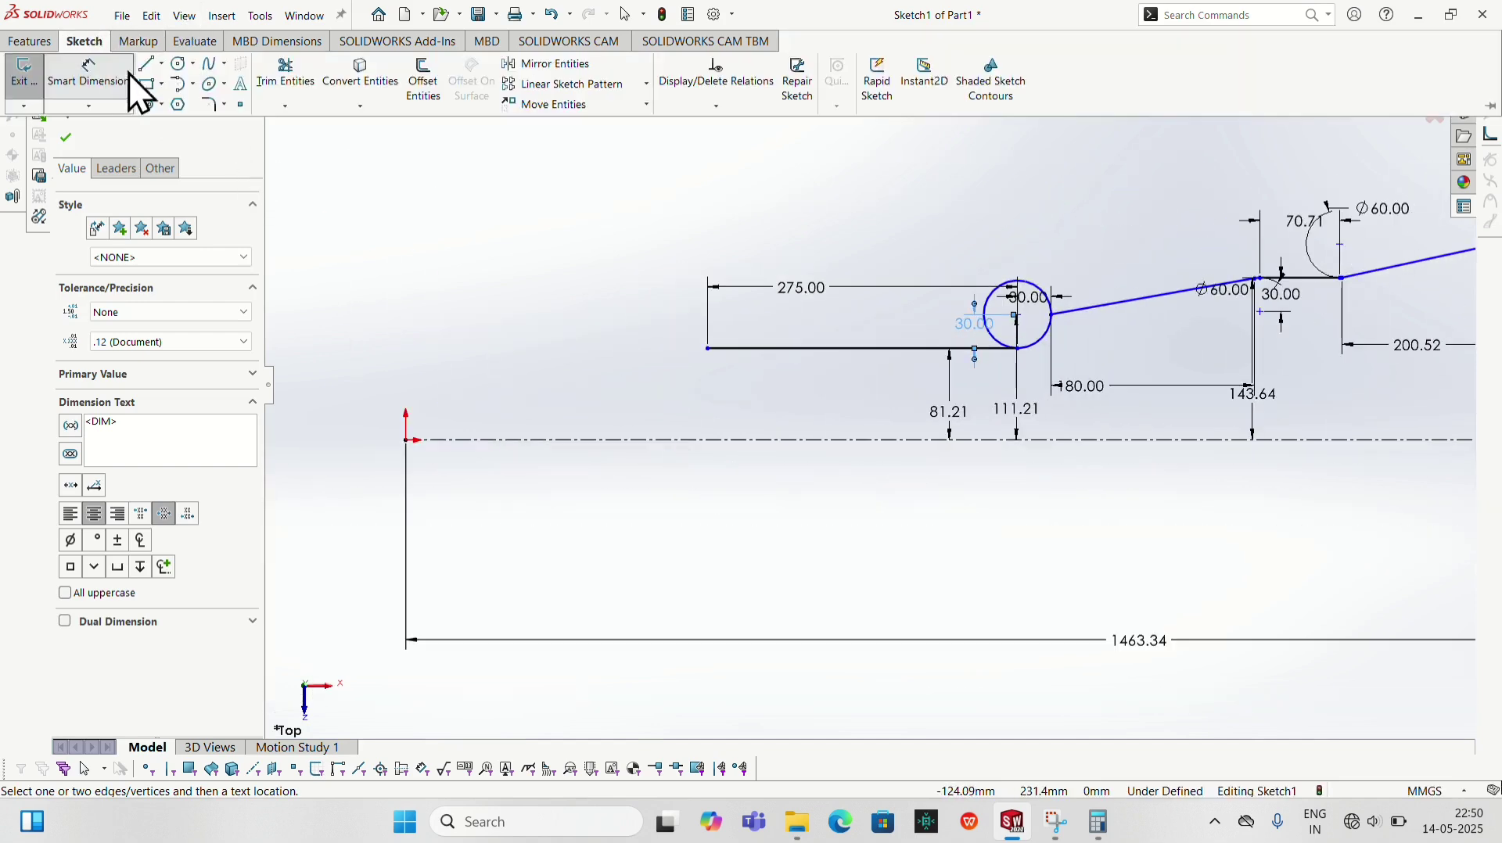
click(288, 74)
scroll(1017, 309, down, 1)
scroll(1005, 336, up, 3)
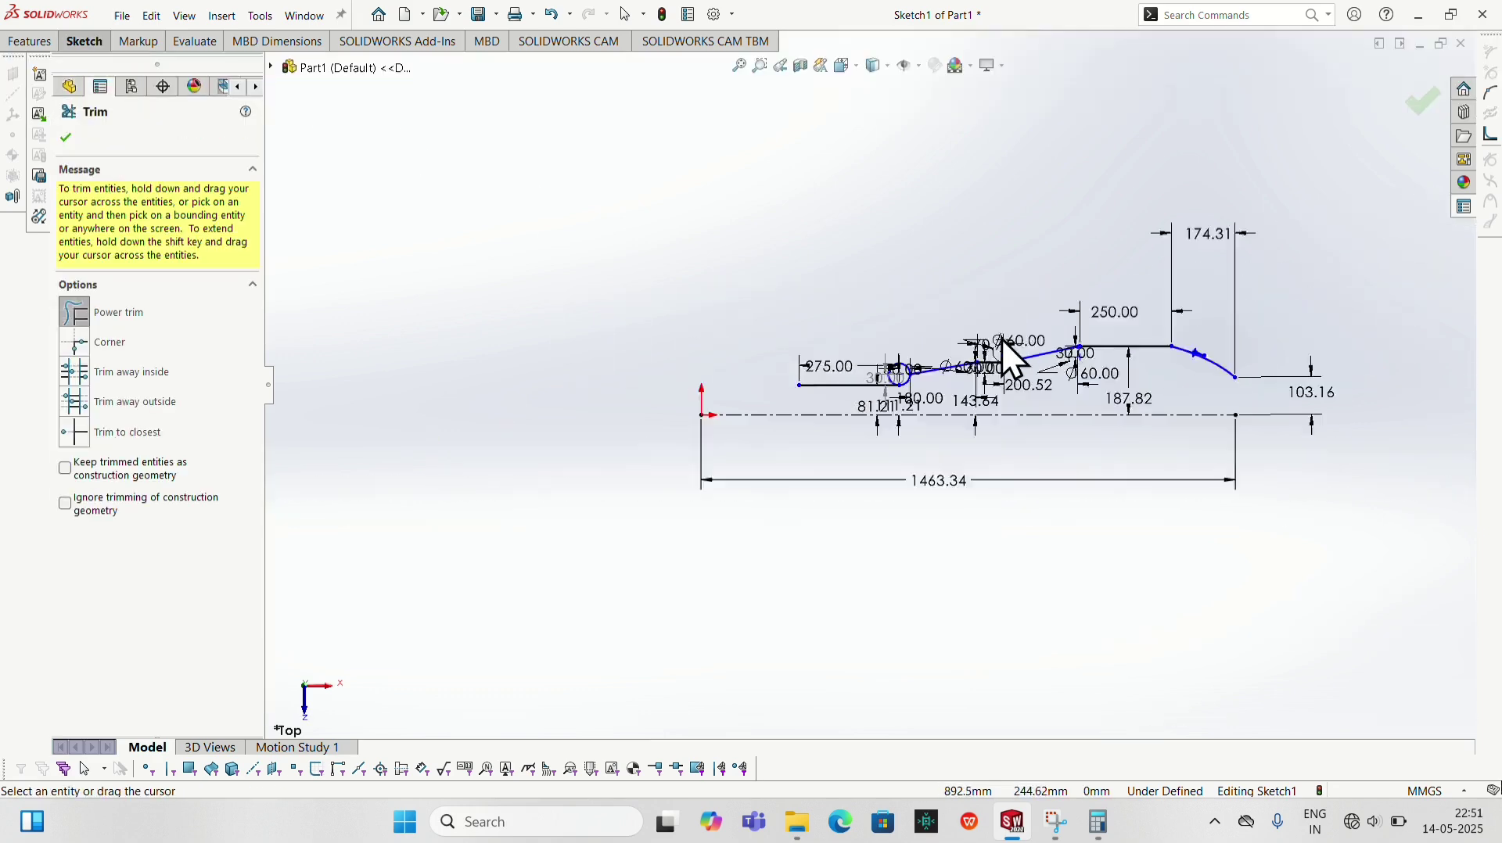
scroll(763, 551, down, 2)
scroll(753, 532, down, 4)
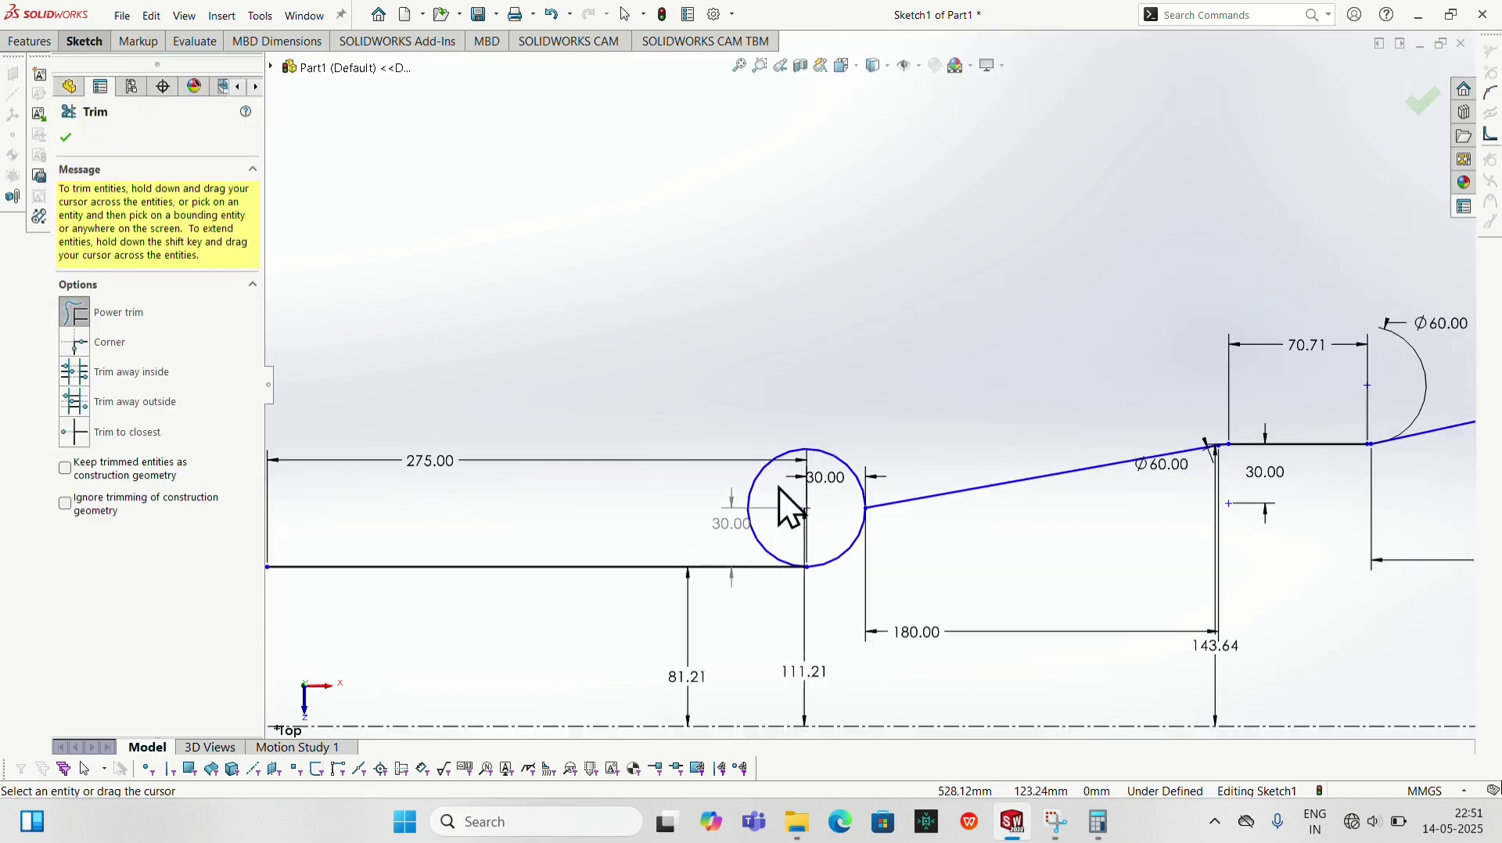
drag(777, 486, 757, 466)
scroll(776, 467, down, 3)
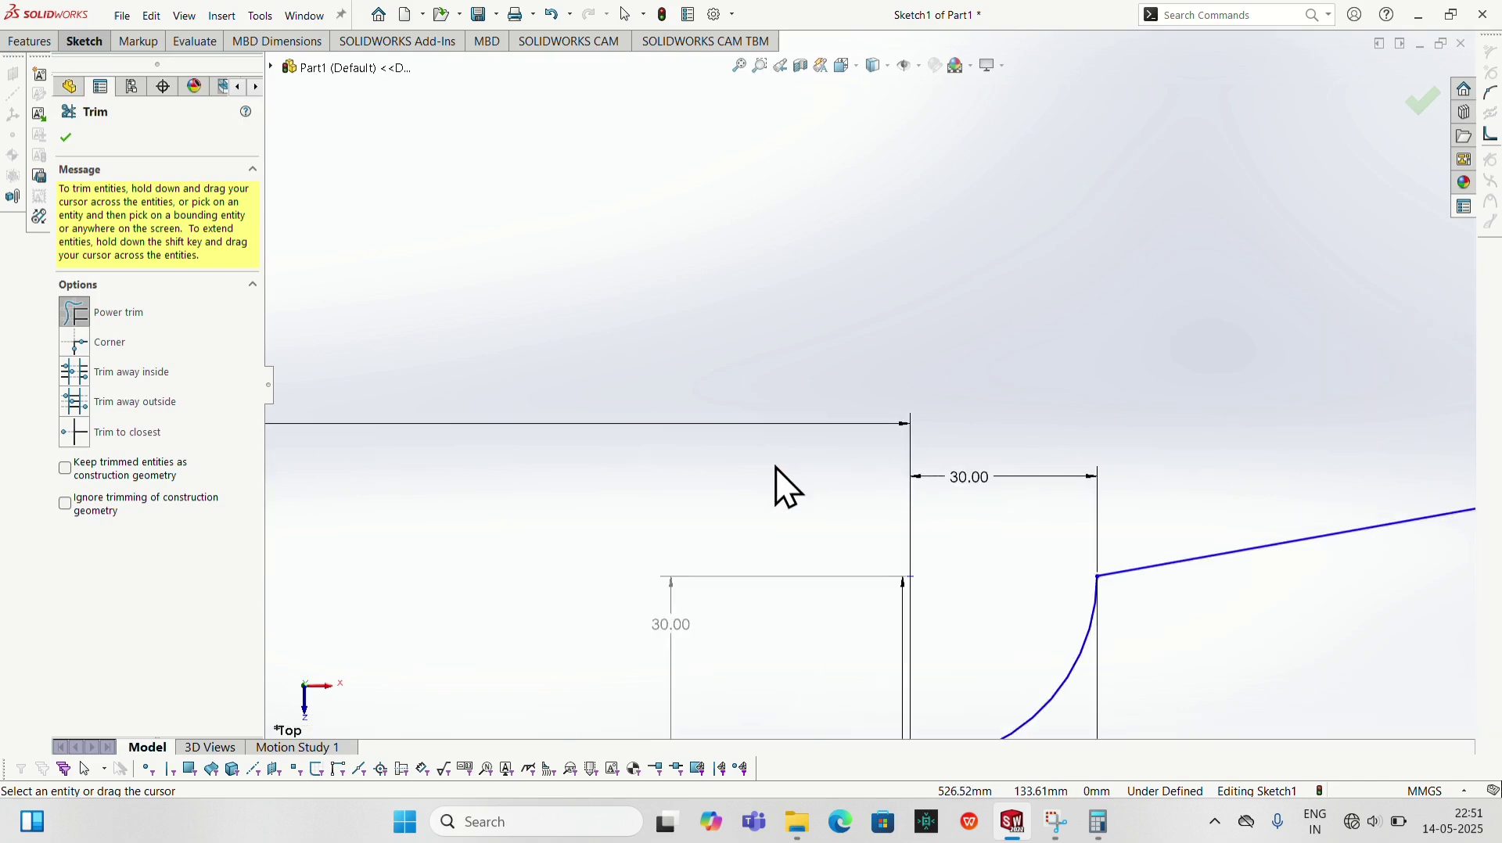
scroll(775, 467, up, 2)
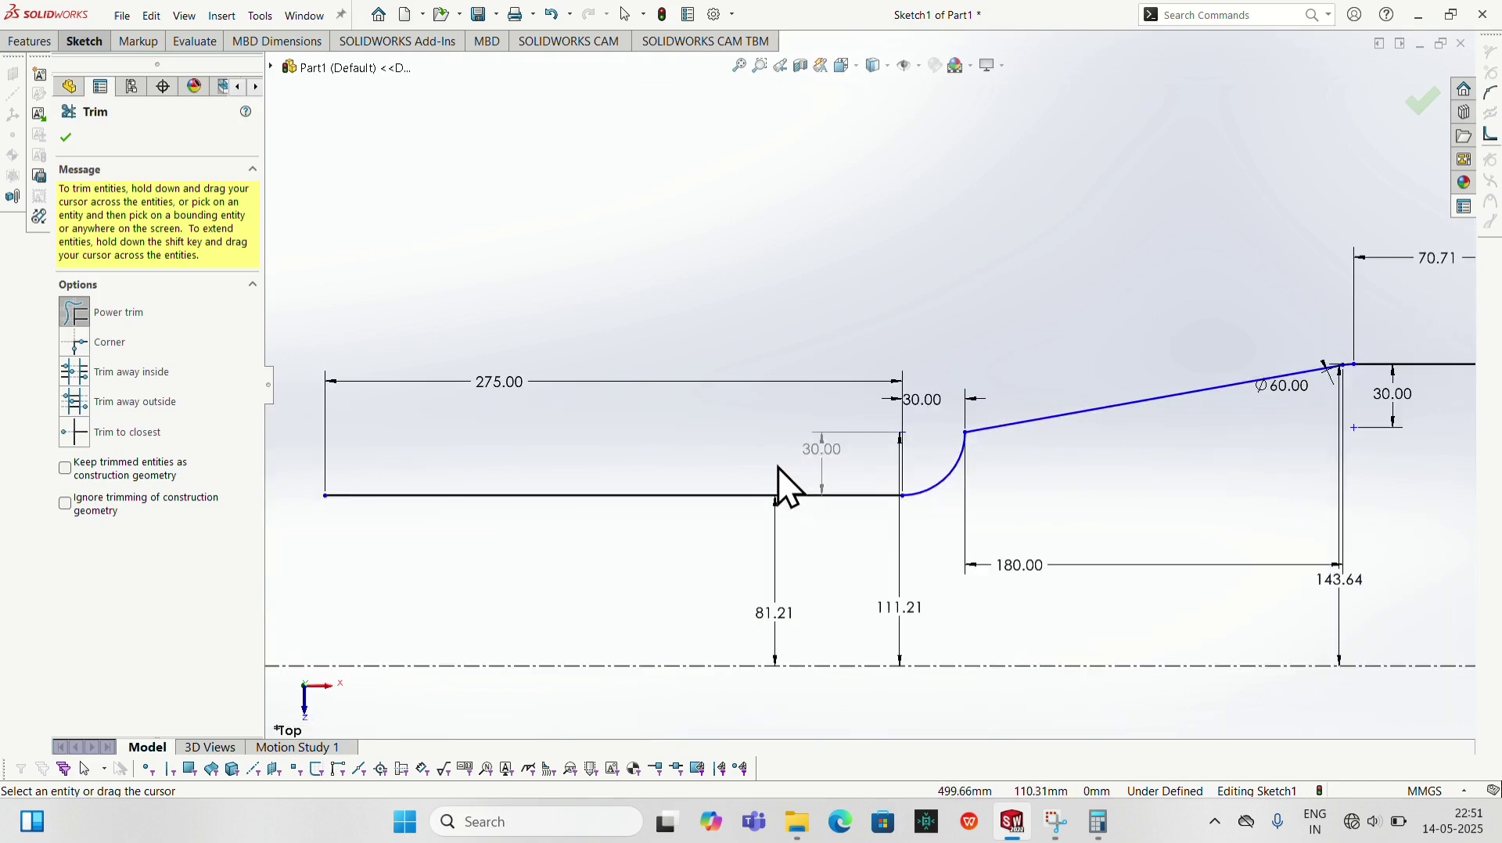
click(978, 428)
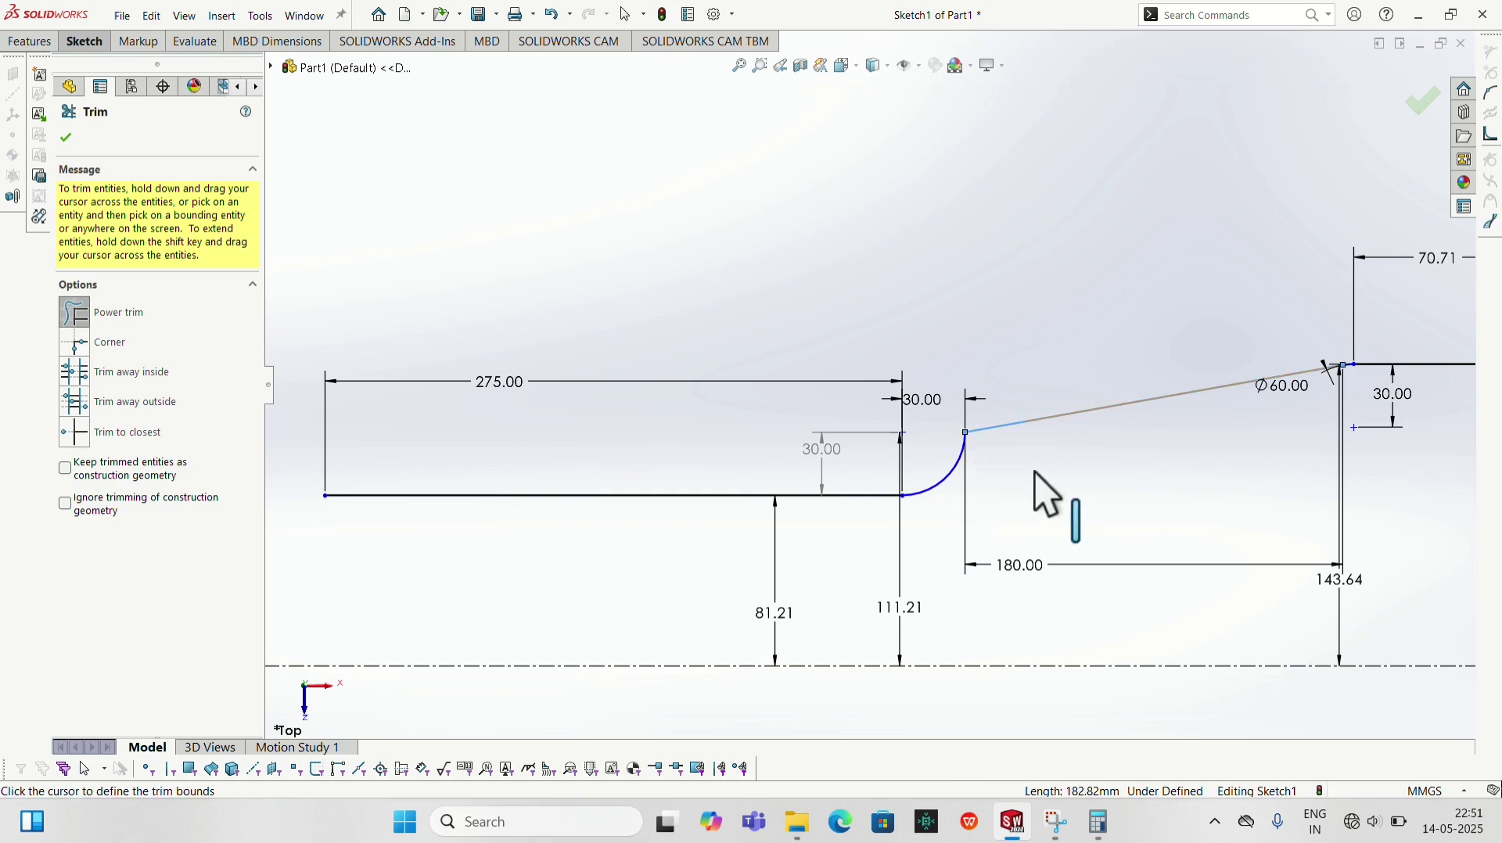
key(Escape)
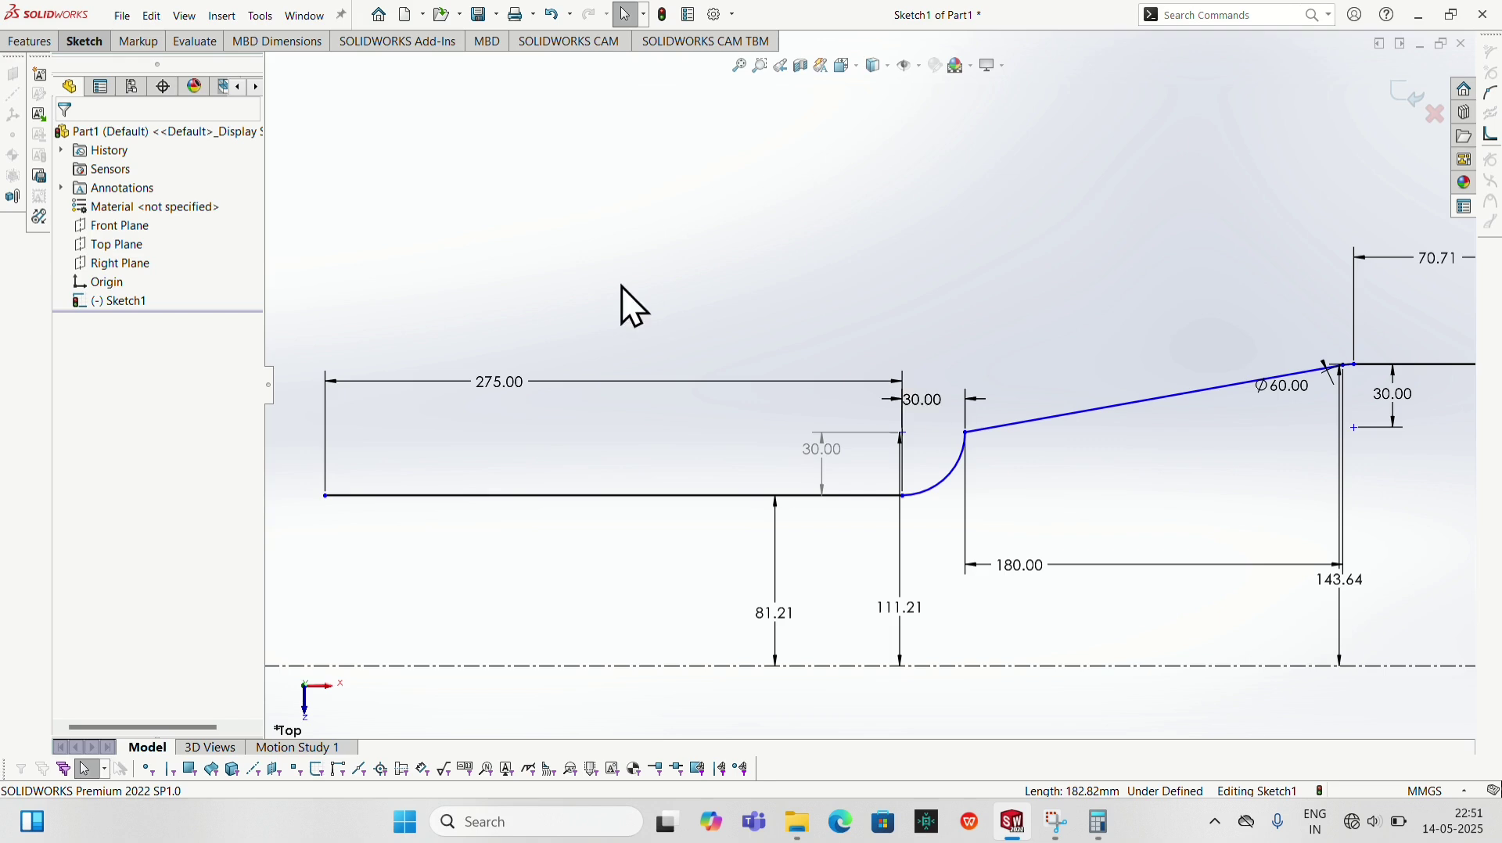
Sketch a circle about 95 mm in diameter through the free end of the 275 mm line, centered level with that line
scroll(621, 286, up, 2)
scroll(618, 289, down, 3)
scroll(562, 463, up, 2)
scroll(567, 460, down, 3)
scroll(567, 460, up, 3)
scroll(568, 460, down, 2)
scroll(733, 460, up, 3)
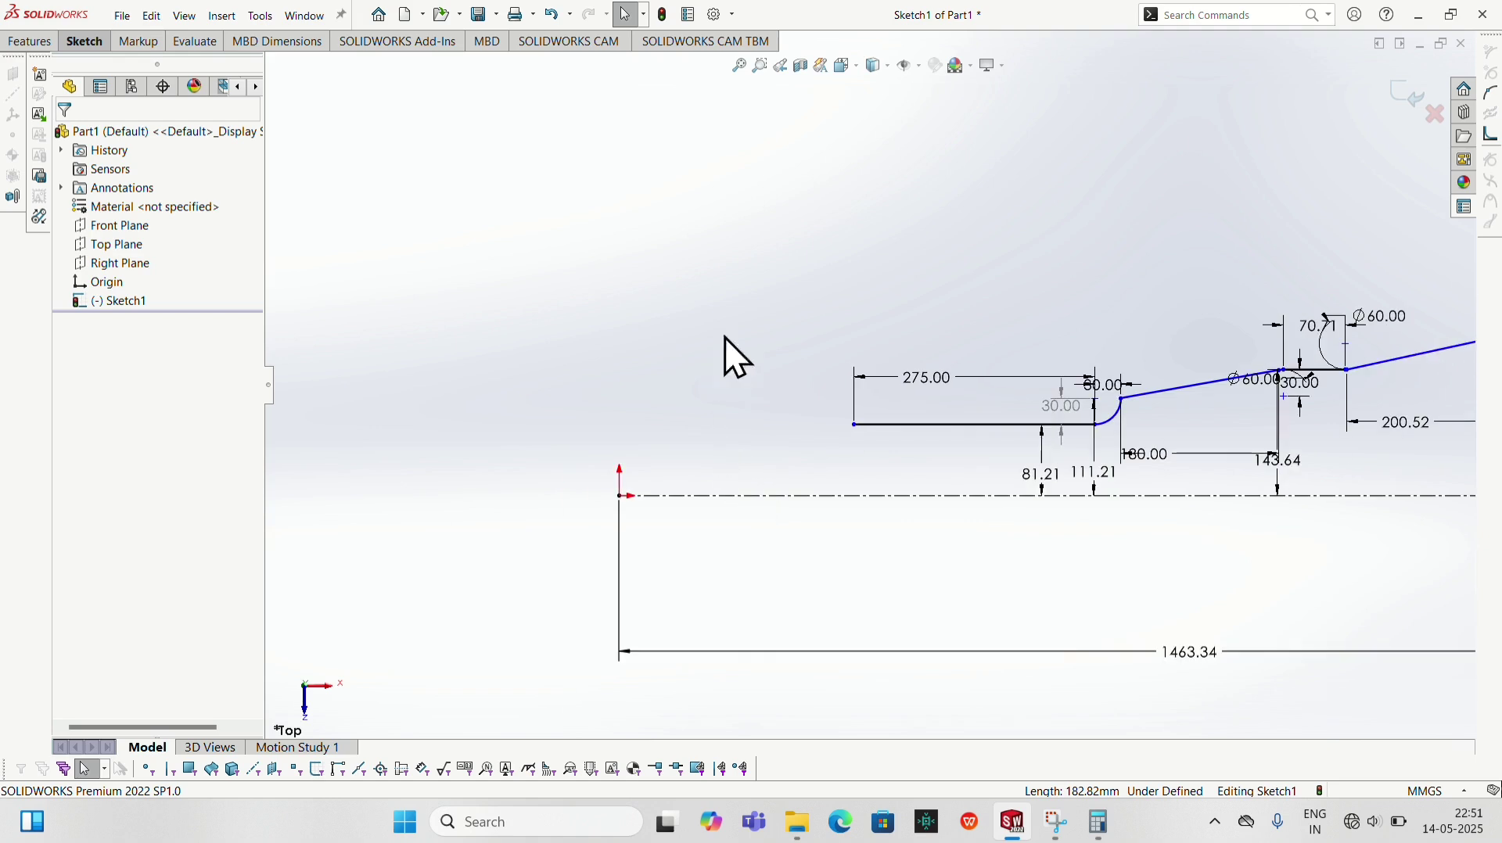
click(86, 43)
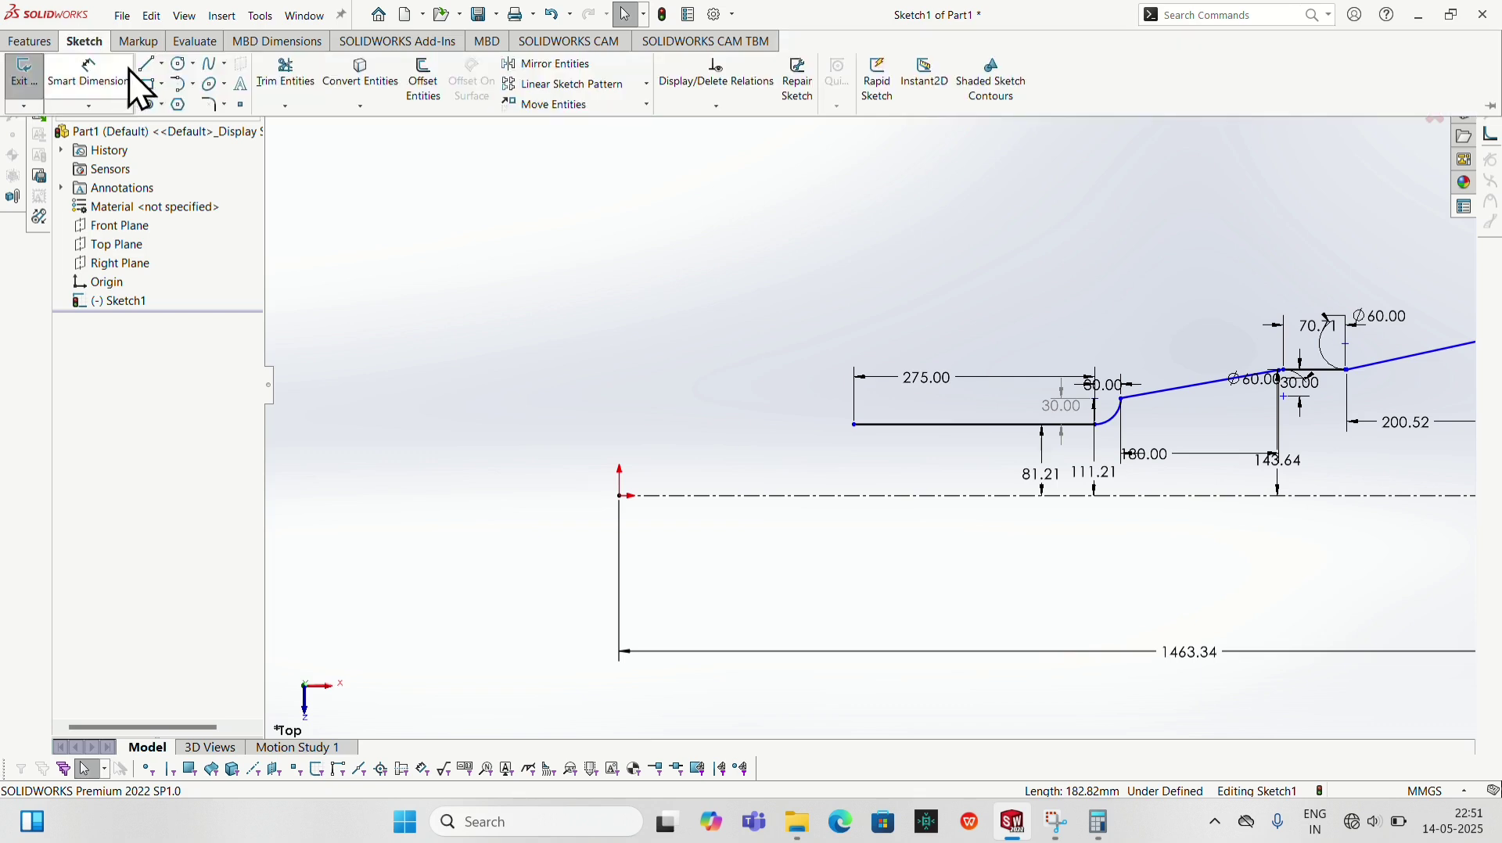
click(178, 66)
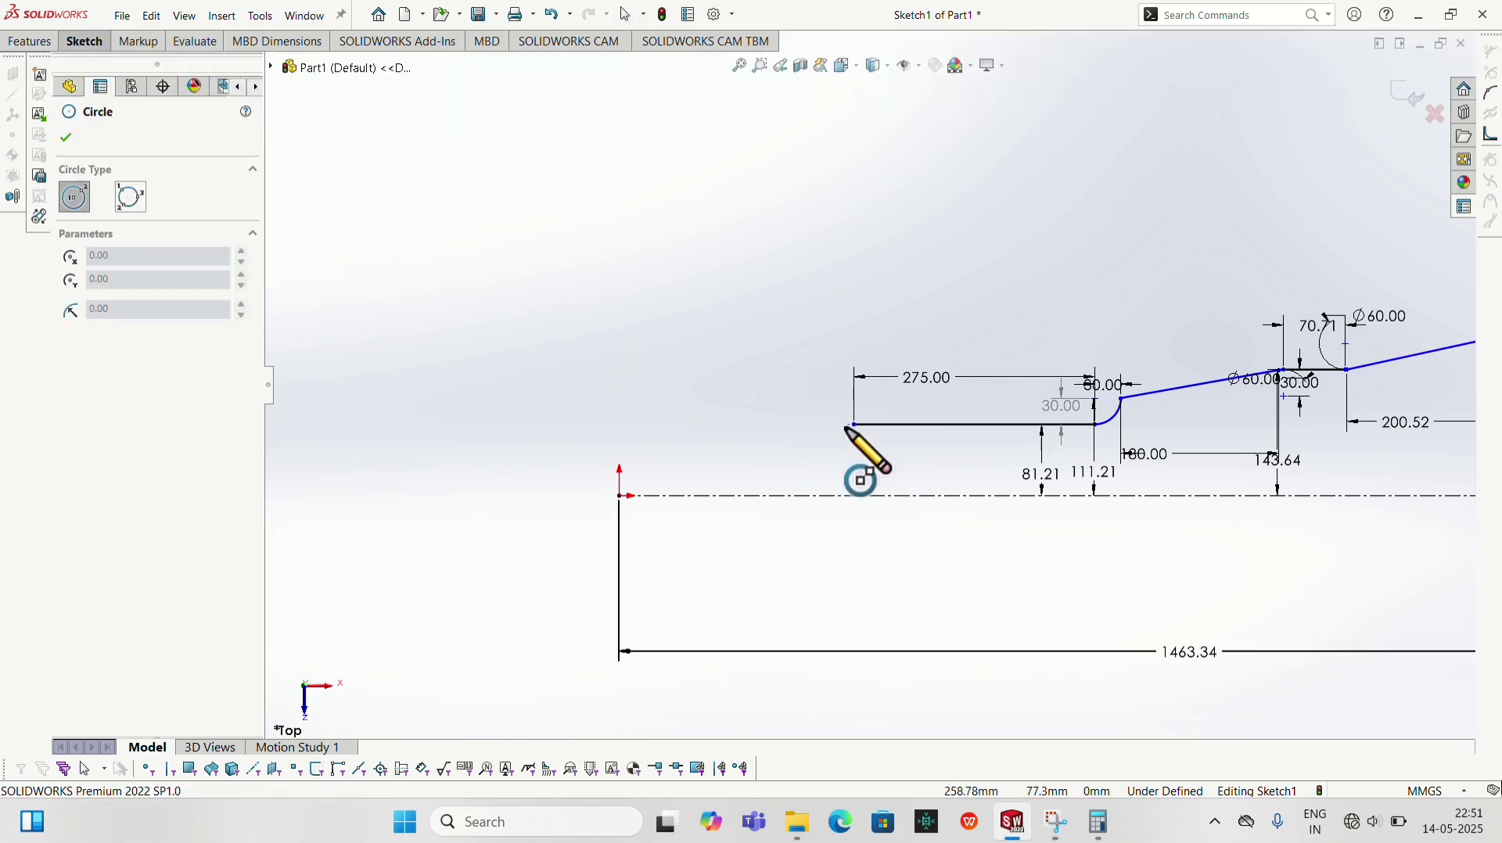
click(813, 425)
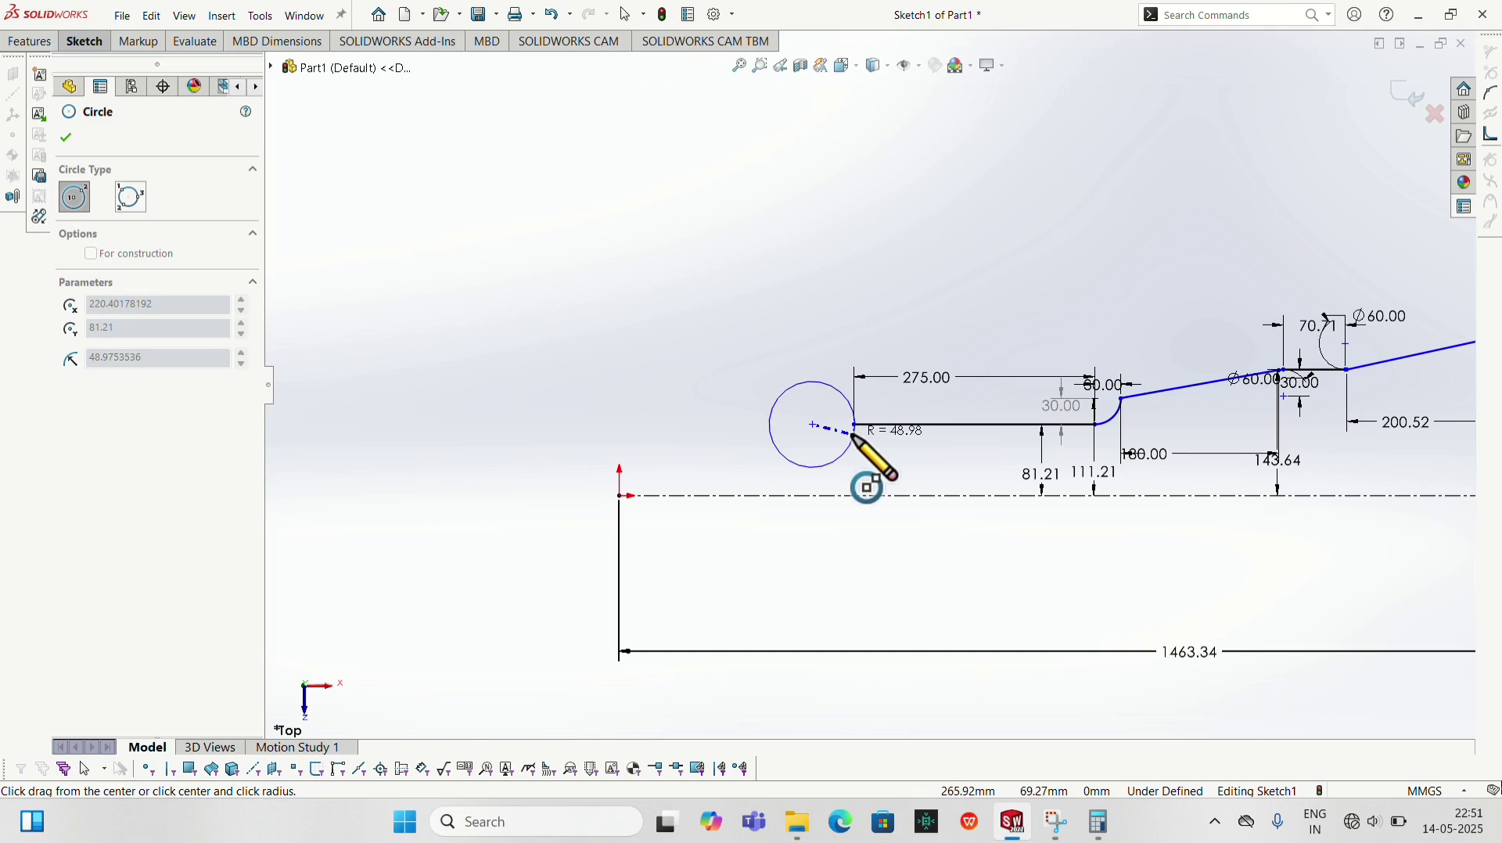
click(853, 424)
Set the new circle's diameter to 60 mm
click(83, 41)
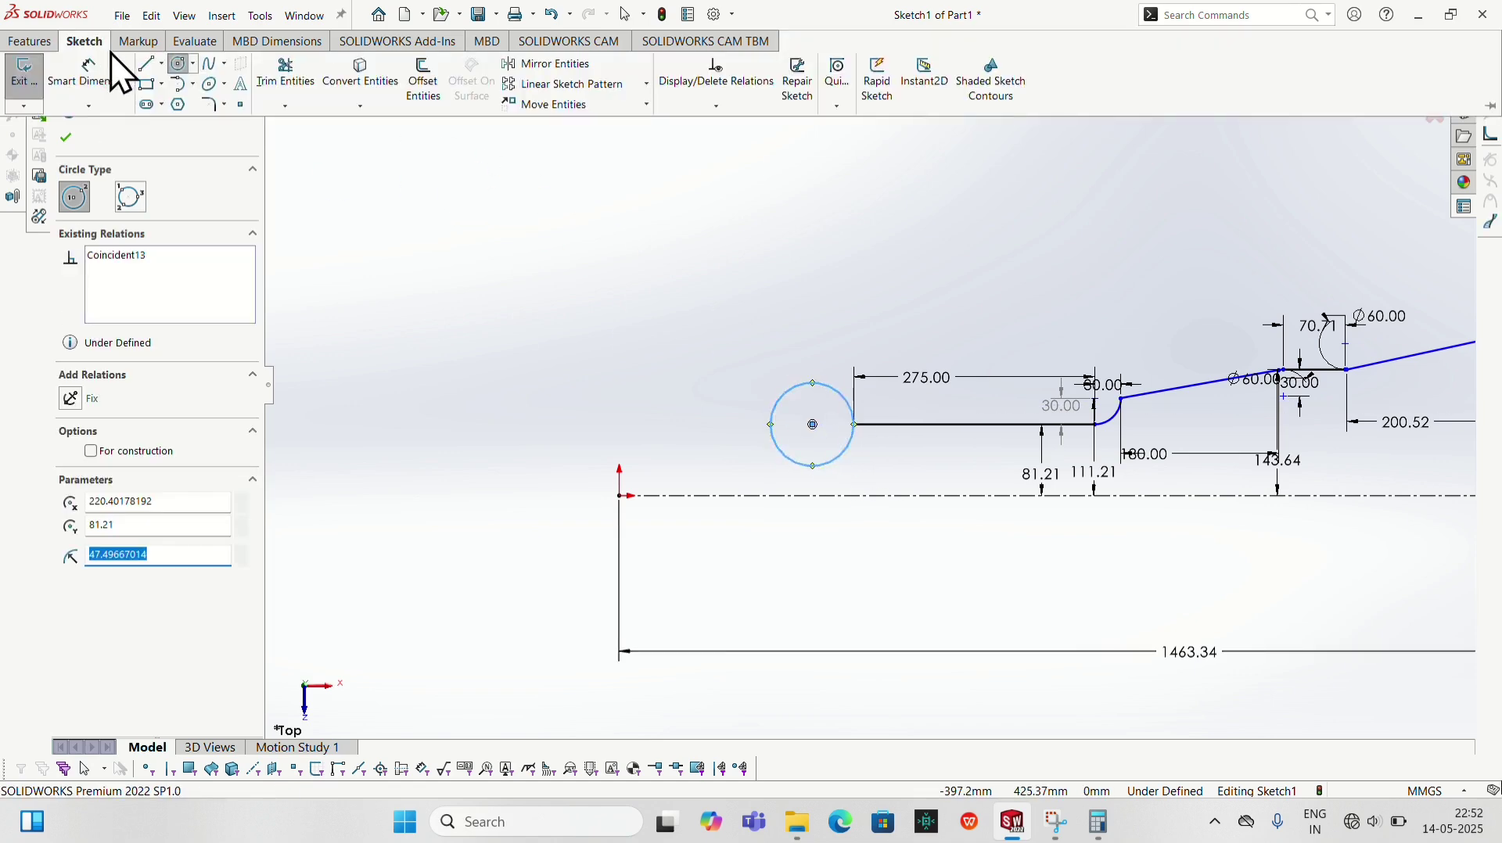
click(75, 69)
click(790, 397)
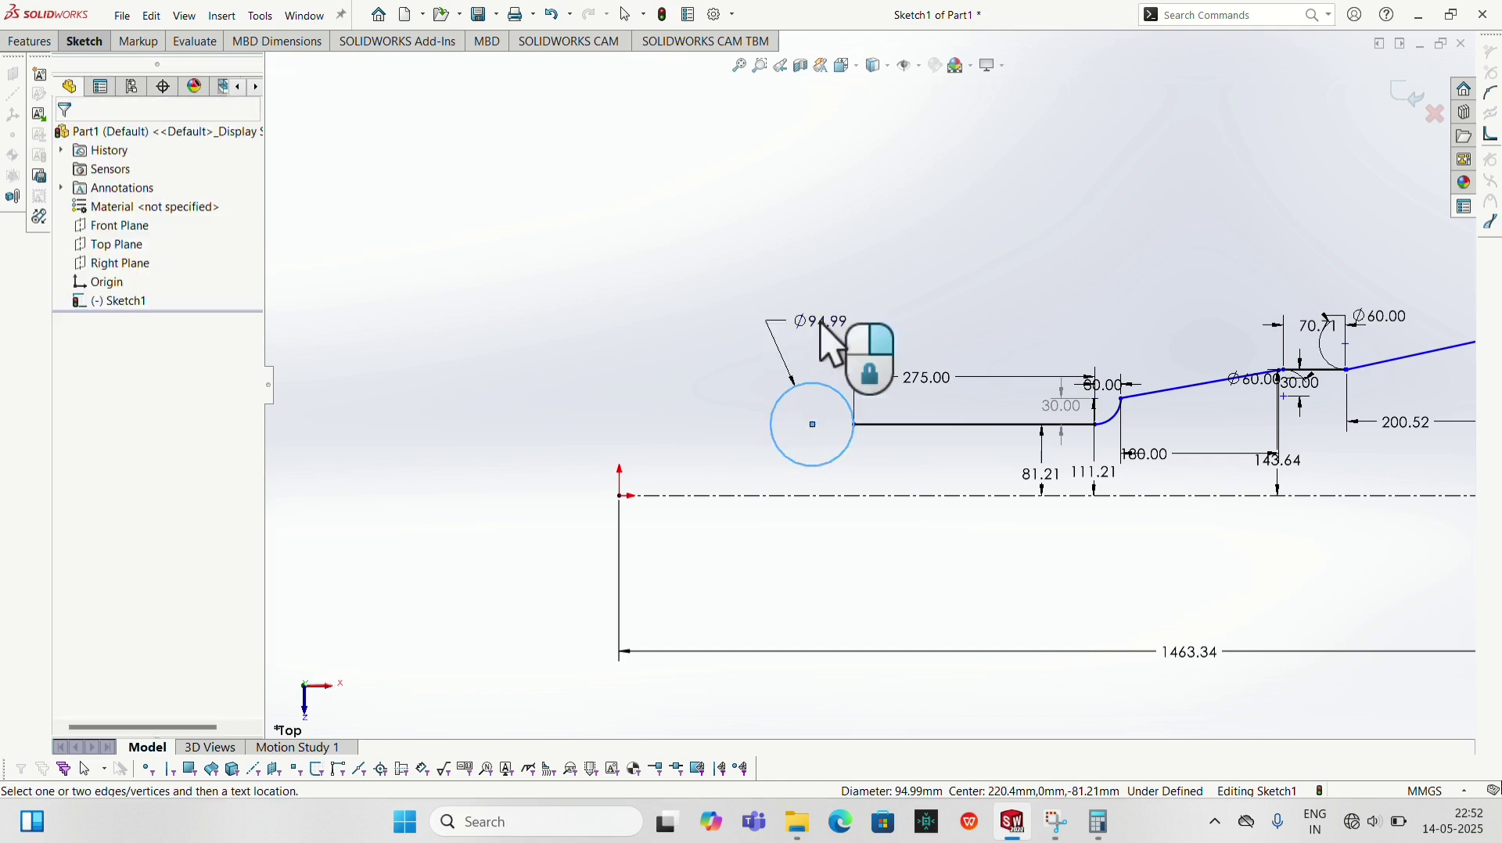
click(832, 343)
text(60)
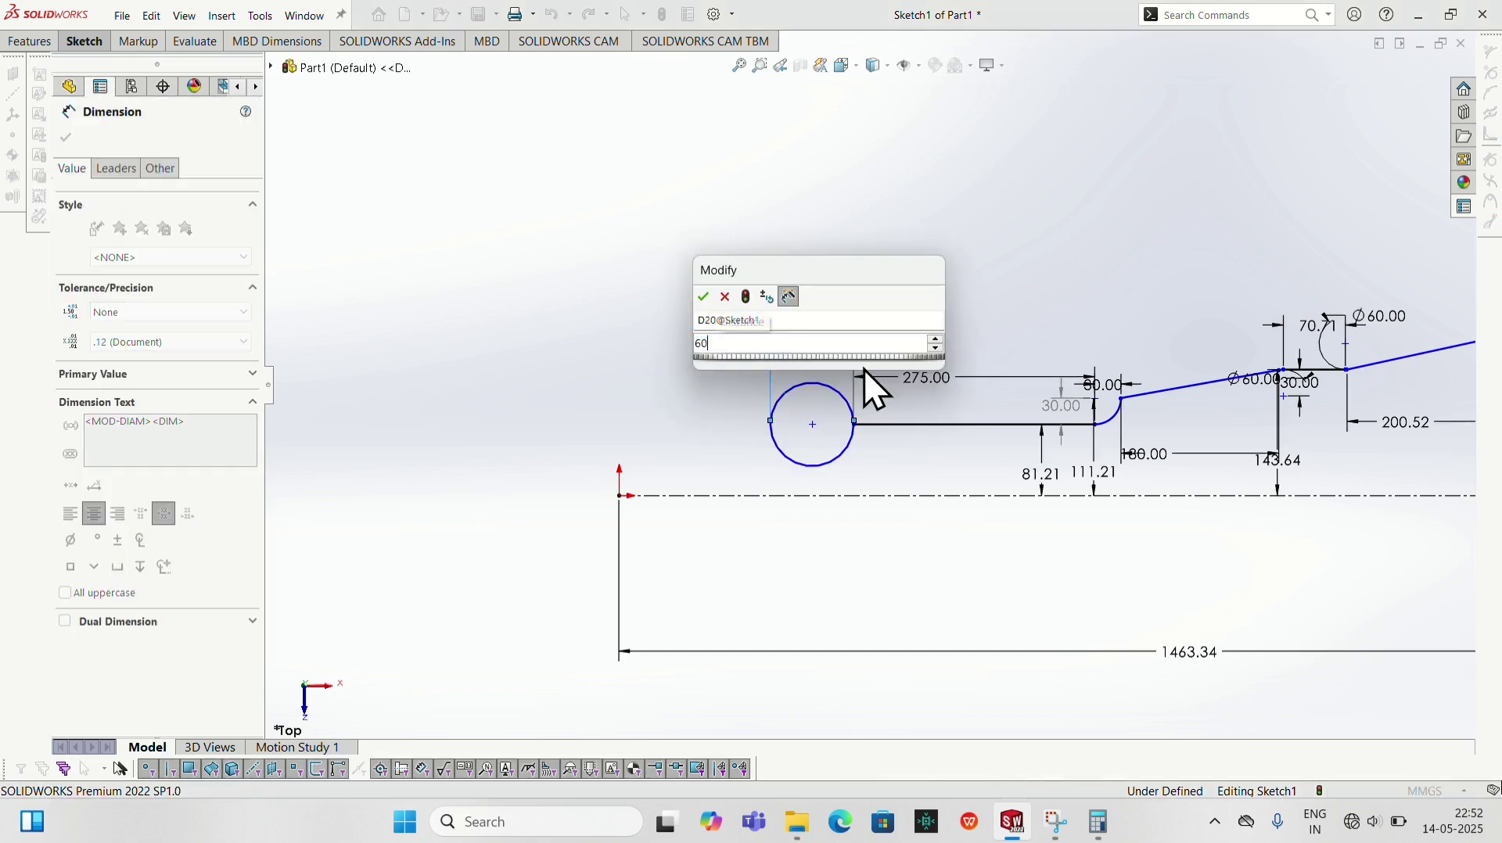
key(Return)
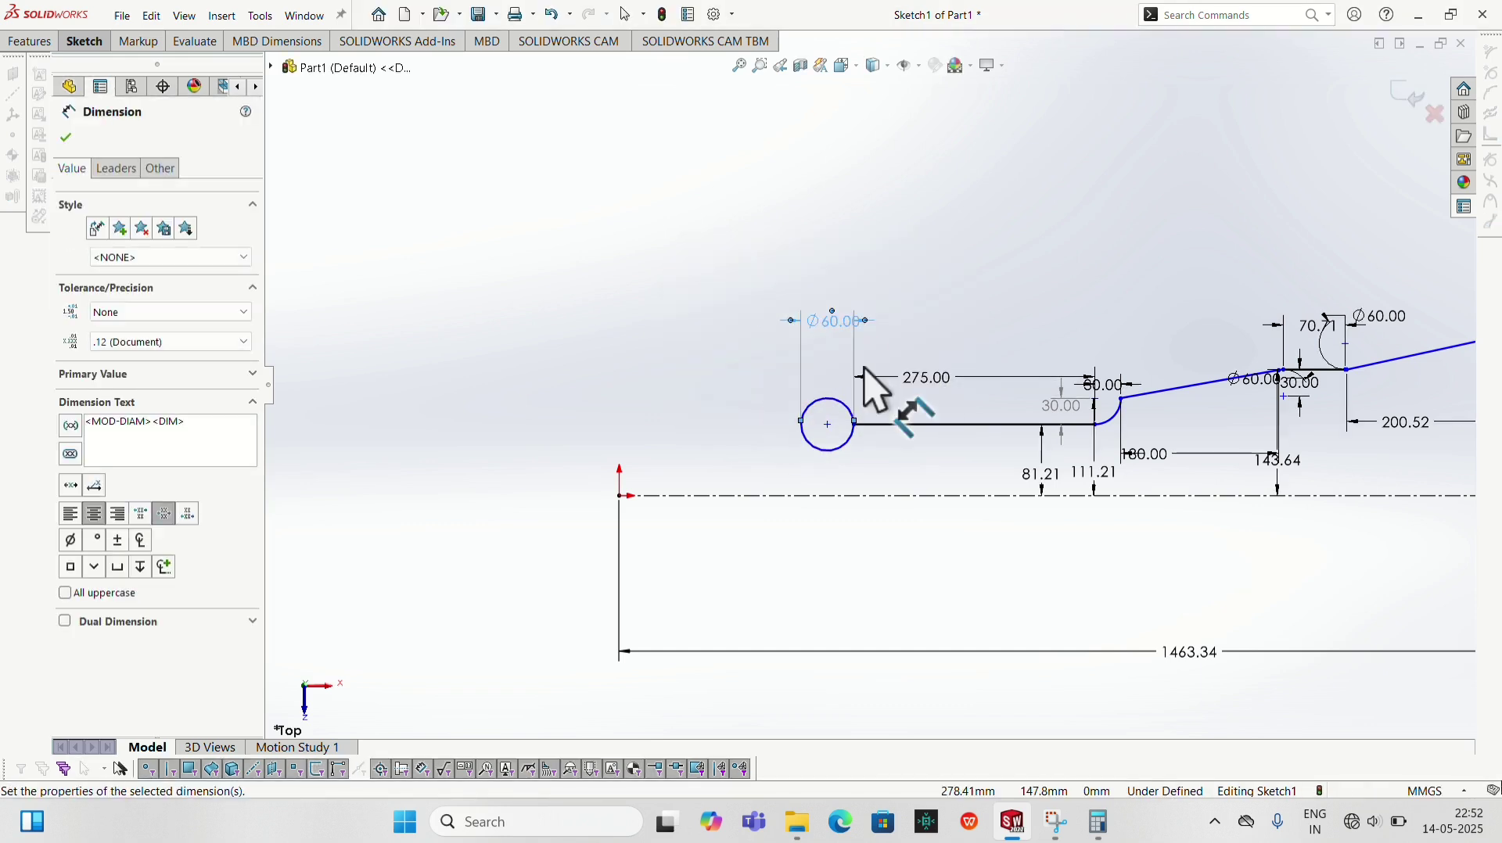
Set the vertical distance between the new 60 mm circle's center and the centerline to 111.21 mm
click(831, 427)
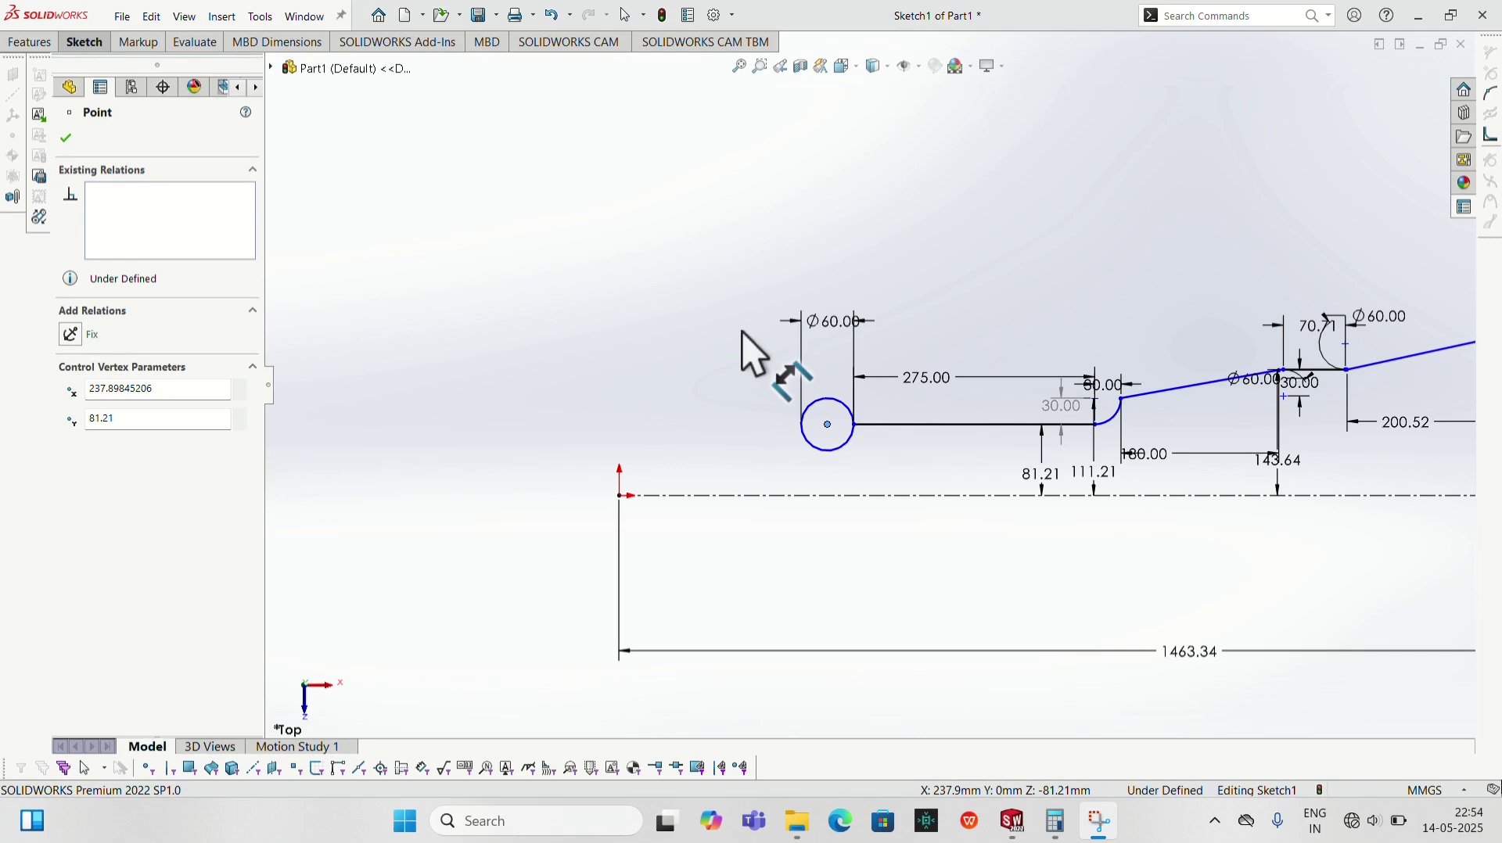
click(843, 500)
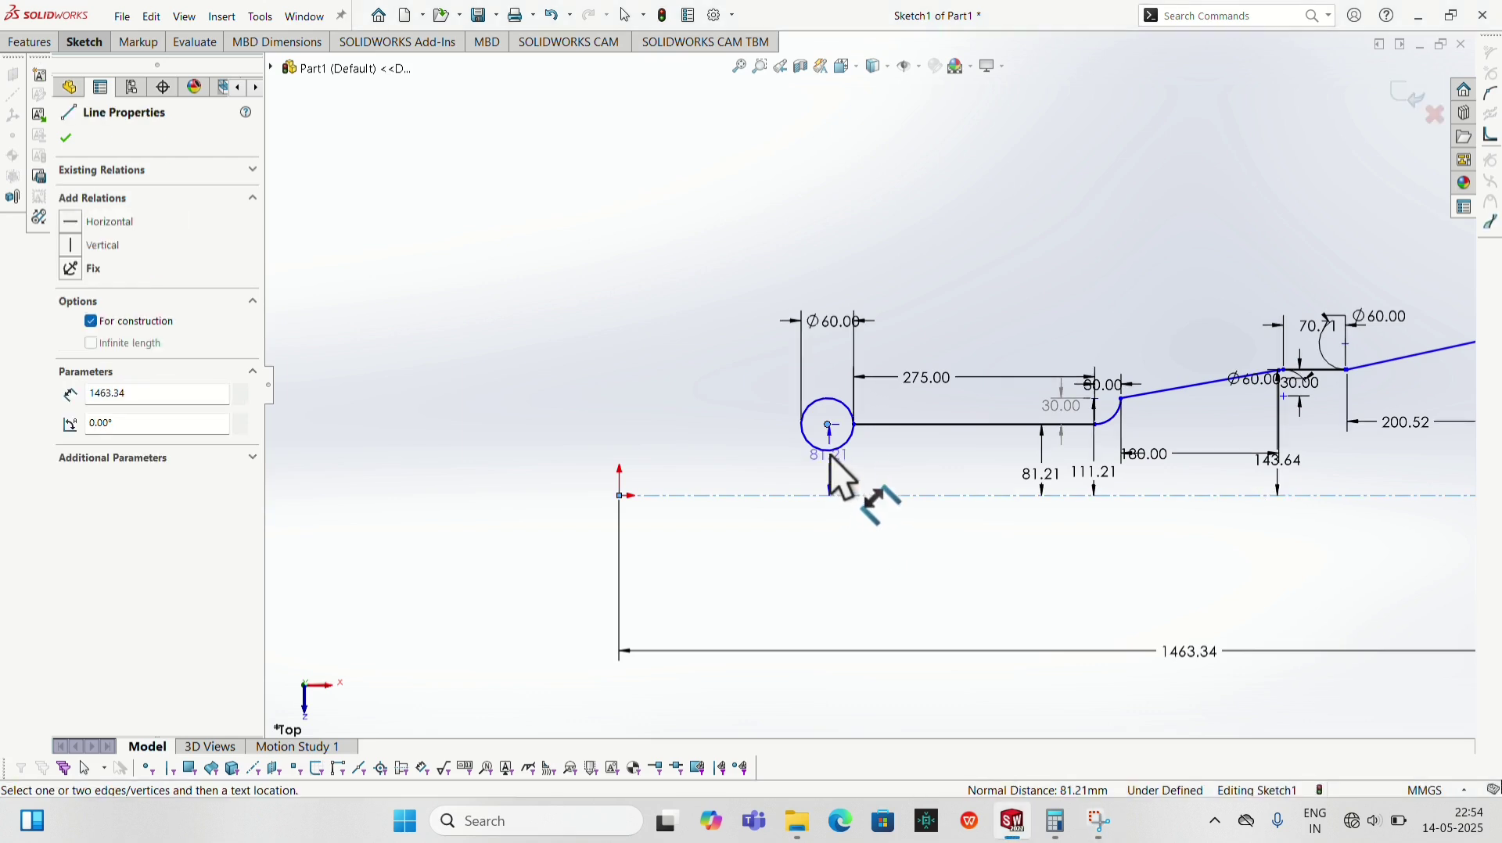
click(831, 453)
click(807, 475)
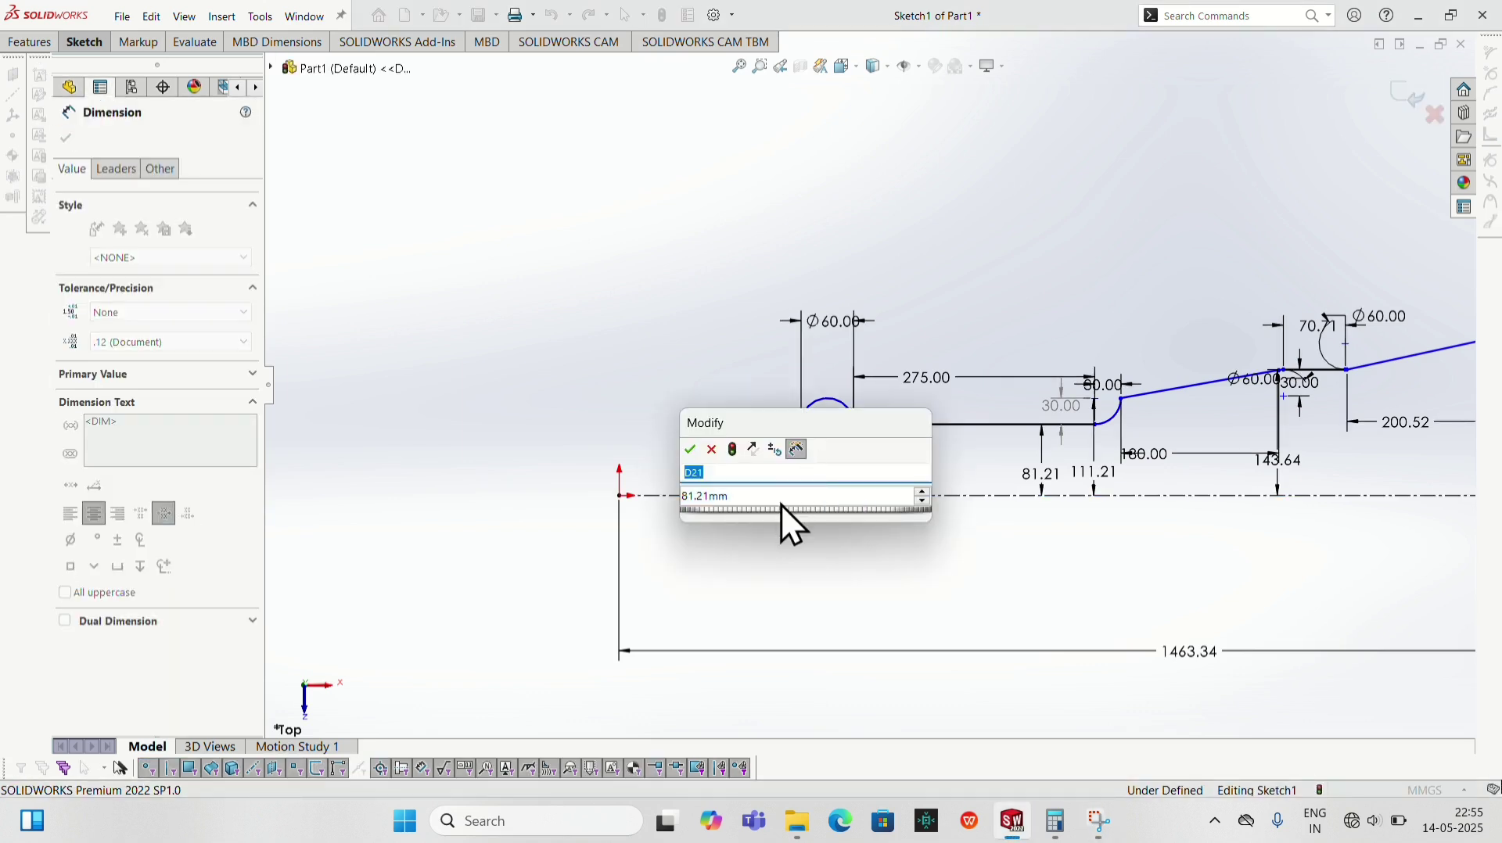
drag(781, 501, 691, 496)
key(BackSpace)
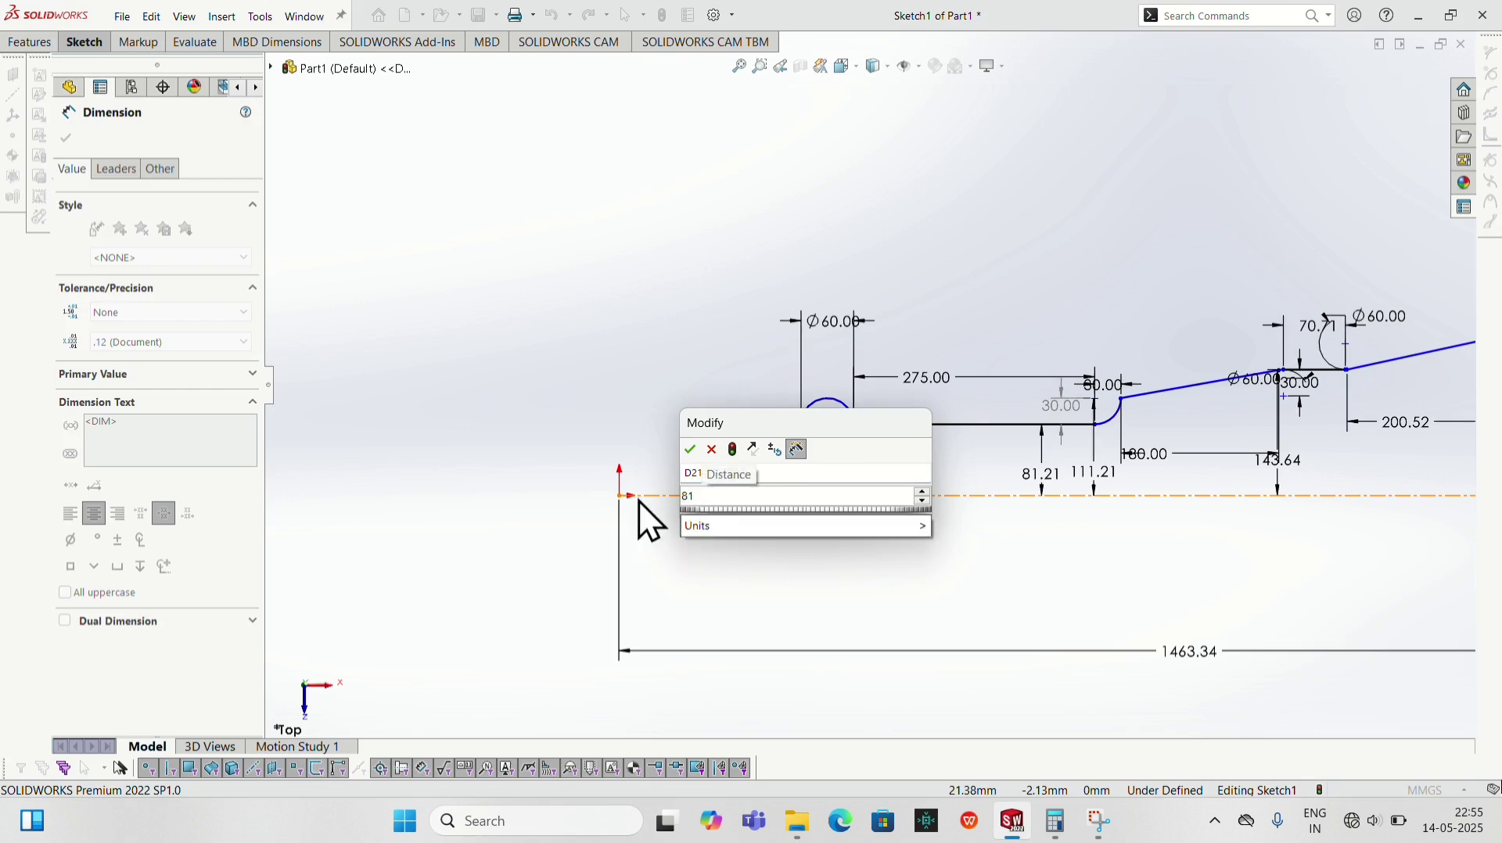
key(BackSpace)
key(BackSpace)
key(BackSpace)
text(111.21)
key(Return)
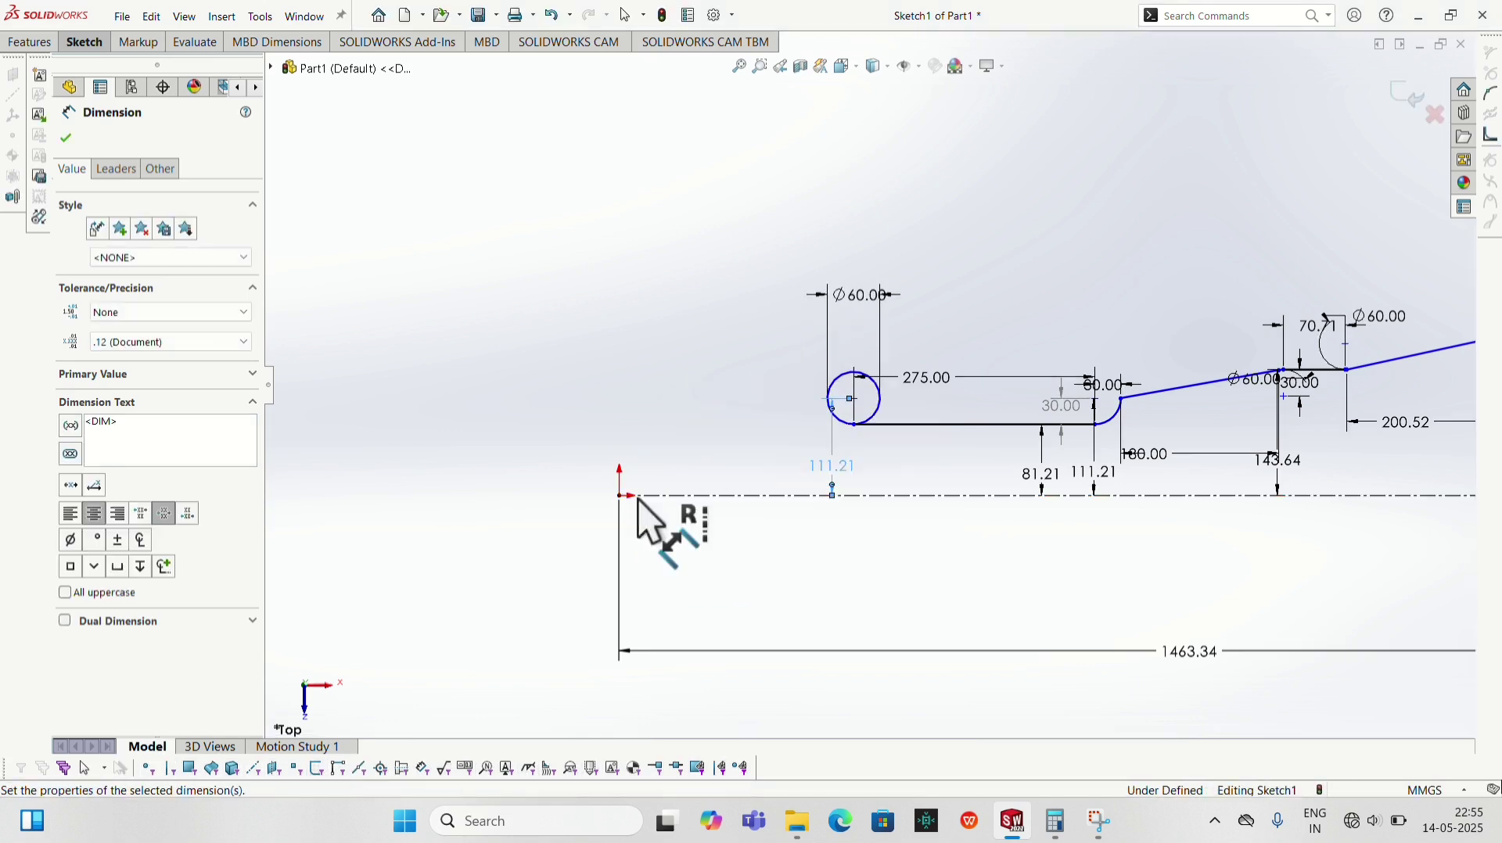
Sketch a sloped line from the new circle's lower outer side up toward the origin side, ending about 197 mm above the centerline
click(84, 42)
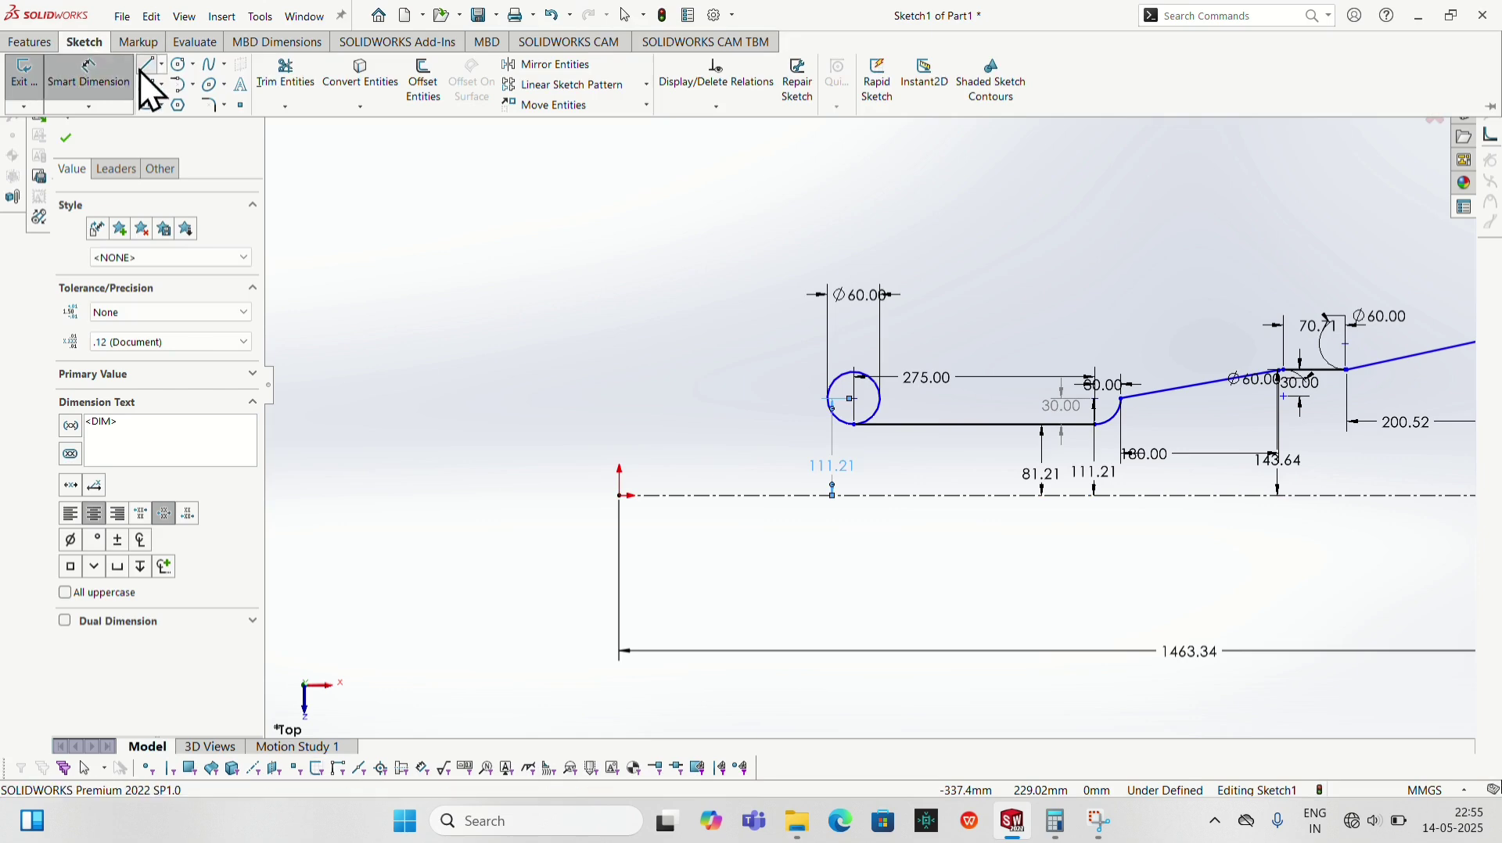
click(139, 66)
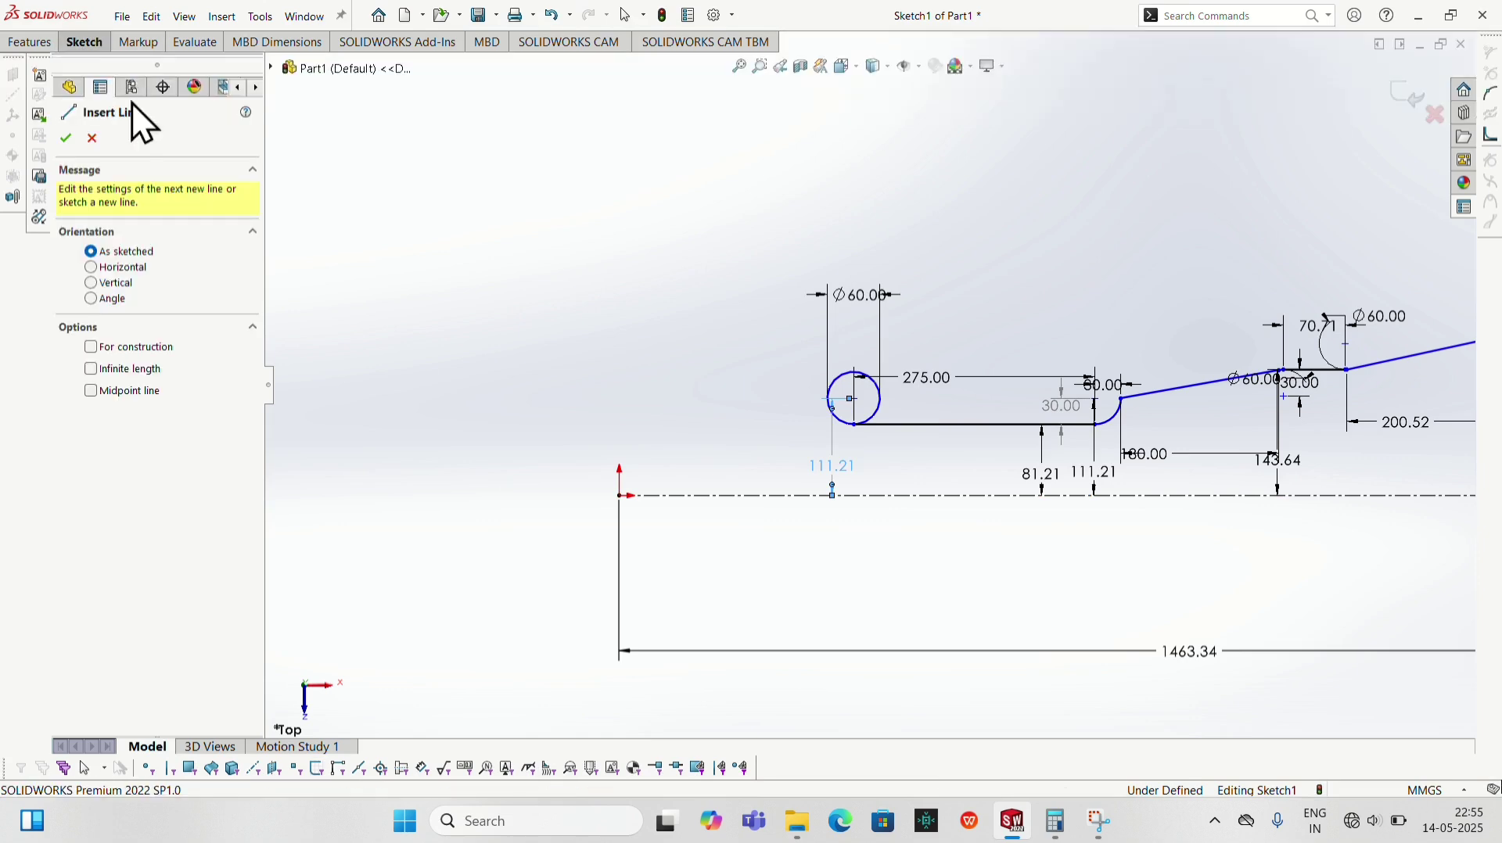
click(846, 422)
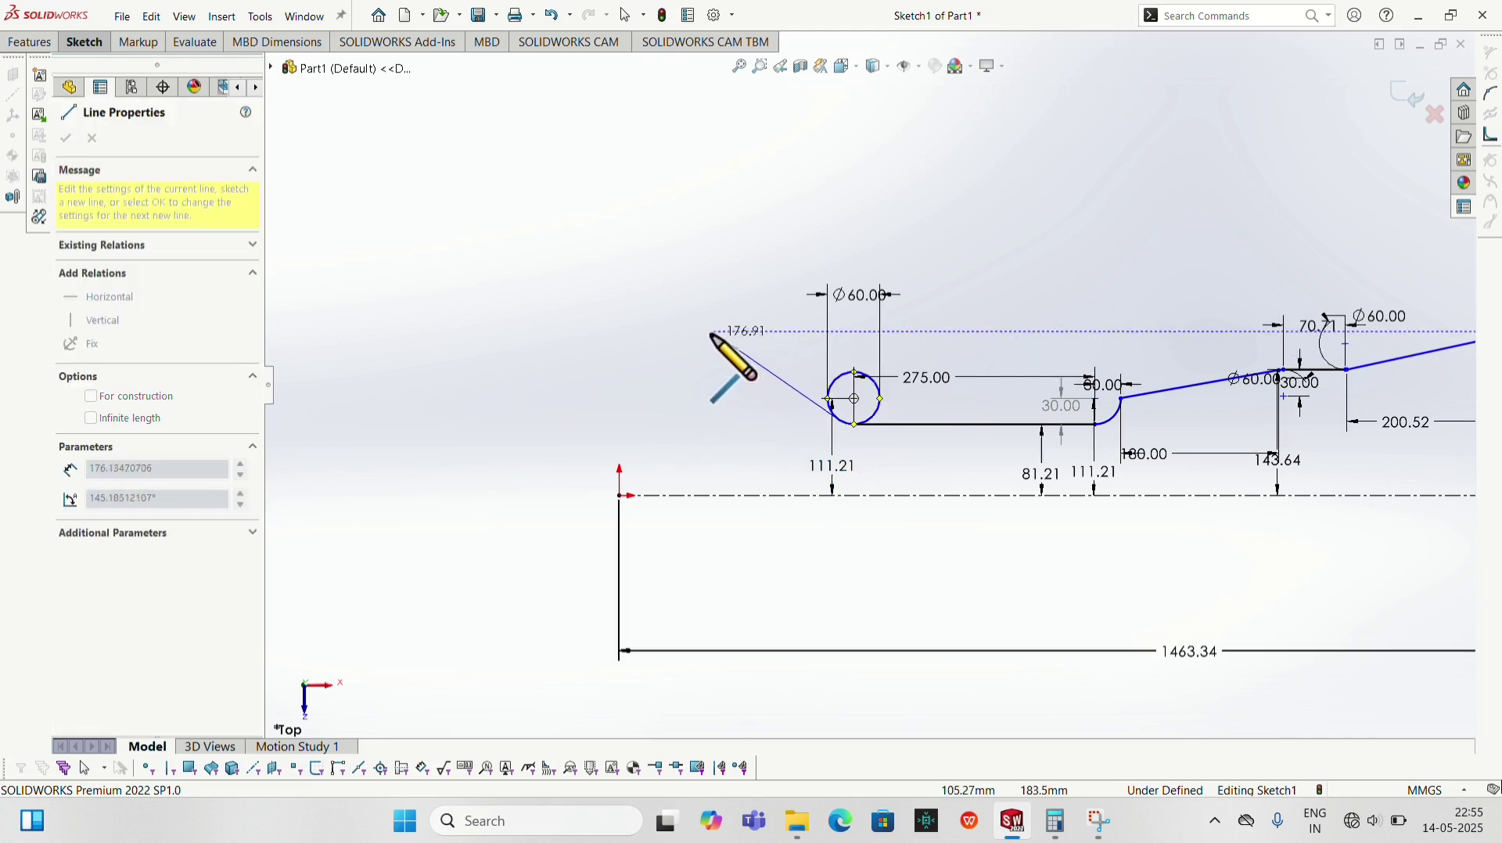
click(734, 322)
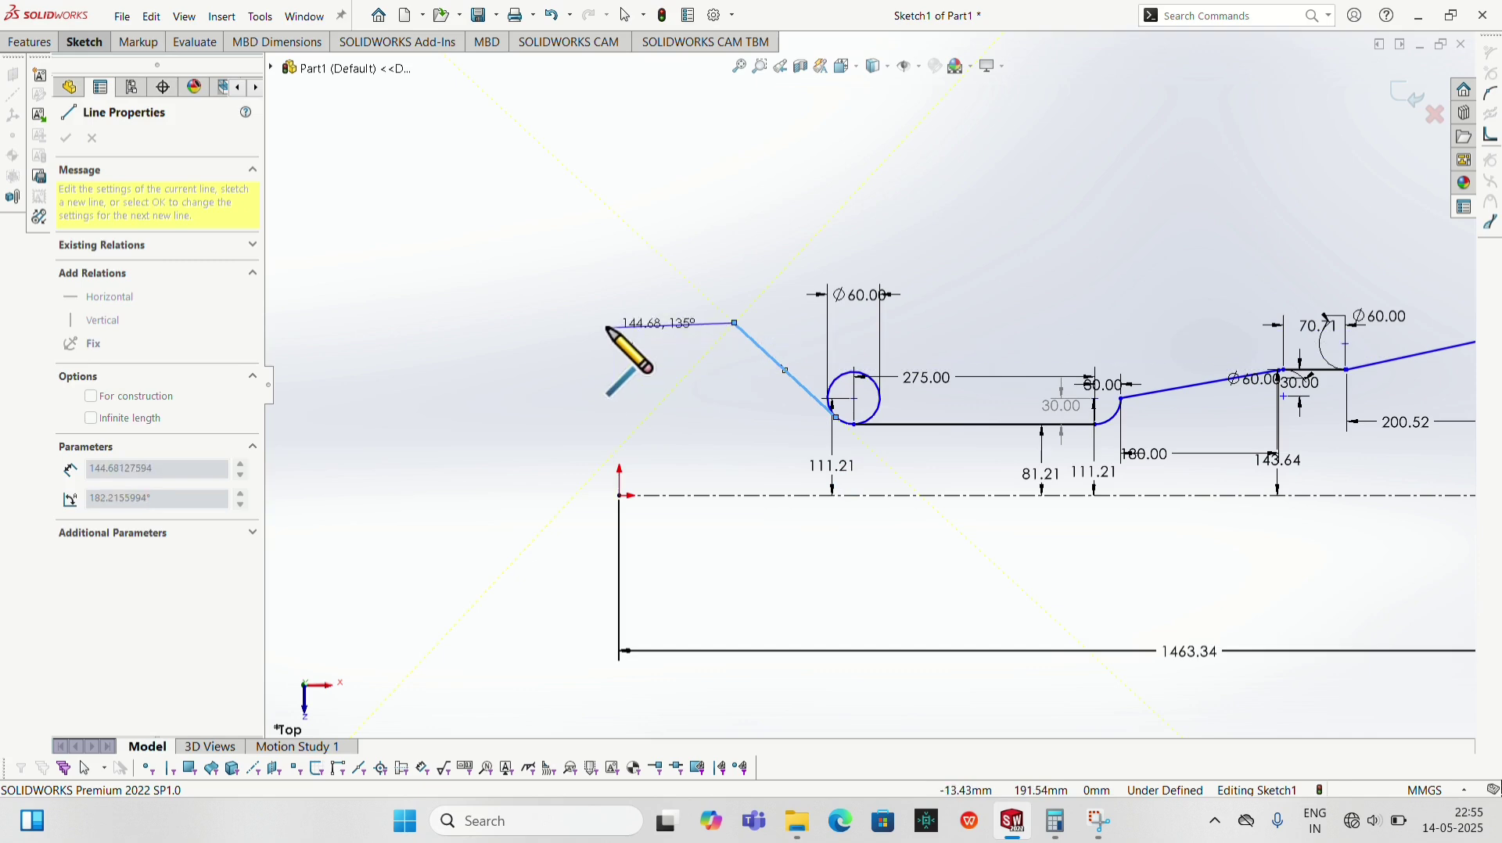
key(Escape)
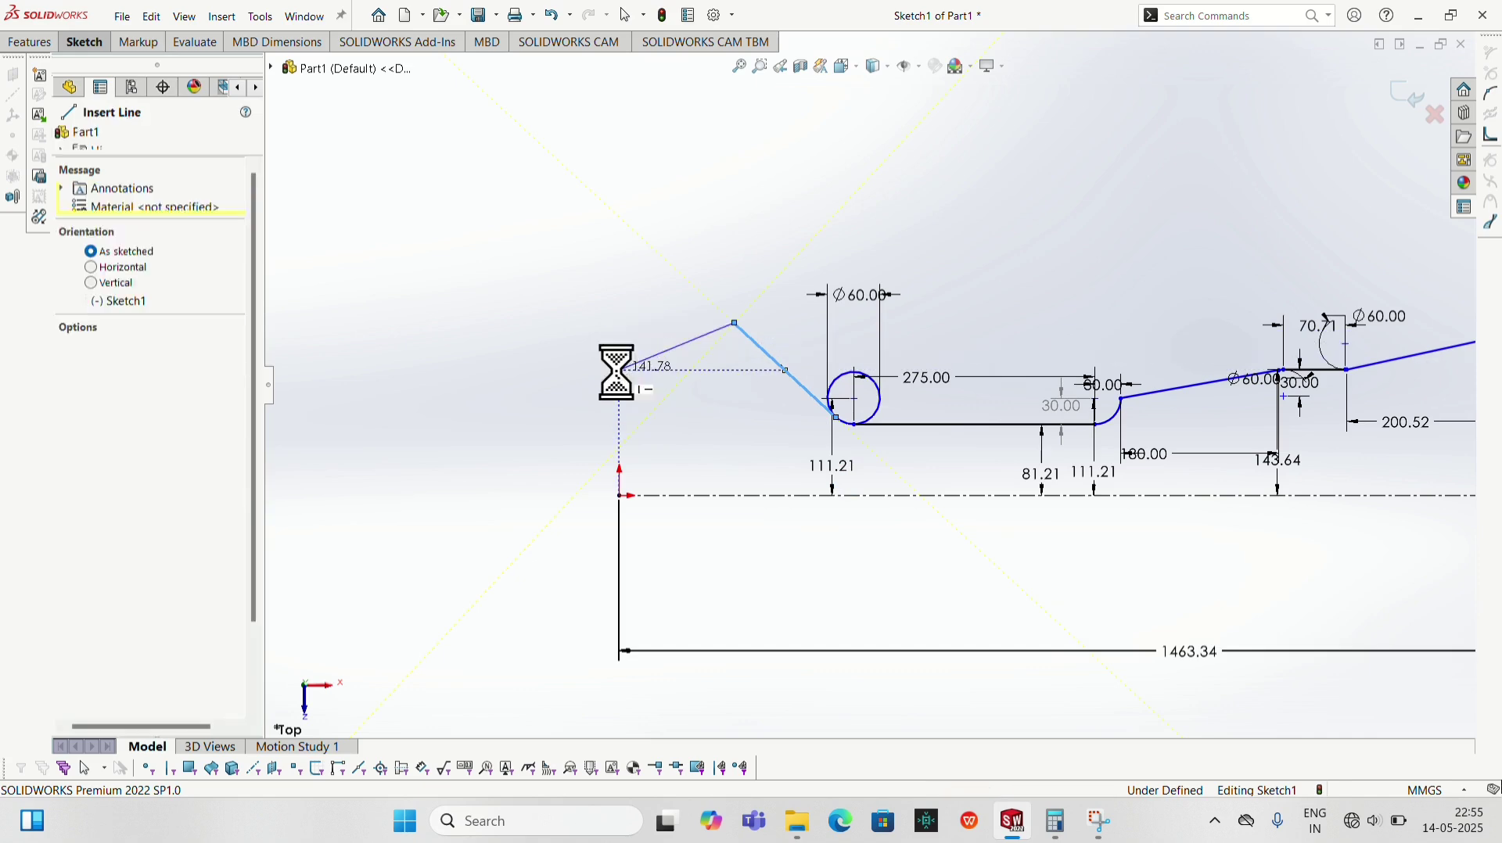
key(Escape)
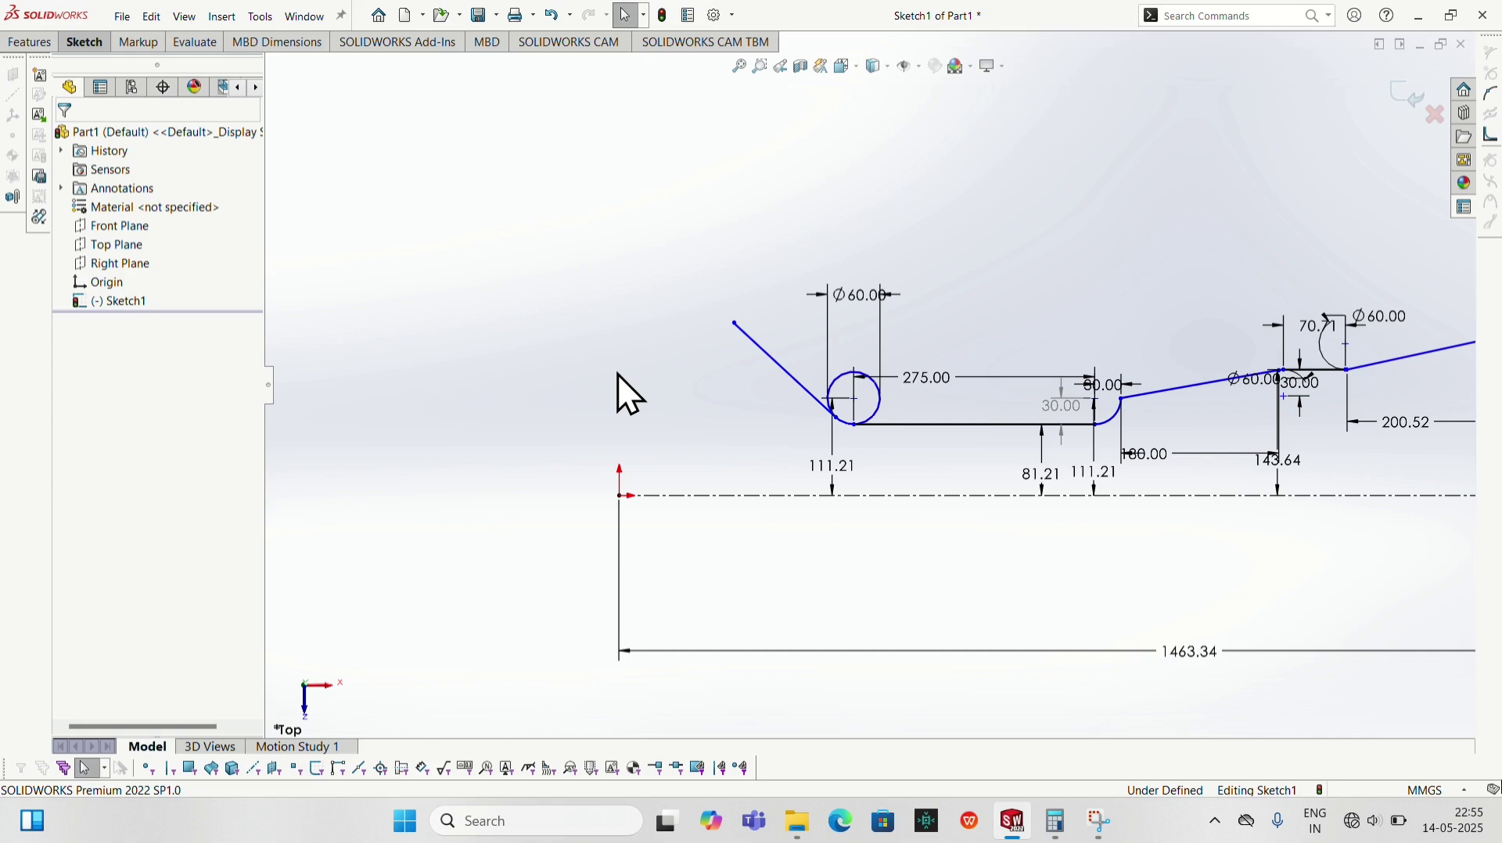
Set the vertical distance from the sloped line's free end near the origin to the centerline to 139.18 mm
click(95, 39)
click(86, 64)
click(734, 323)
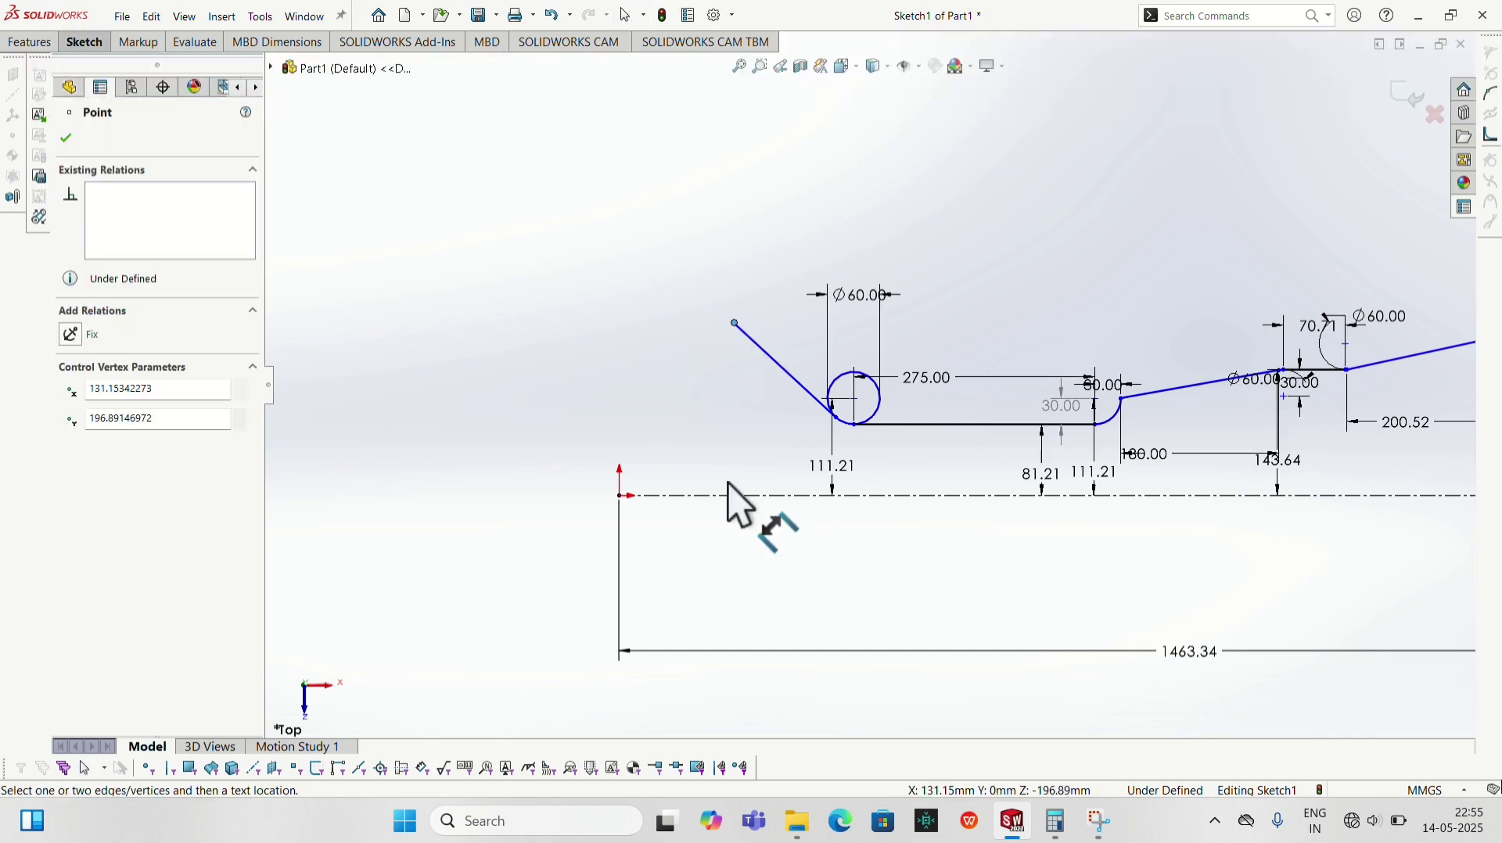
click(733, 496)
click(728, 473)
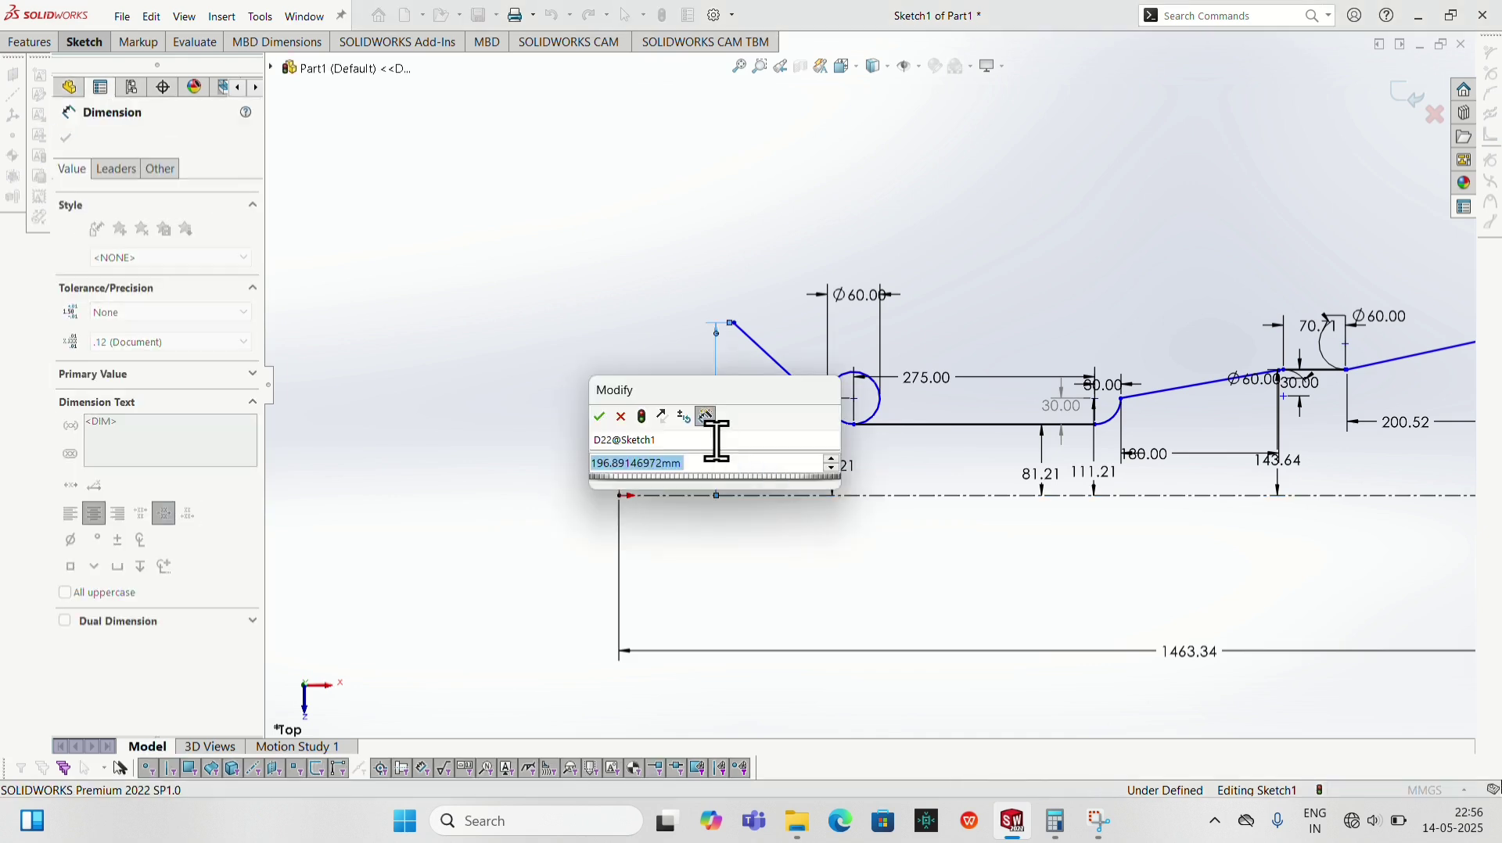
text(139.18)
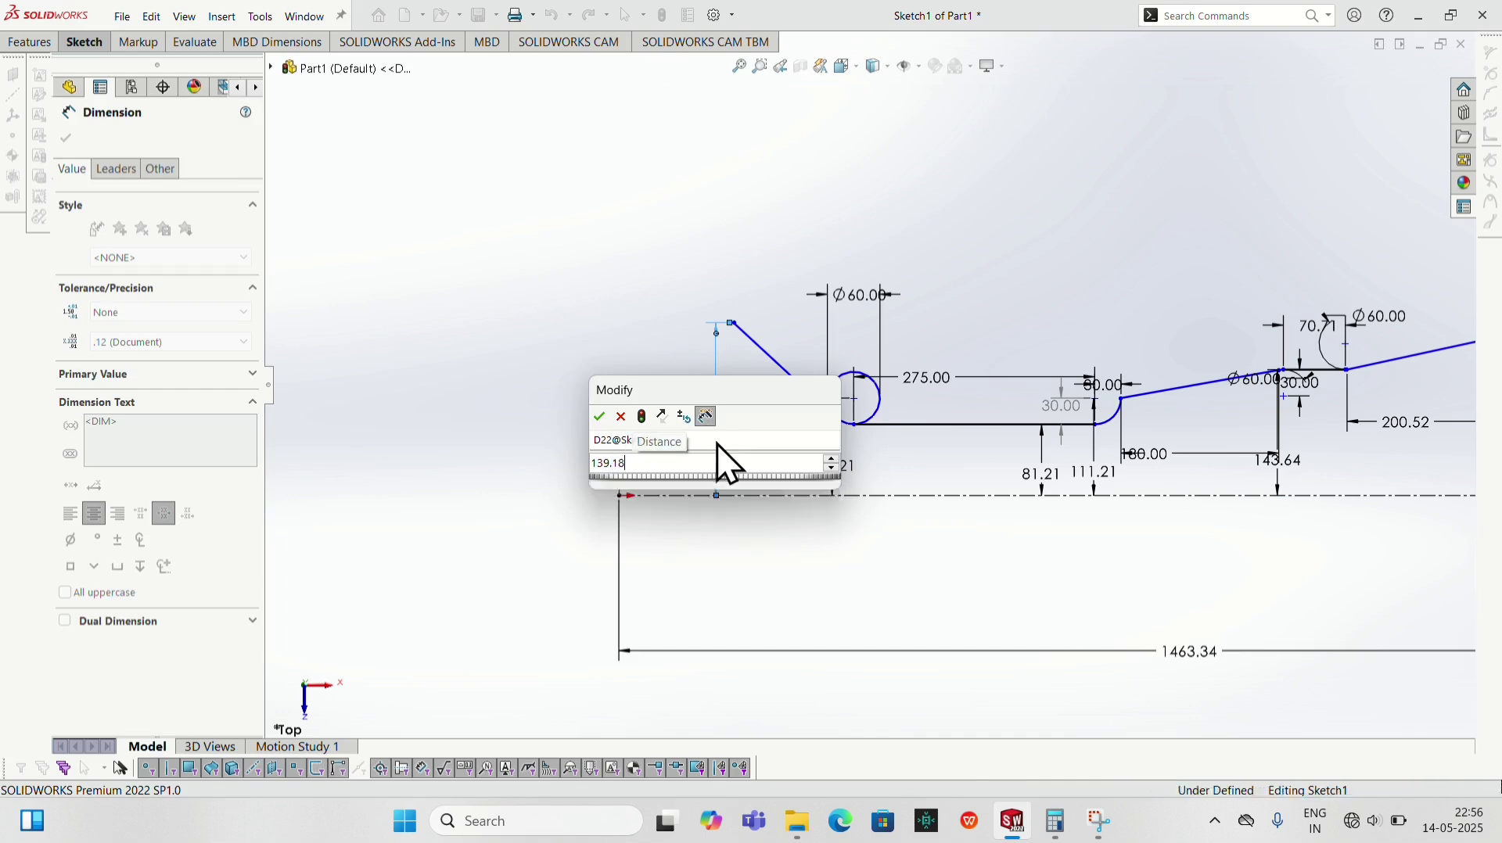
key(Return)
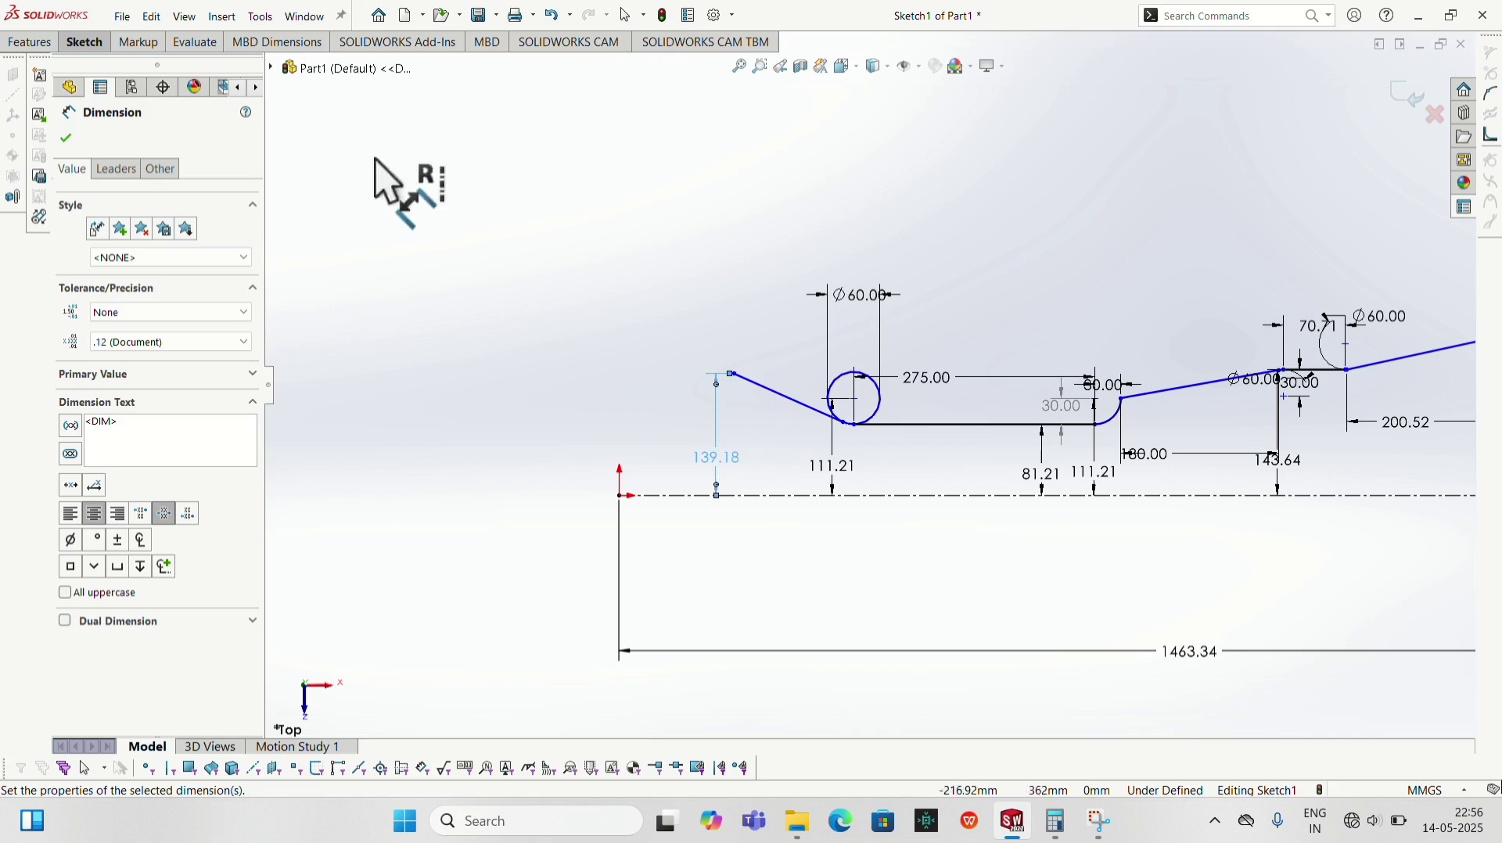
Trim the 60 mm circle between the sloped line and the 275 mm line down to its short lower rounding arc
click(85, 42)
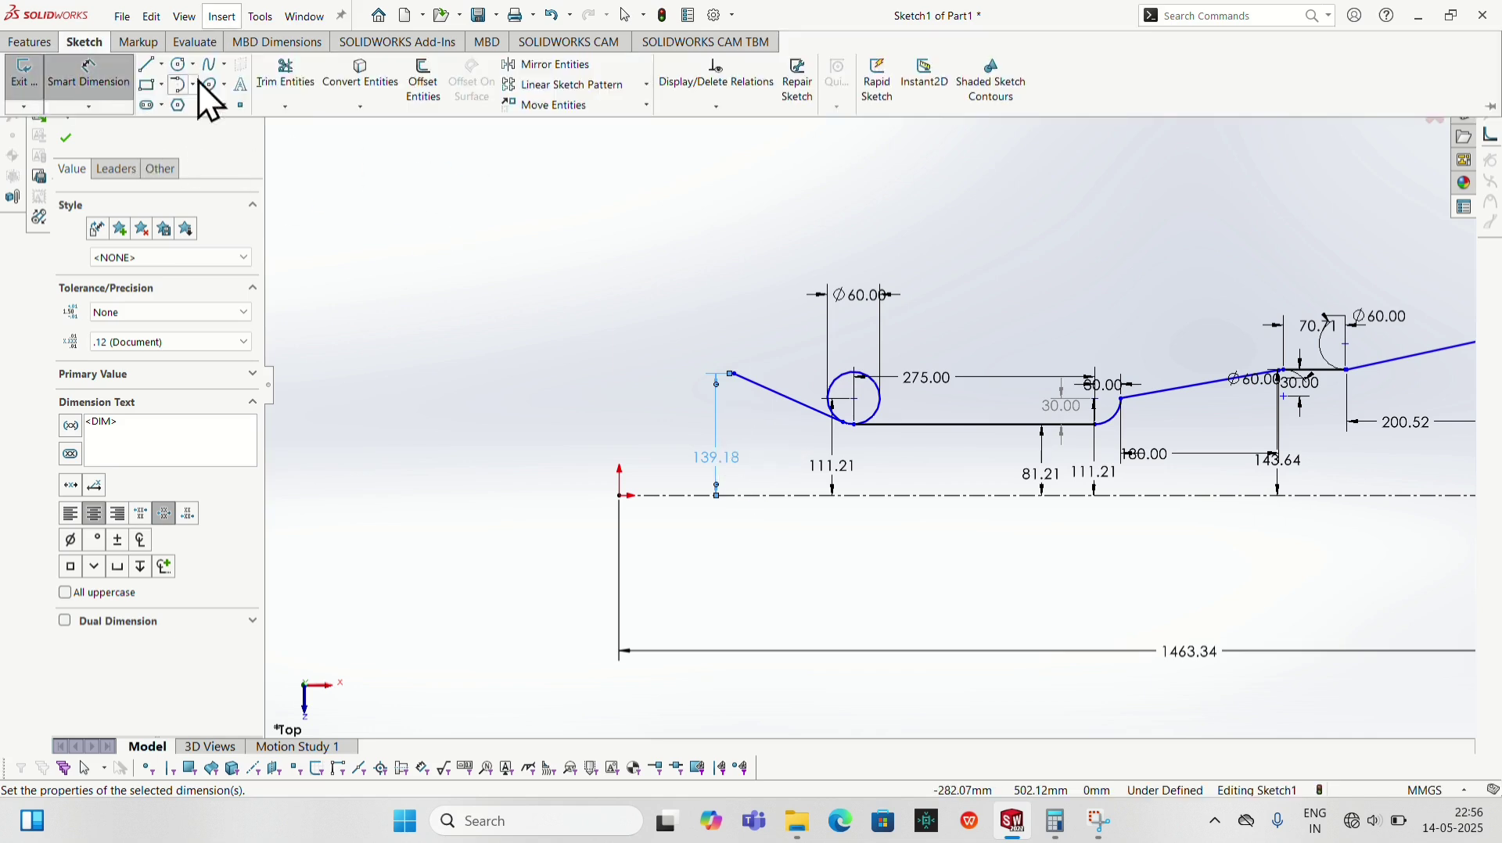
click(291, 82)
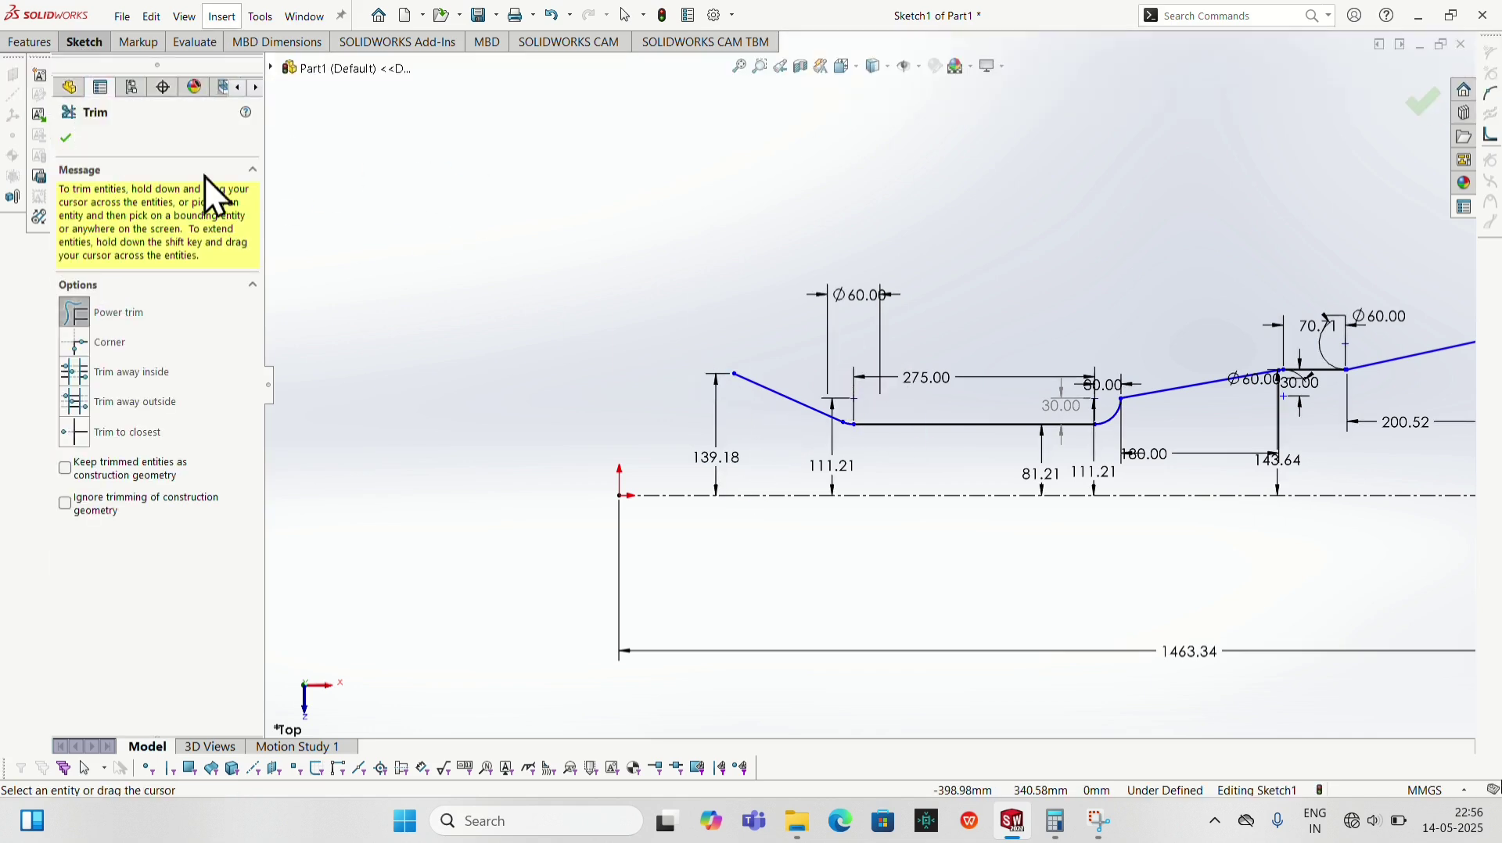
click(66, 139)
Sketch a horizontal line about 131 mm long from the sloped line's free end to the point directly above the origin
click(75, 45)
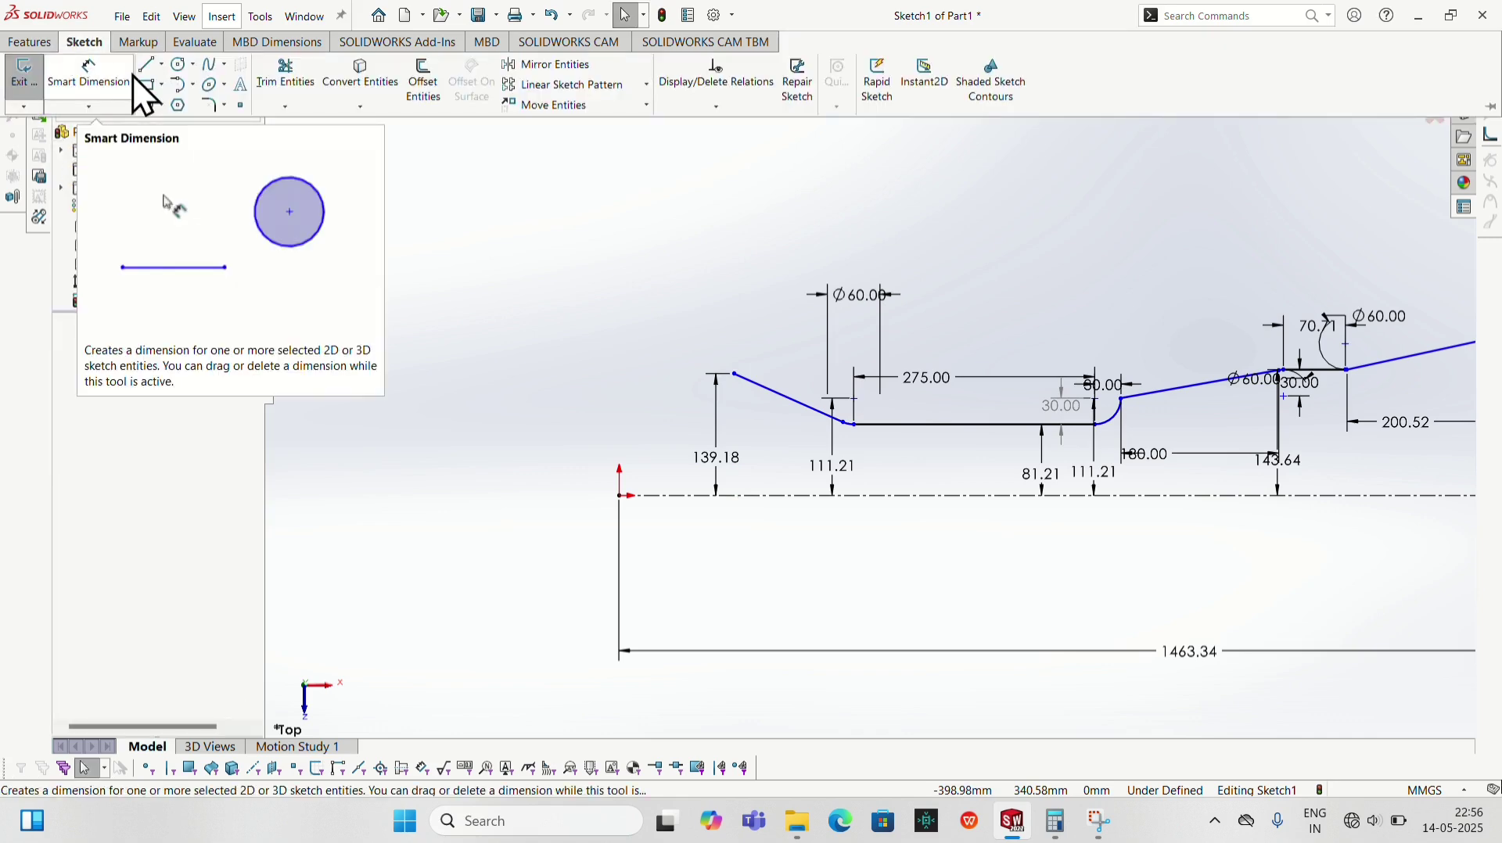
click(146, 64)
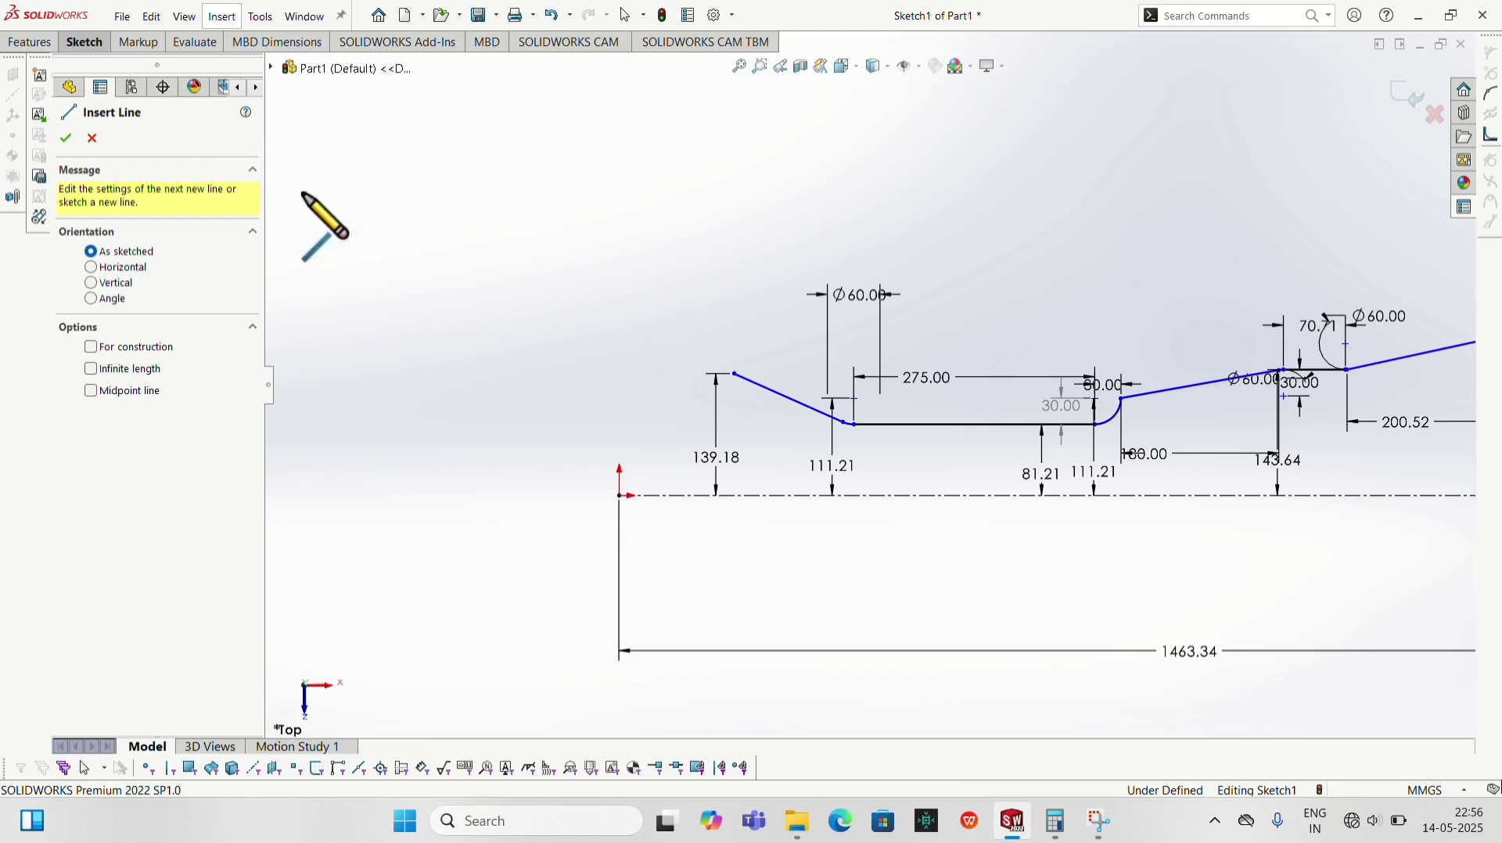
click(733, 375)
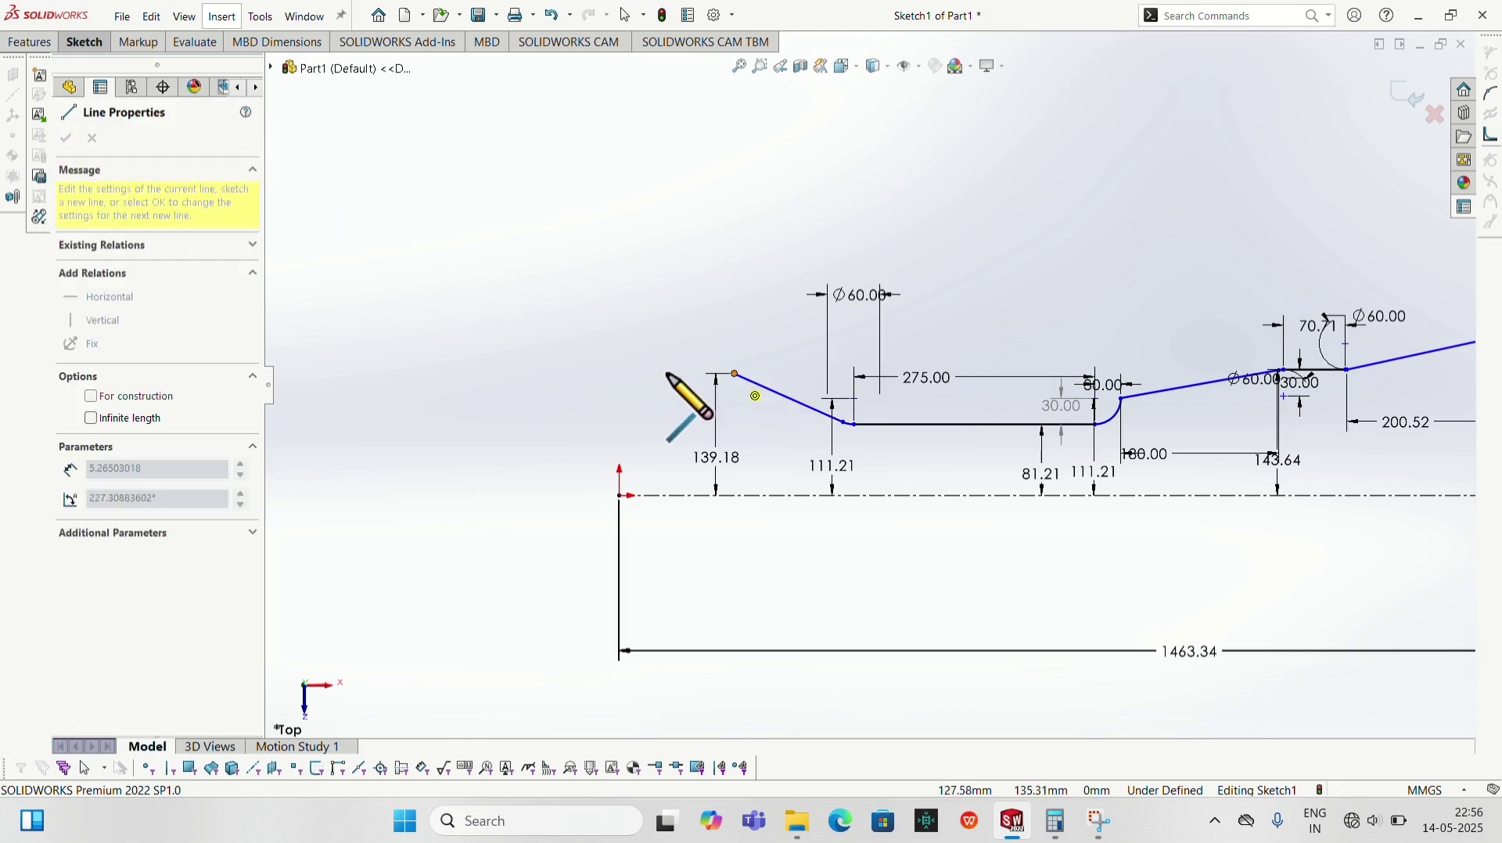
click(620, 375)
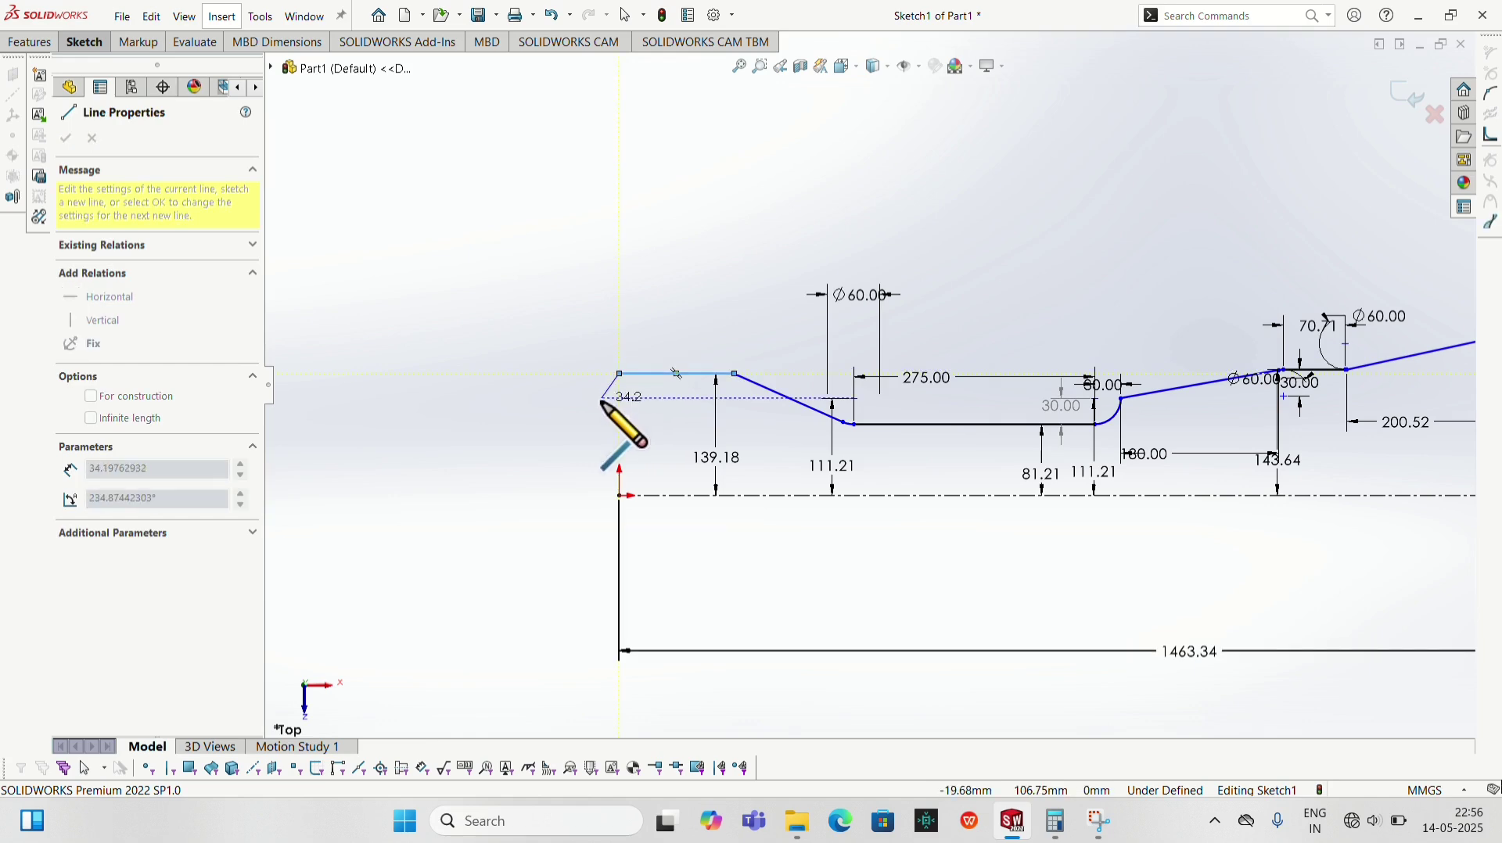
key(Escape)
key(Escape)
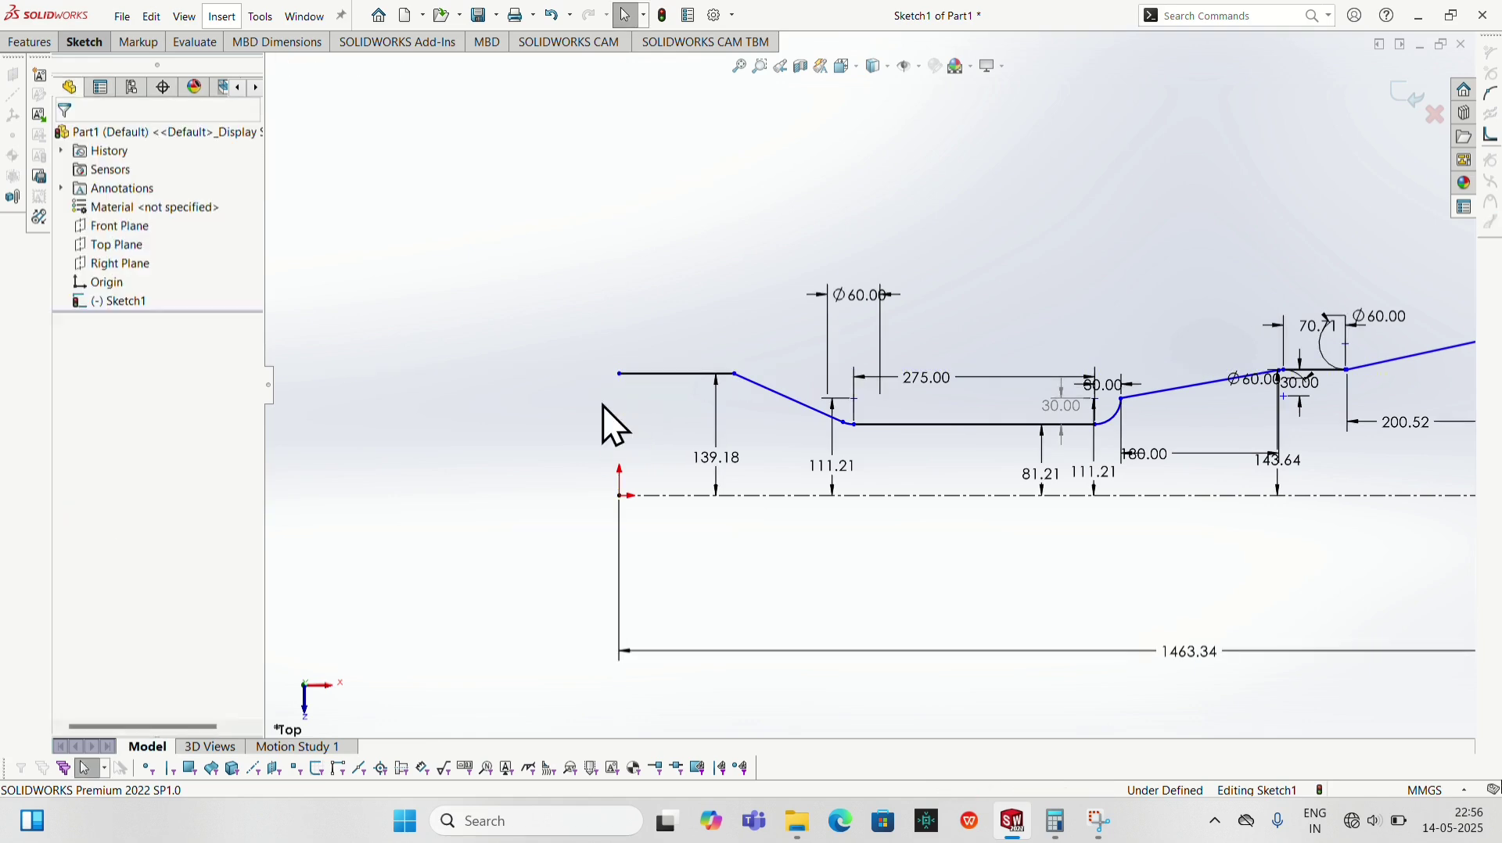
Set the length of the new horizontal line nearest the origin to 75 mm
click(90, 43)
click(90, 74)
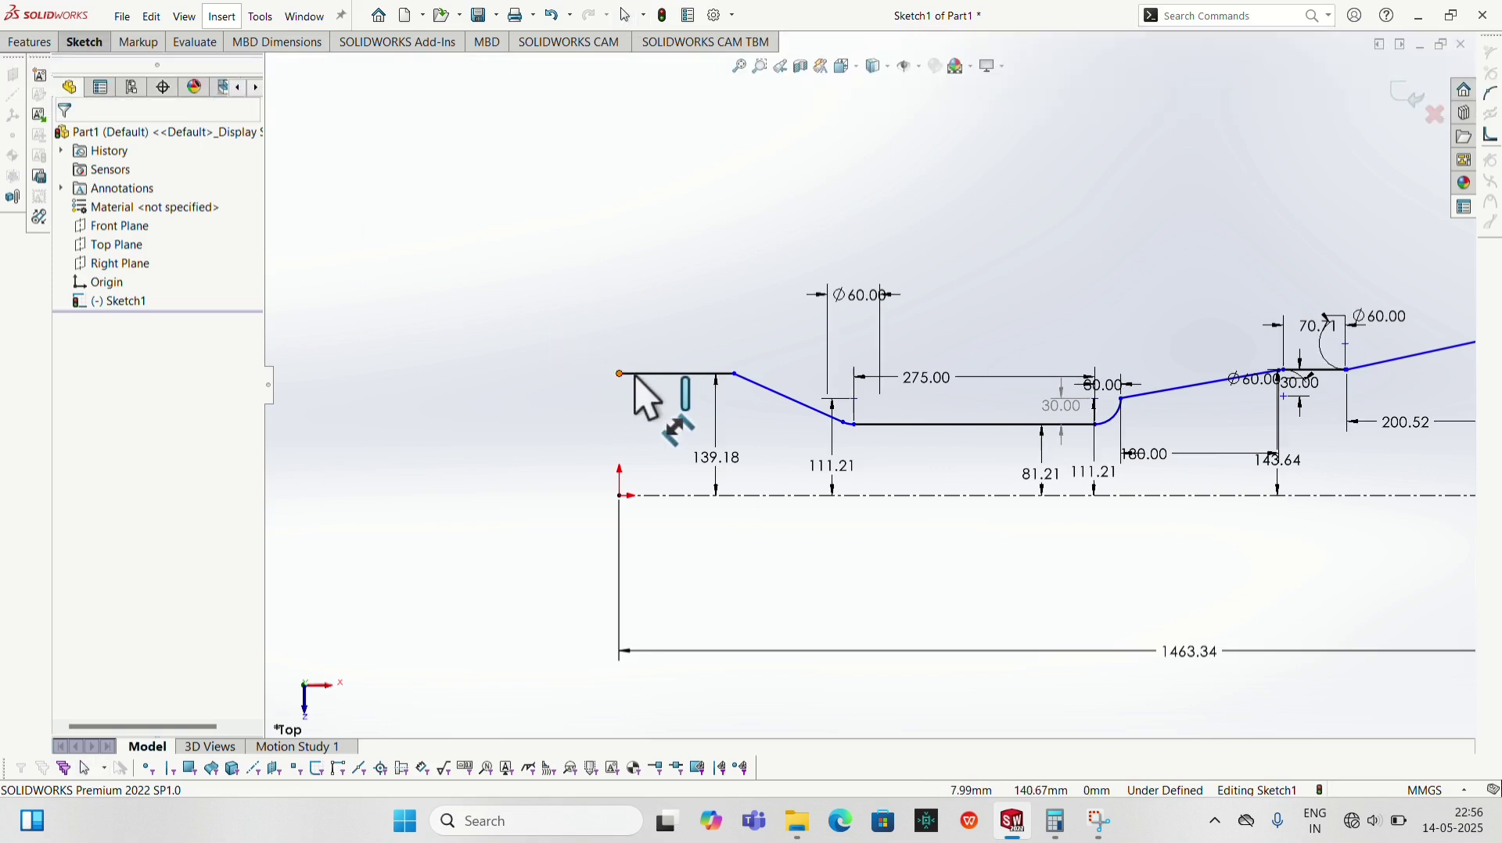
click(637, 375)
click(664, 330)
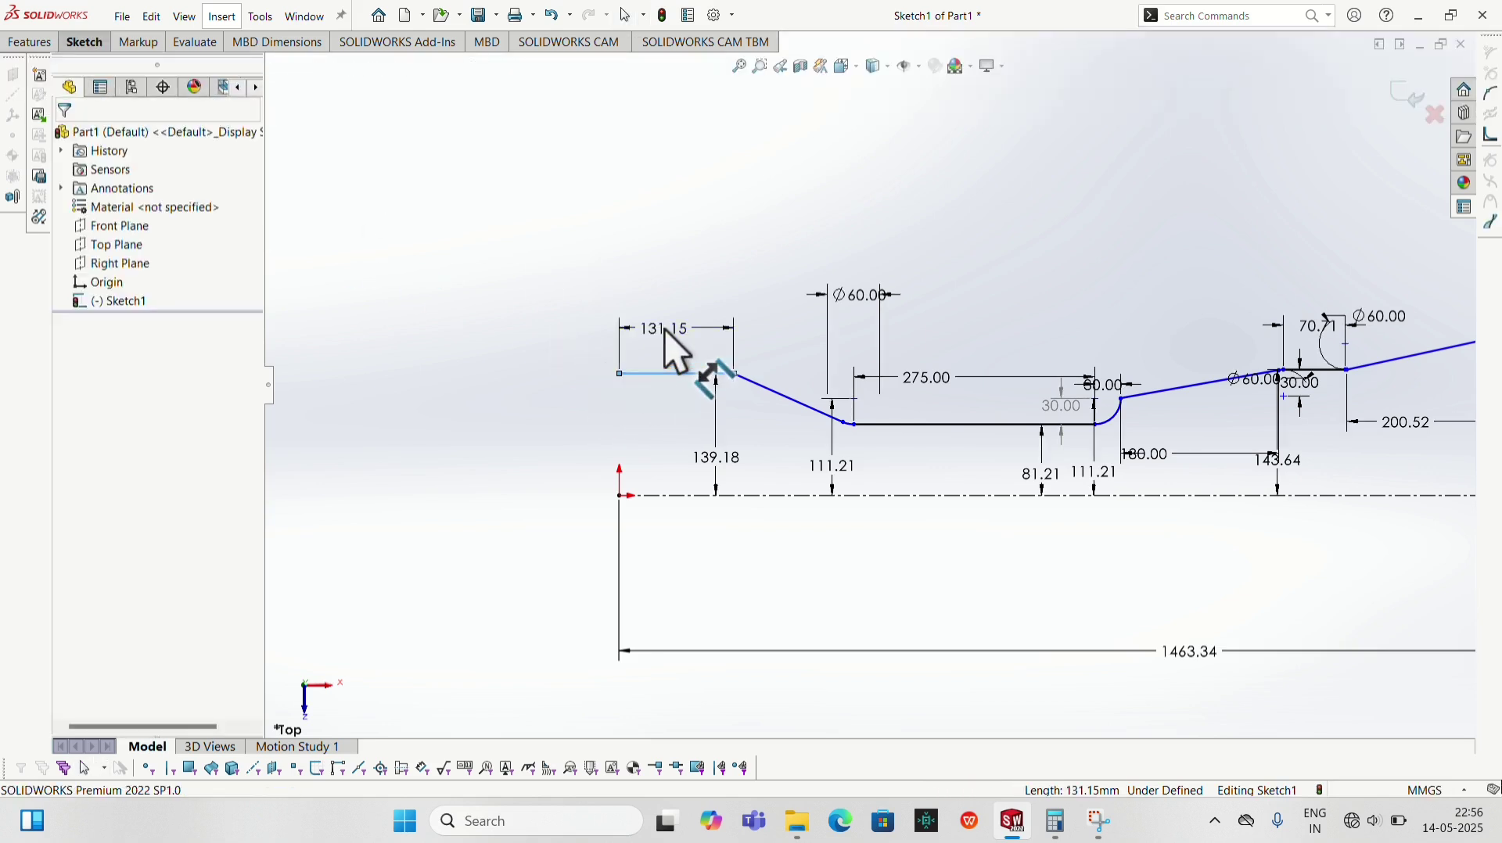
text(75)
key(Return)
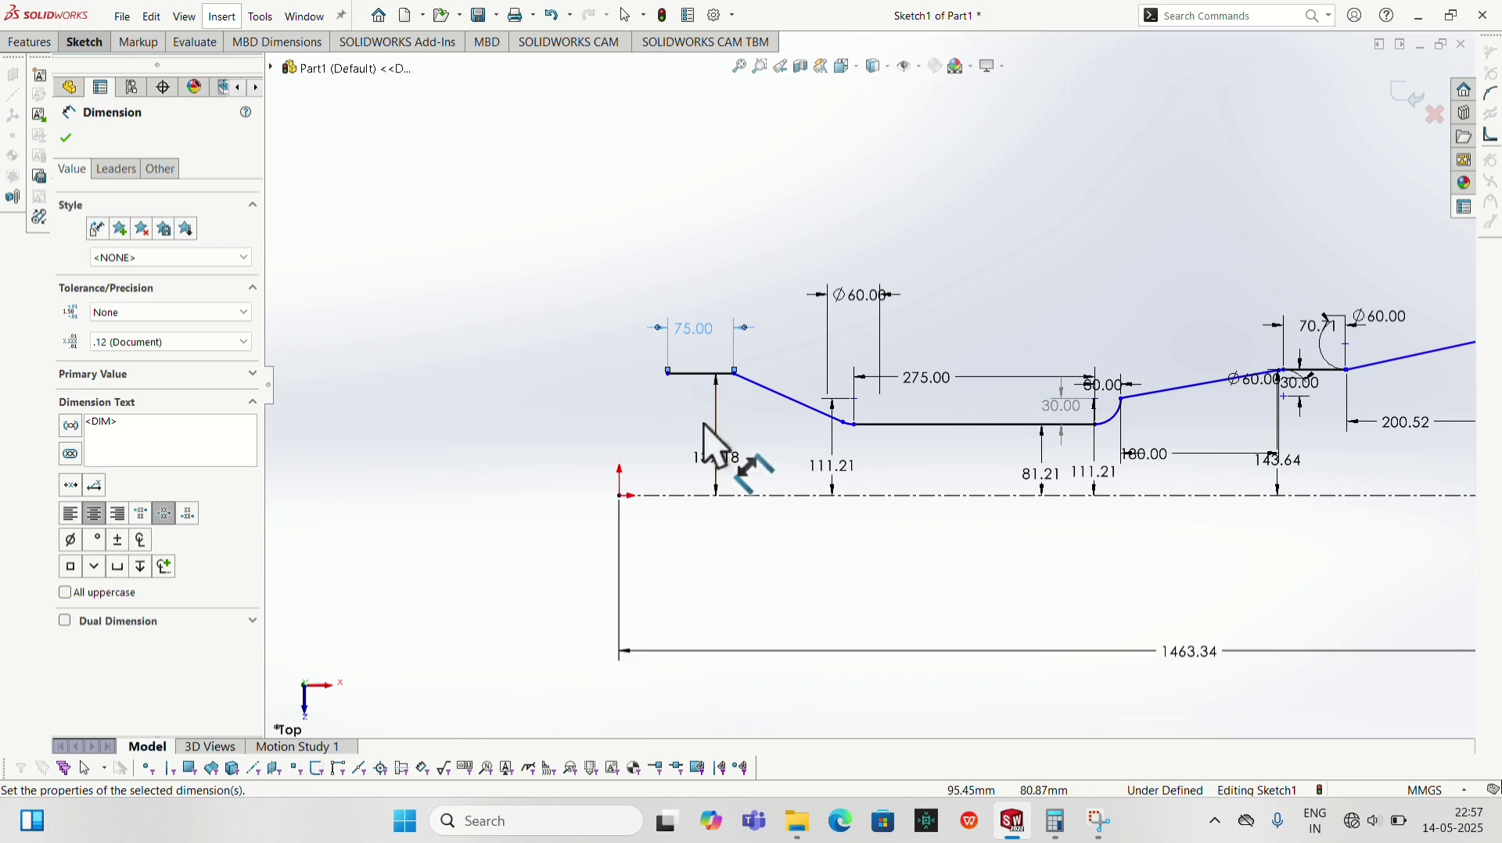
Add a 30 mm sketch fillet at the corner between the 75 mm horizontal line and the adjoining sloped line
scroll(710, 395, down, 5)
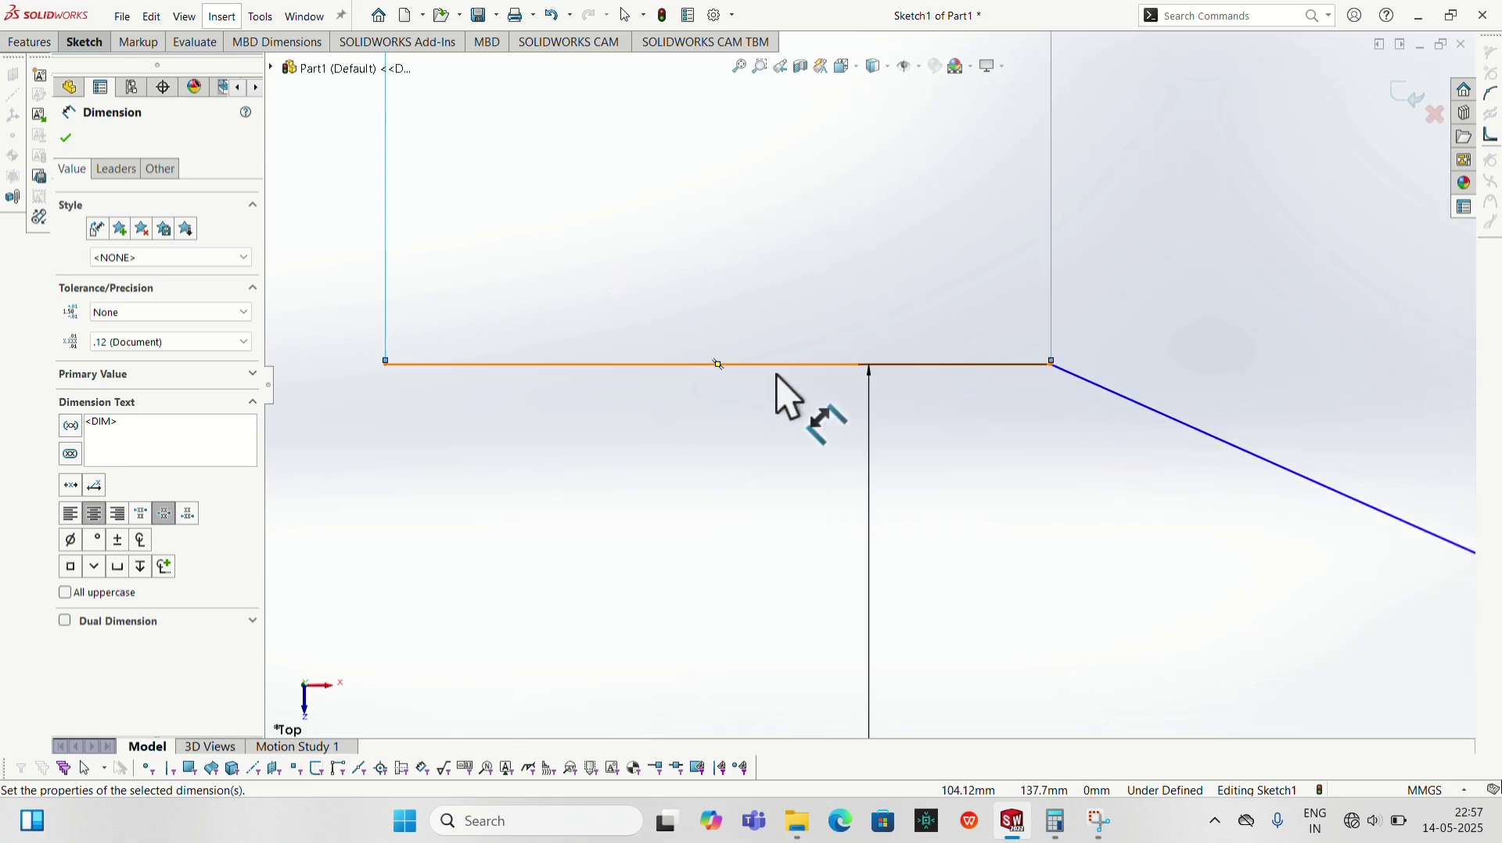
click(72, 47)
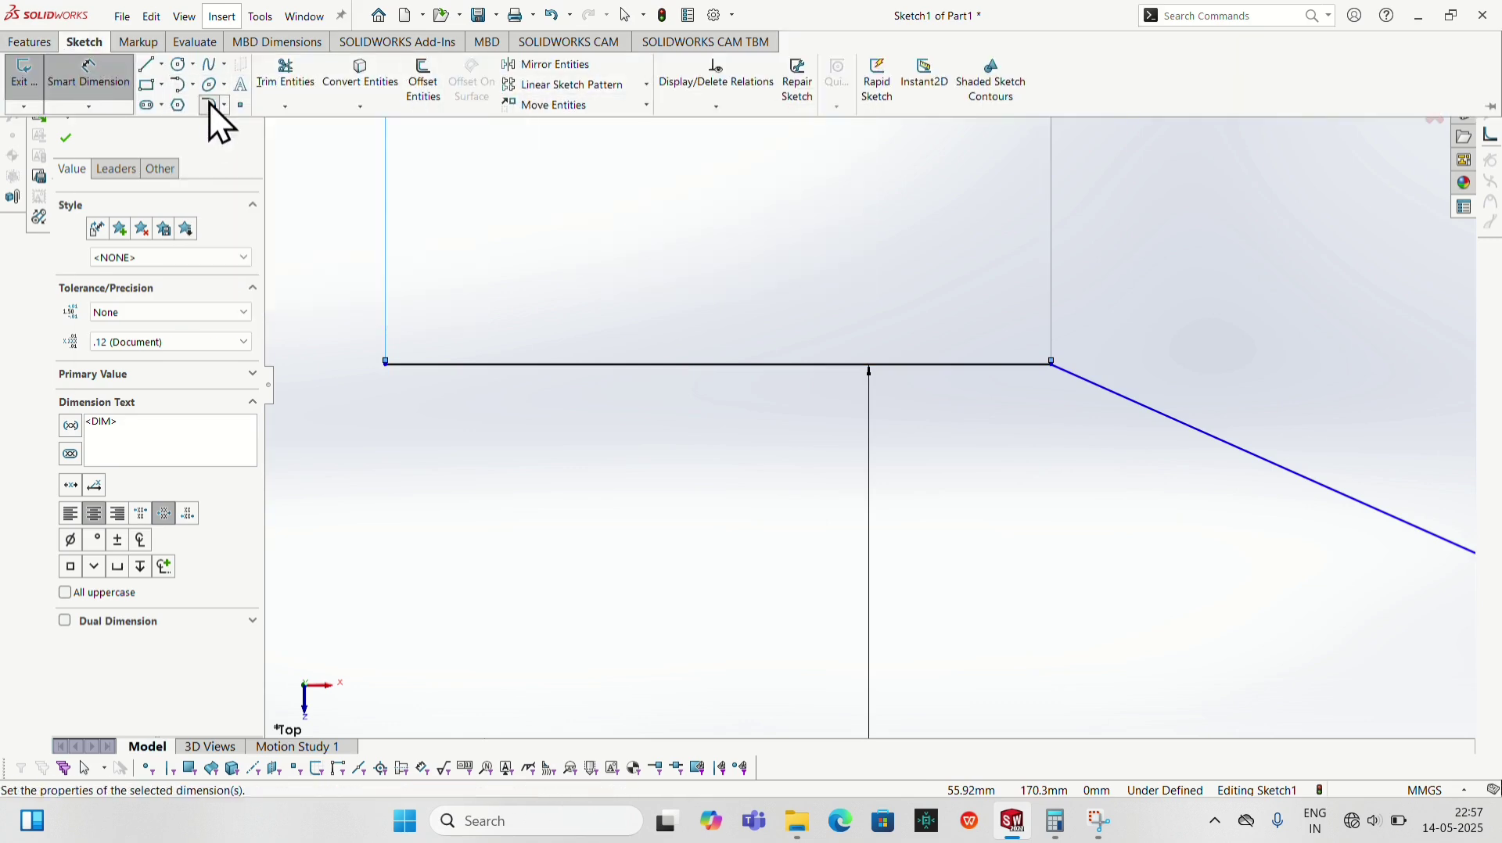
click(181, 104)
click(1065, 372)
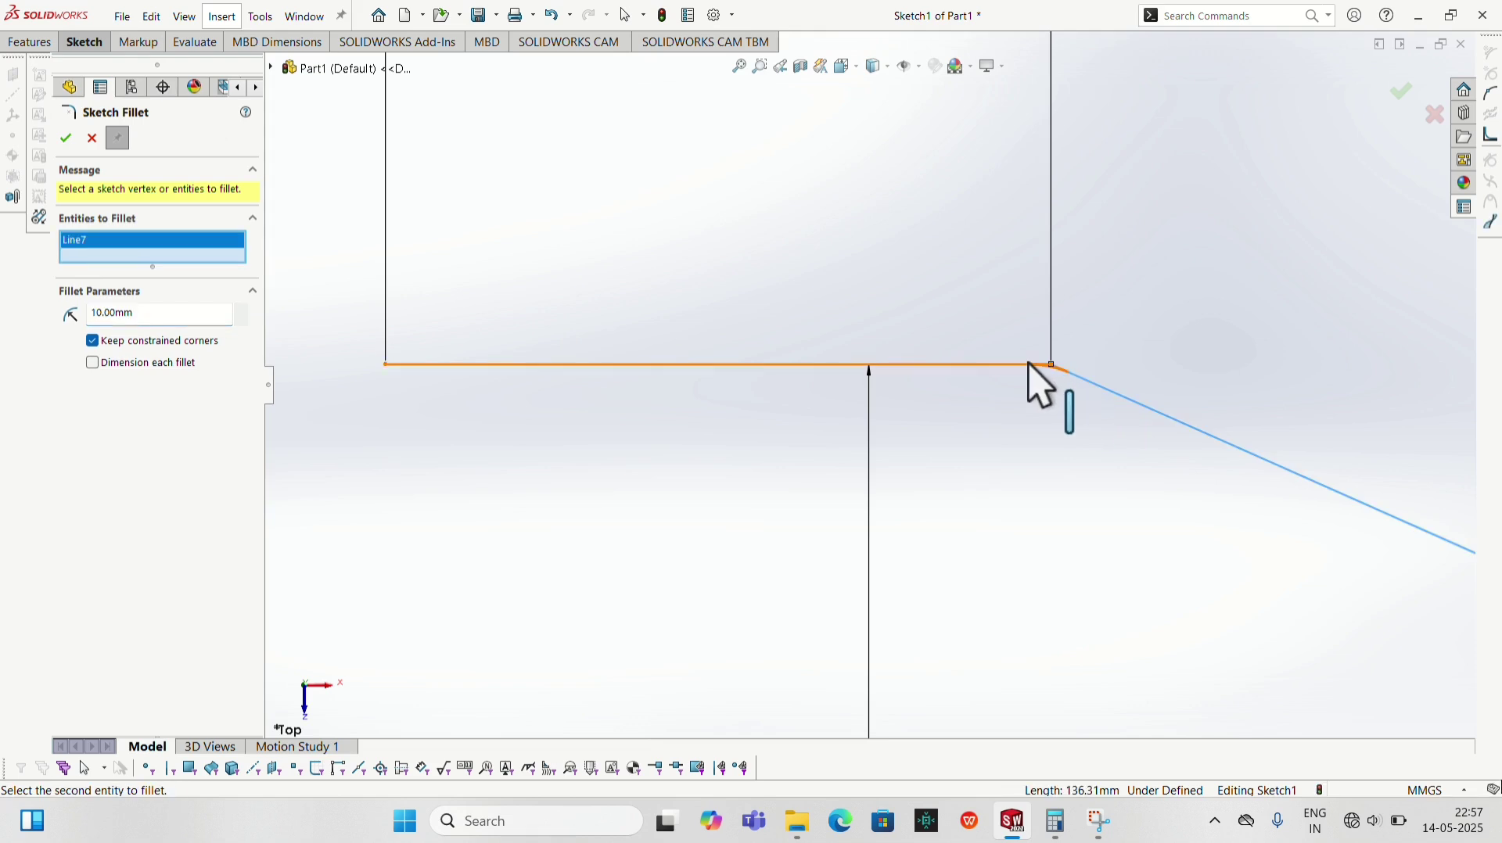
click(1031, 365)
drag(173, 312, 35, 323)
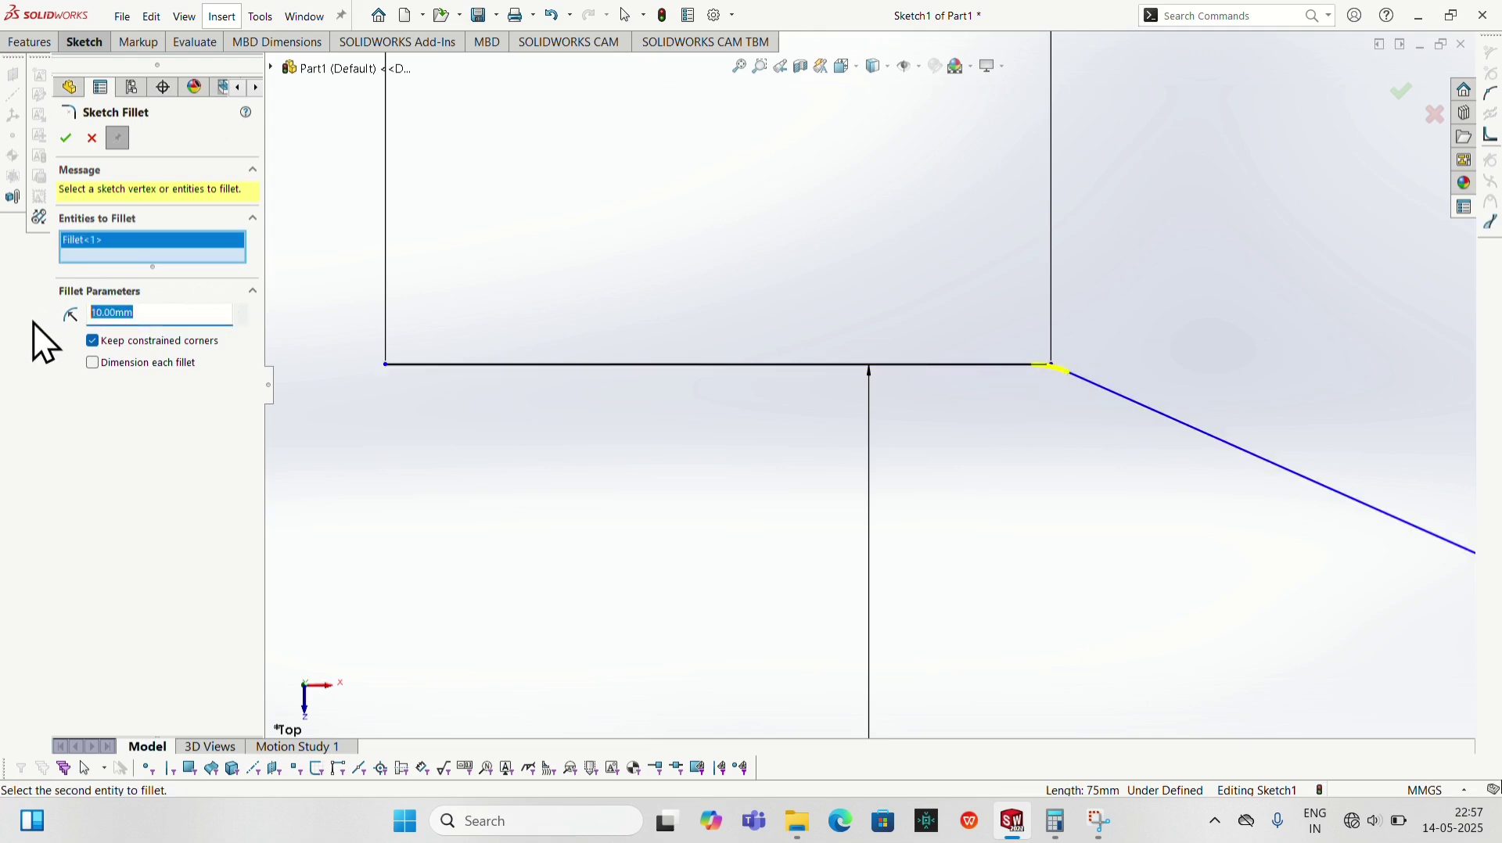
text(30)
key(Return)
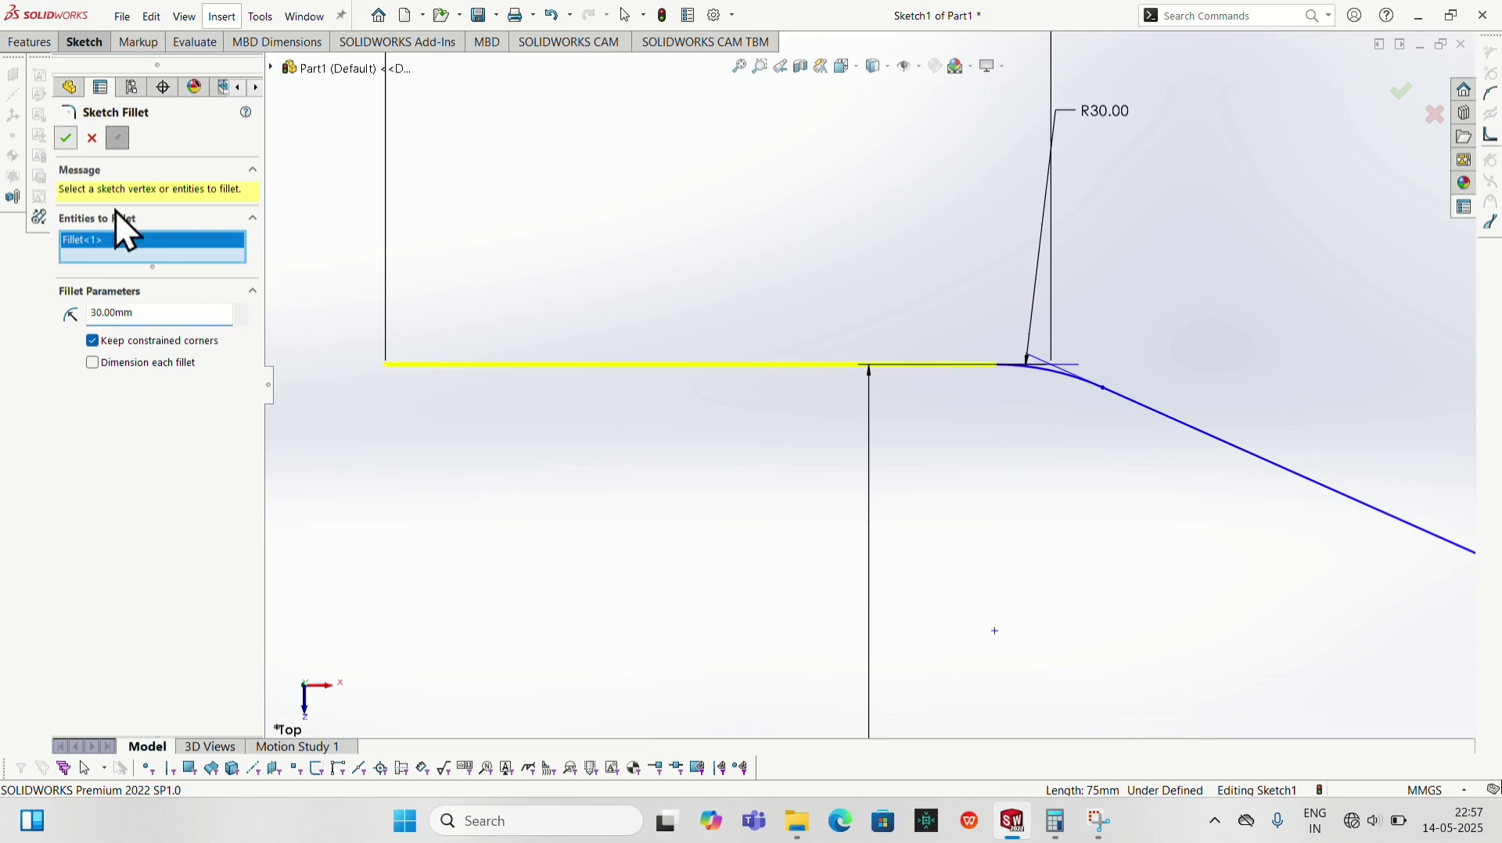
Delete the 30 mm radius arc at the end of the 275 mm line farther from the origin, along with its dimensions
scroll(1036, 470, up, 10)
scroll(1149, 474, down, 2)
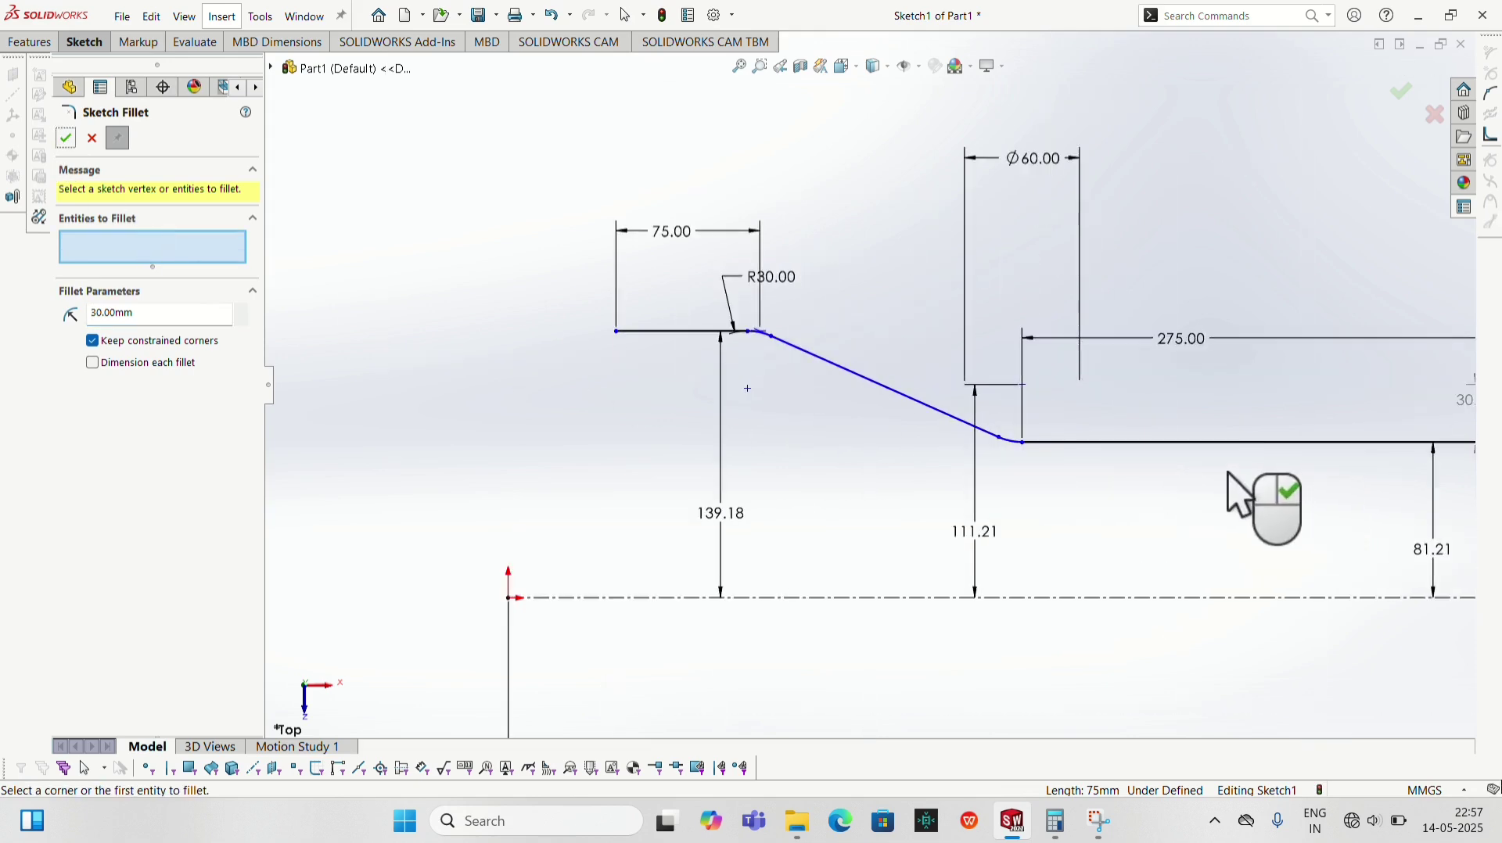
scroll(1227, 472, up, 3)
click(1220, 394)
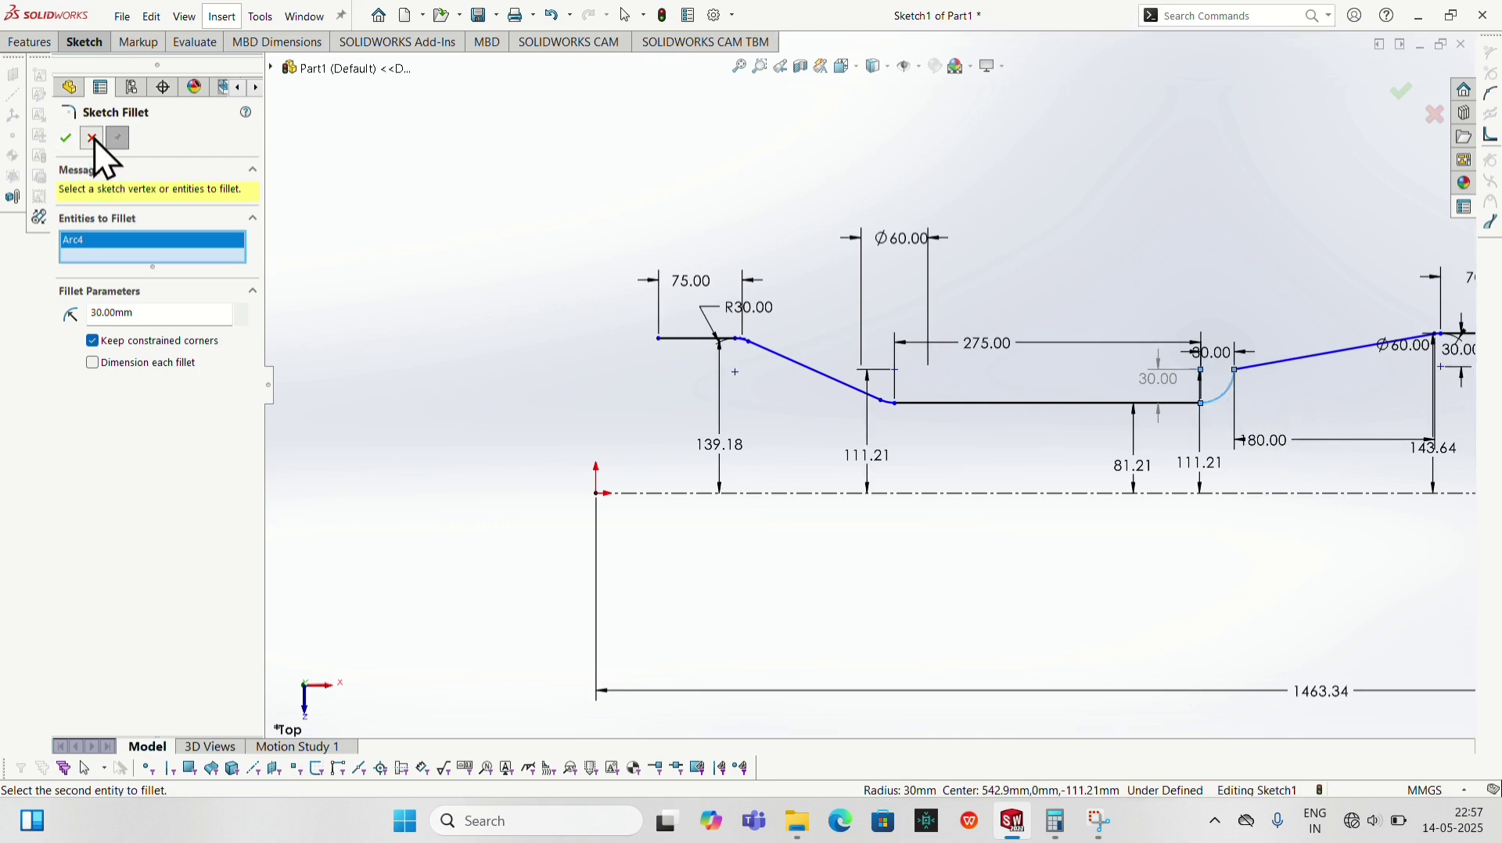
click(93, 139)
click(1222, 395)
key(Delete)
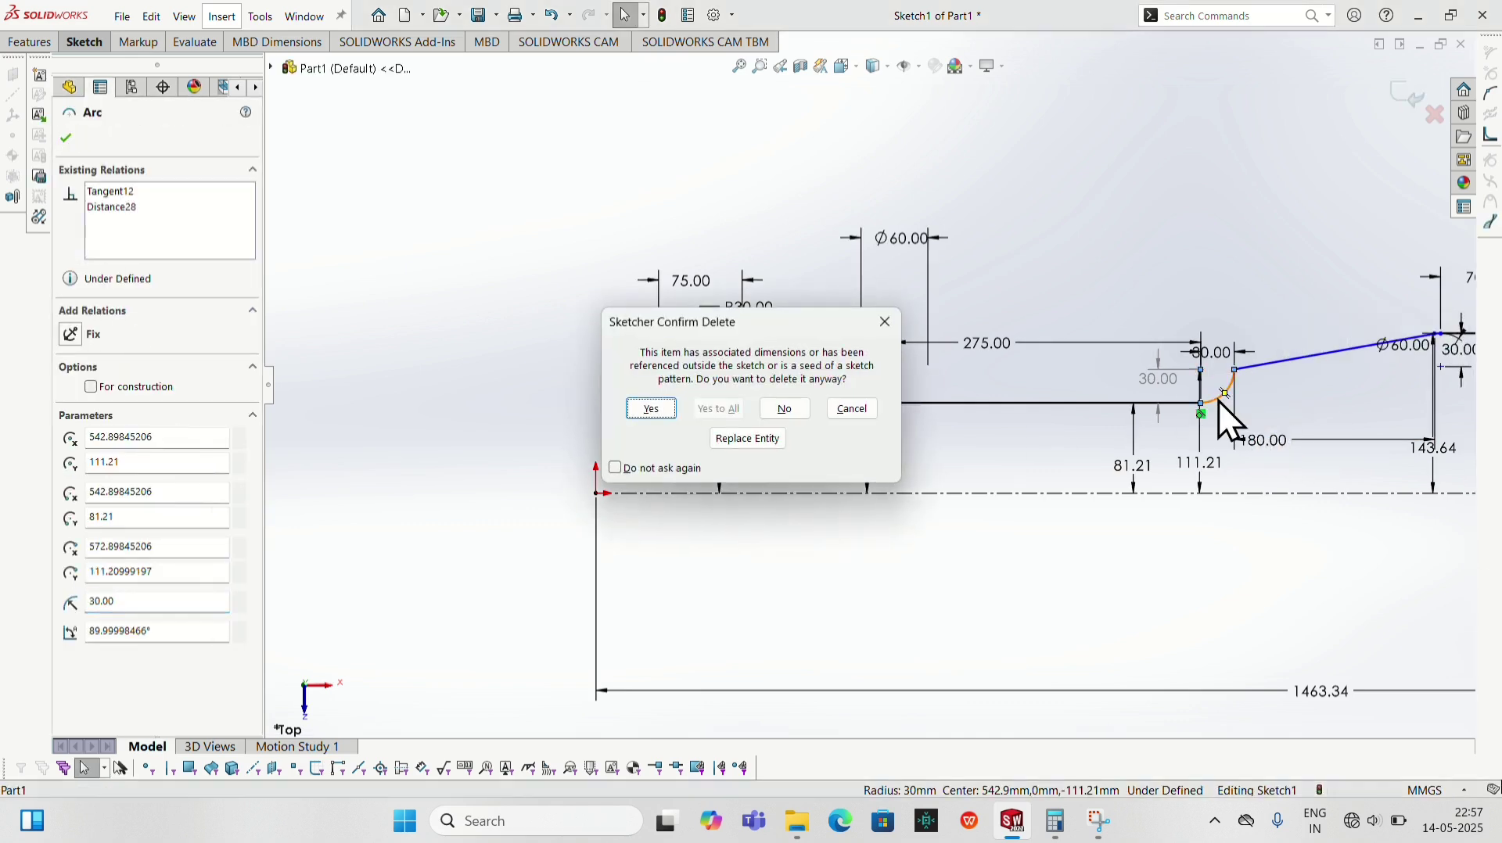
key(Return)
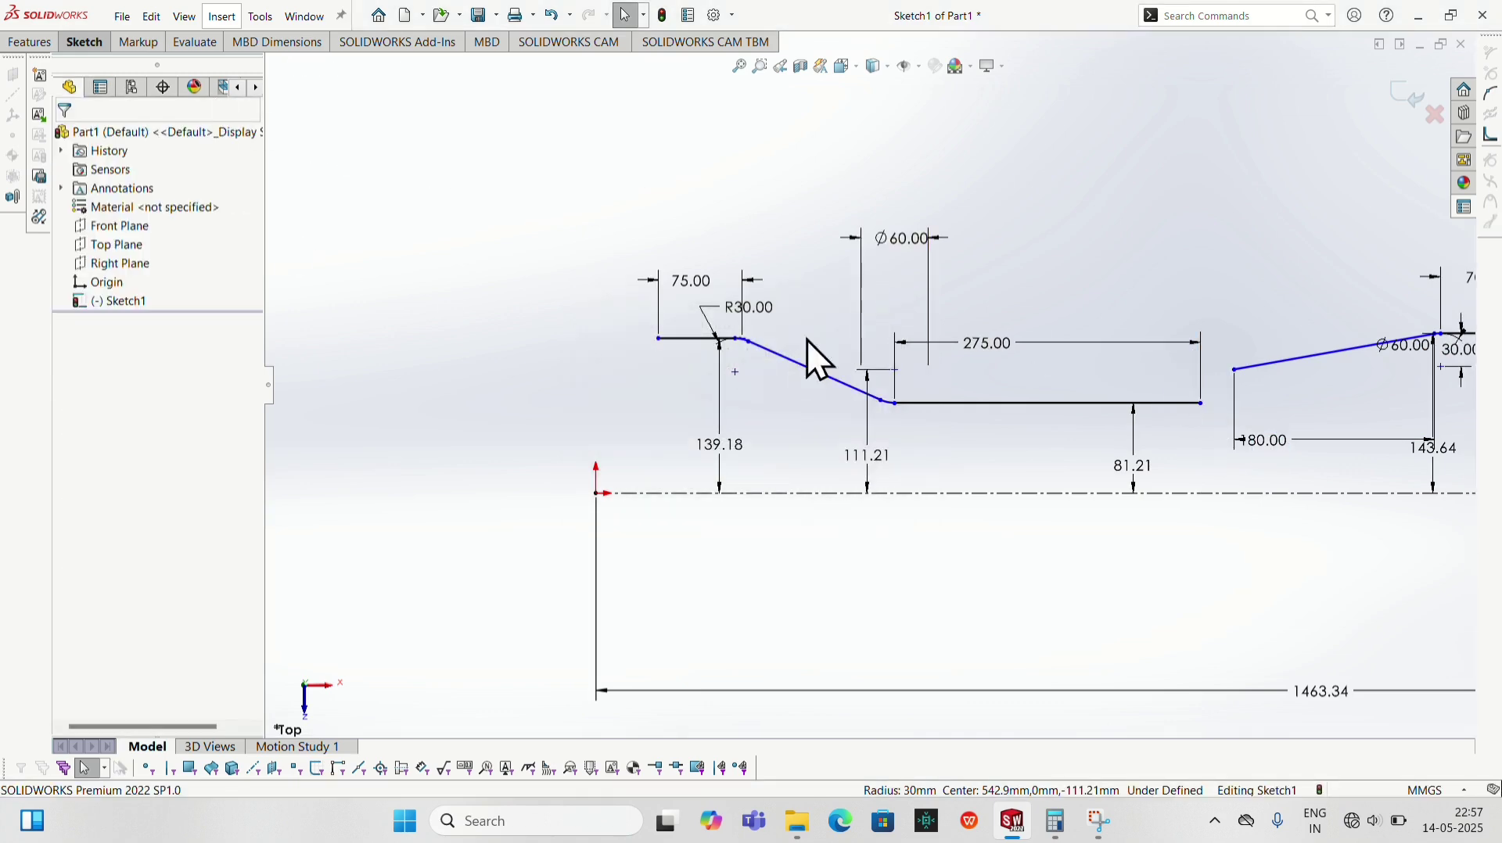
Make the open end of the 275 mm line coincident with the lower end of the neighboring sloped line
click(1234, 369)
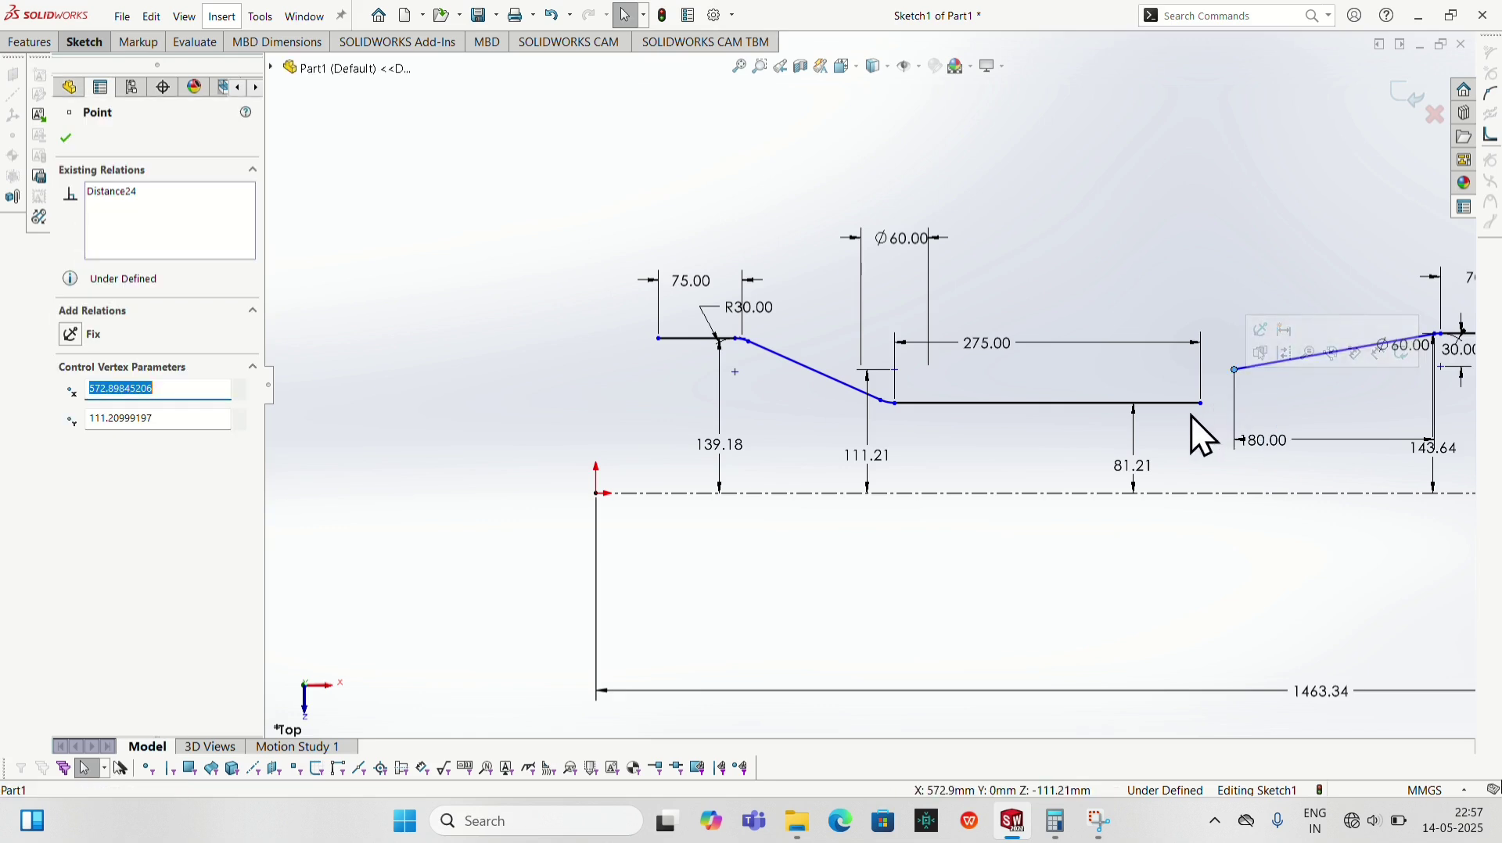
ctrl+click(1202, 403)
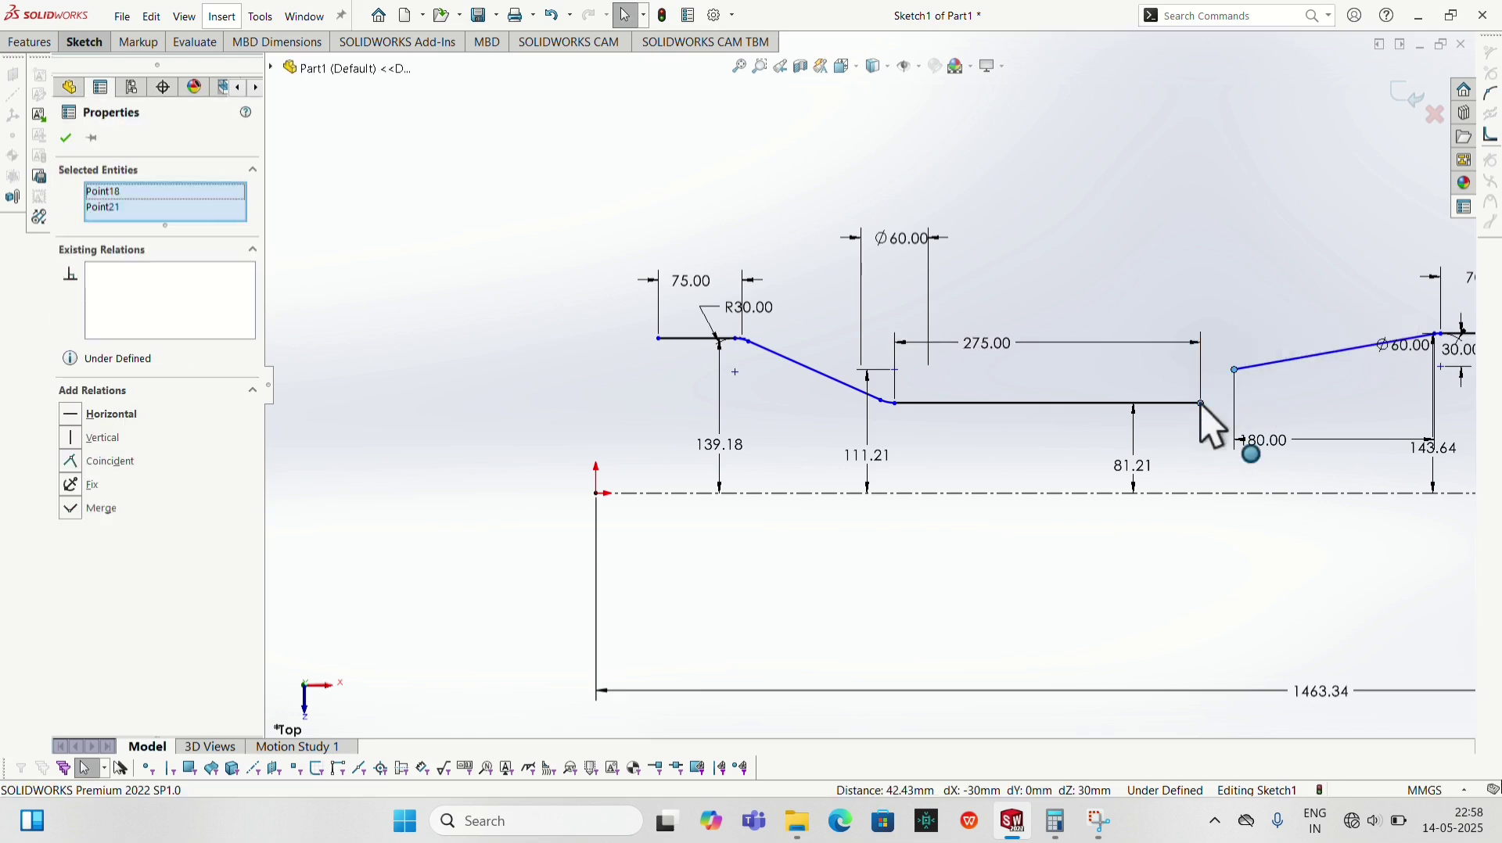
click(70, 459)
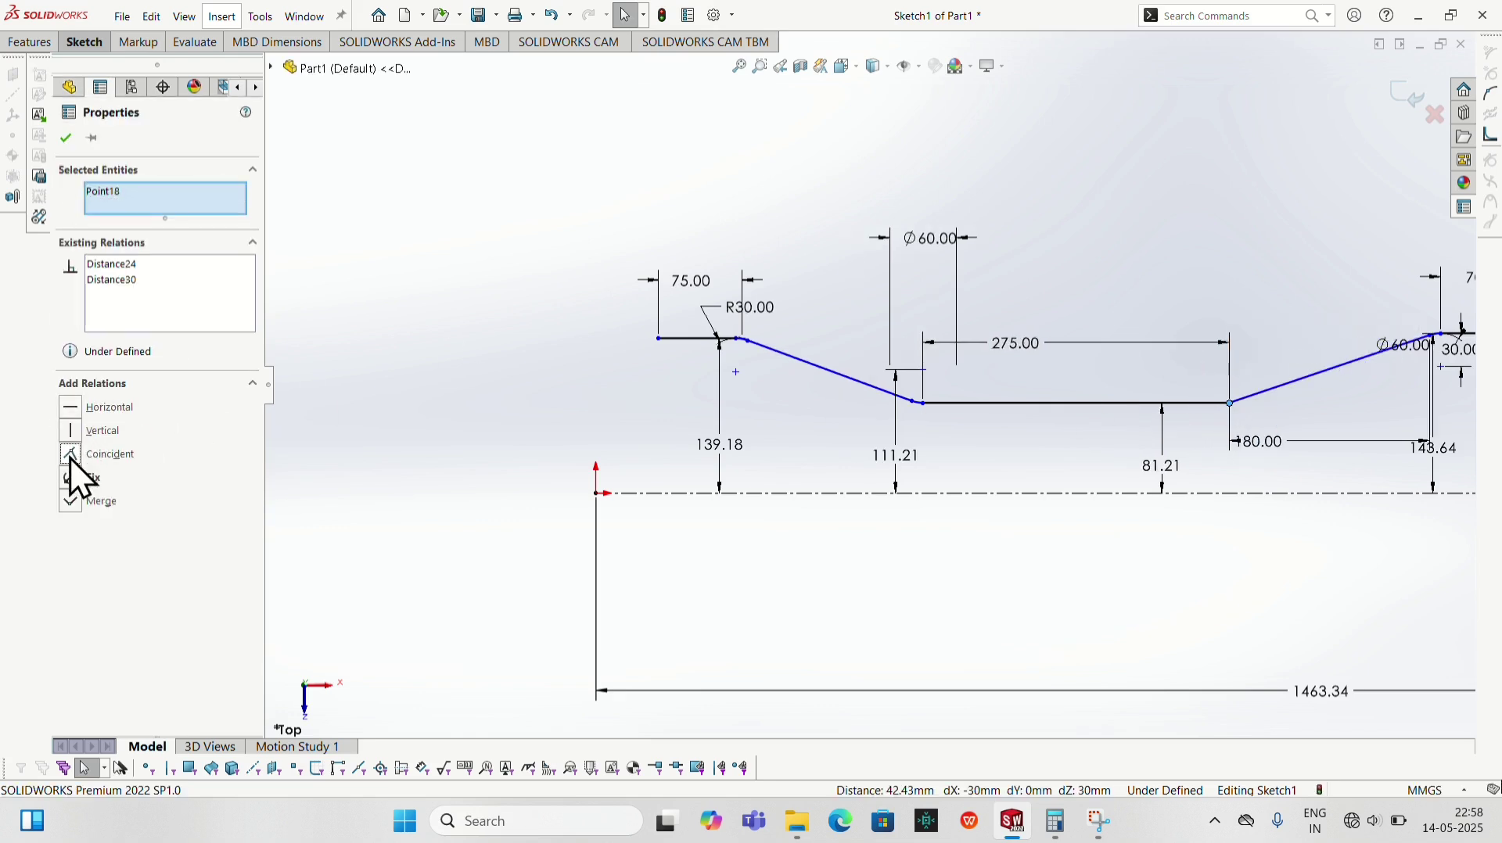
click(66, 139)
Add a 30 mm sketch fillet at the corner where the 275 mm line meets the rejoined sloped line
click(85, 42)
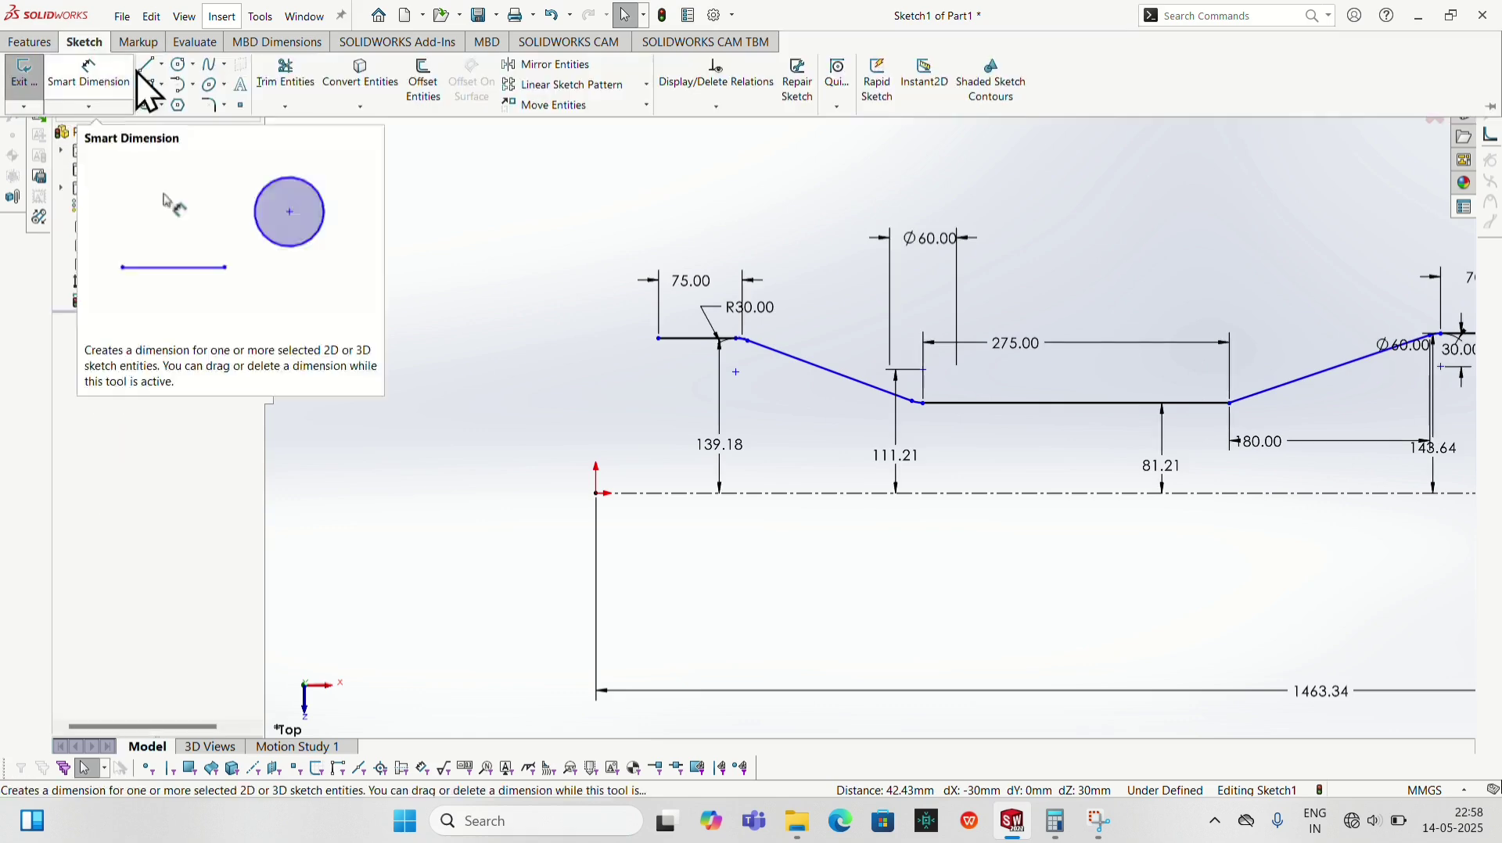
click(216, 105)
click(1216, 404)
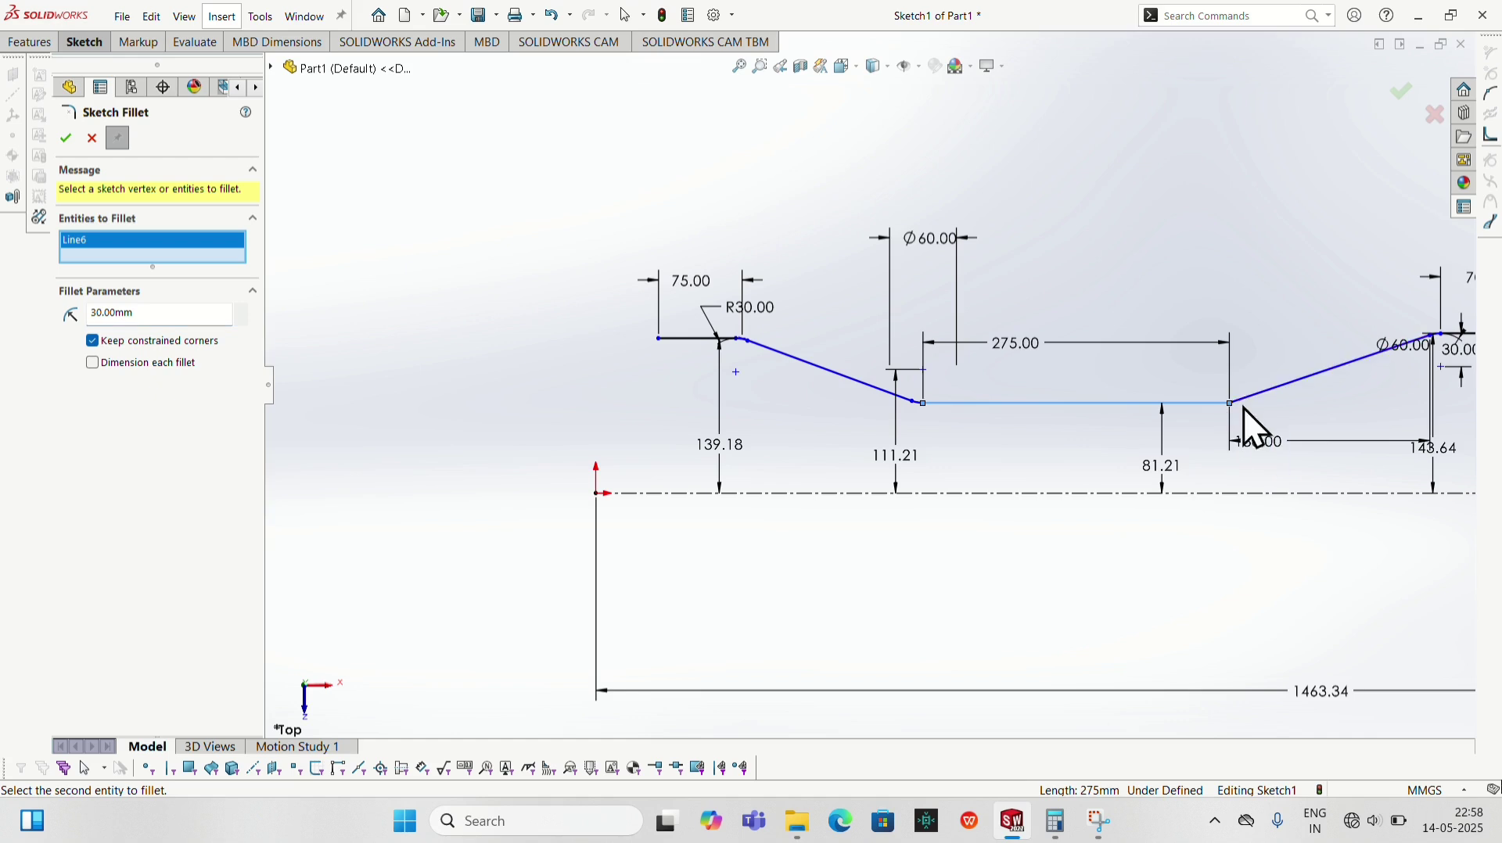
click(1251, 396)
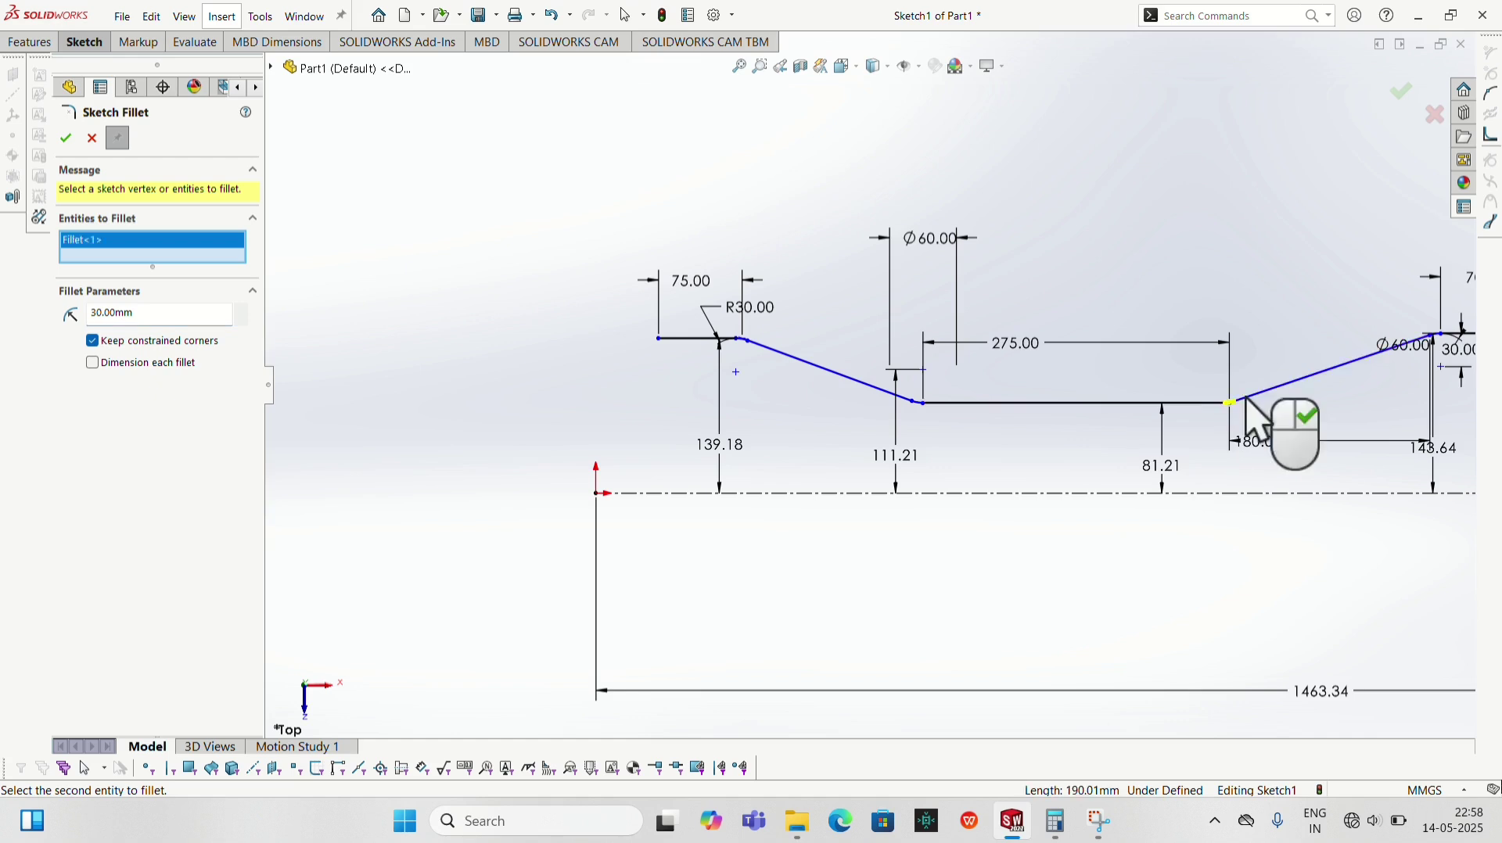
click(65, 138)
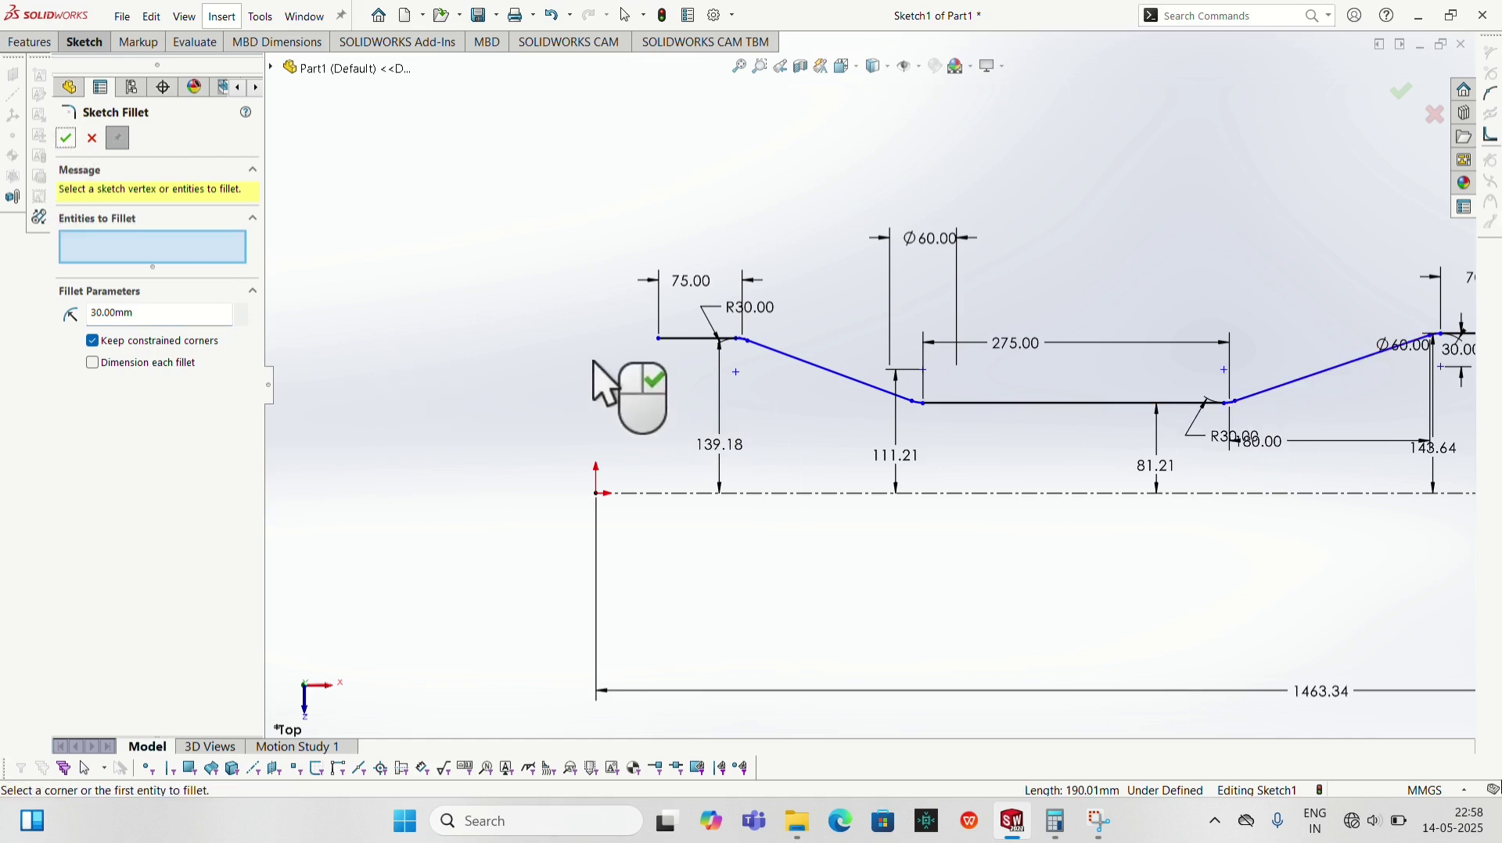
click(74, 50)
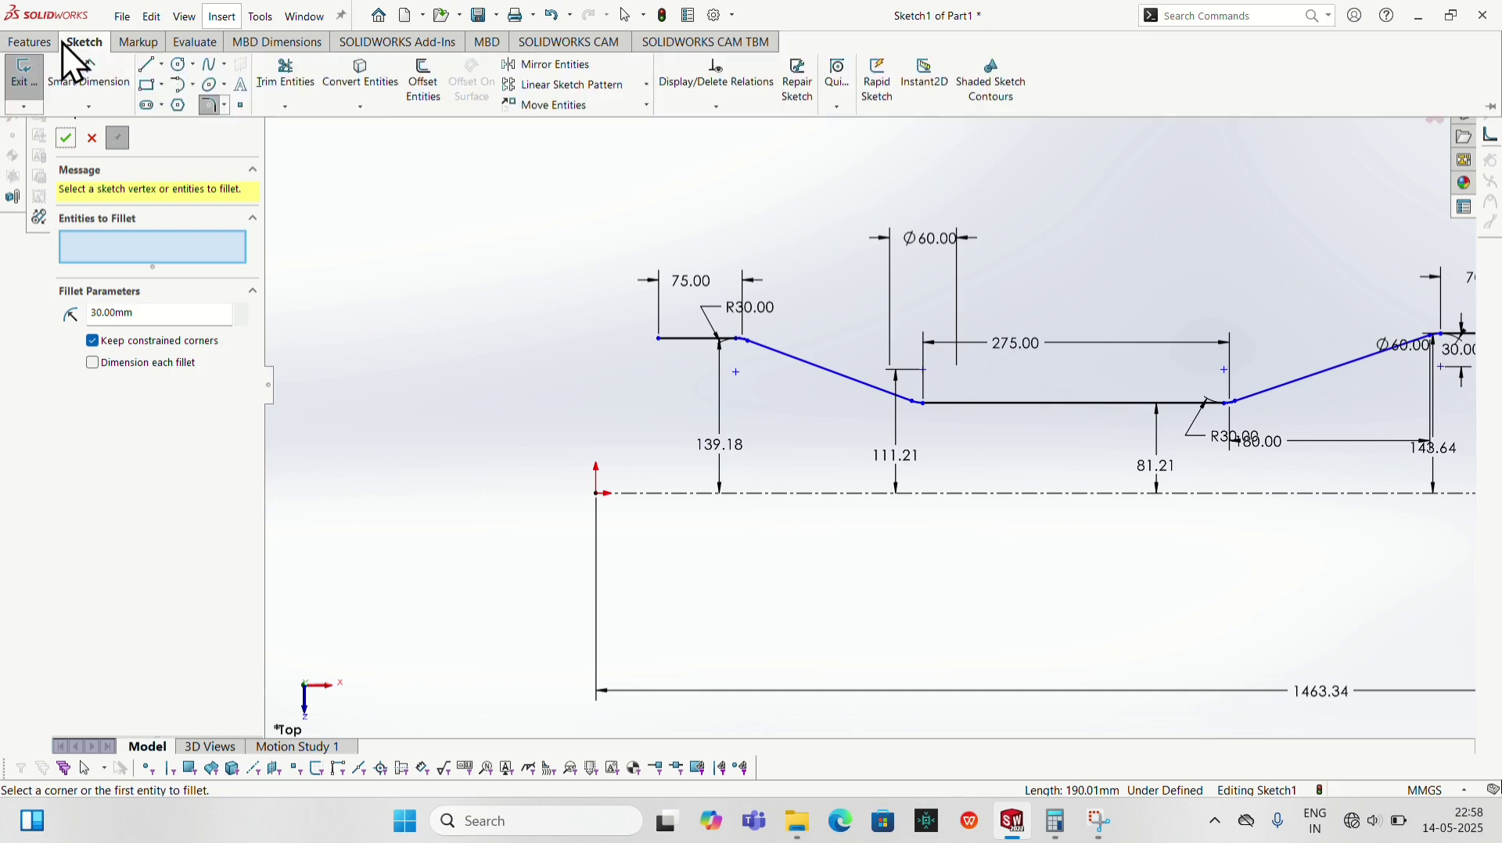
click(92, 139)
Sketch a two-point spline rising outward from the free end of the 75 mm line, about 67 mm across, and bow it toward the centerline
click(82, 44)
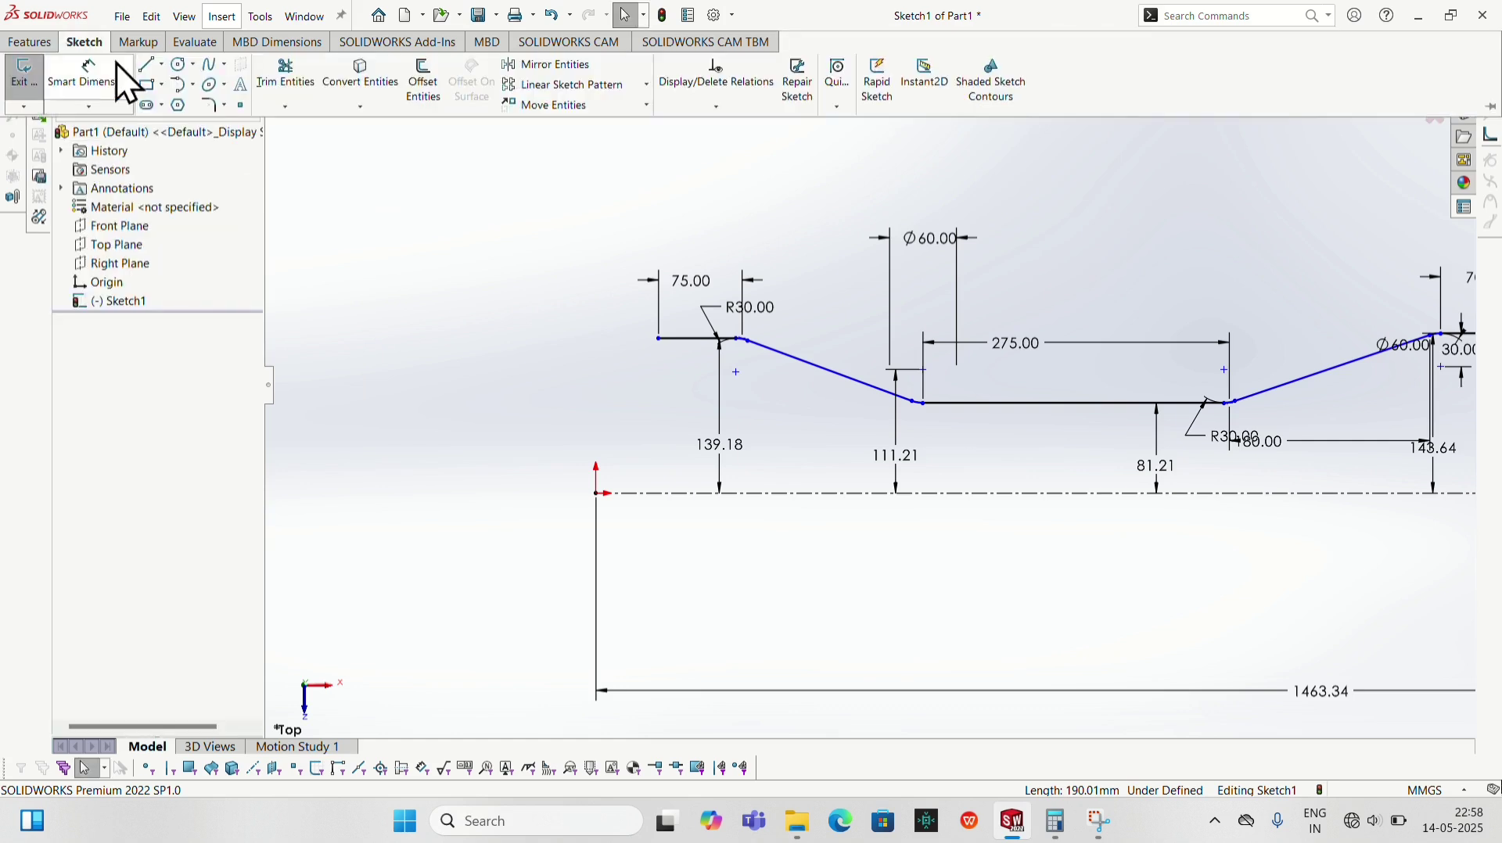
click(208, 82)
click(659, 339)
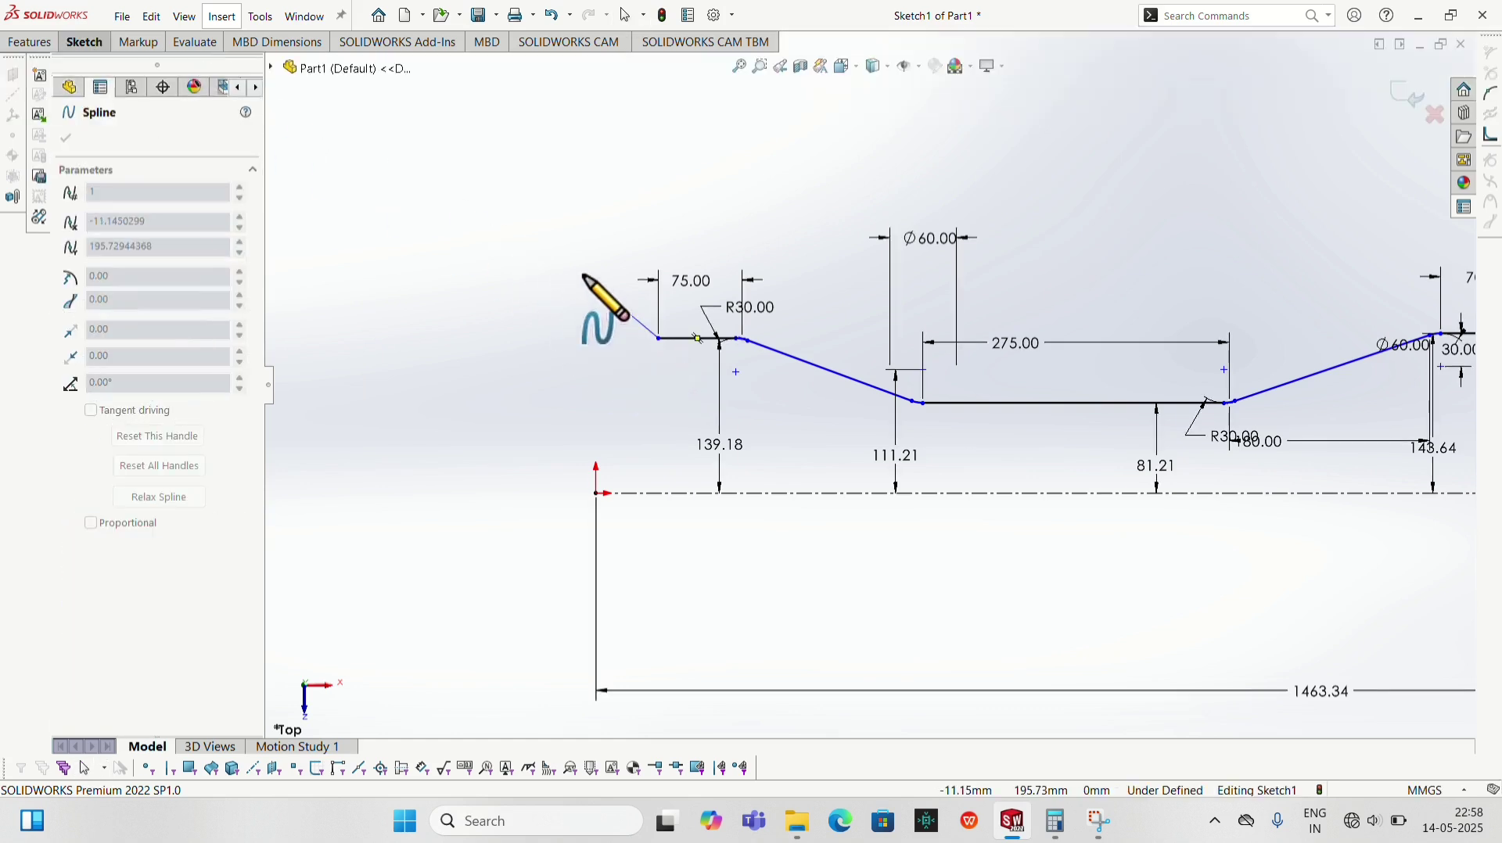
click(583, 275)
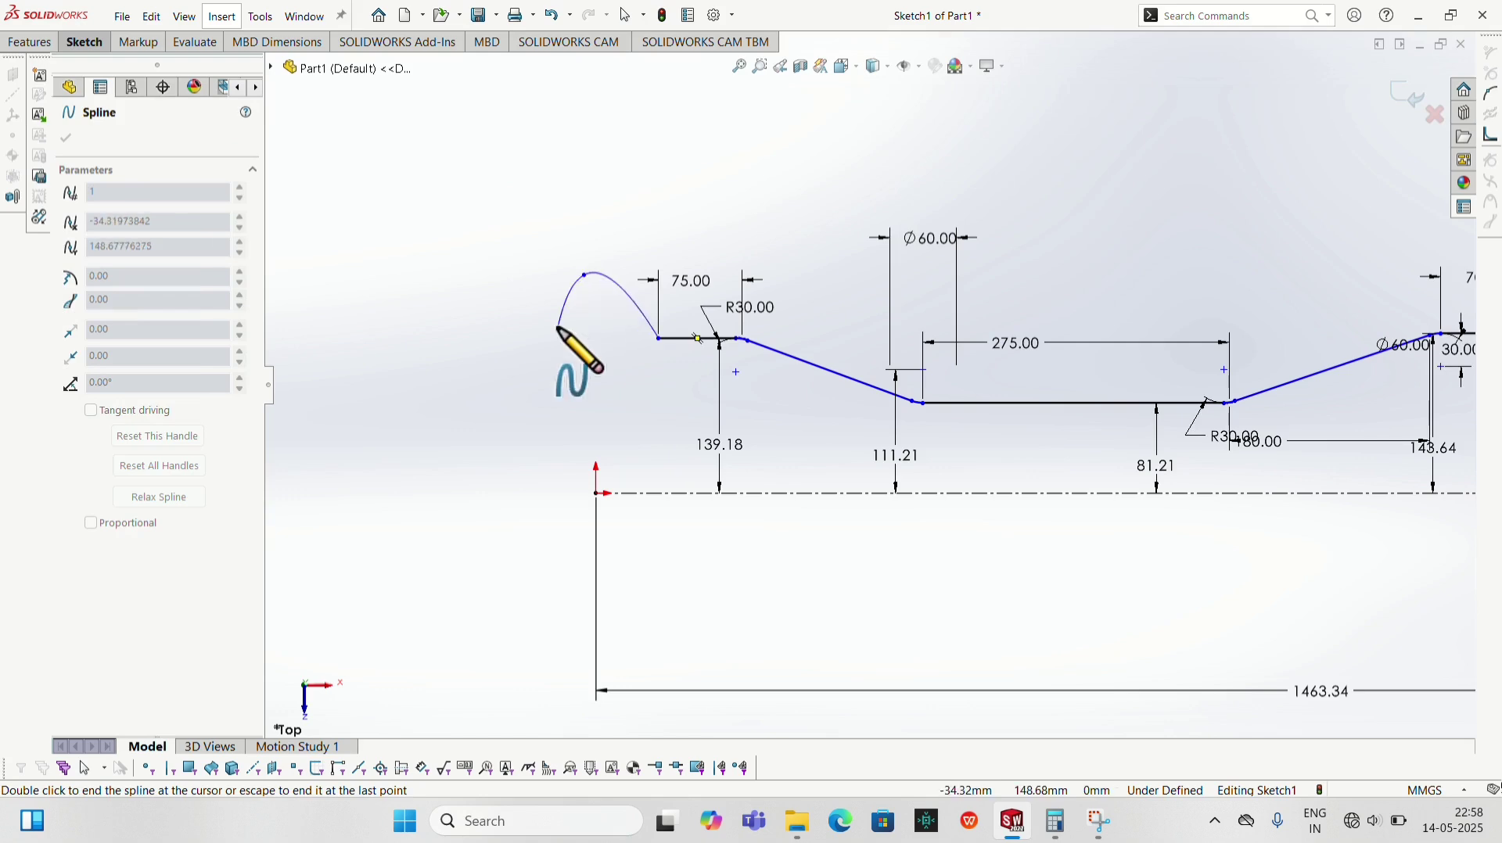
key(Escape)
click(607, 303)
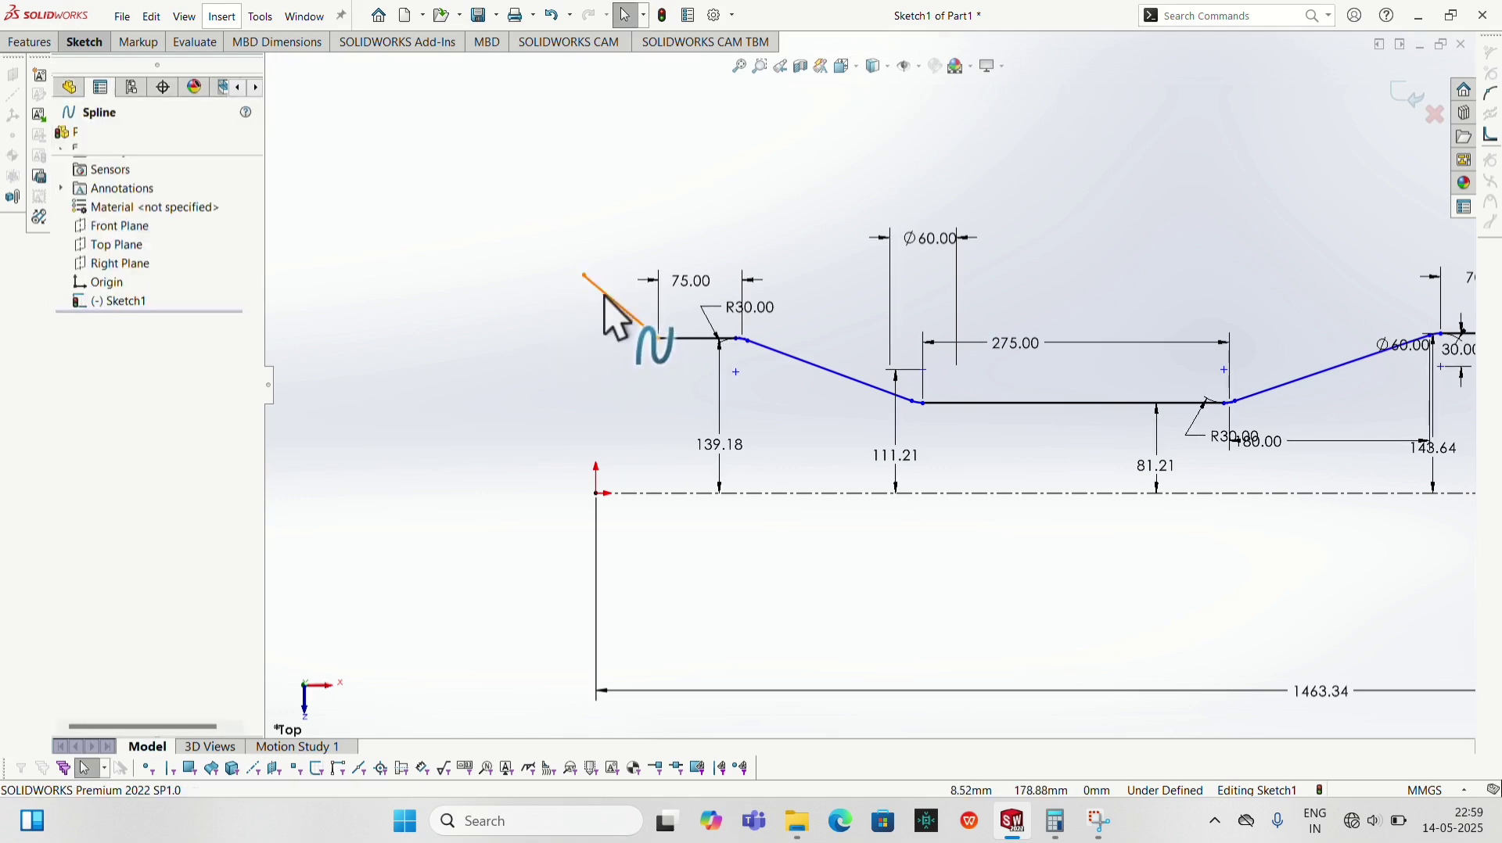
drag(604, 298, 591, 311)
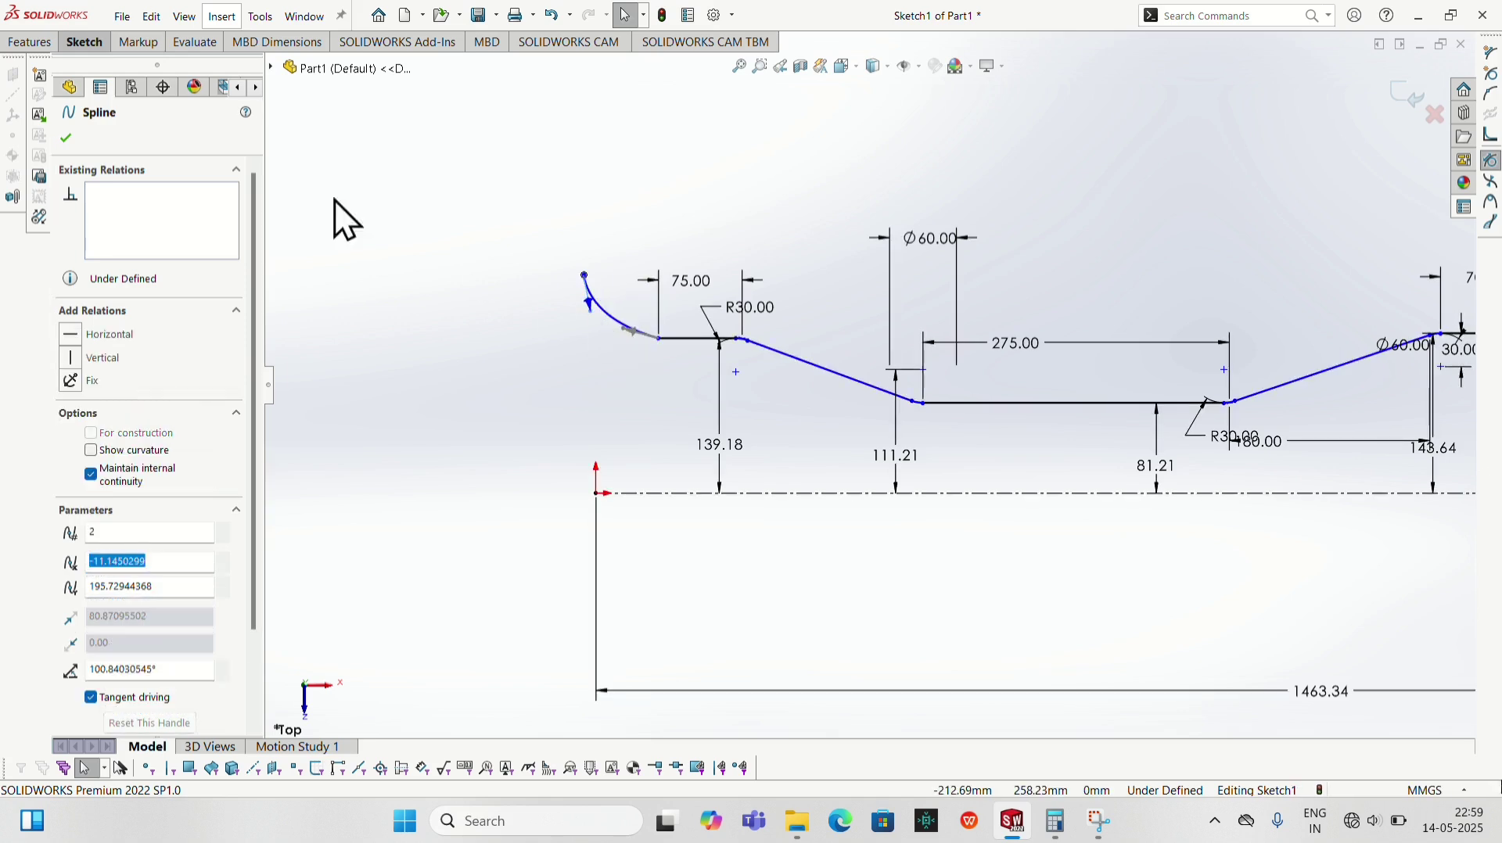
click(65, 136)
Dimension the new spline's free end at a vertical distance of 190 mm from the origin
click(81, 40)
click(104, 72)
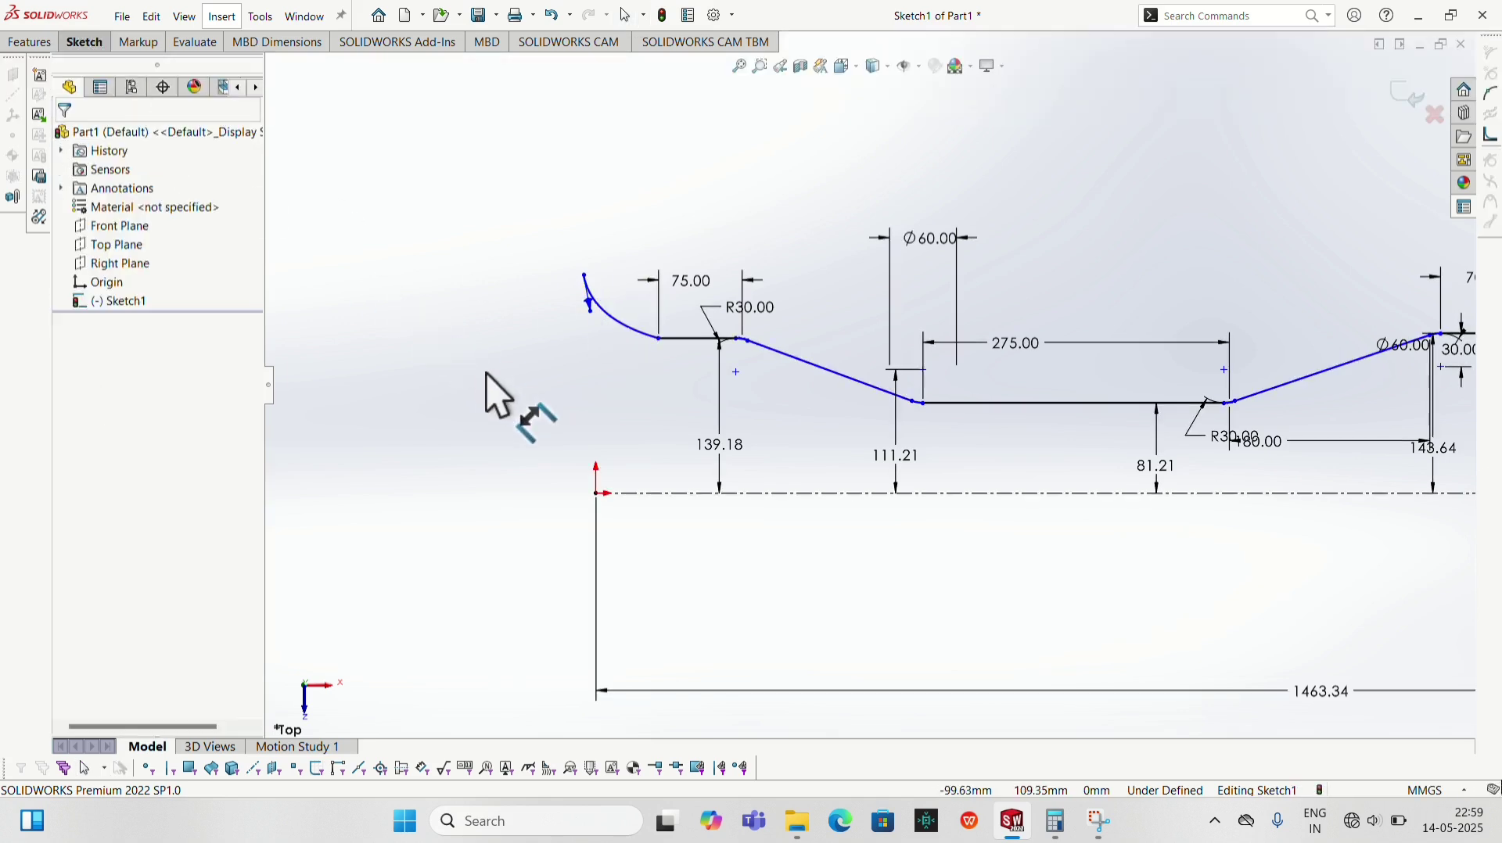
click(596, 494)
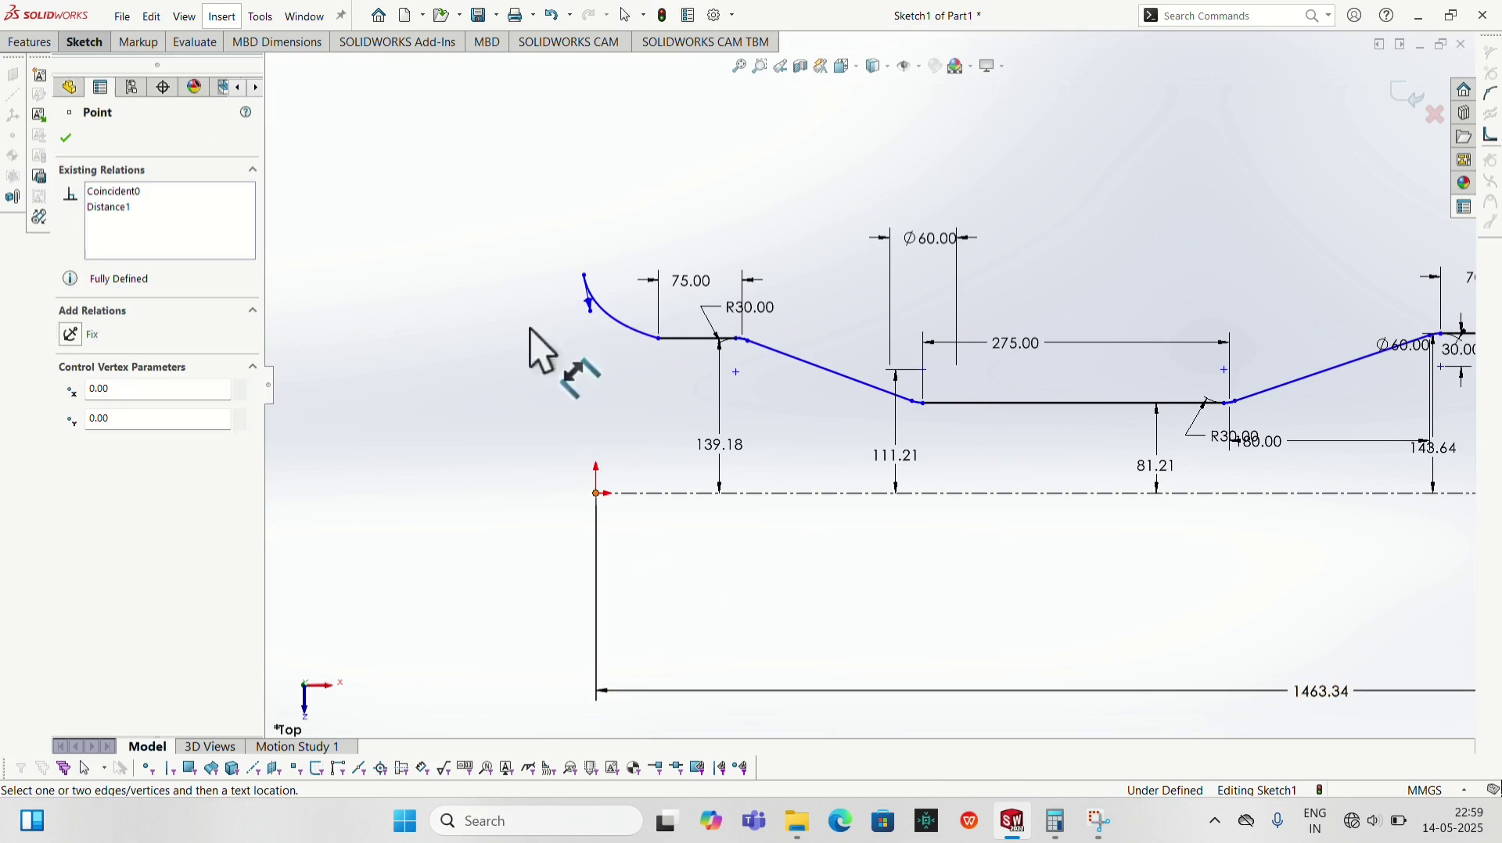
click(584, 276)
click(546, 342)
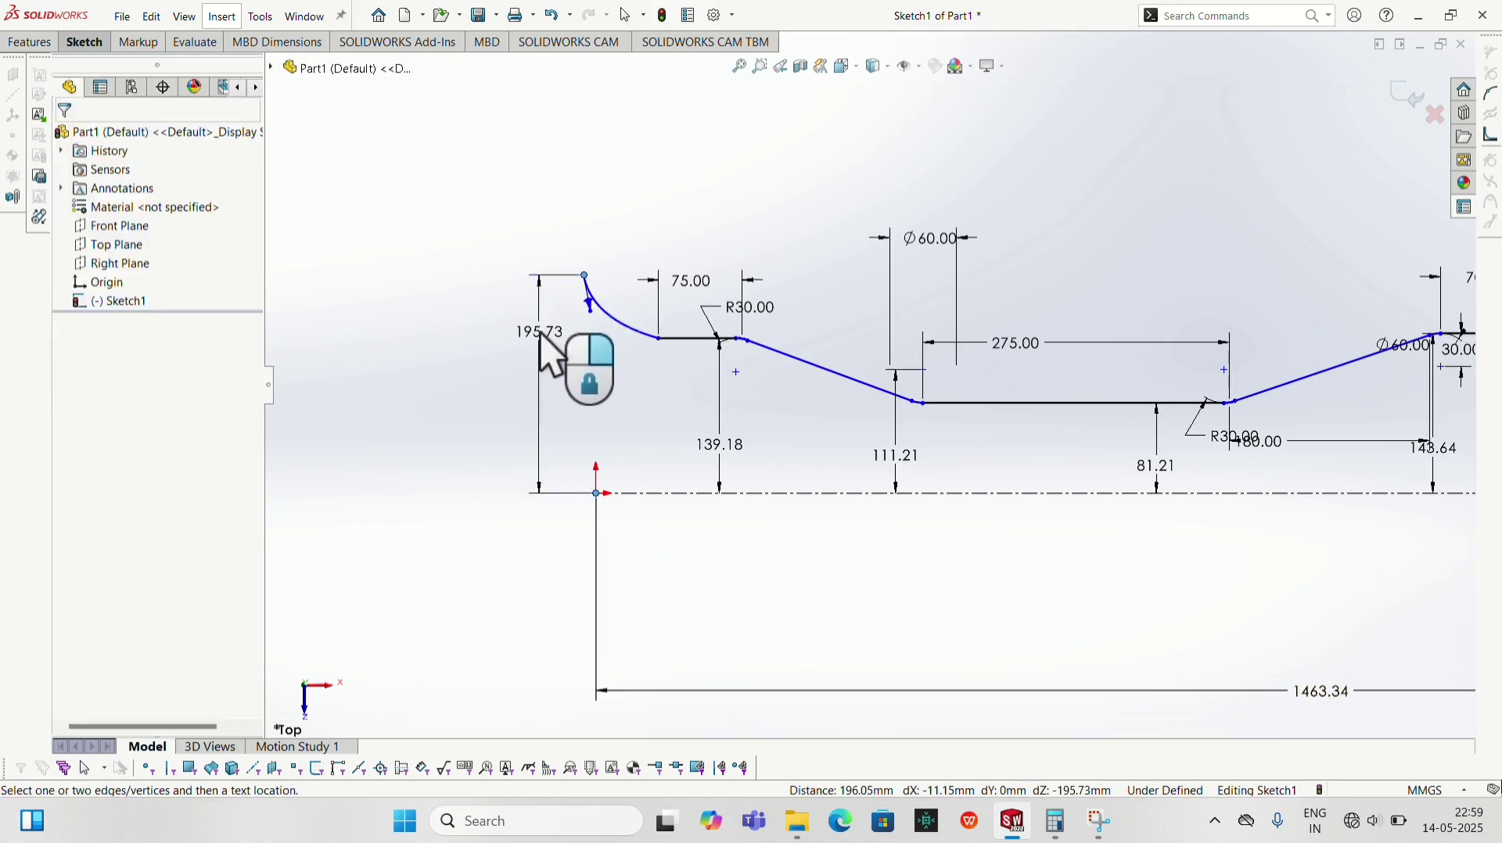
text(190)
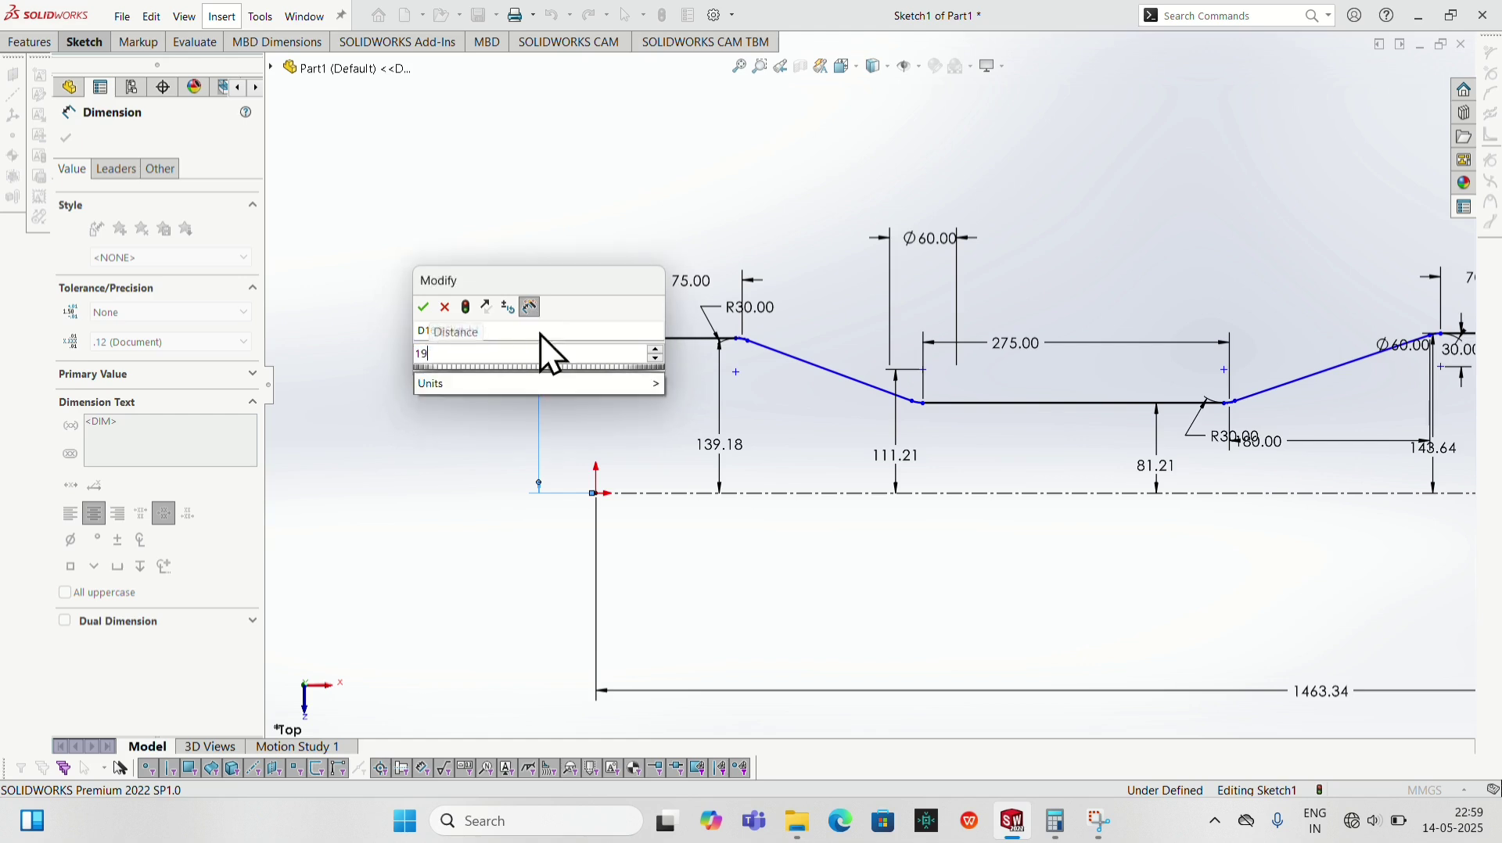
key(Return)
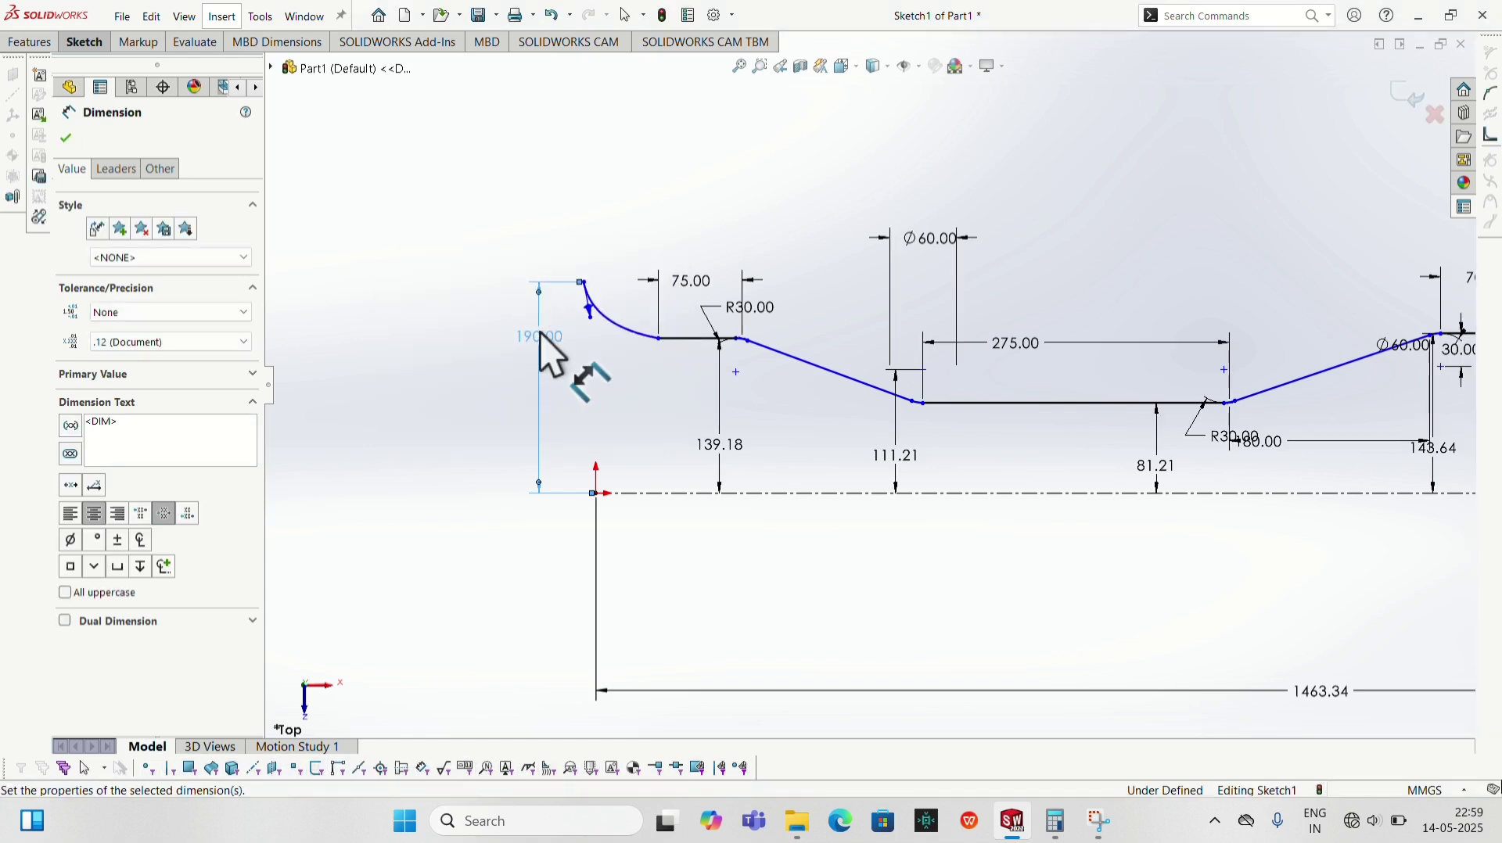
Dimension the horizontal distance between the two ends of the new spline as 69.94 mm
click(659, 338)
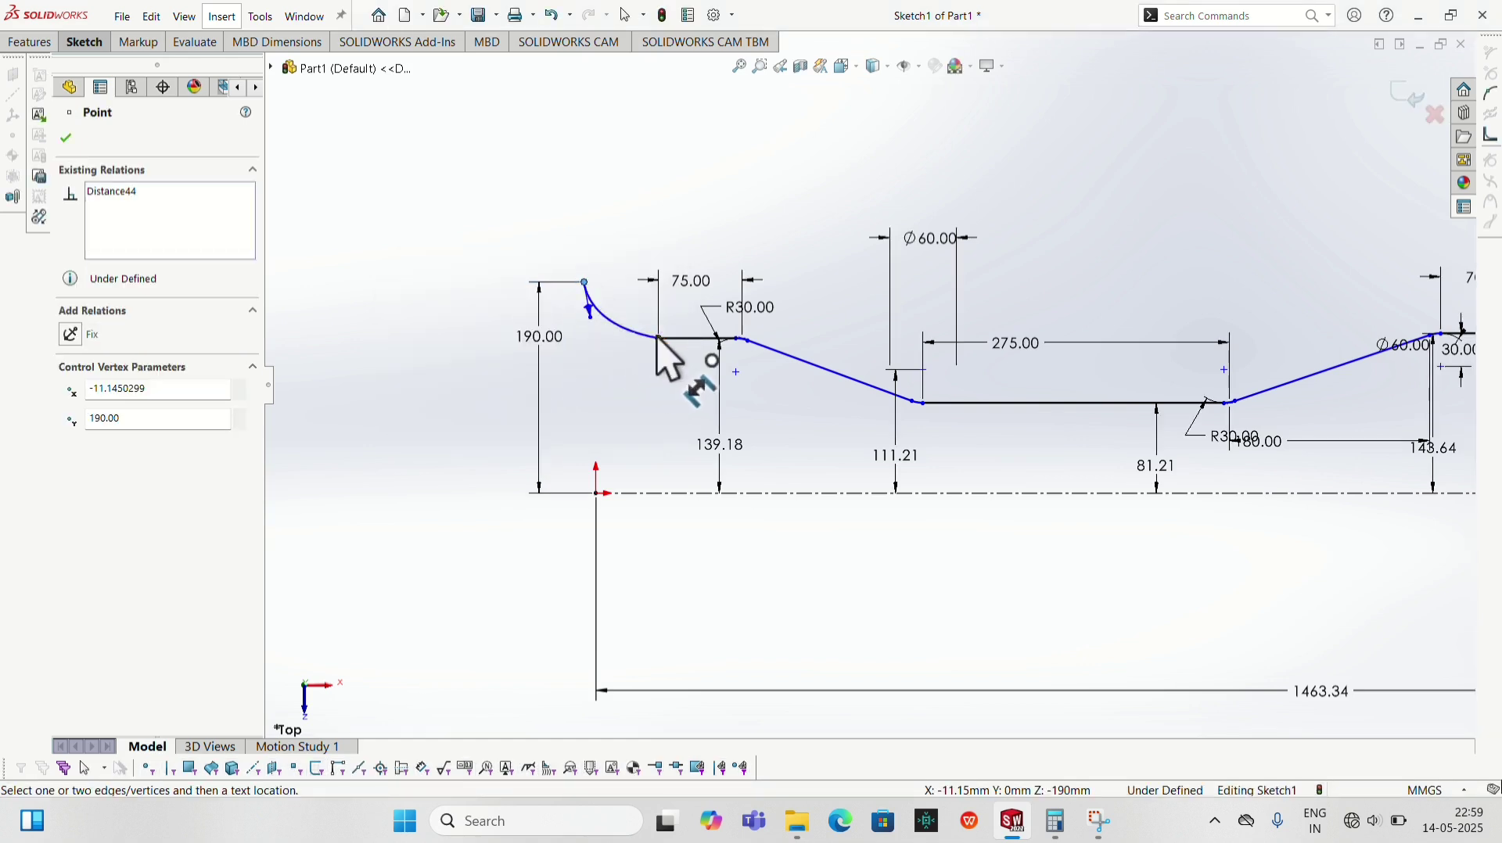
click(628, 379)
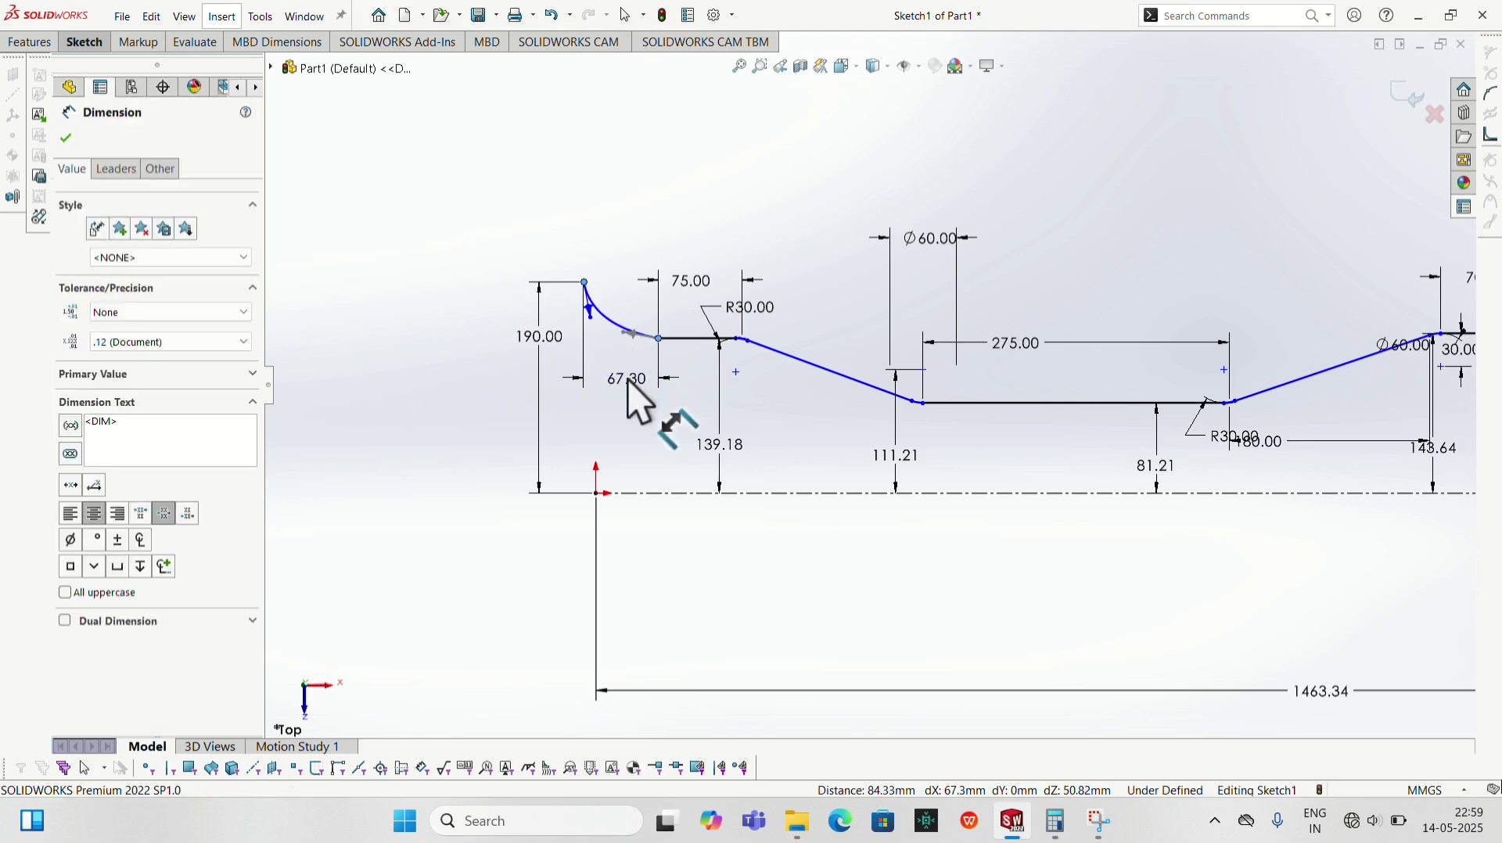
click(621, 397)
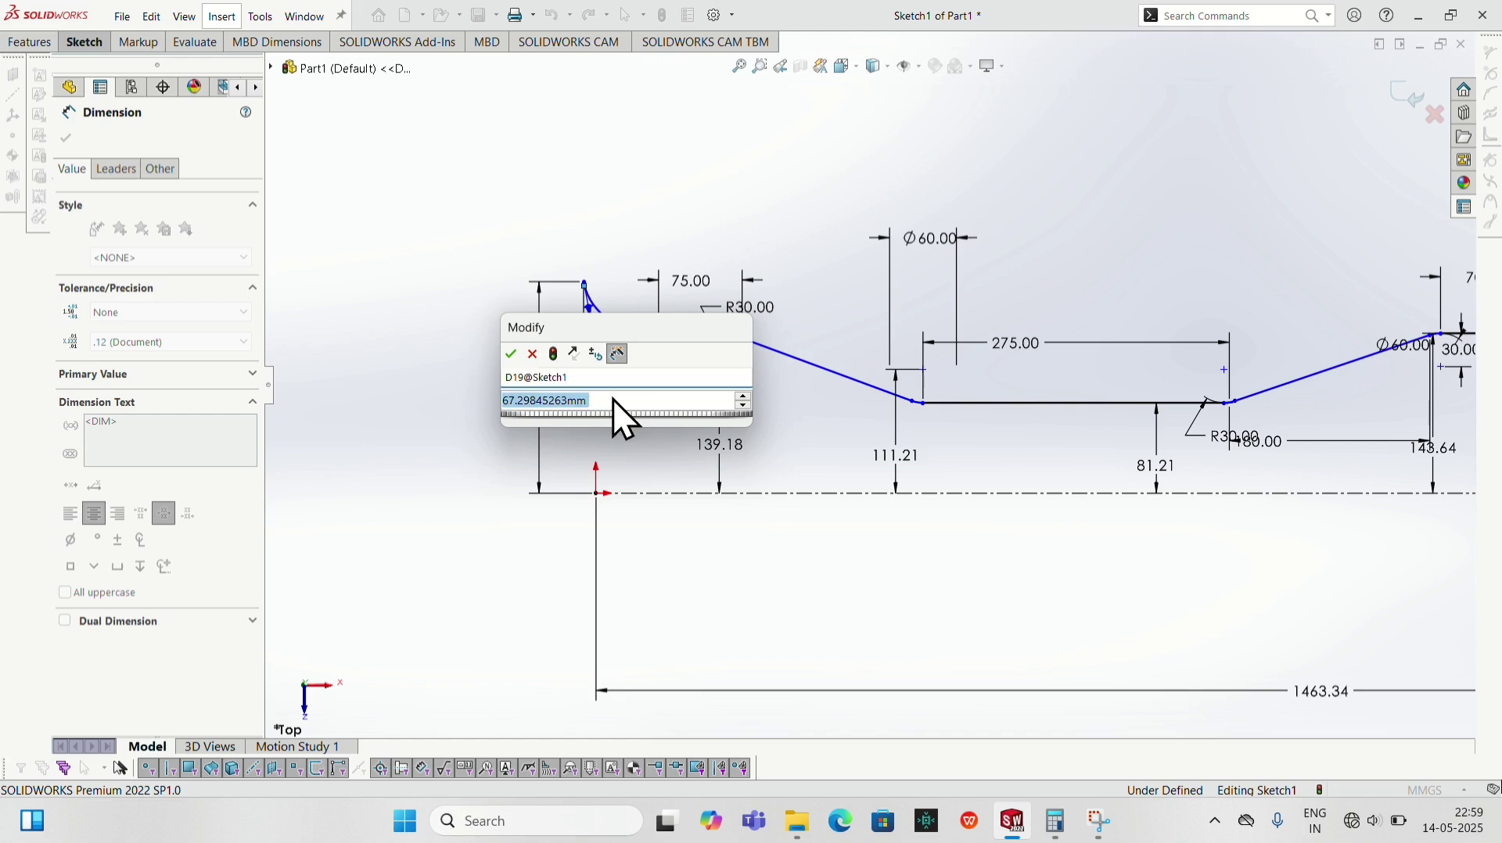
text(60)
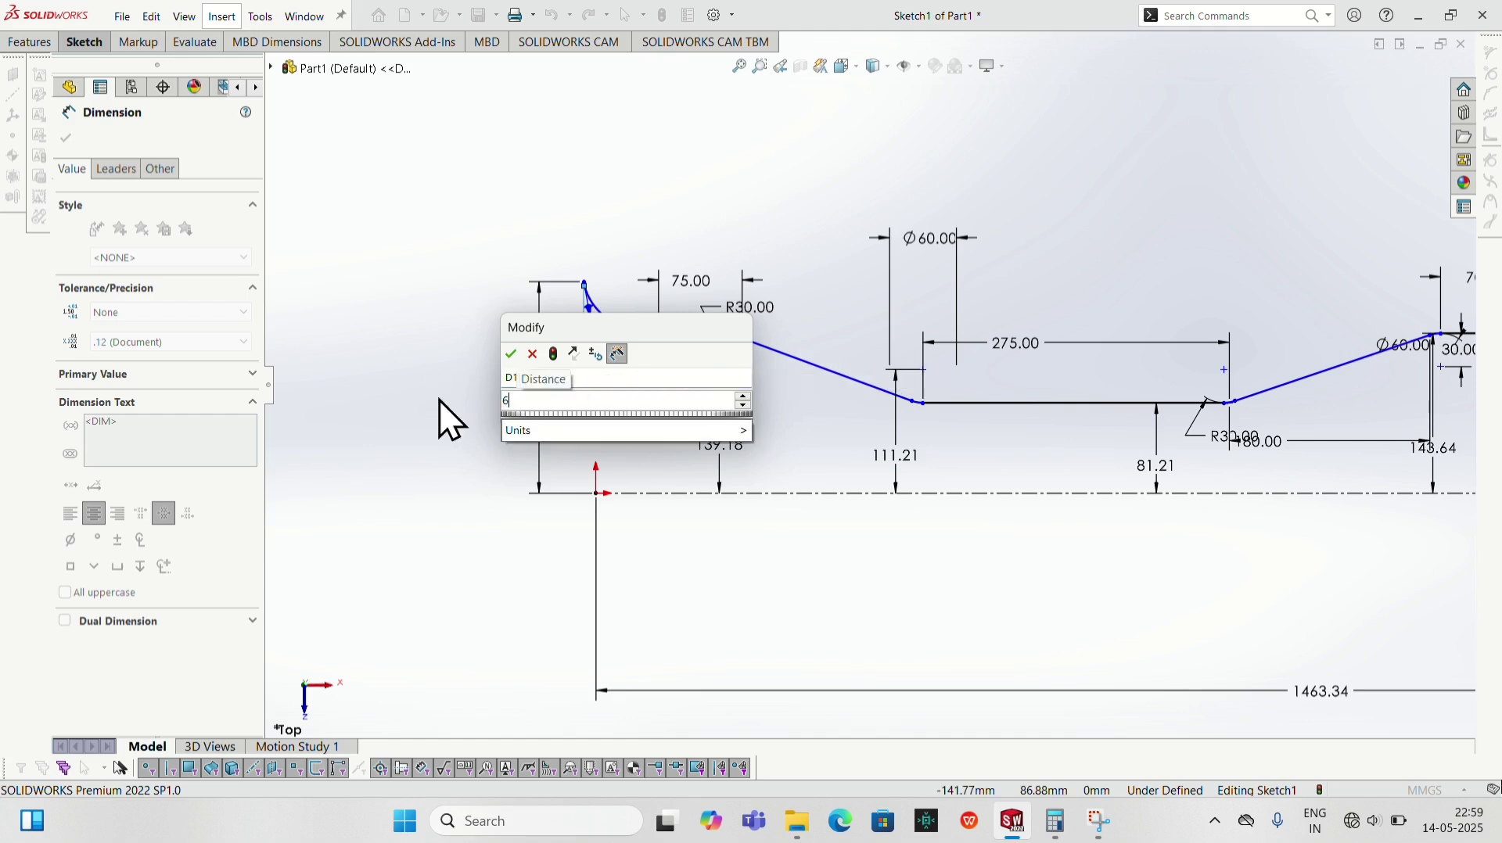
key(Return)
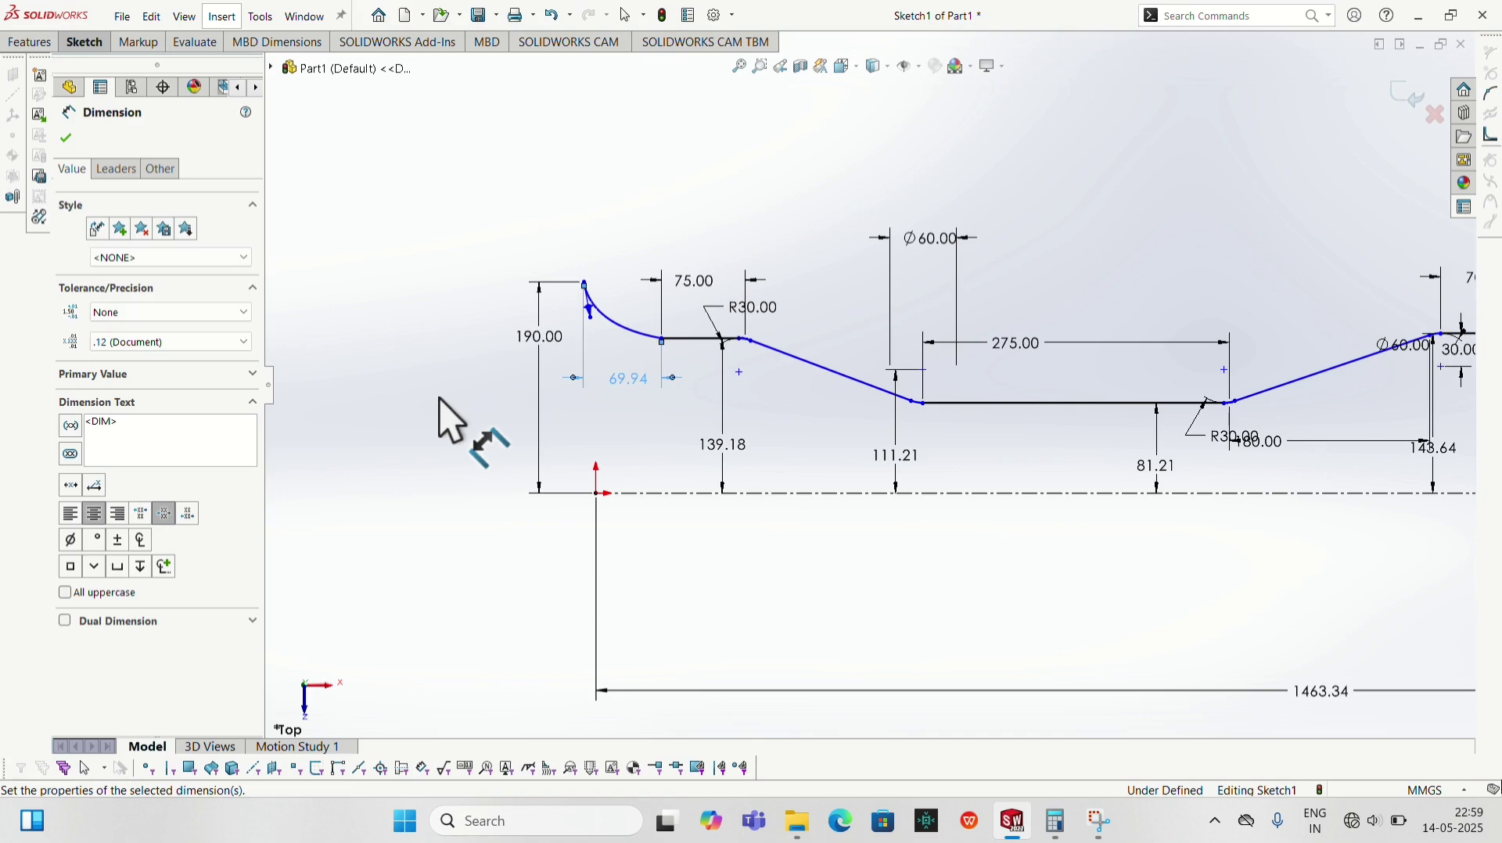
click(66, 138)
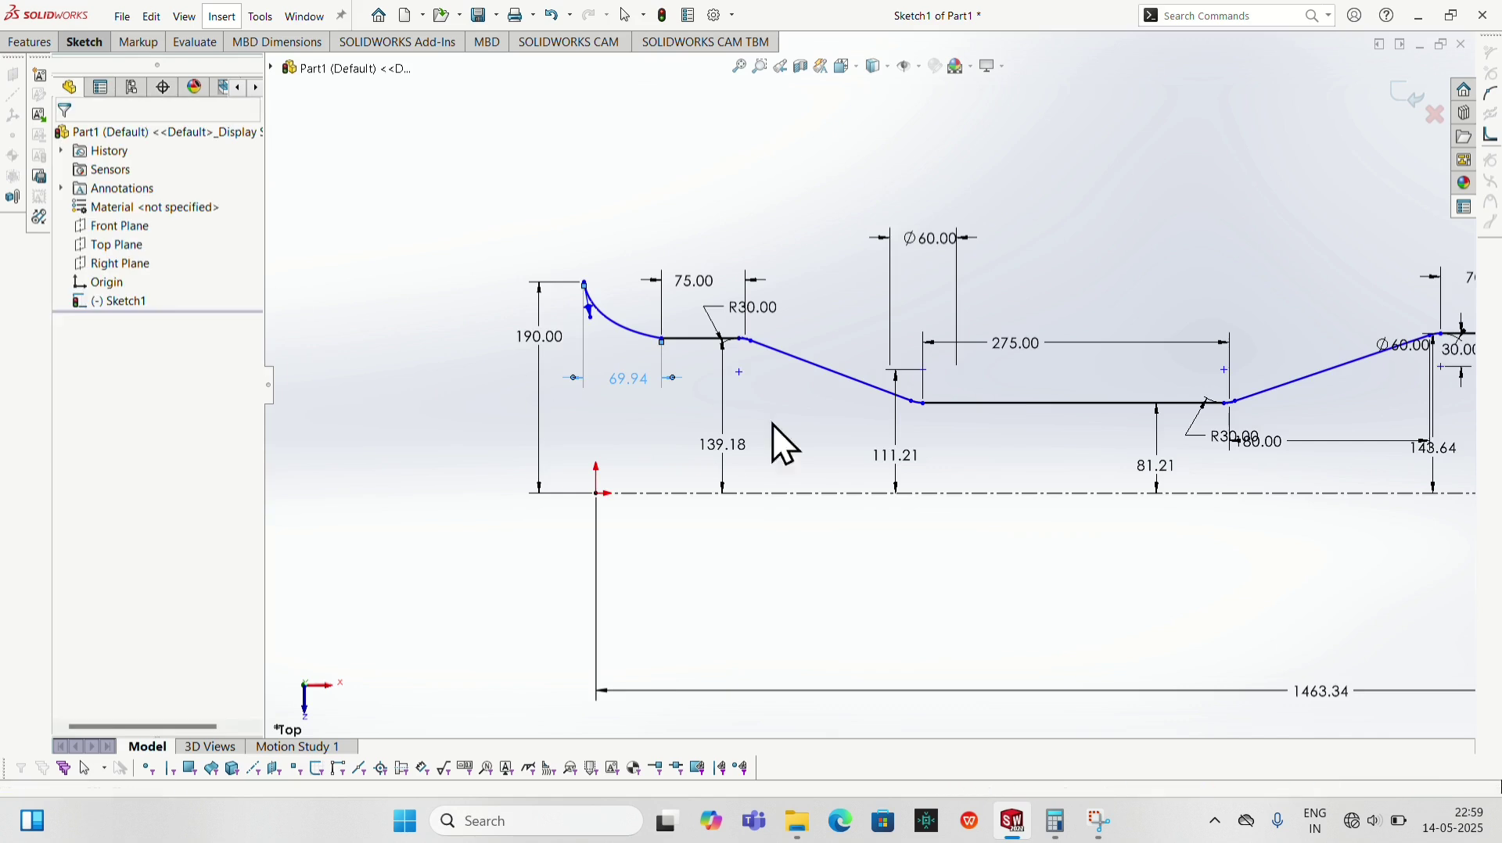
Review the whole profile and exit the sketch
scroll(871, 433, up, 4)
scroll(871, 430, up, 2)
scroll(955, 473, down, 8)
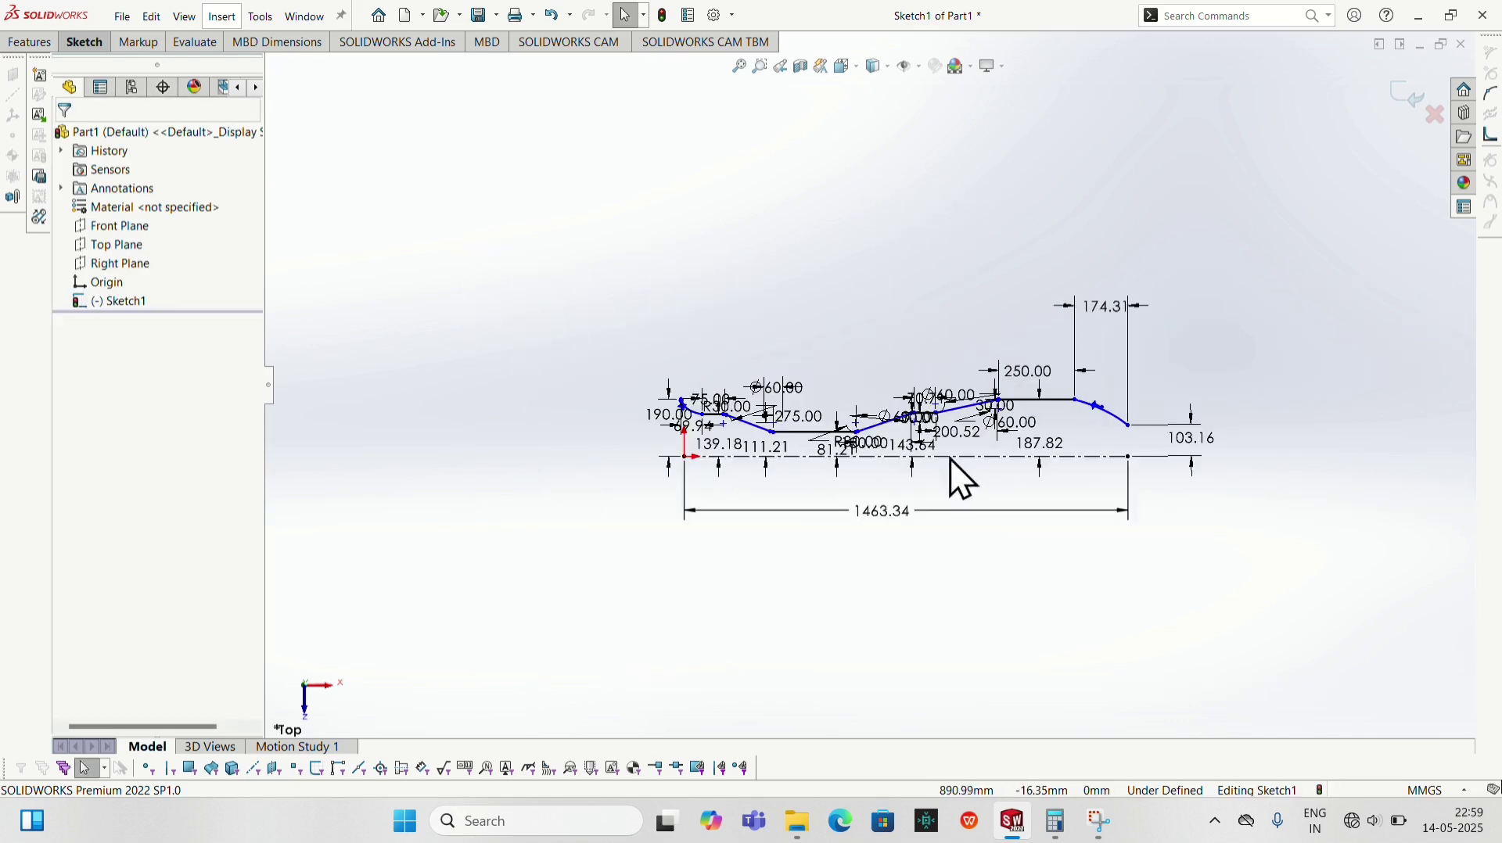
scroll(998, 393, up, 6)
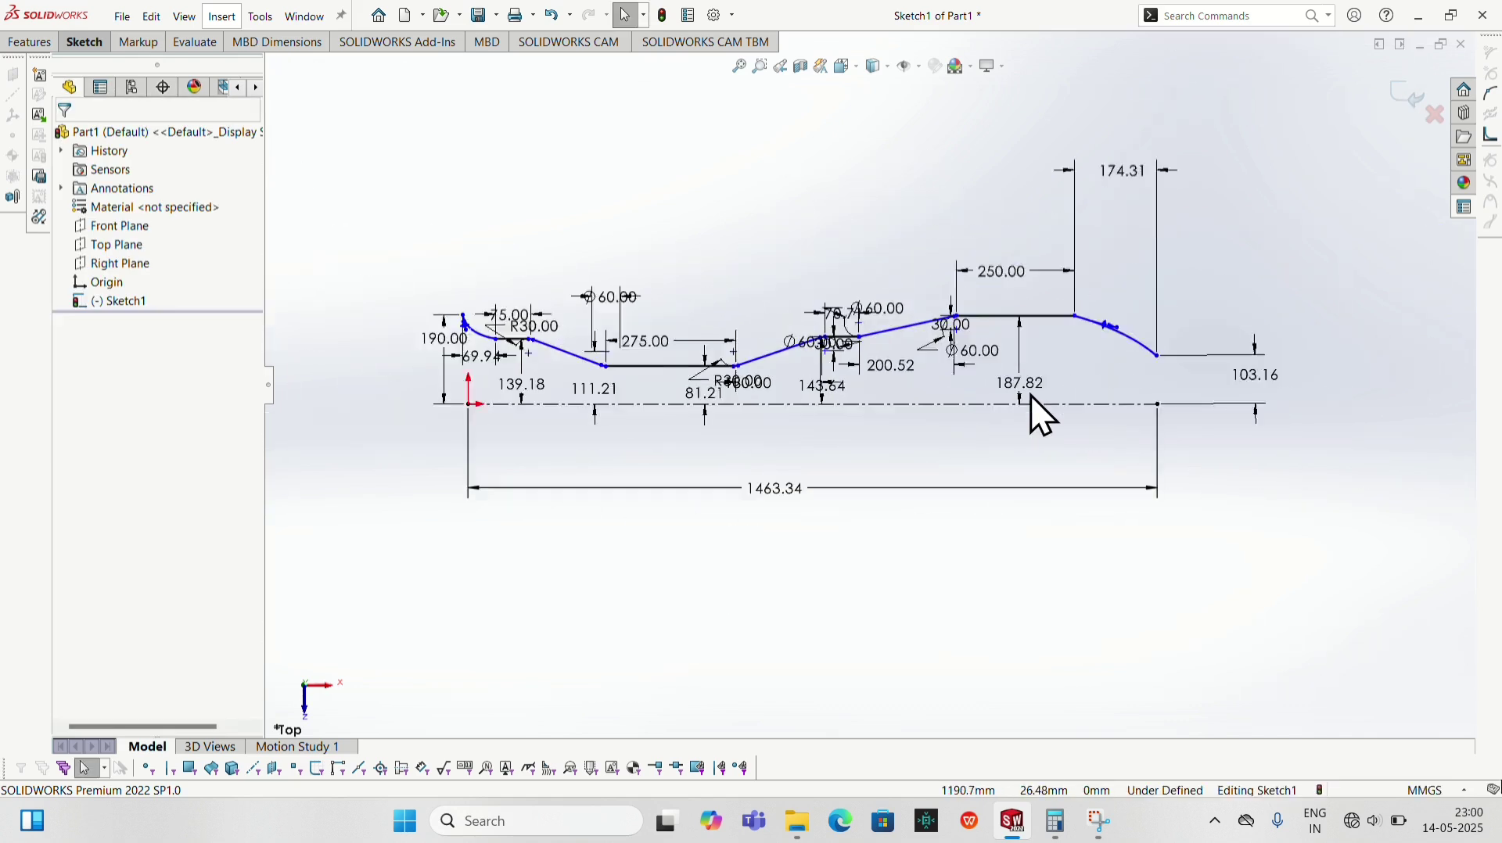
click(84, 43)
click(17, 72)
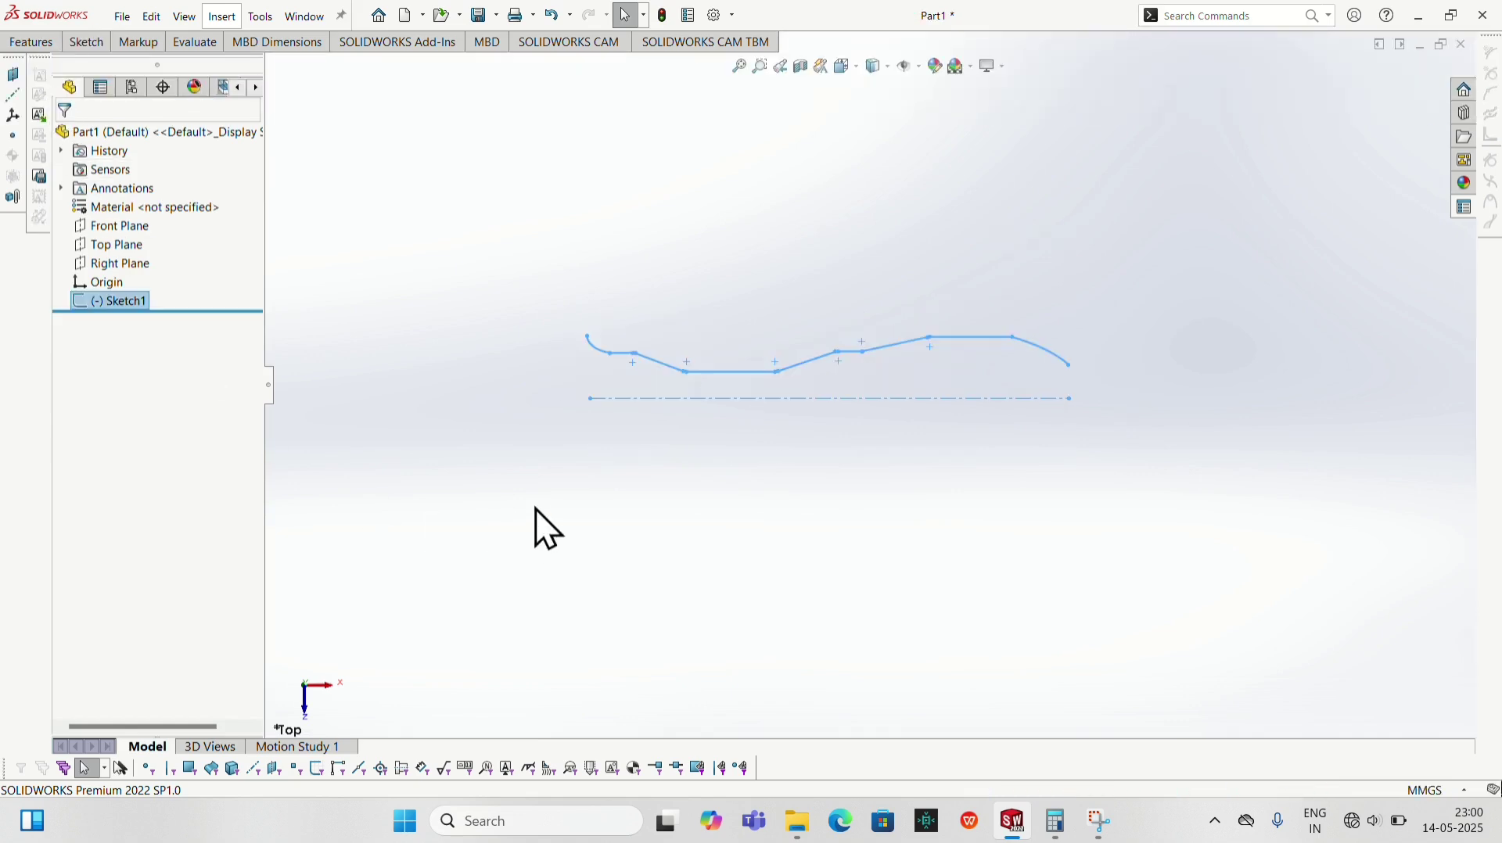
click(35, 43)
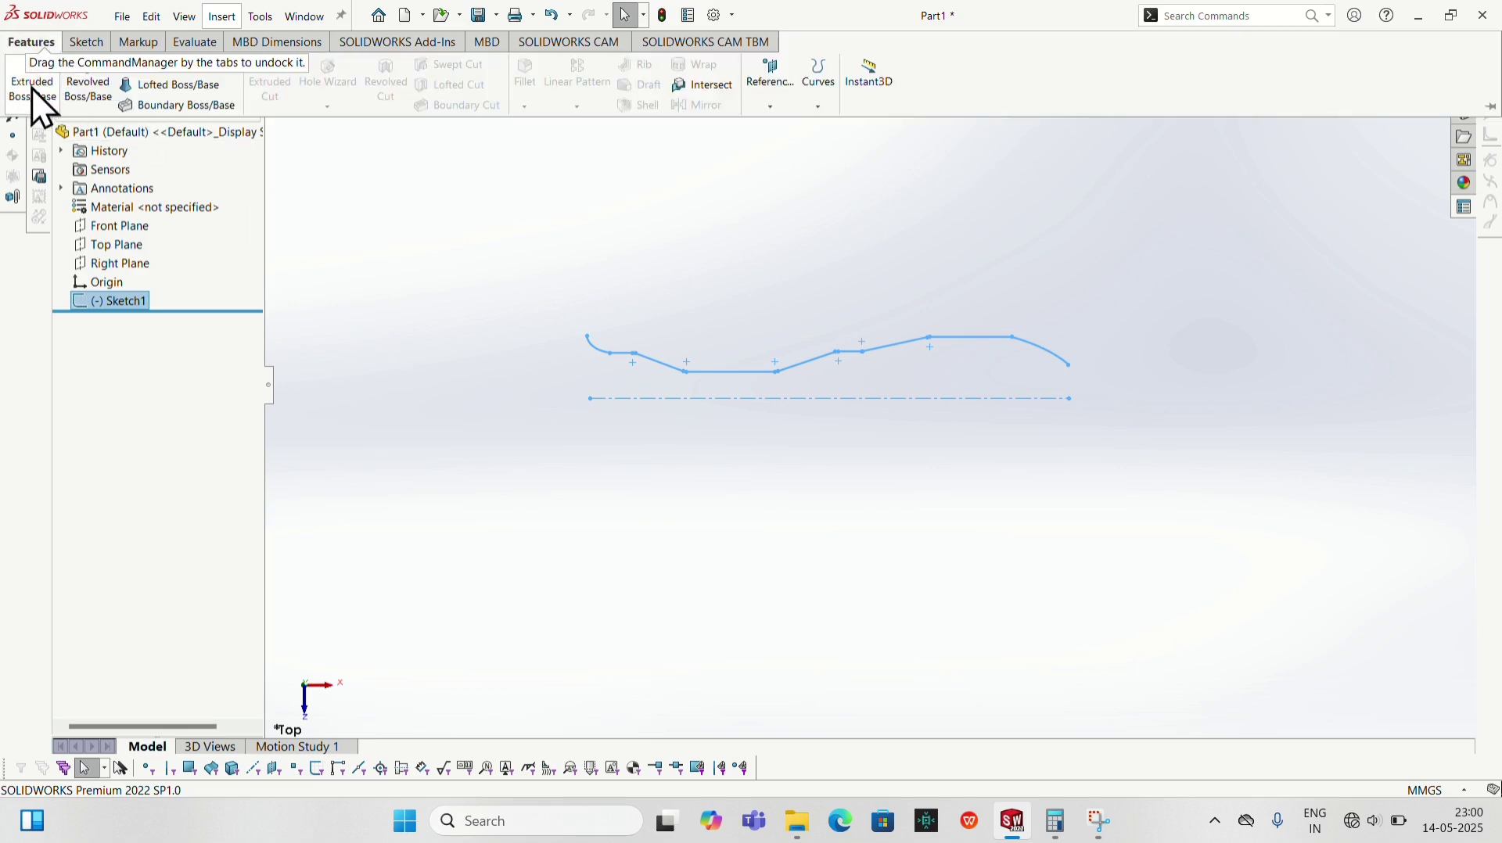
click(31, 83)
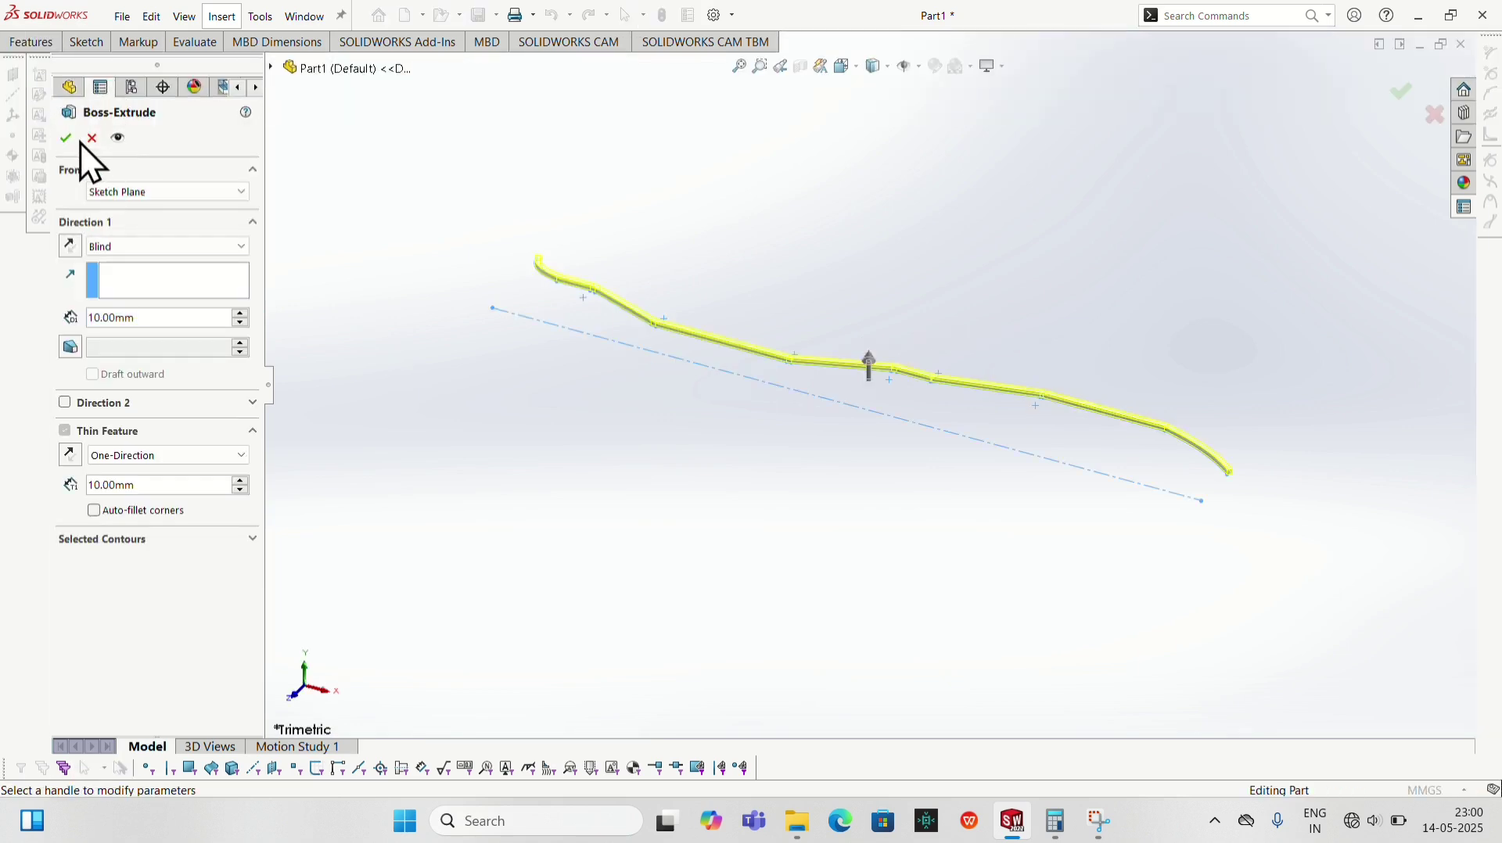
click(92, 138)
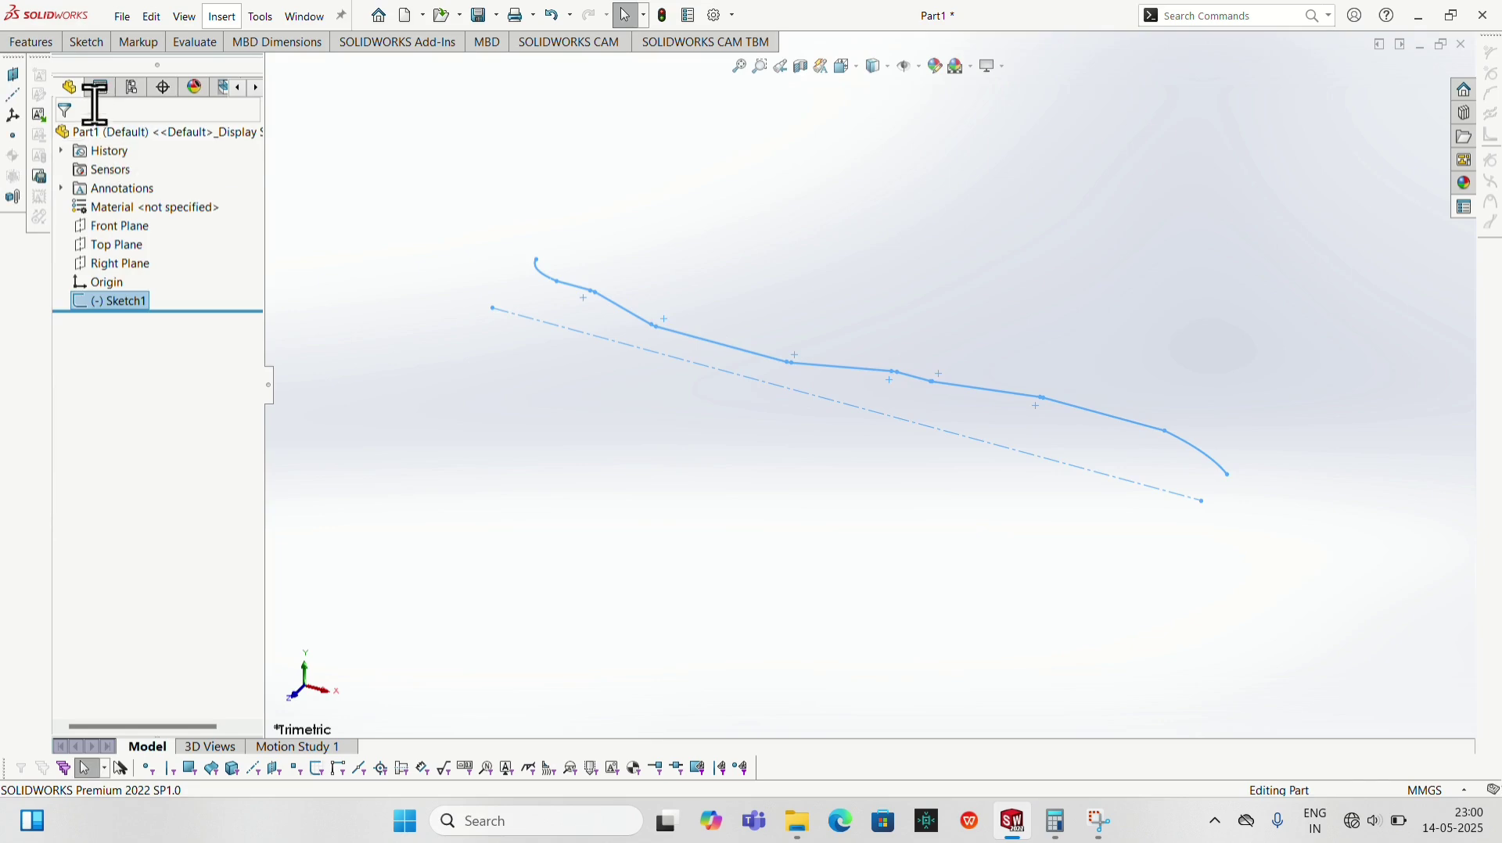
Revolve the open profile 360° about the centerline as a one-direction thin feature 10 mm thick, without closing the sketch automatically
click(34, 42)
click(96, 97)
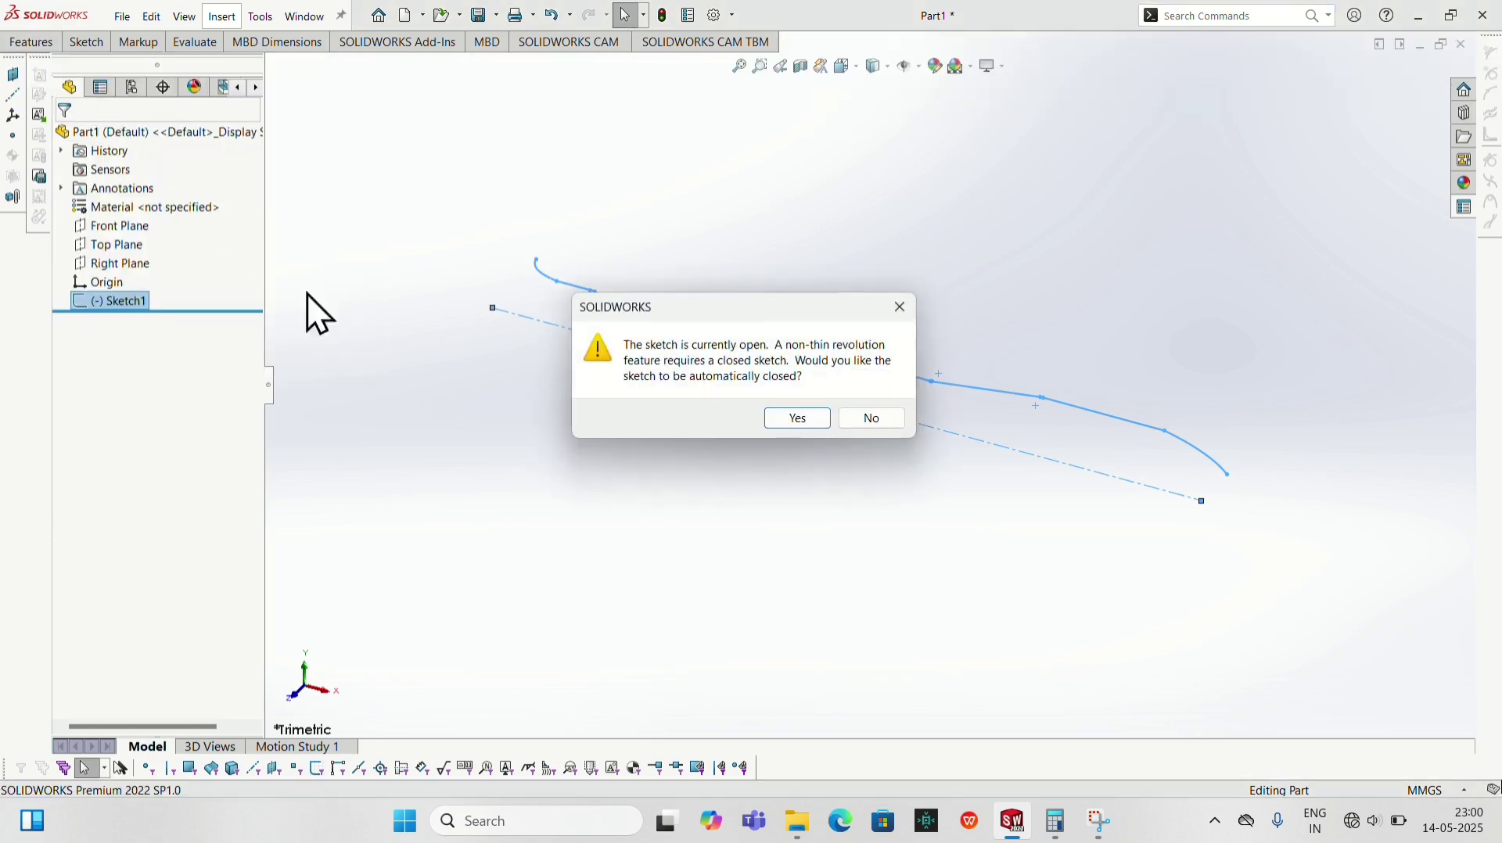
click(798, 416)
click(858, 405)
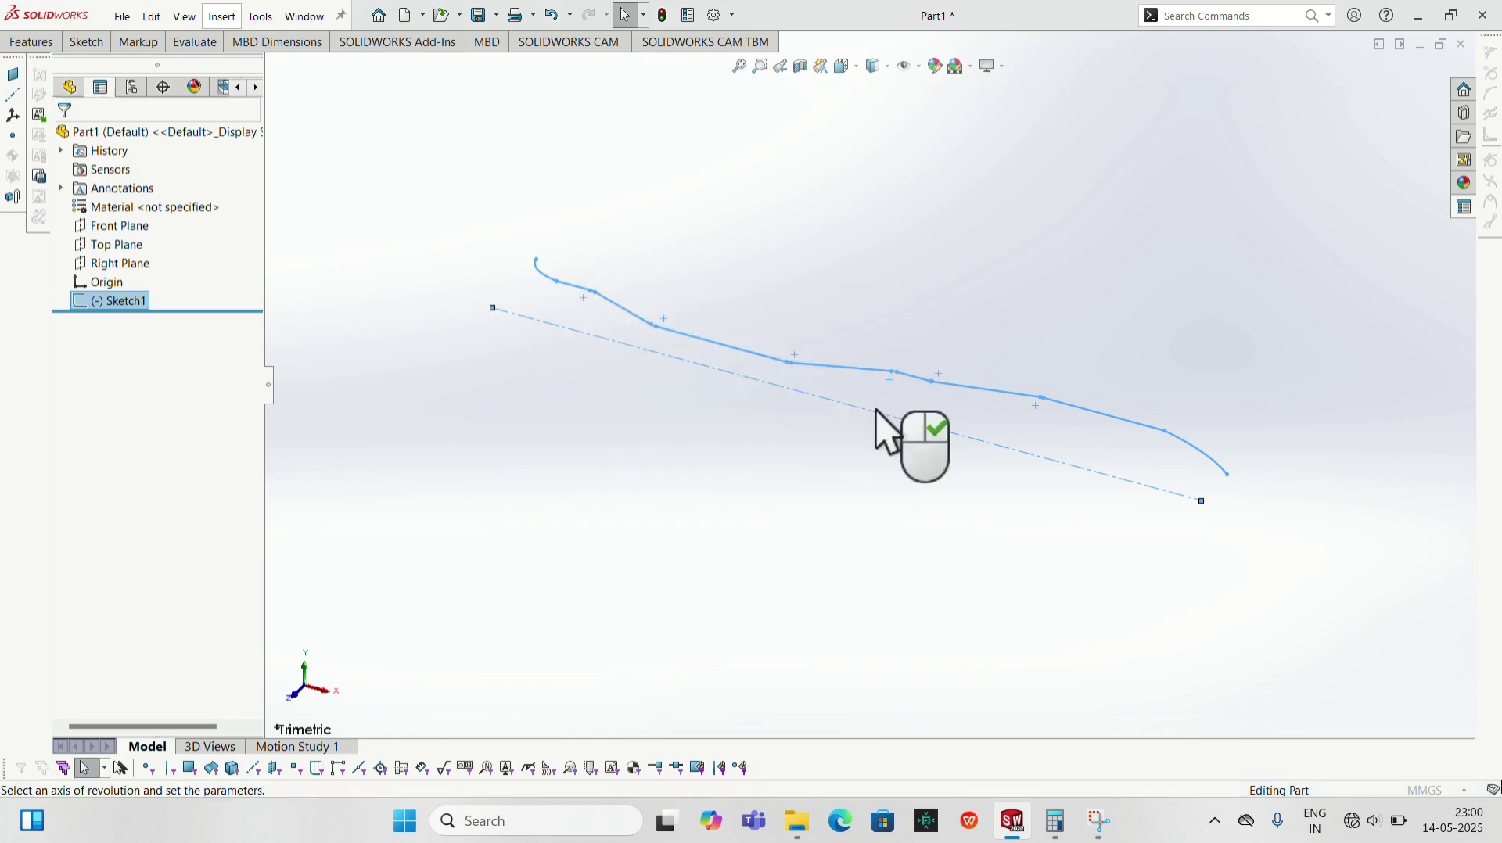
middle_drag(747, 522, 1025, 626)
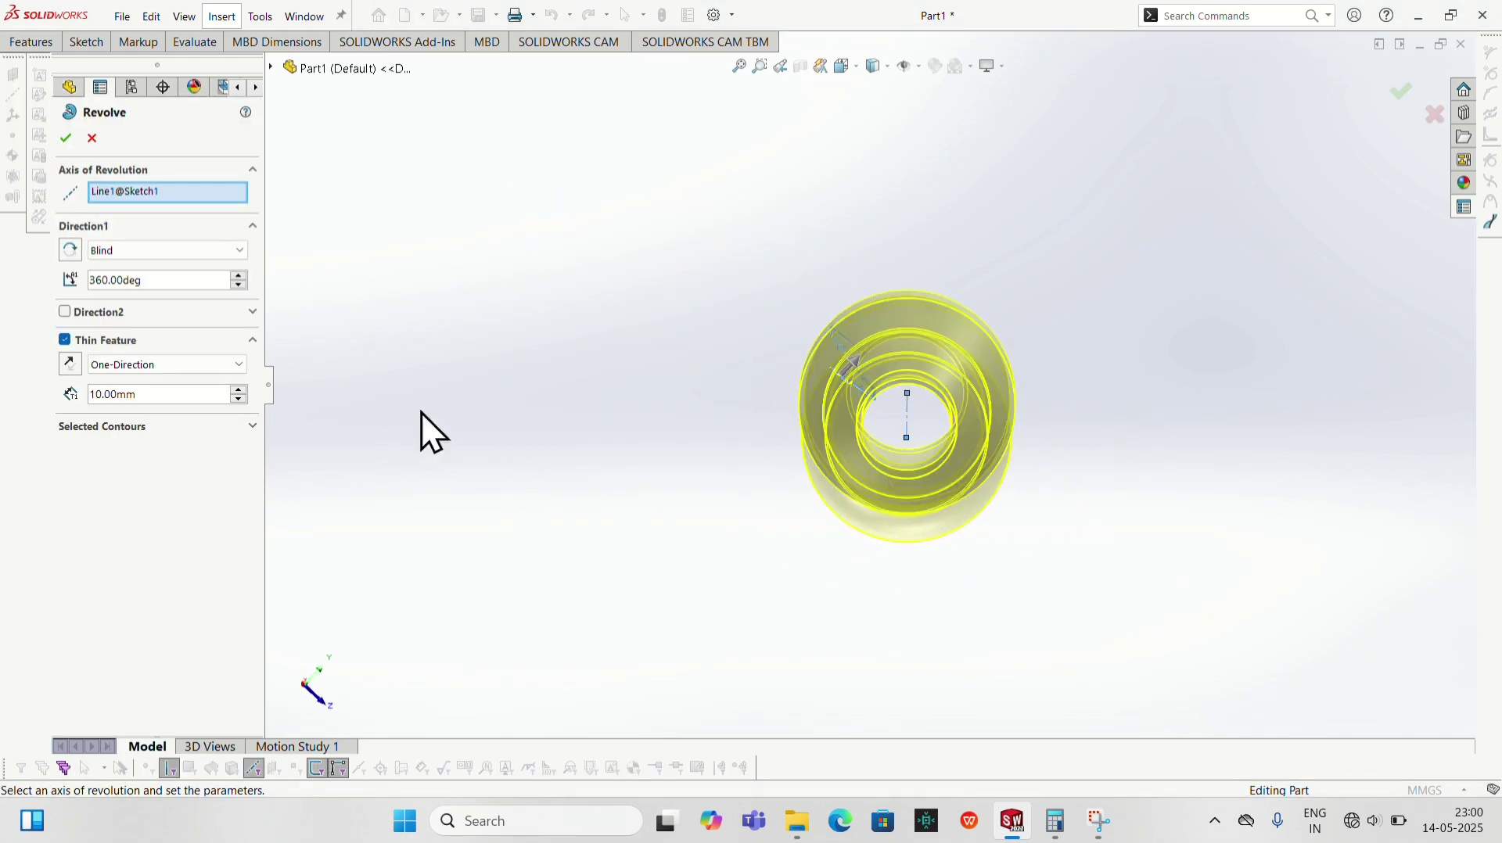
click(67, 139)
mouse_move(486, 429)
middle_down()
mouse_move(453, 422)
mouse_move(312, 553)
mouse_move(570, 589)
mouse_move(751, 530)
mouse_move(617, 482)
middle_up()
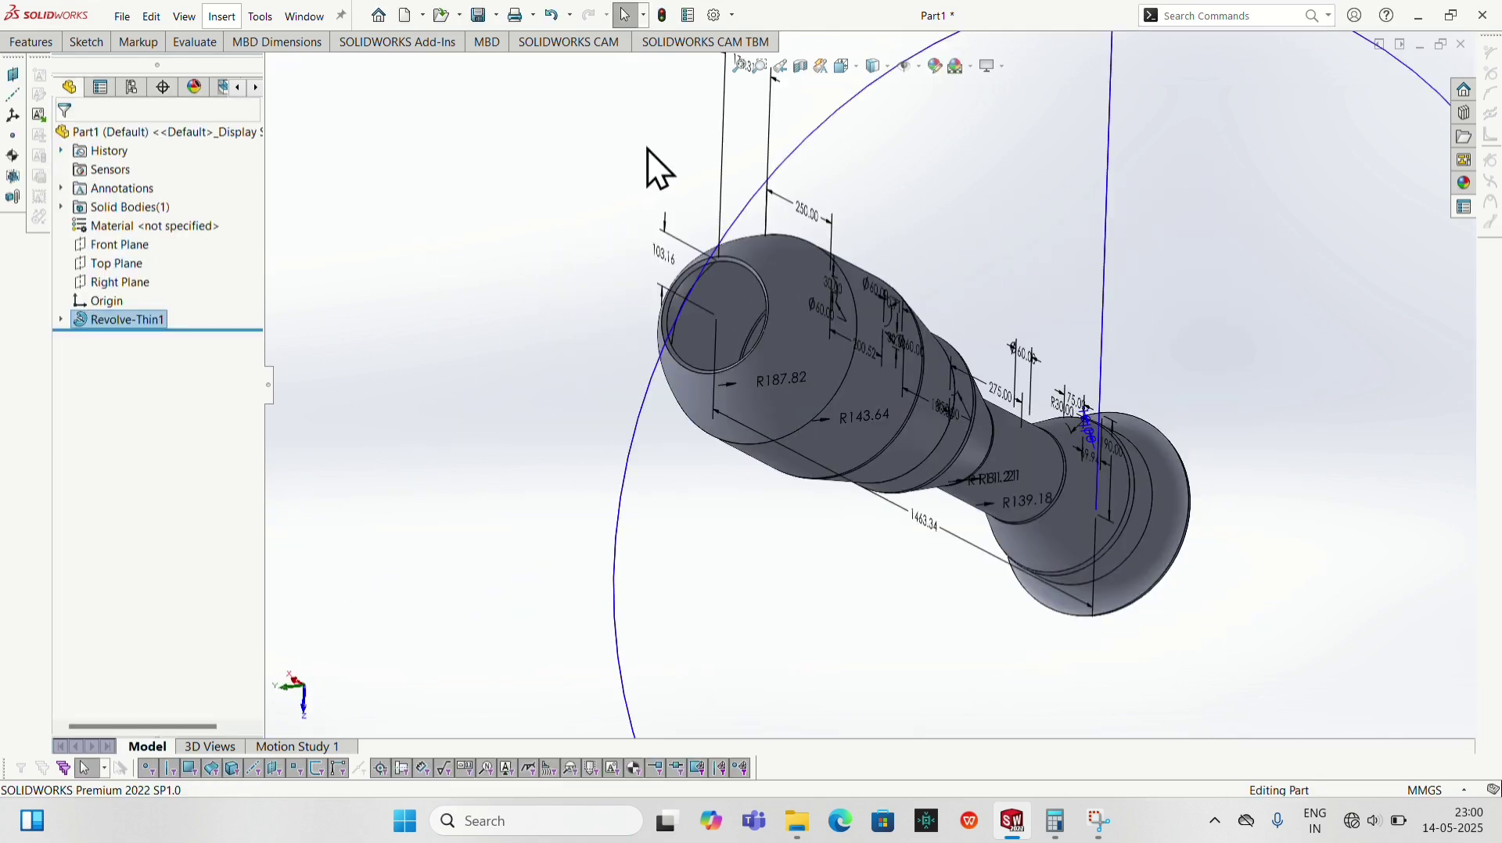